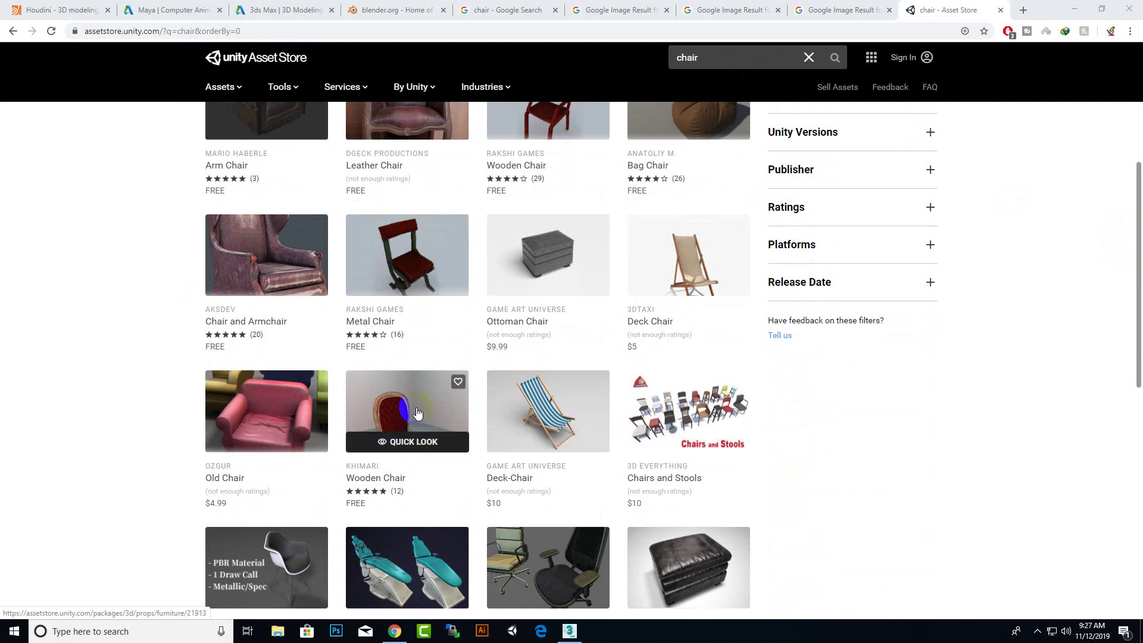
Step: Look through the chair search results in the Unity Asset Store
scroll(397, 394, up, 1)
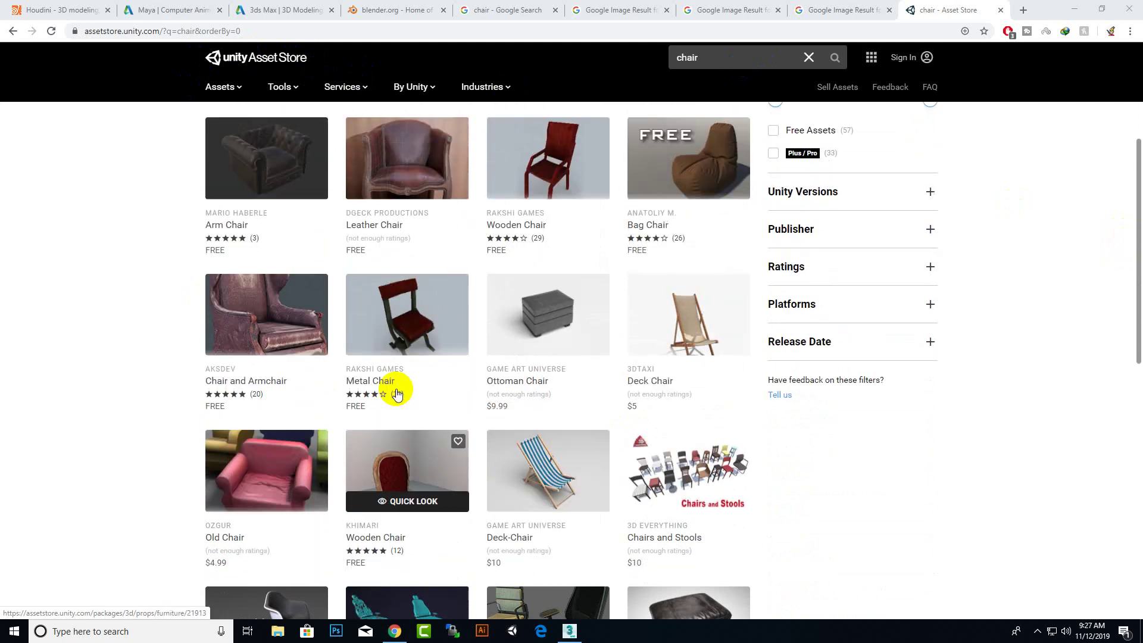
scroll(411, 389, up, 4)
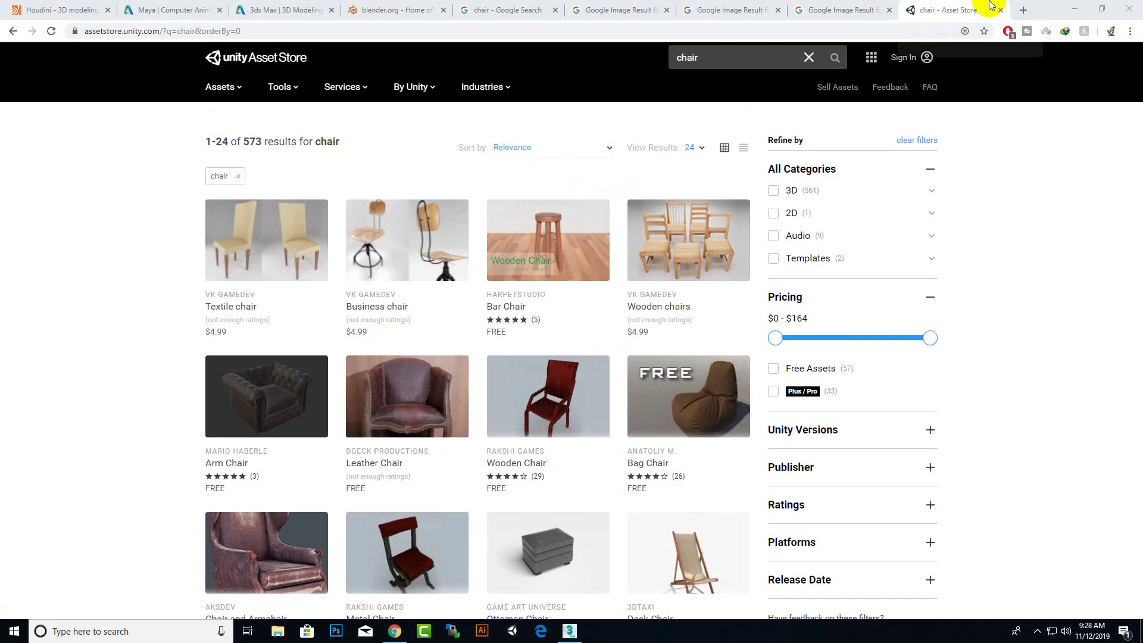
right_click(917, 4)
click(918, 6)
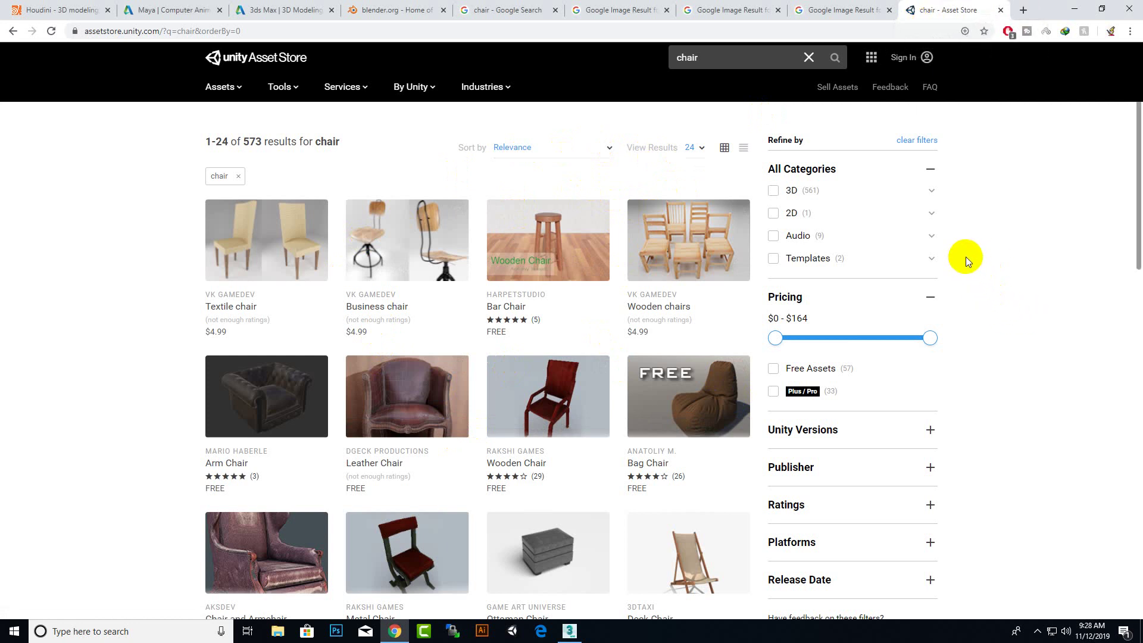
scroll(966, 258, down, 2)
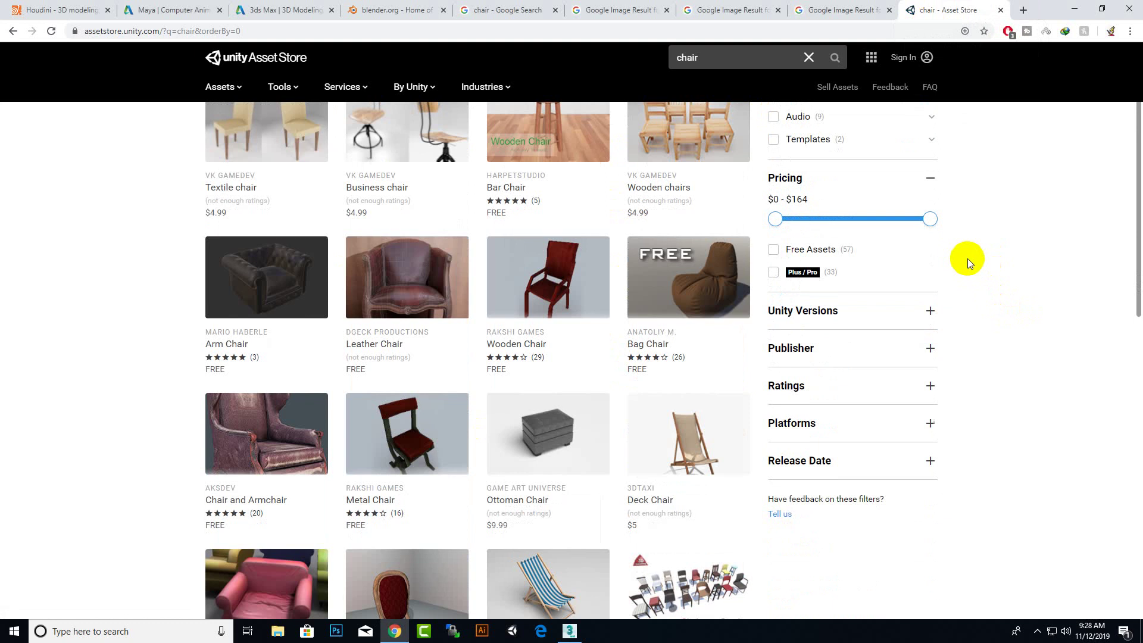
scroll(966, 258, up, 2)
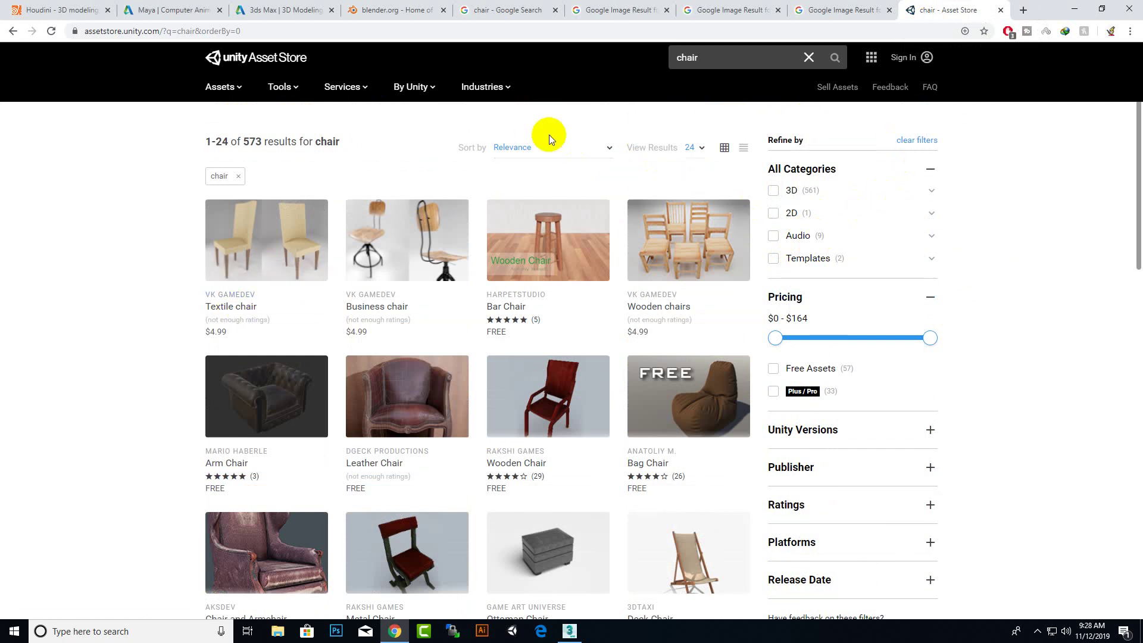
right_click(971, 6)
key(Escape)
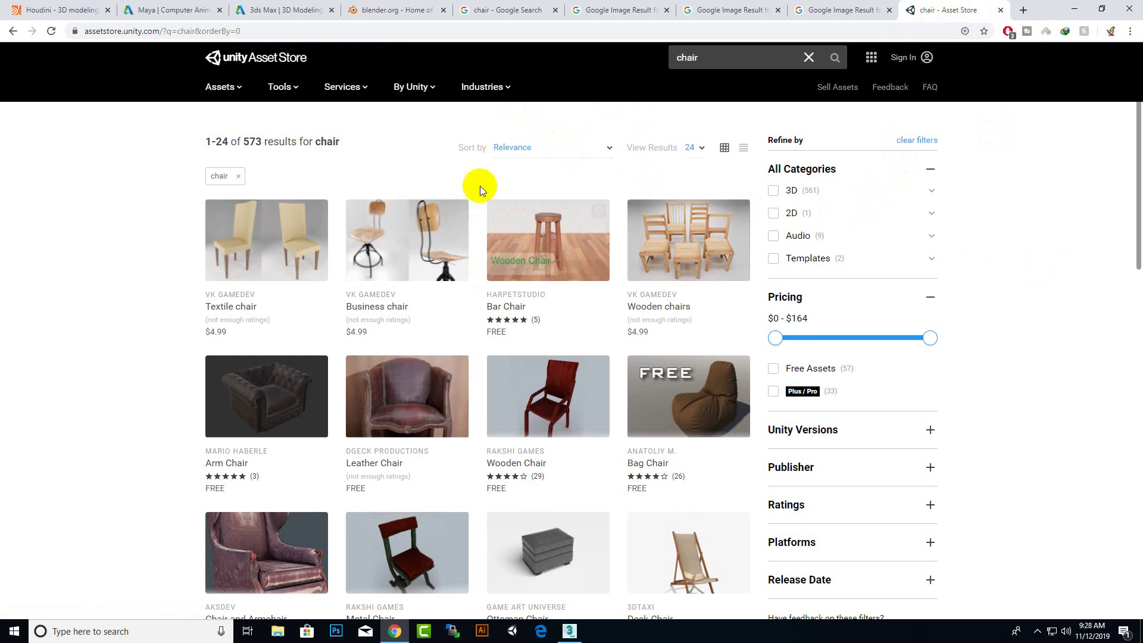
Step: Look over the Blender home page, including its About and News sections, and close its tab
click(403, 18)
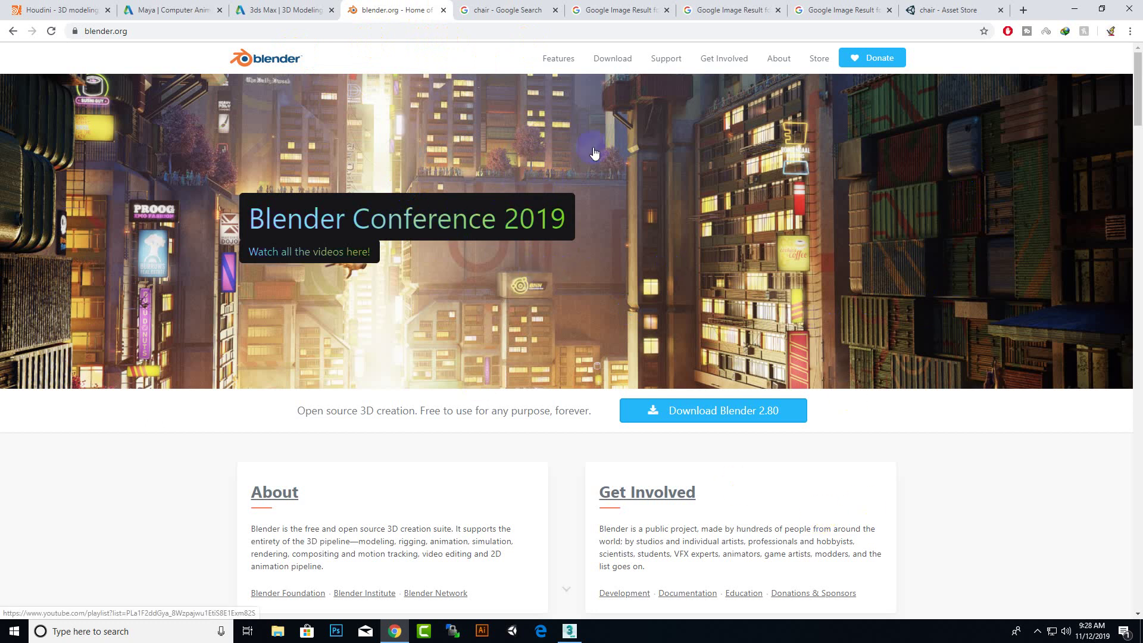
scroll(878, 319, down, 6)
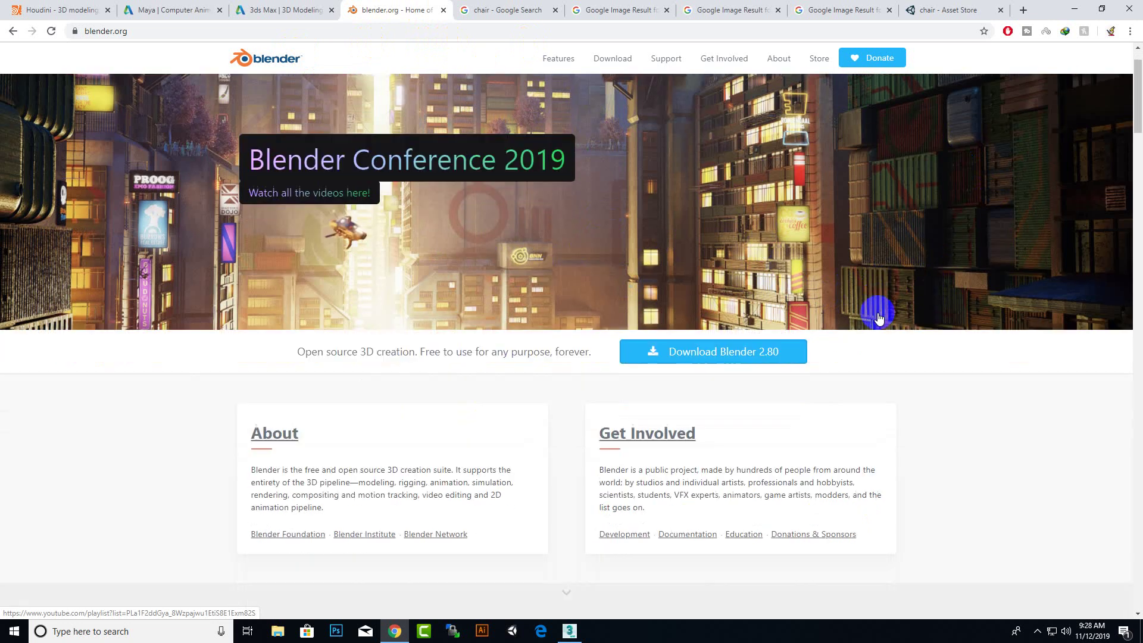
scroll(893, 309, up, 1)
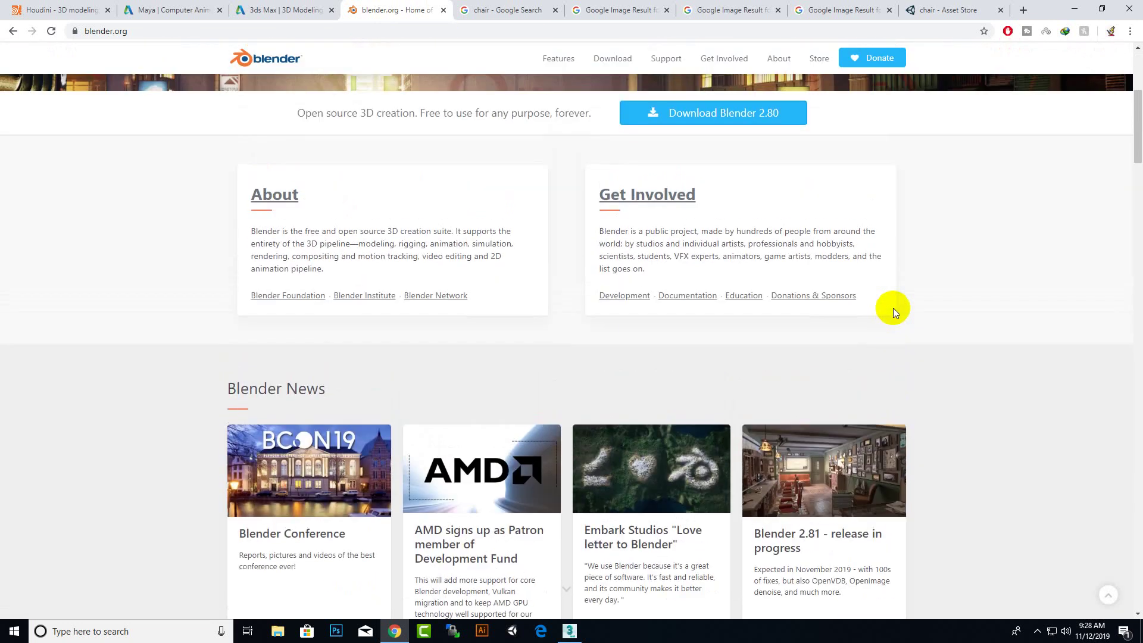
scroll(894, 308, up, 5)
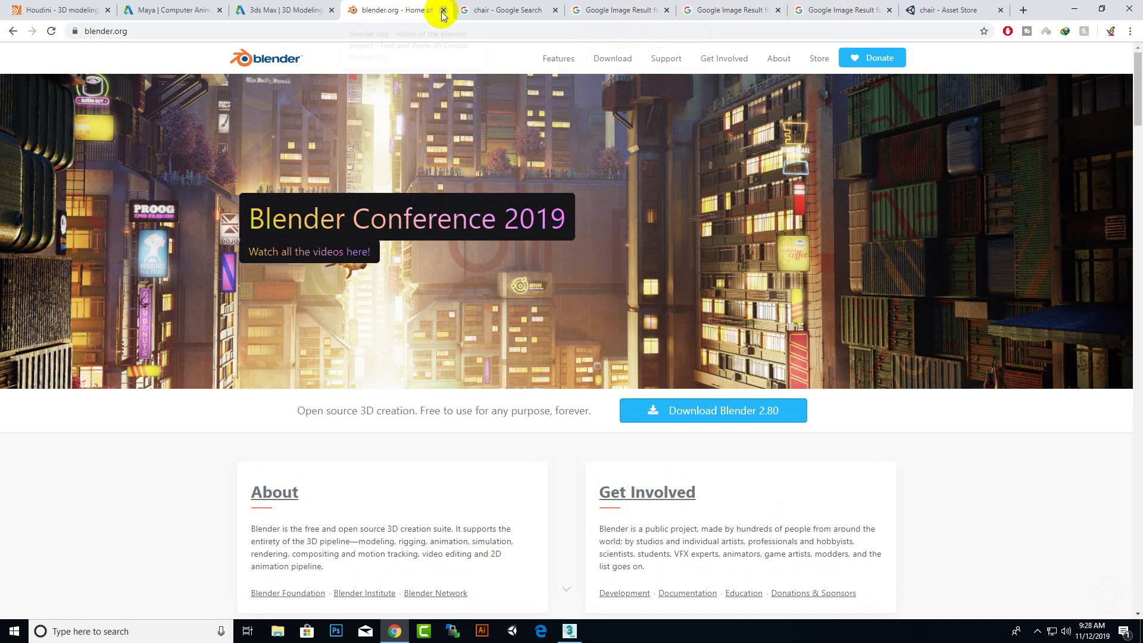
click(471, 10)
click(422, 10)
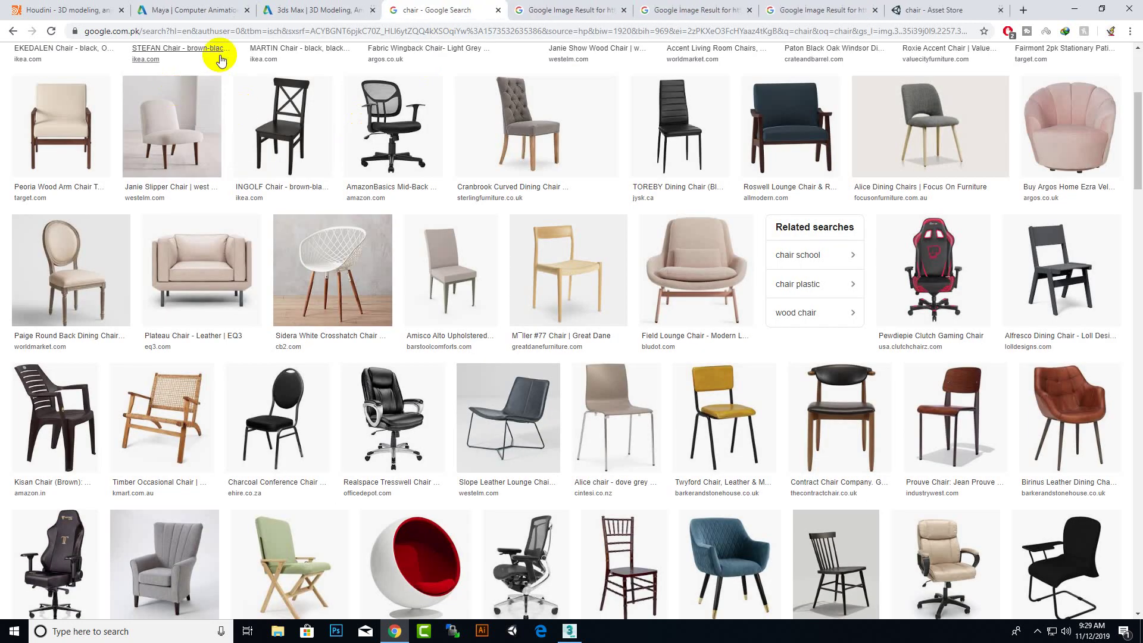
Step: Dismiss the regional site notice on Autodesk's 3ds Max product page and examine the overview and subscription price
click(308, 16)
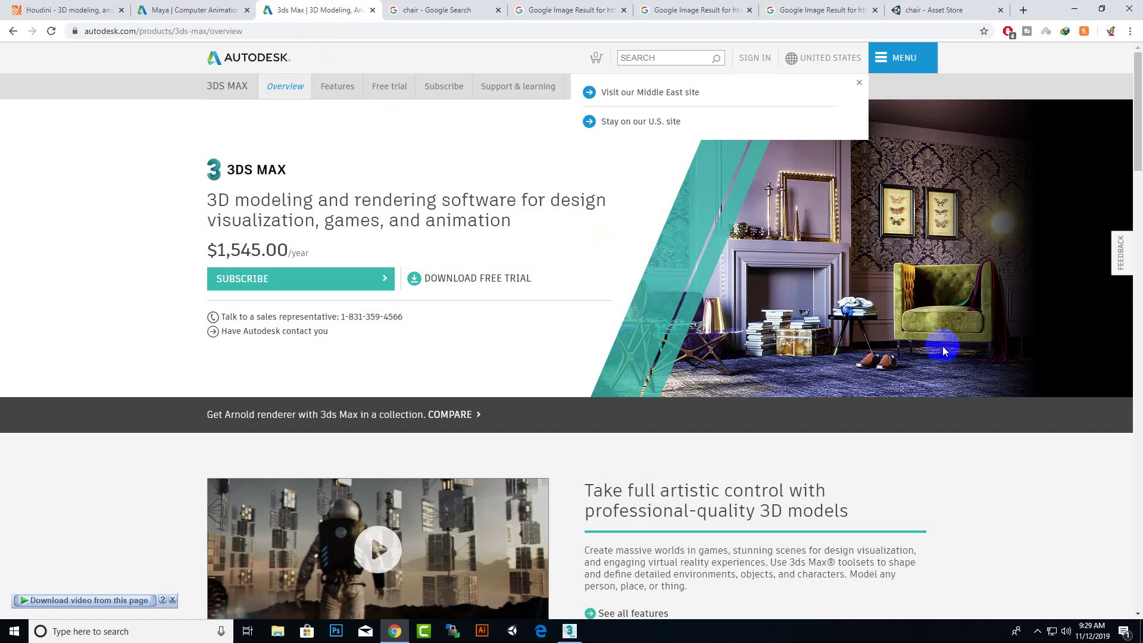
click(858, 83)
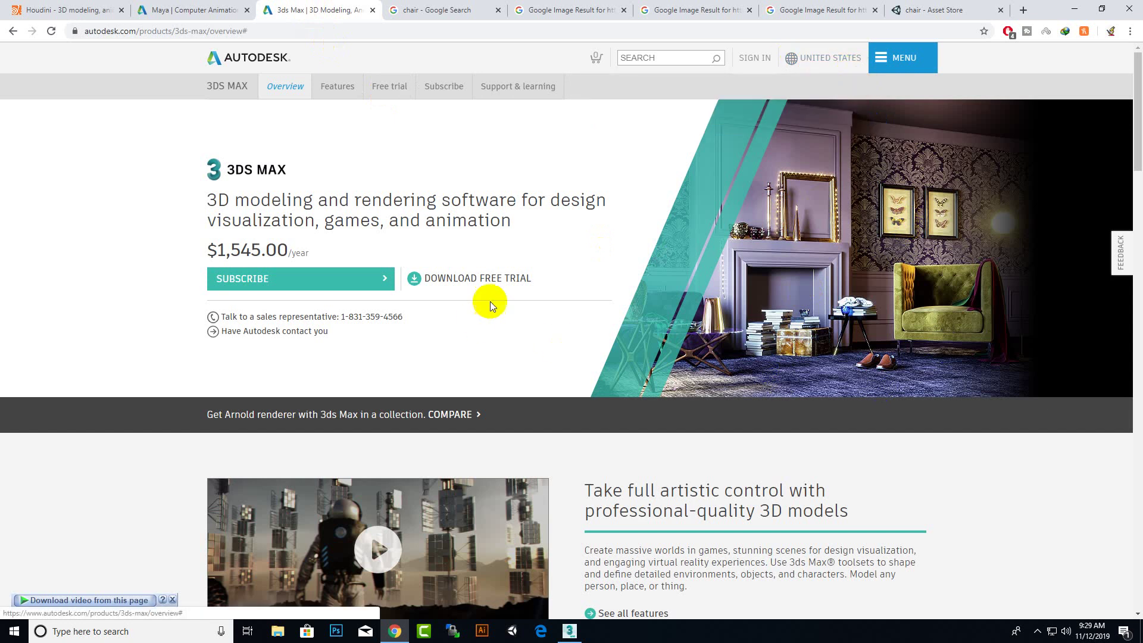
scroll(605, 482, down, 6)
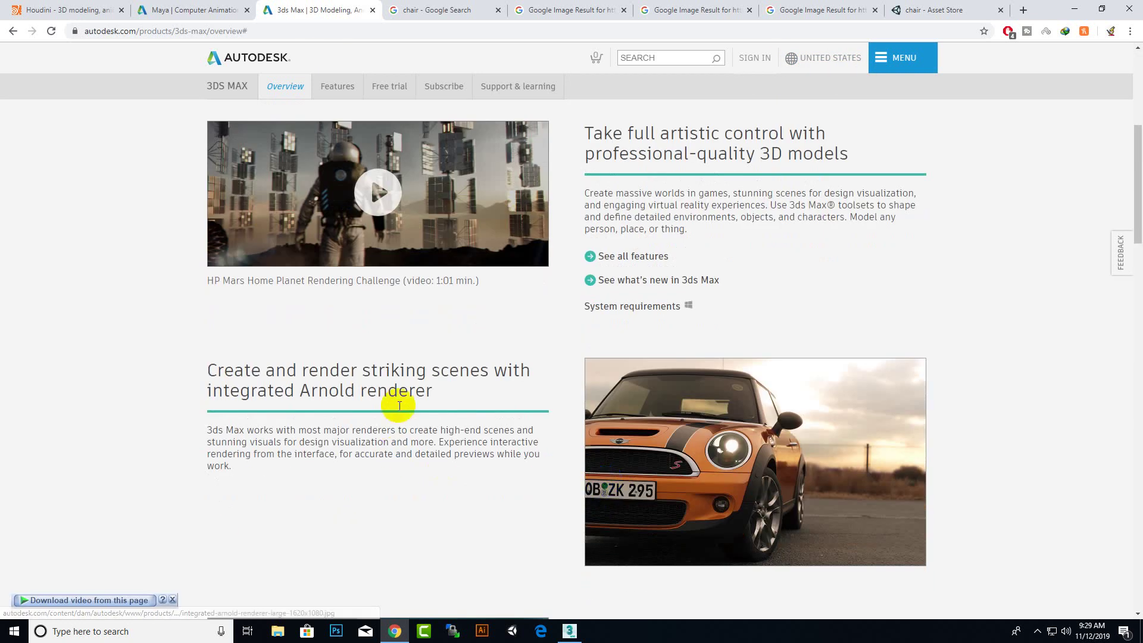
scroll(961, 454, down, 15)
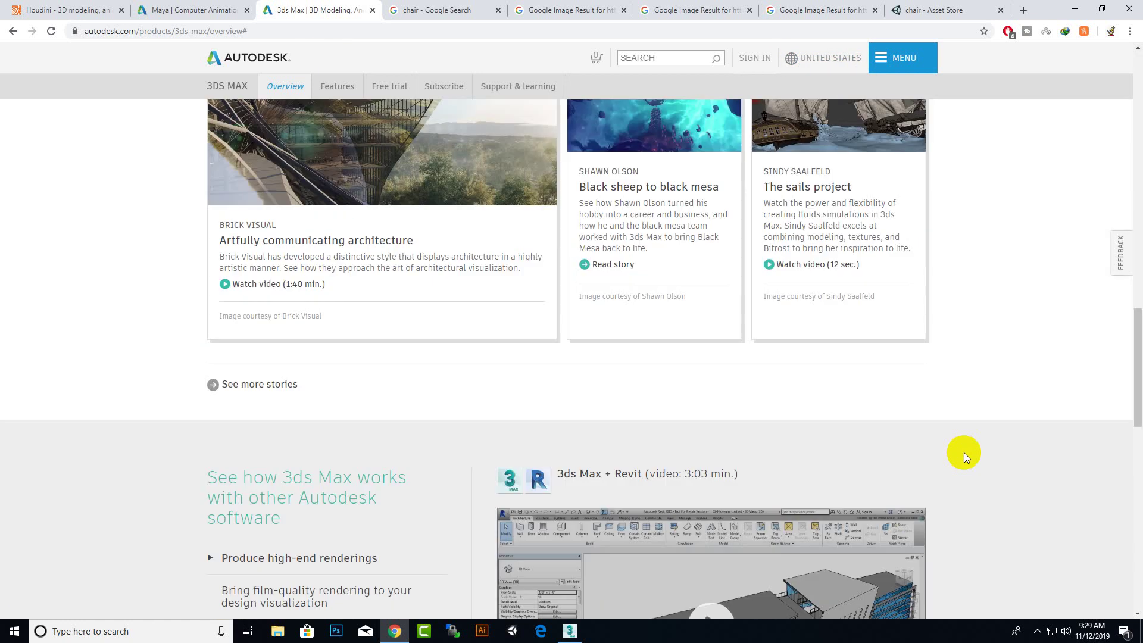
scroll(963, 452, up, 2)
scroll(963, 452, down, 9)
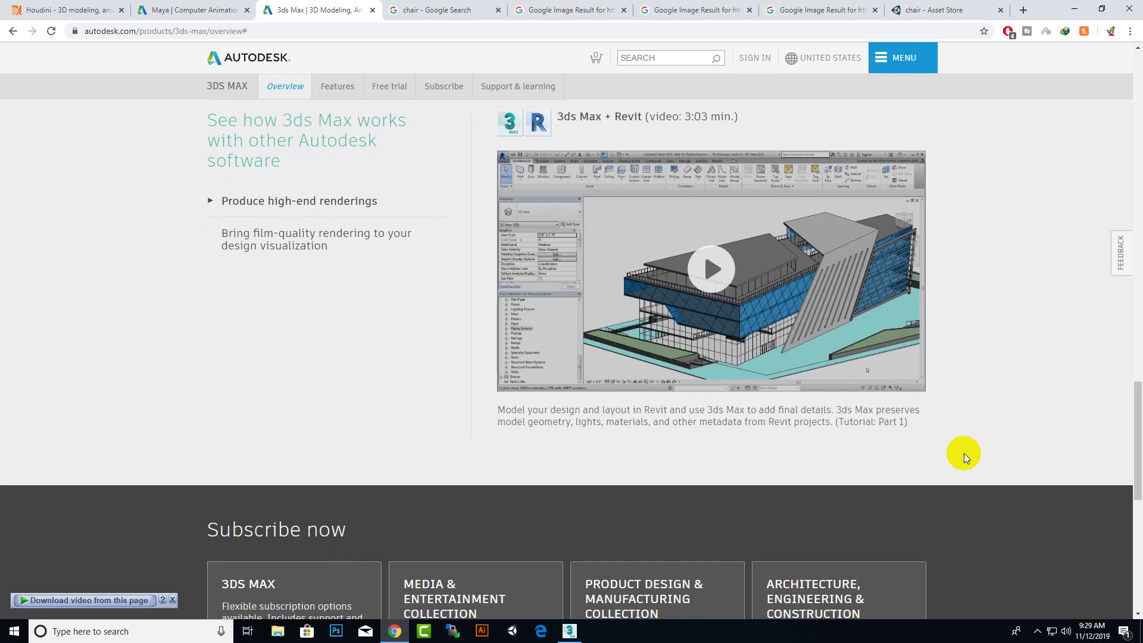
scroll(963, 452, up, 7)
scroll(963, 452, up, 20)
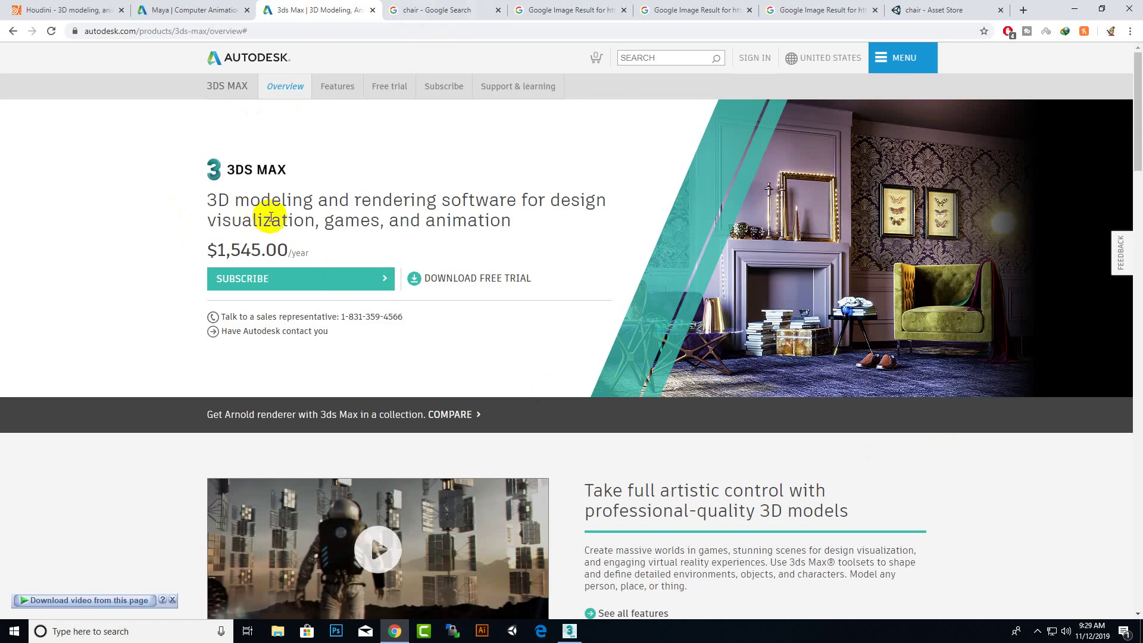
mouse_move(208, 249)
mouse_down()
mouse_move(326, 251)
mouse_move(190, 256)
mouse_up()
click(325, 250)
click(384, 250)
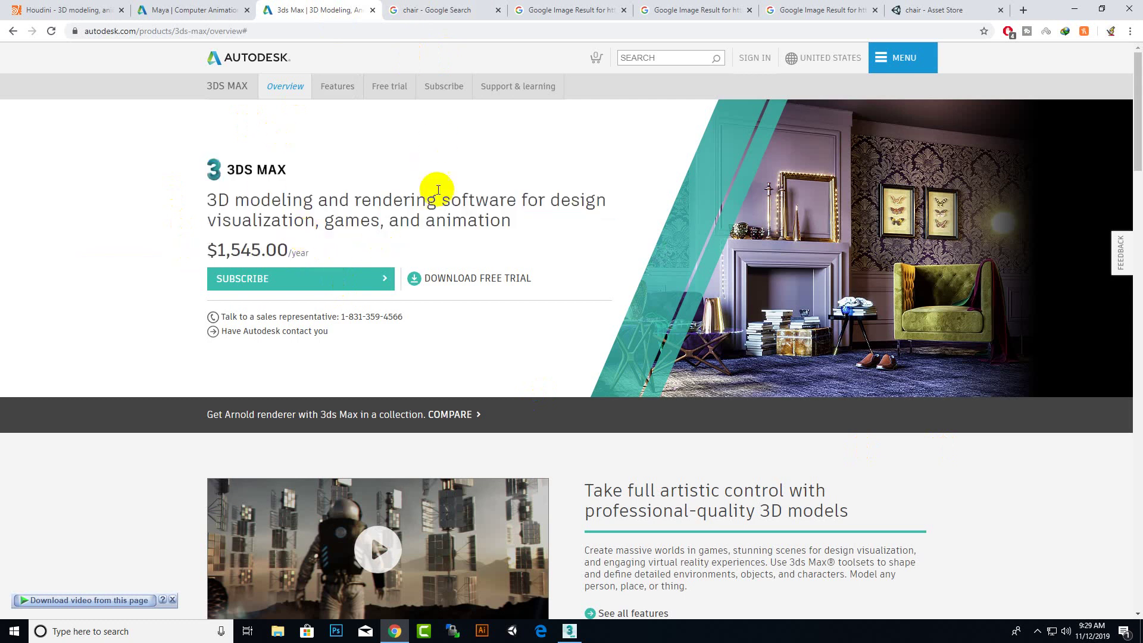
Step: Search for "3ds max student version autodesk", view Autodesk's free 3ds Max education page and close its tab
click(394, 31)
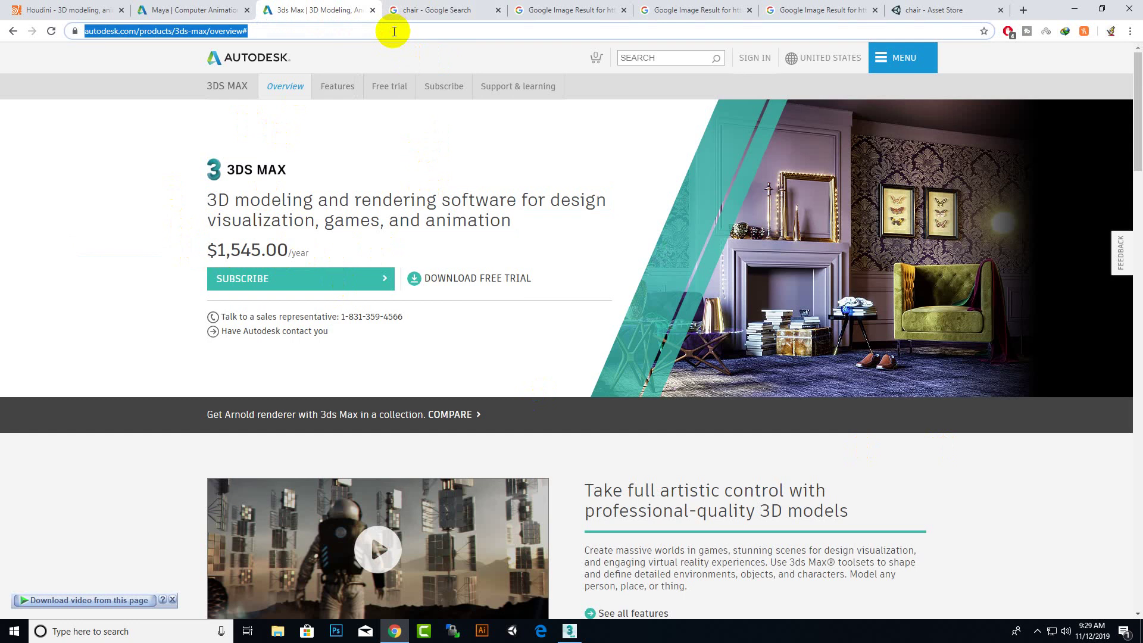
text(3ds)
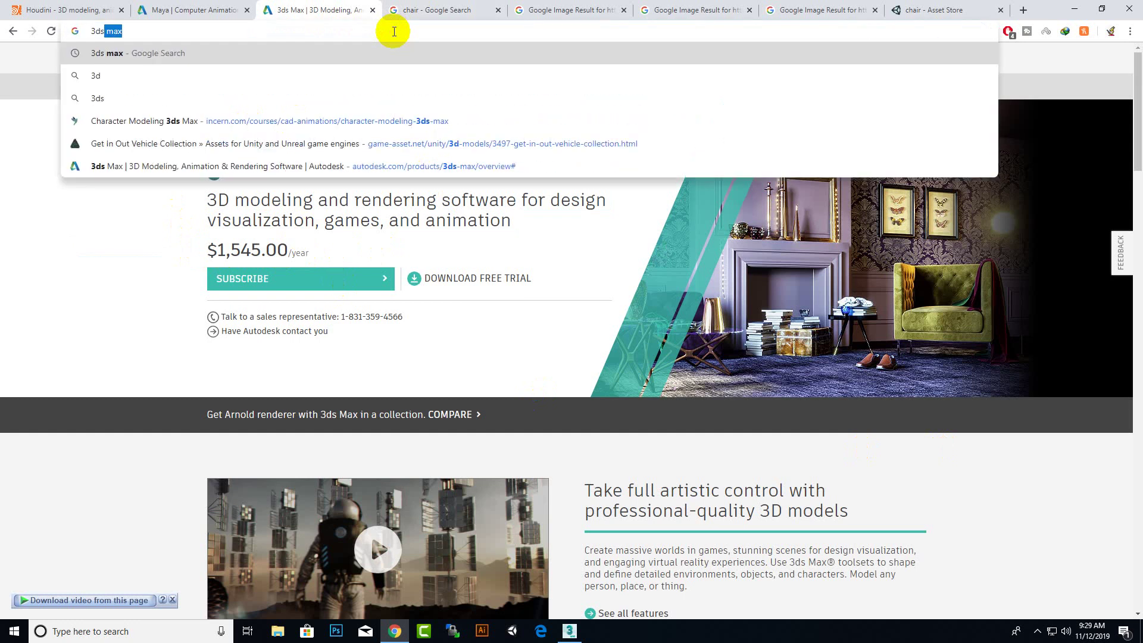
key(Down)
key(Down)
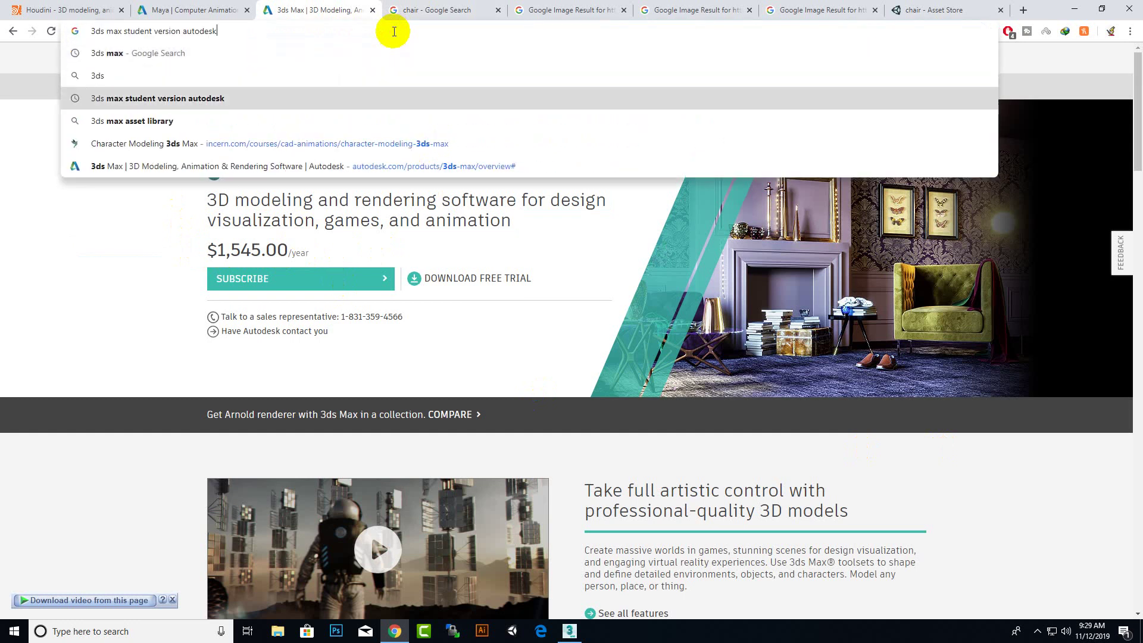
key(Return)
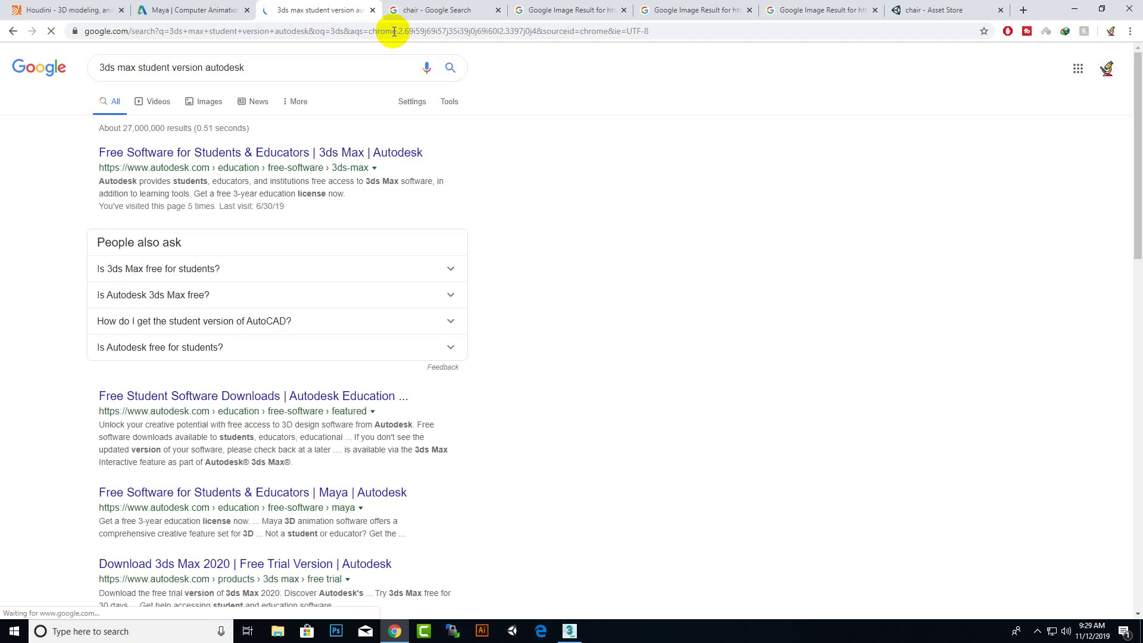
click(265, 160)
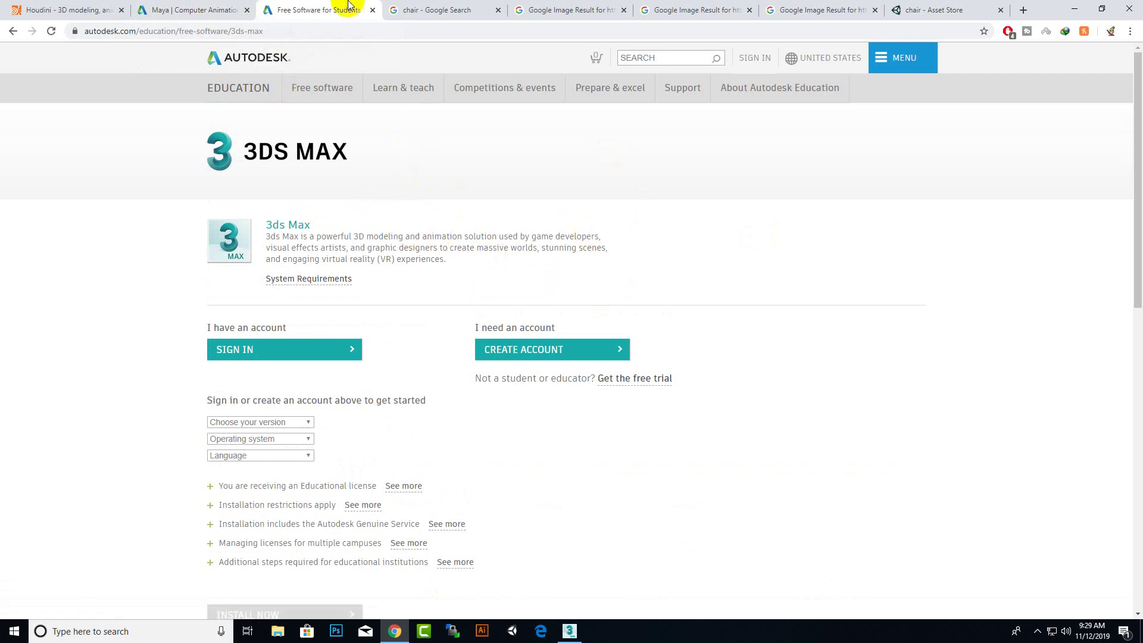
click(372, 13)
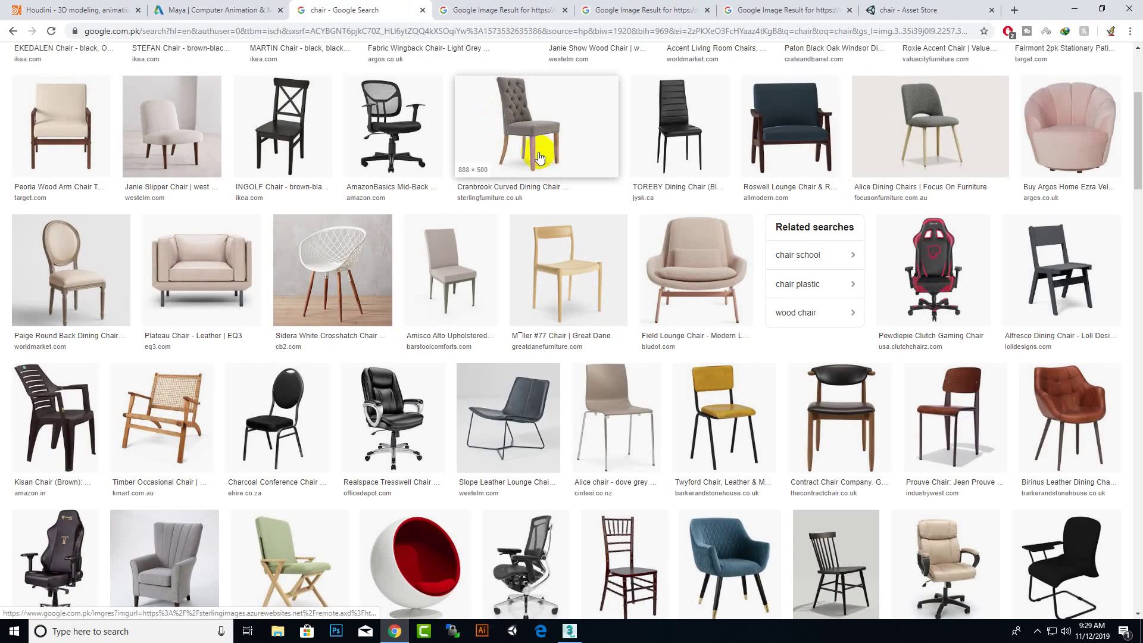
Step: Look over Autodesk's Maya product overview page and close its tab
click(217, 6)
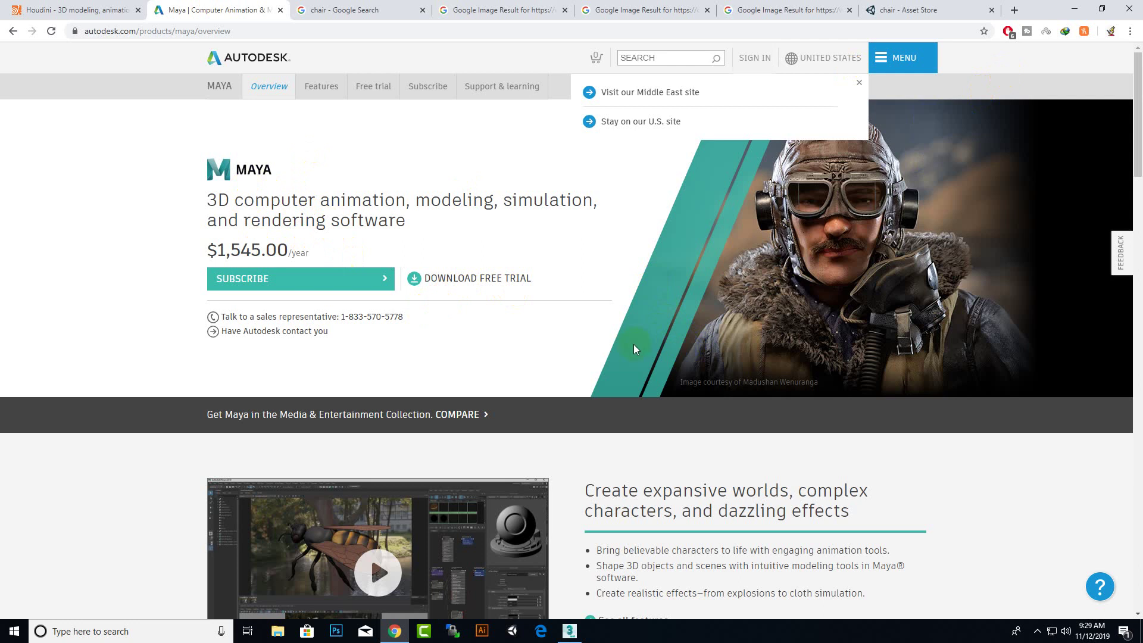
scroll(635, 348, down, 5)
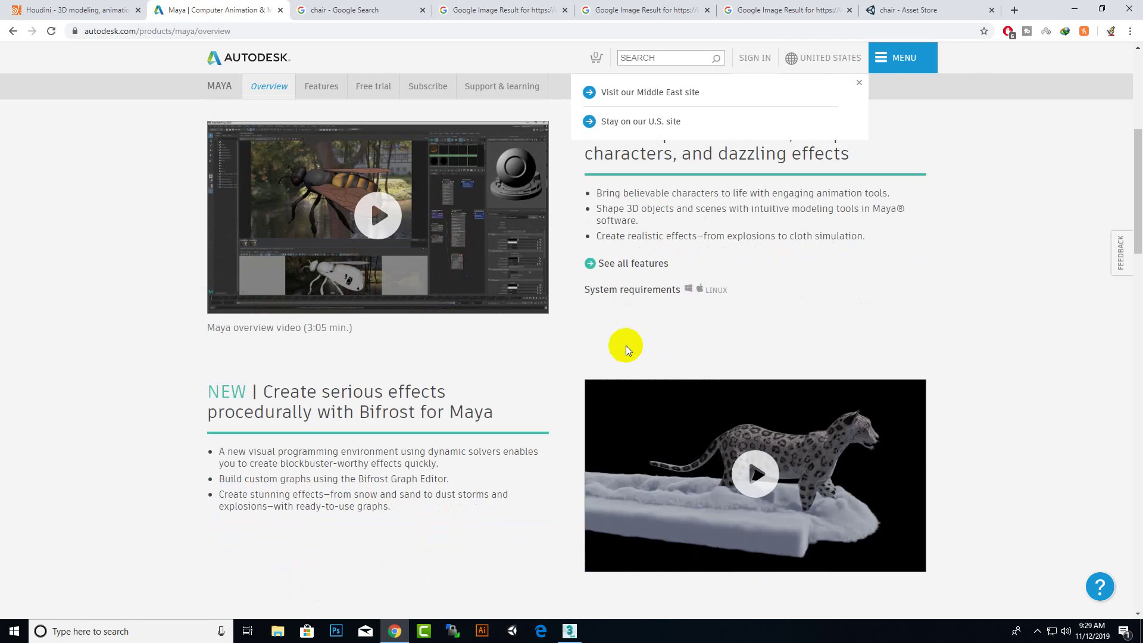
click(832, 415)
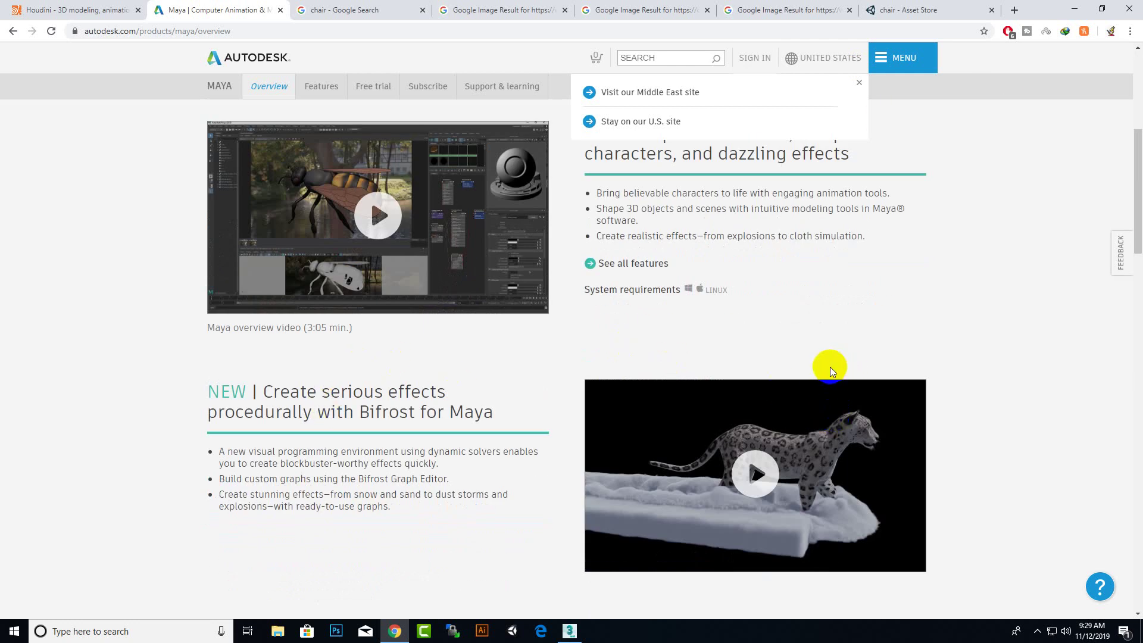
scroll(829, 367, down, 6)
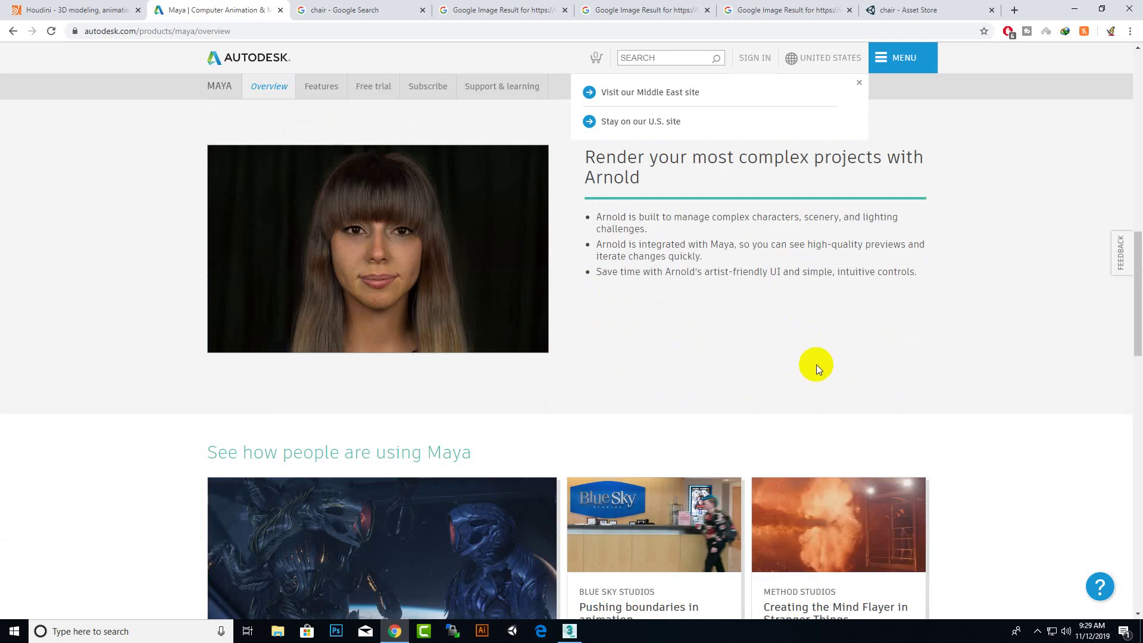
scroll(816, 365, down, 5)
scroll(803, 377, up, 12)
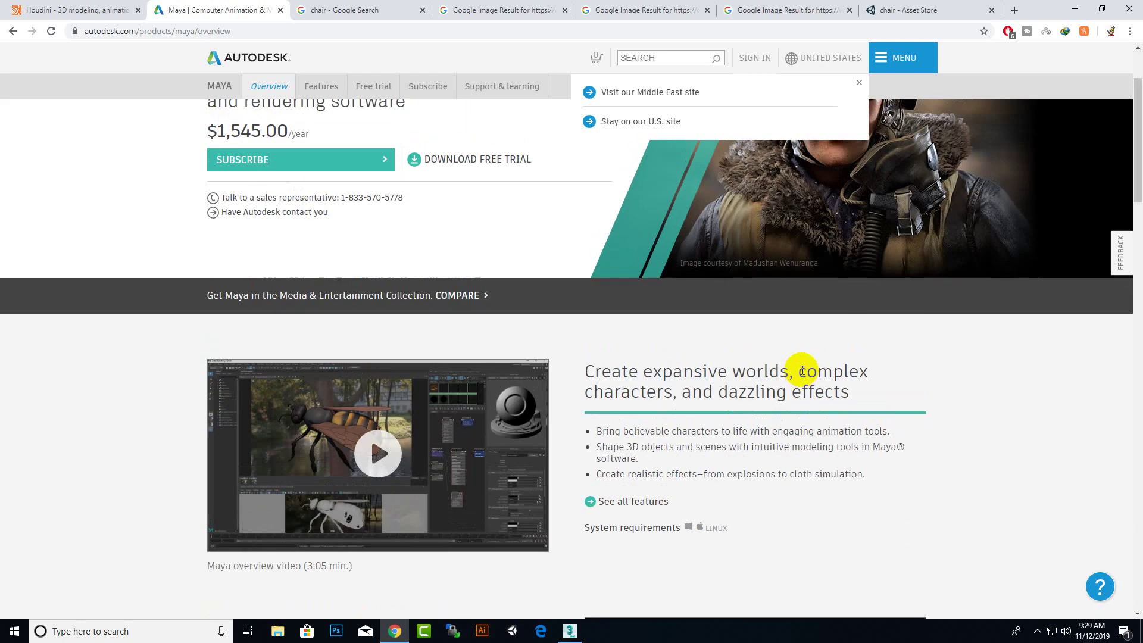
scroll(801, 374, up, 2)
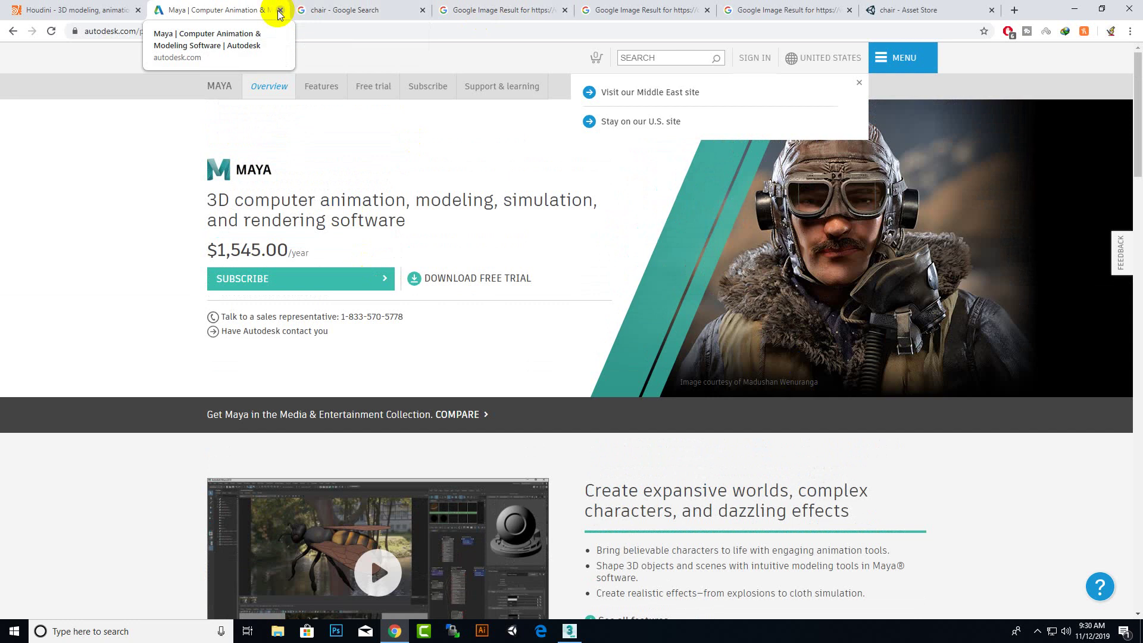
key(ctrl+w)
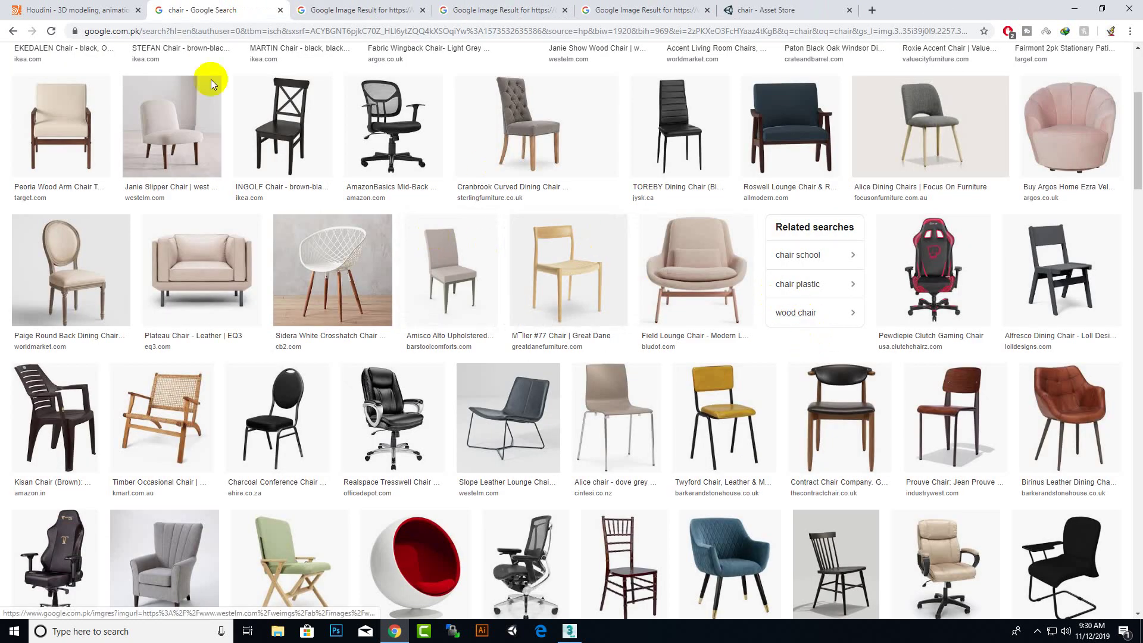
Step: Examine the SideFX Houdini home page, including its news, customer reels and tutorials
click(94, 5)
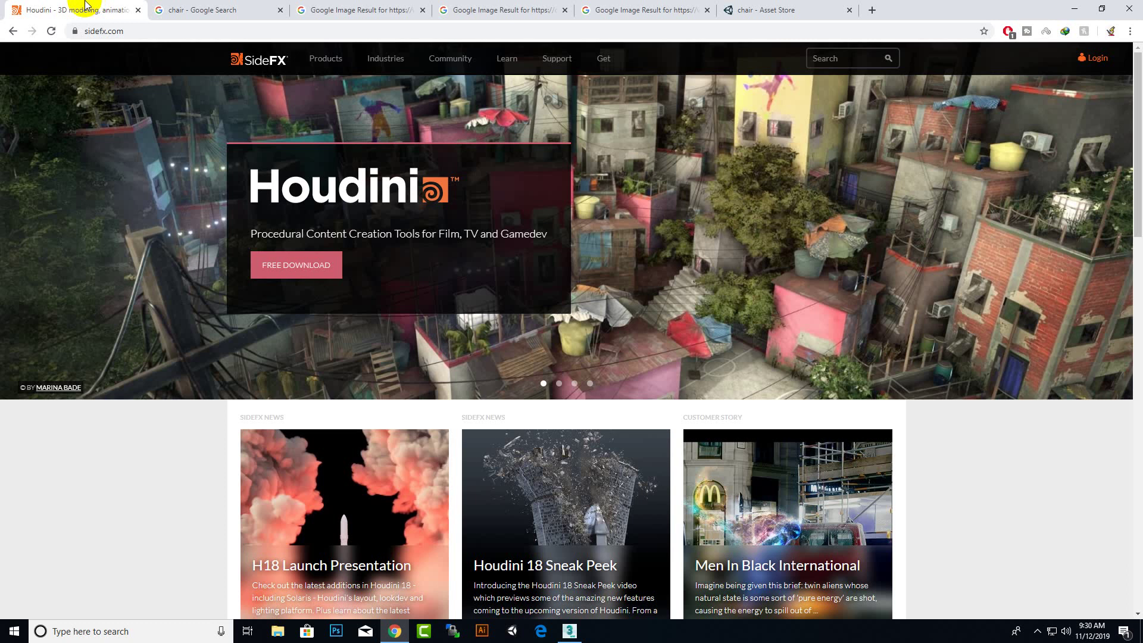
right_click(990, 5)
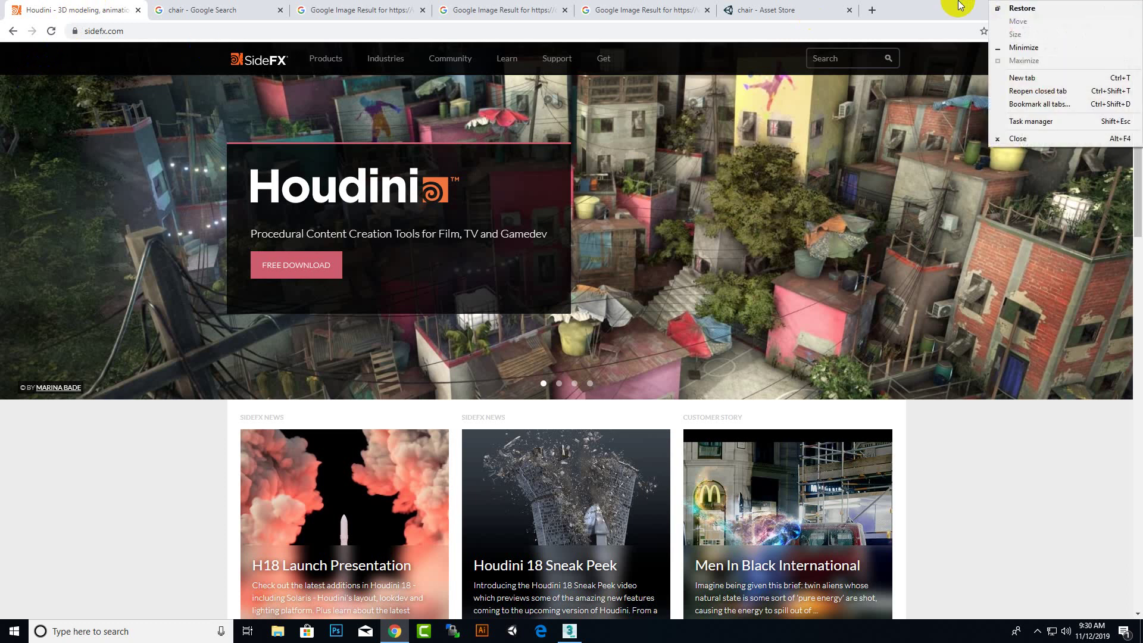
click(850, 171)
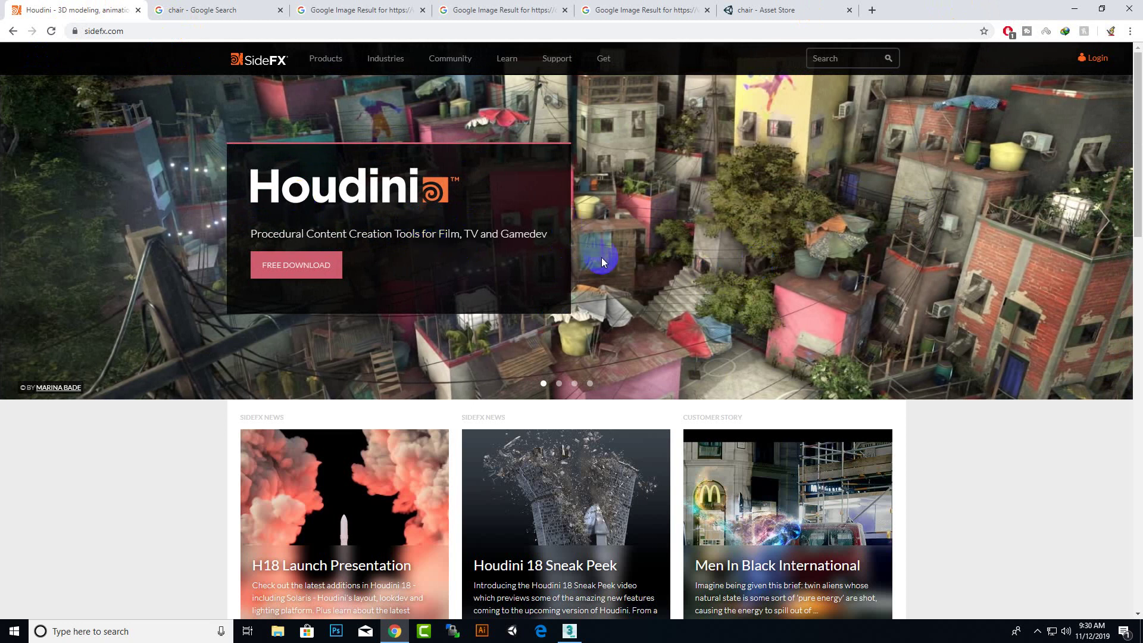
scroll(602, 259, down, 8)
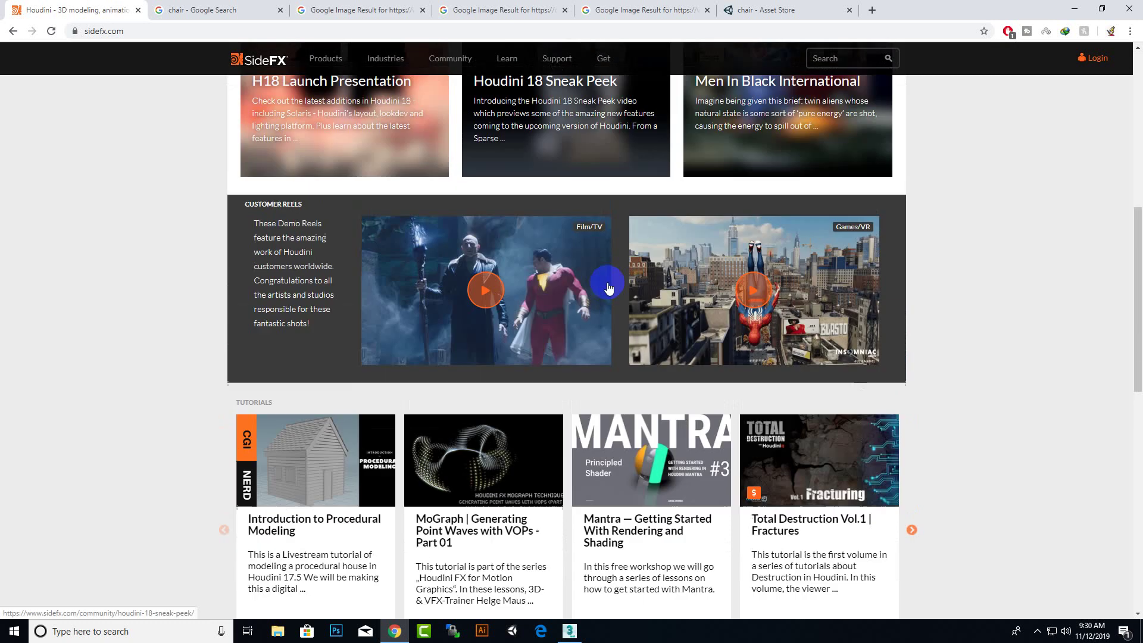
Step: Look over the remaining sections of the Houdini home page and close its tab
scroll(608, 288, up, 2)
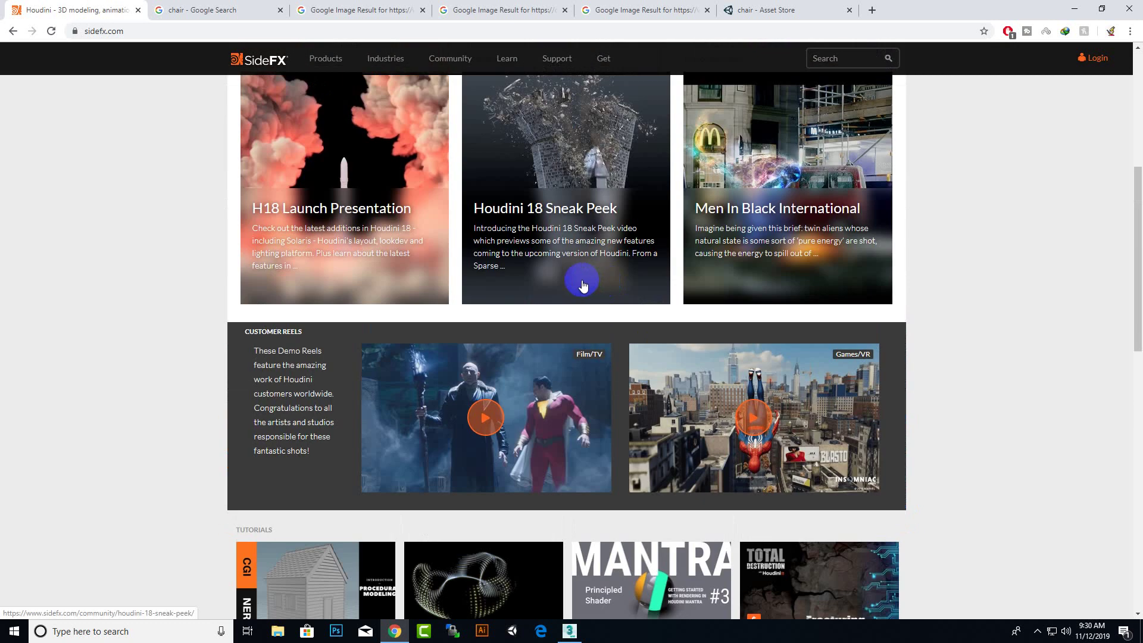
scroll(583, 286, down, 8)
scroll(582, 286, up, 14)
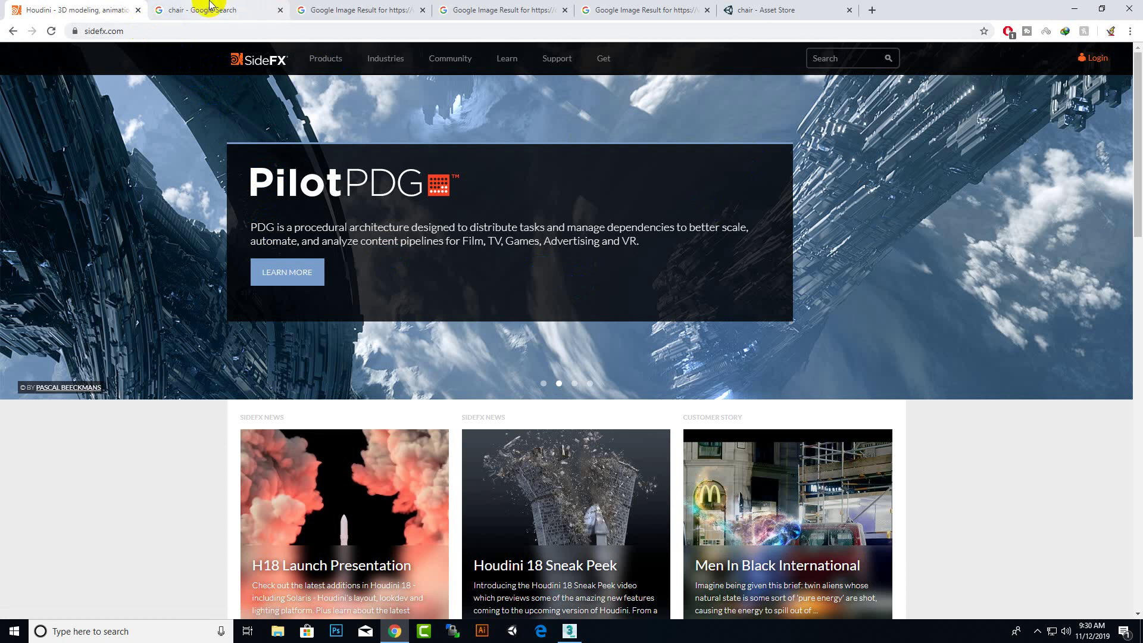
click(138, 10)
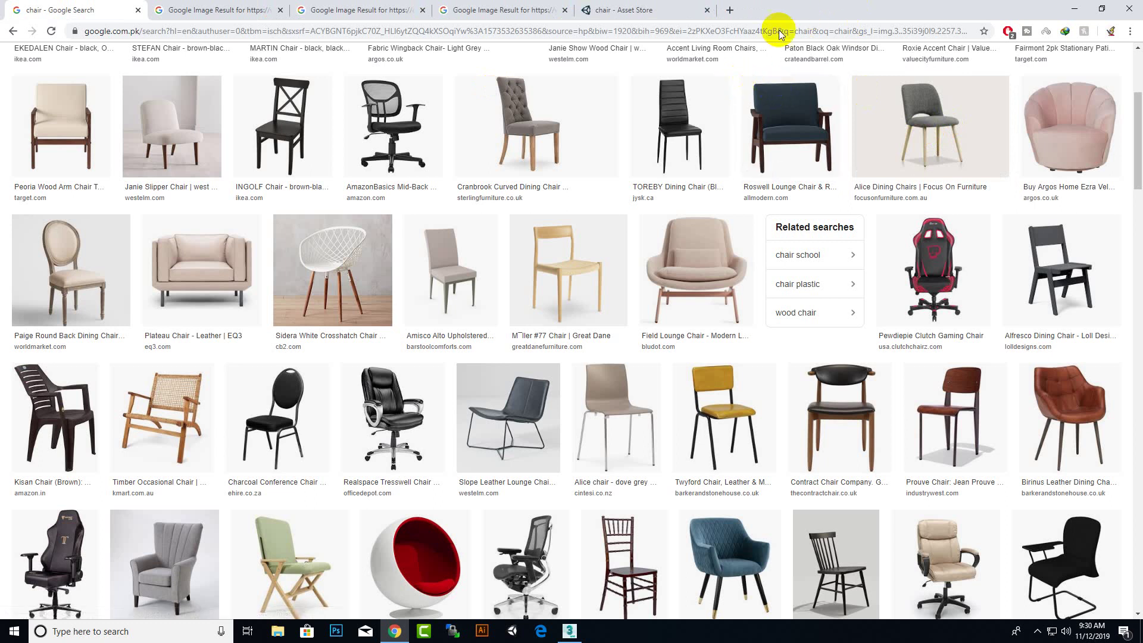
Step: Switch to 3ds Max and start a new scene from the Original Start Up template
click(570, 632)
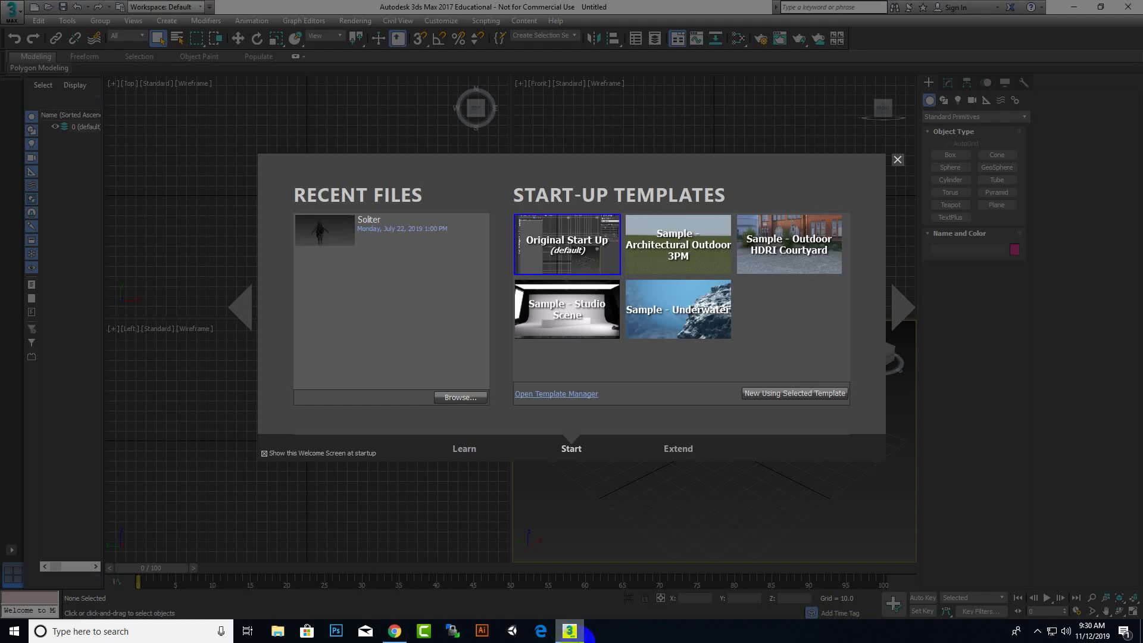
mouse_move(572, 248)
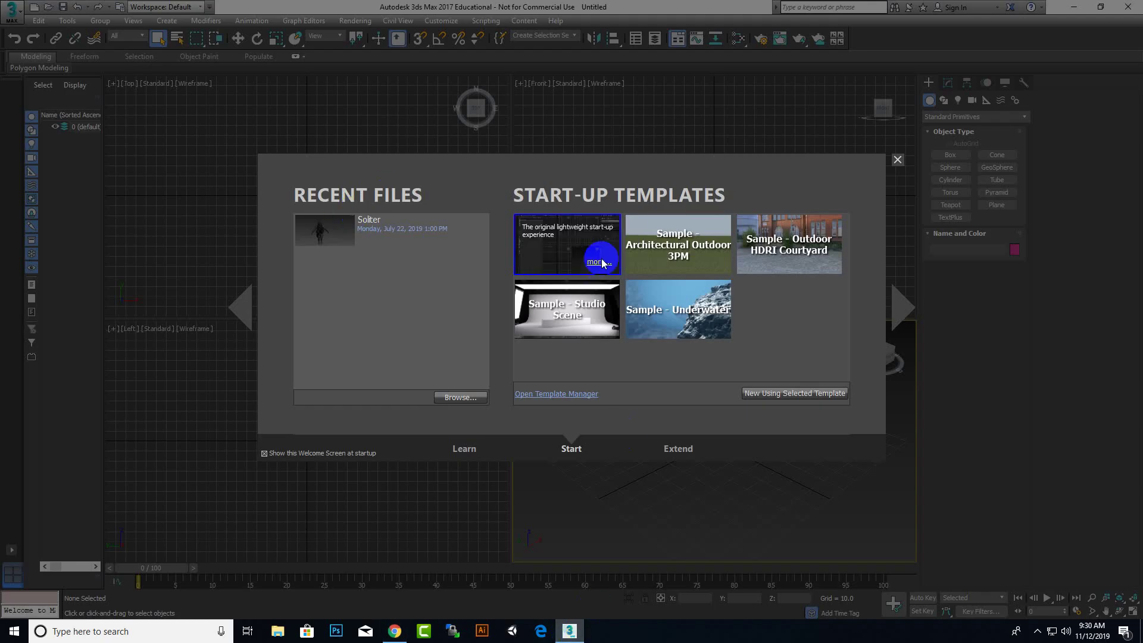
click(805, 394)
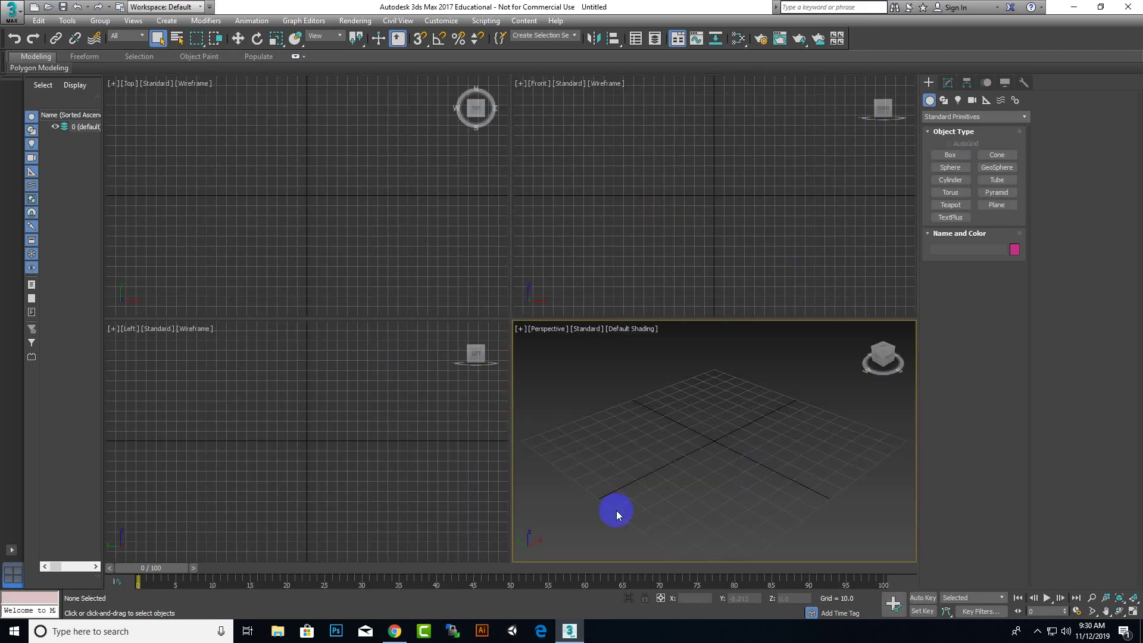
Step: Switch to Chrome and compare the opened reference images, including the IKEA EKEDALEN chair and the blue soft fabric texture
click(399, 633)
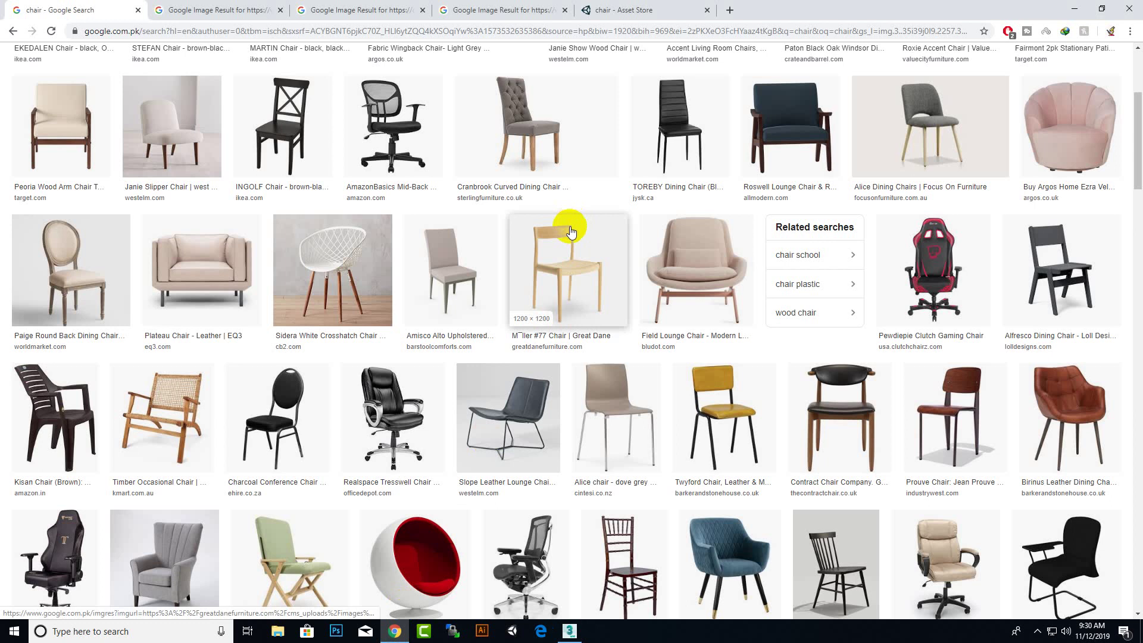
click(253, 8)
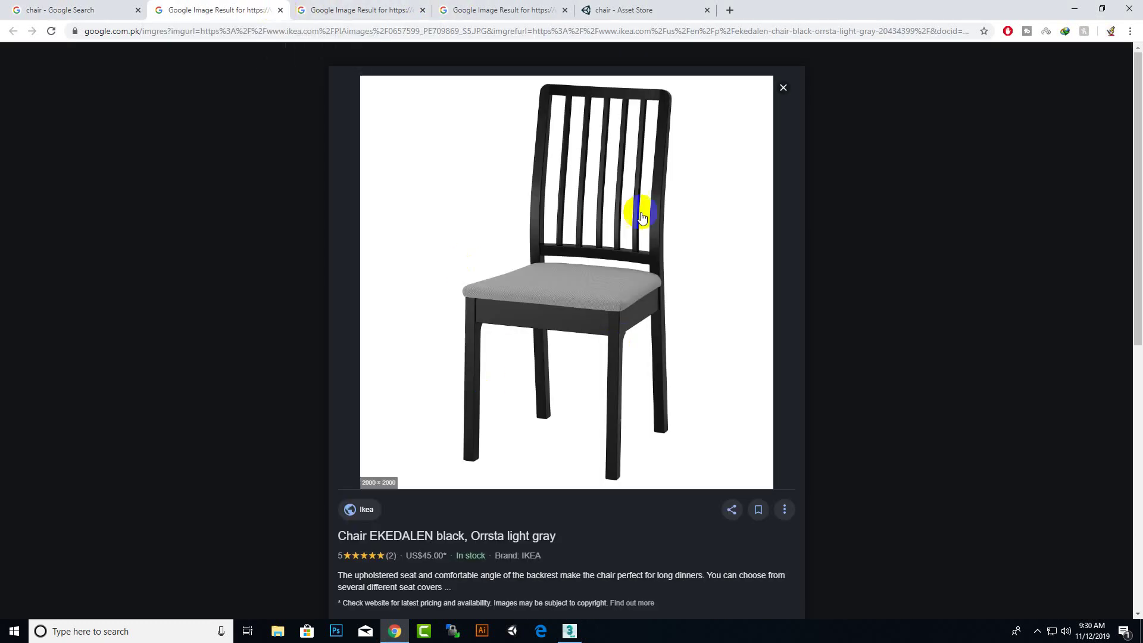
click(399, 11)
click(254, 9)
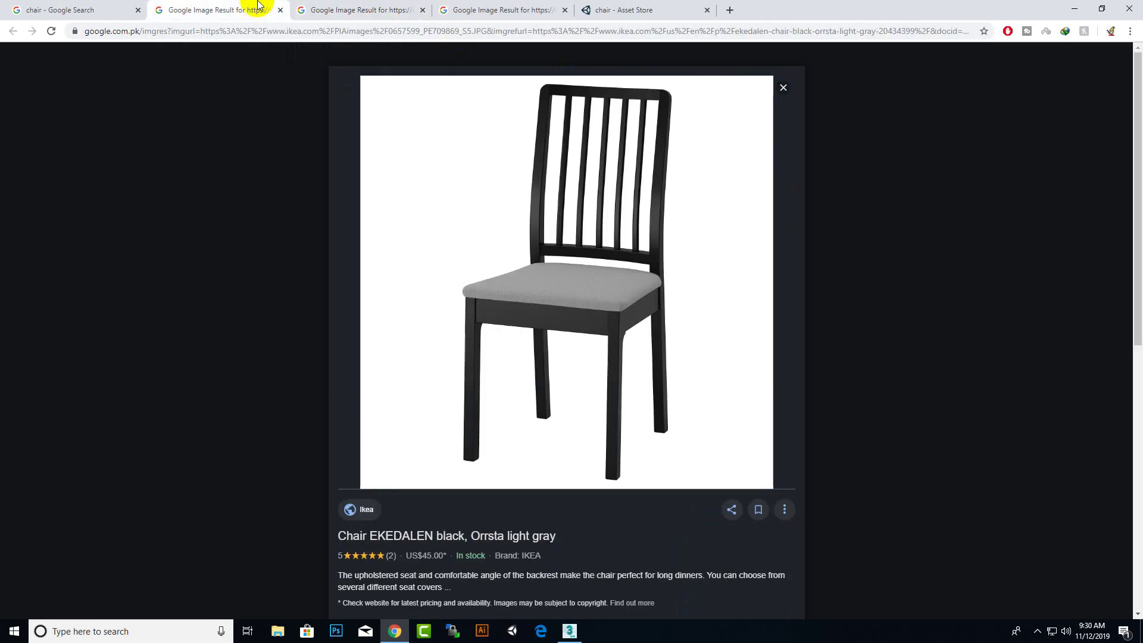
click(399, 9)
click(536, 8)
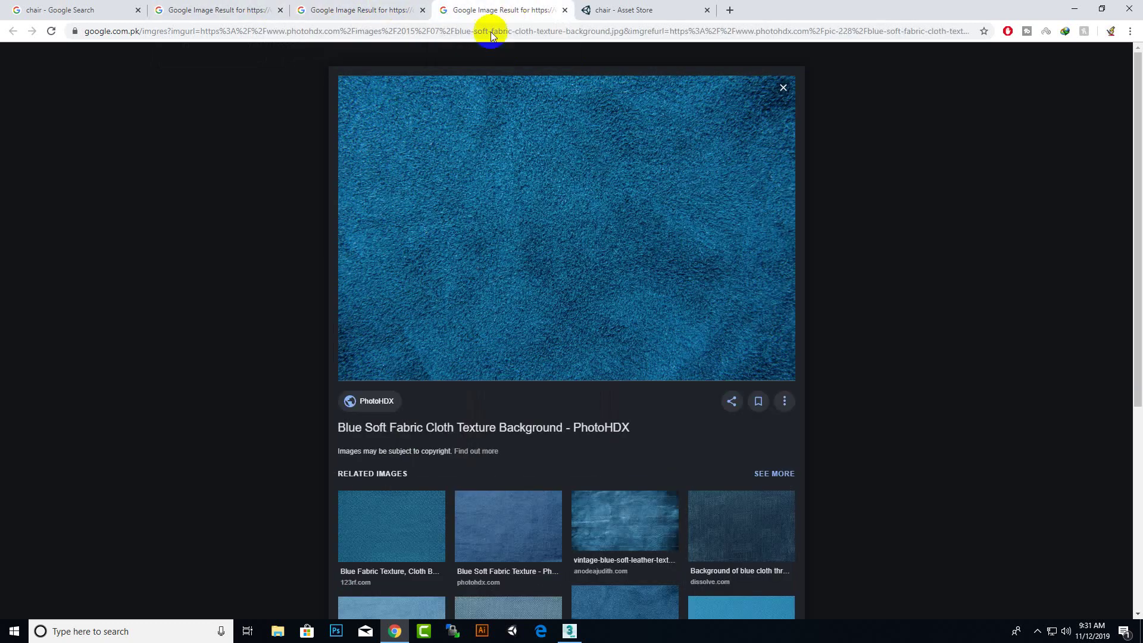
click(225, 9)
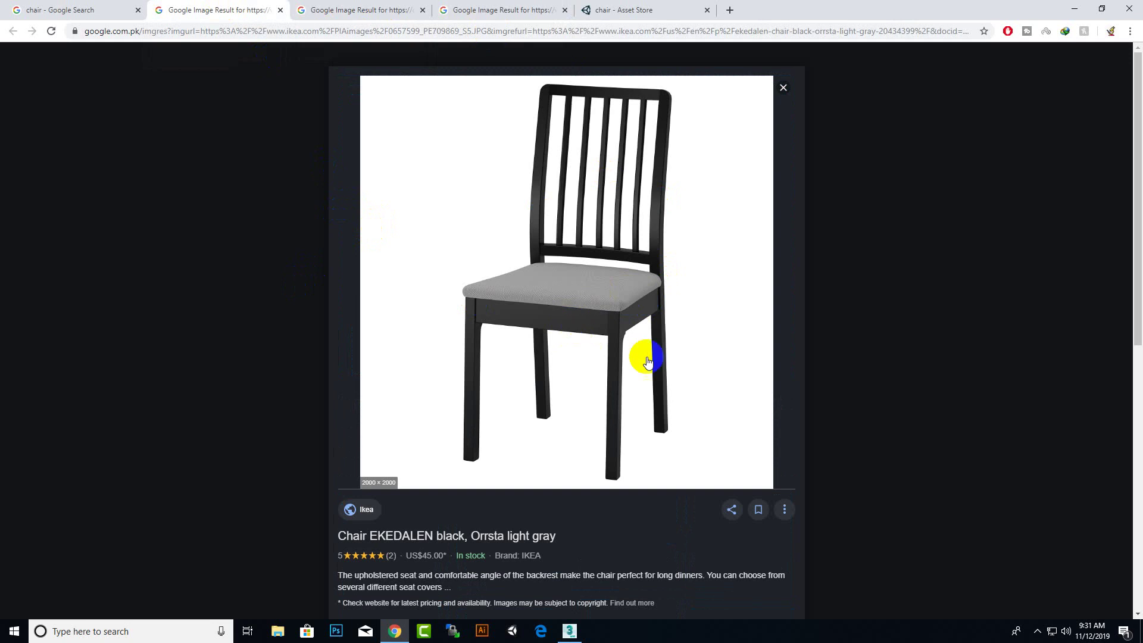
Step: Replace the chair image search with a Google Images search for "wood texture"
click(70, 9)
scroll(421, 127, up, 4)
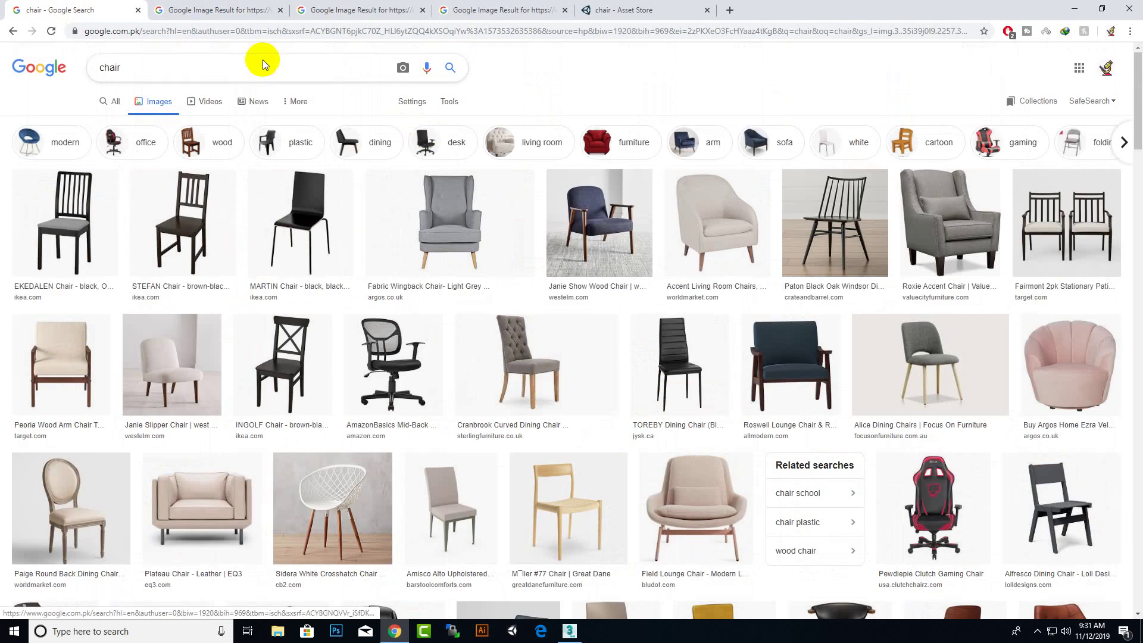
double_click(242, 65)
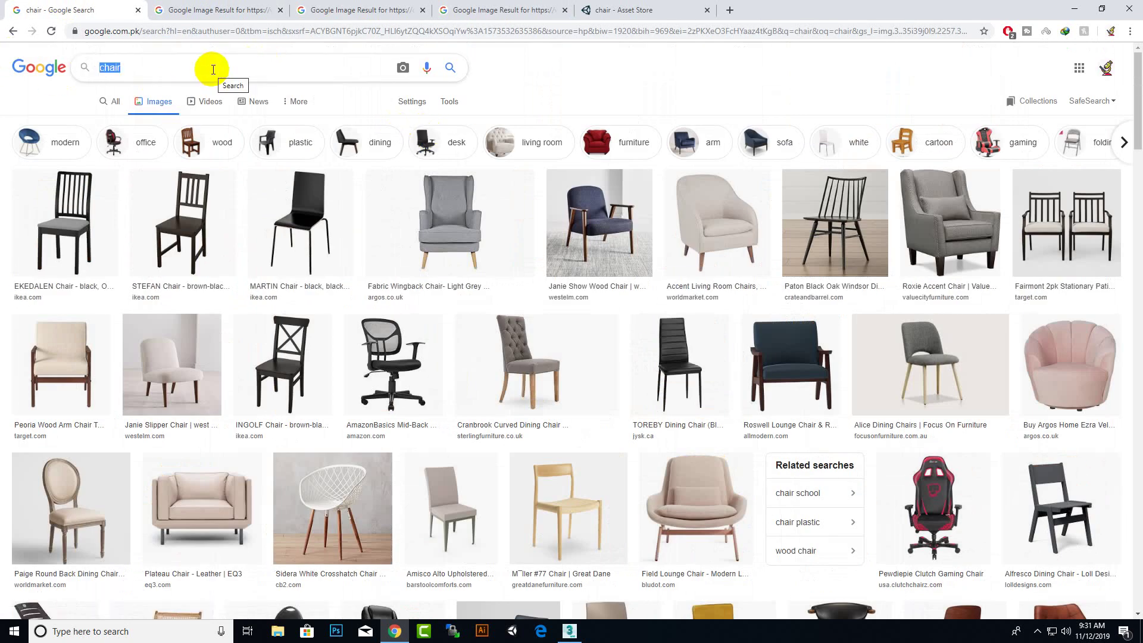
text(wood tex)
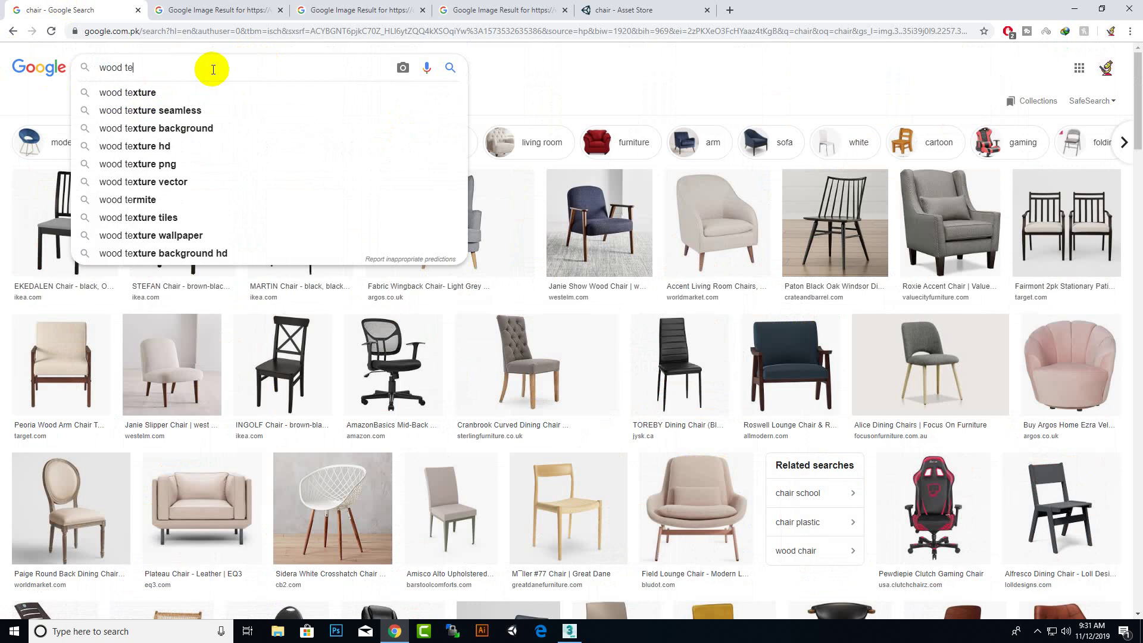
text(ture)
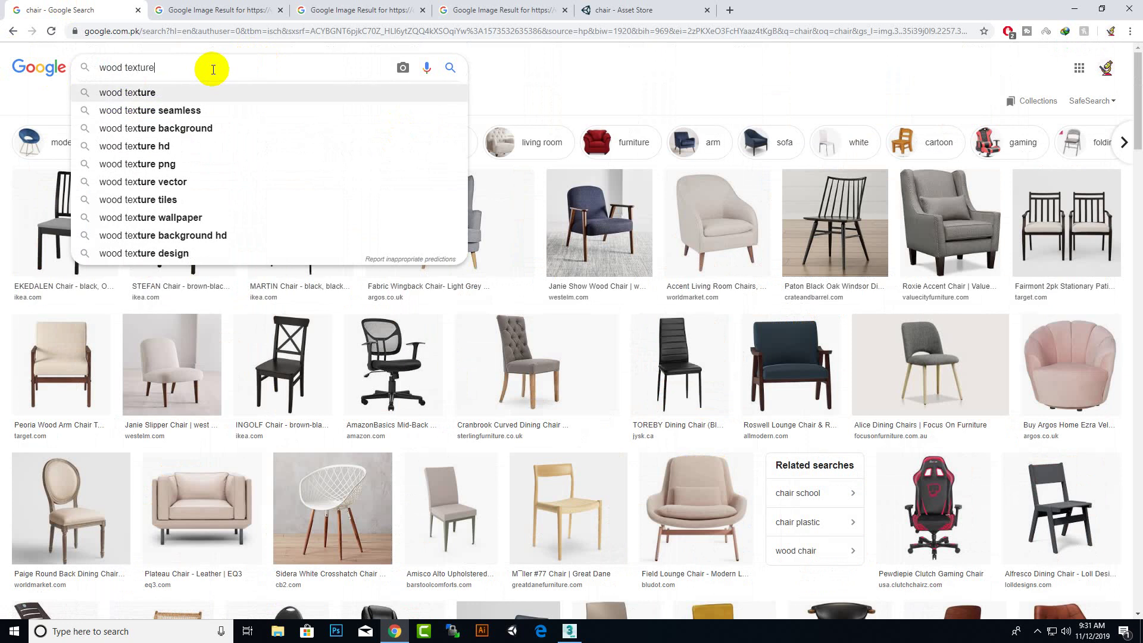
key(Return)
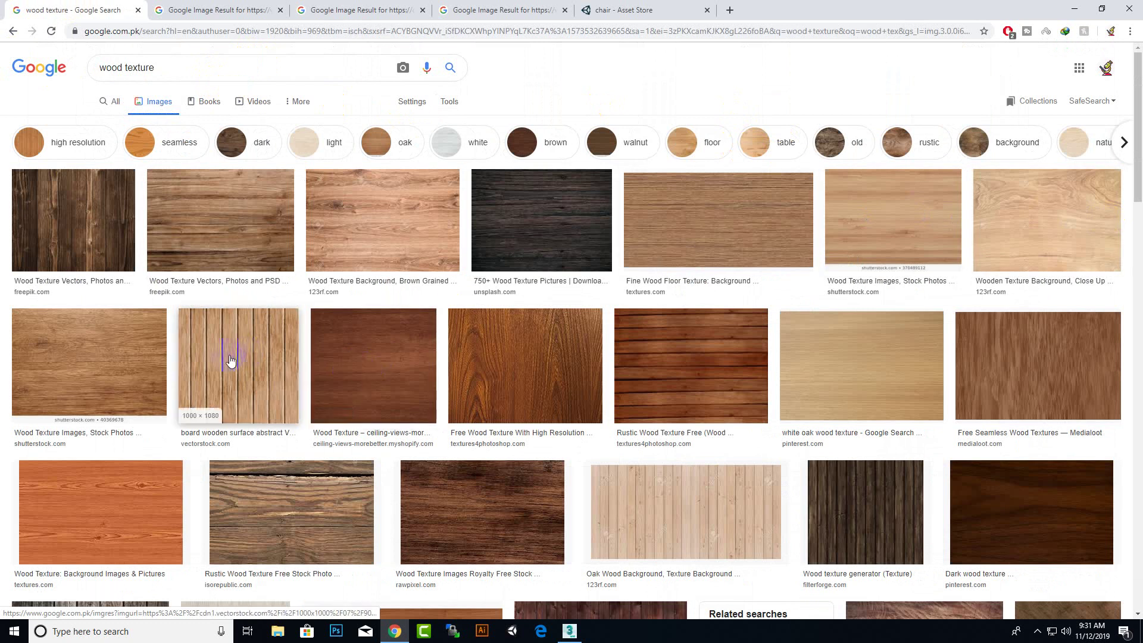
Step: Open the reddish-brown Wood Texture result from ceiling-views-morebetter in a new tab and view it
right_click(371, 346)
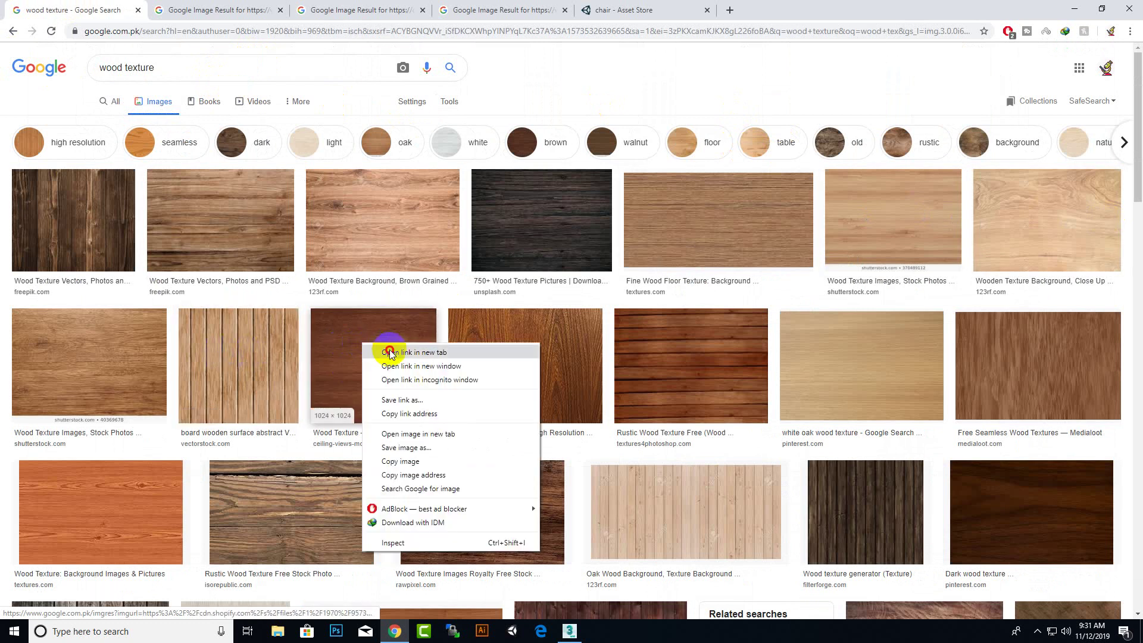
click(442, 355)
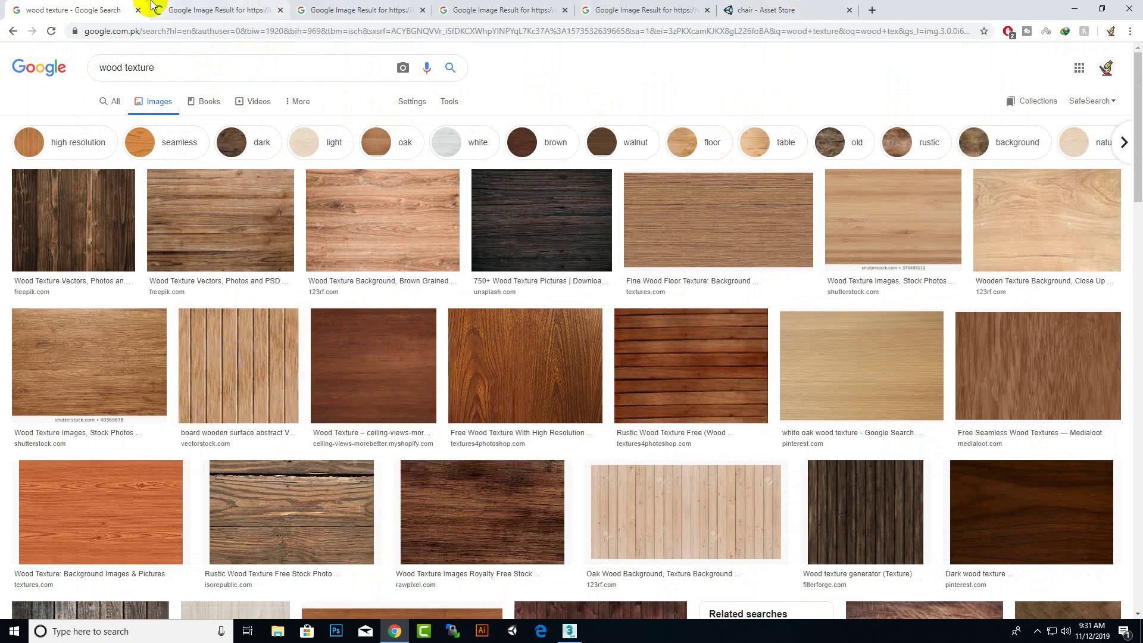
click(196, 11)
right_click(502, 183)
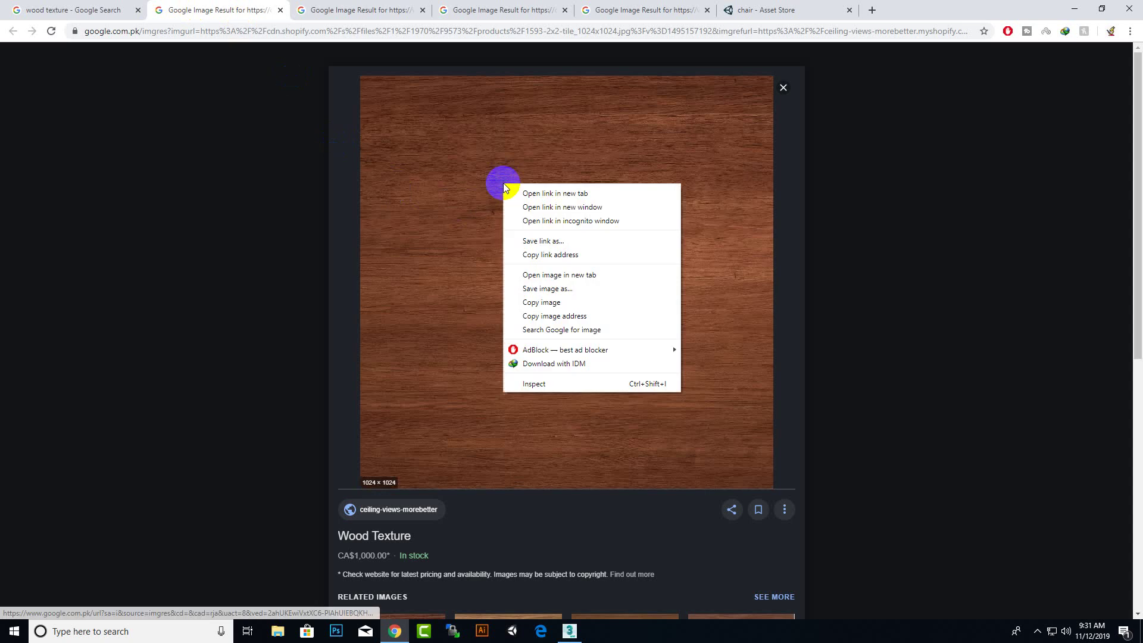
right_click(543, 288)
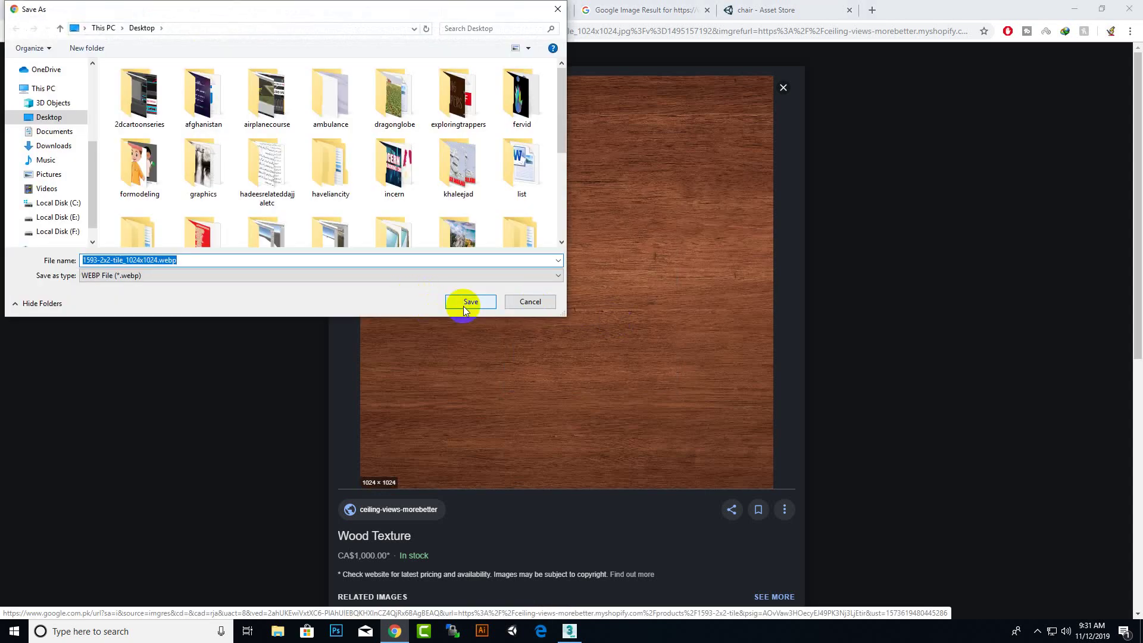
click(529, 302)
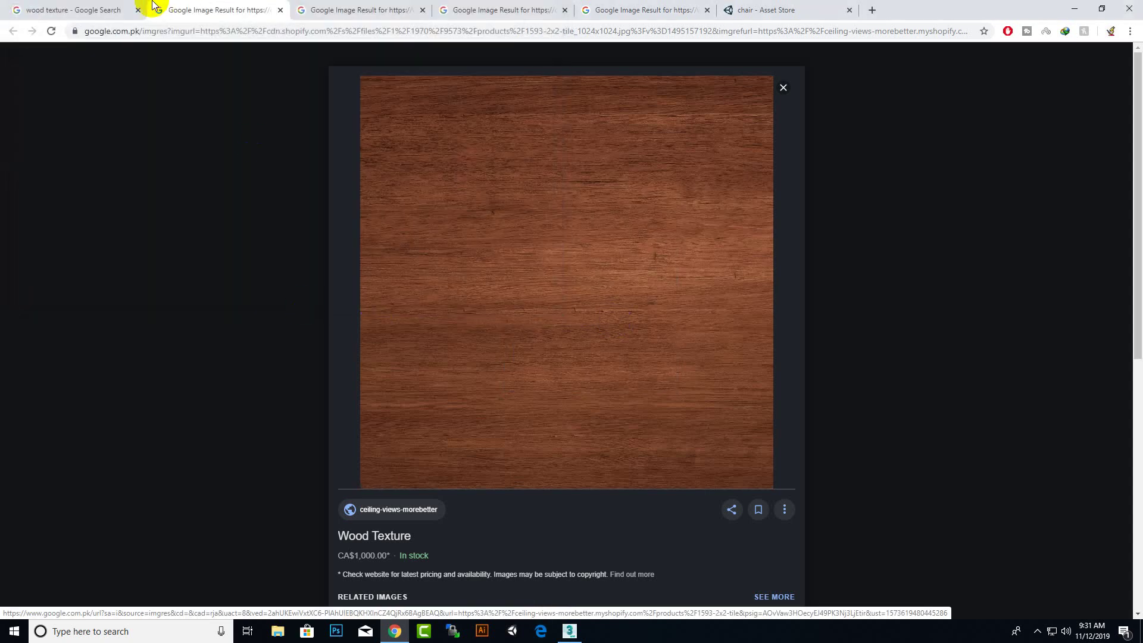
Step: Save the related Faux Wood Ceiling Beams image to the Desktop as Faux-Wood-Ceiling-Beam-Swatch-Douglas-Fir-Mahogany.jpg and close its tab
scroll(485, 296, down, 5)
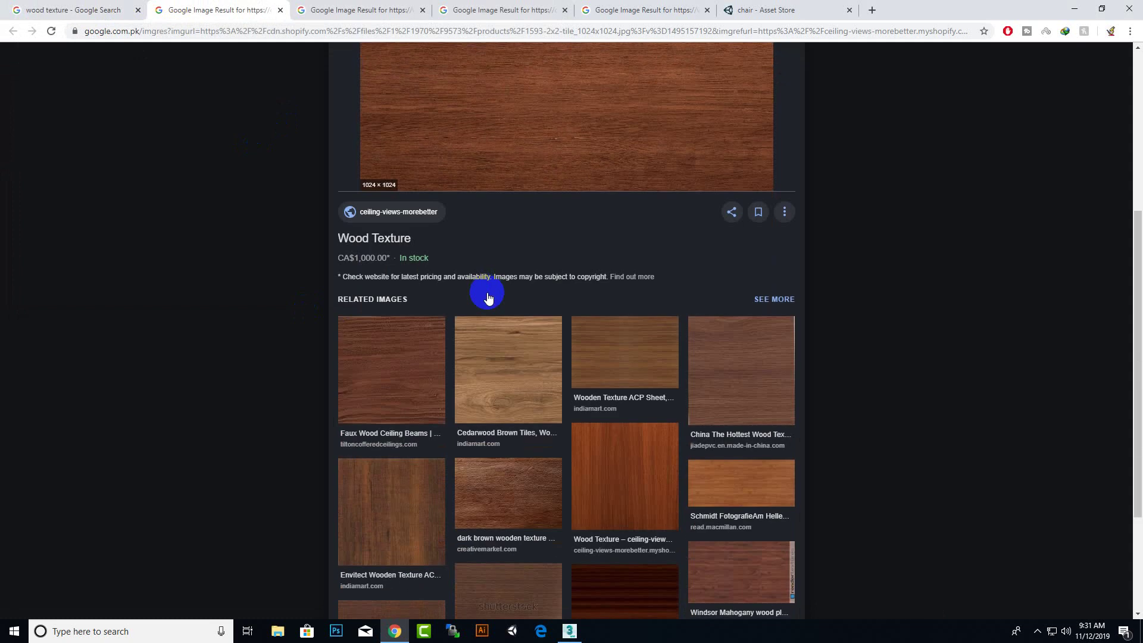
click(415, 358)
scroll(637, 458, down, 3)
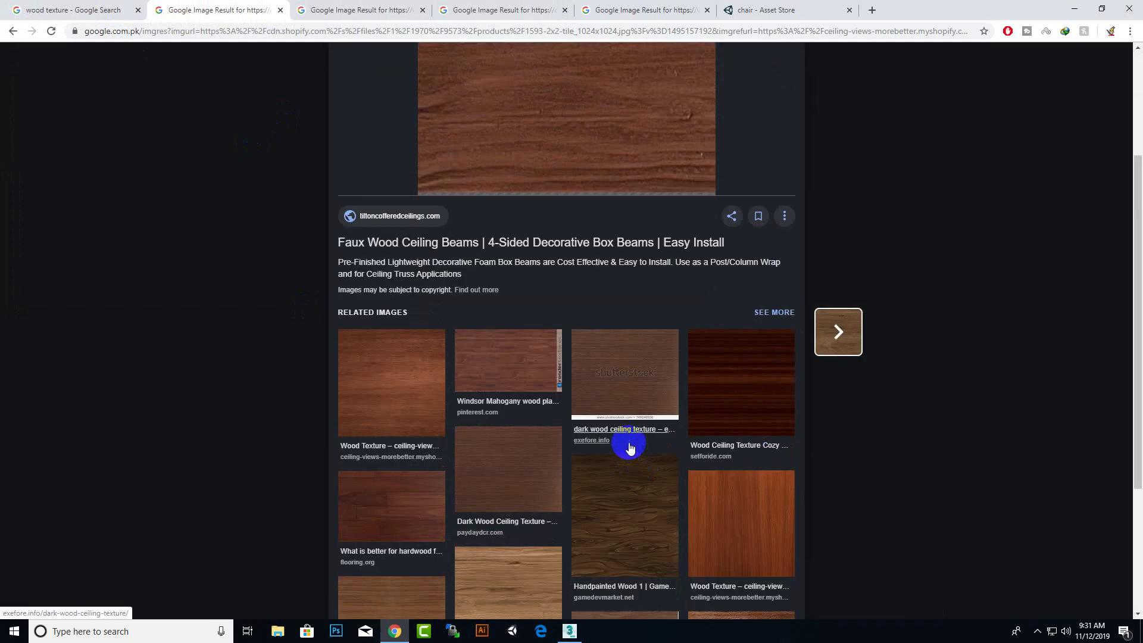
scroll(630, 448, up, 2)
right_click(527, 180)
click(556, 296)
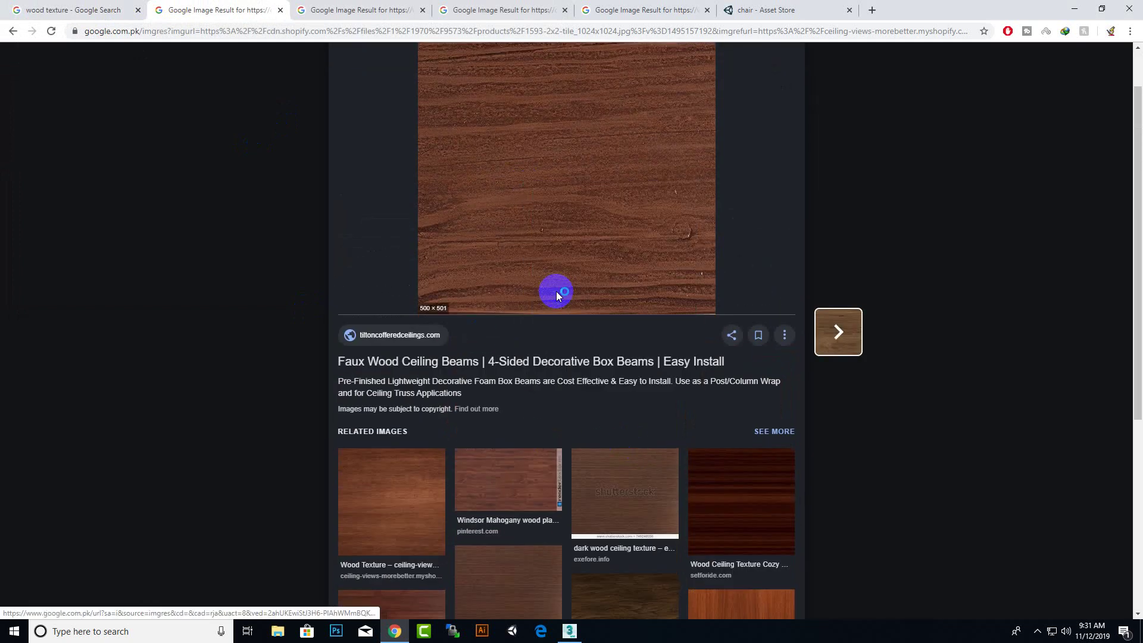
click(466, 301)
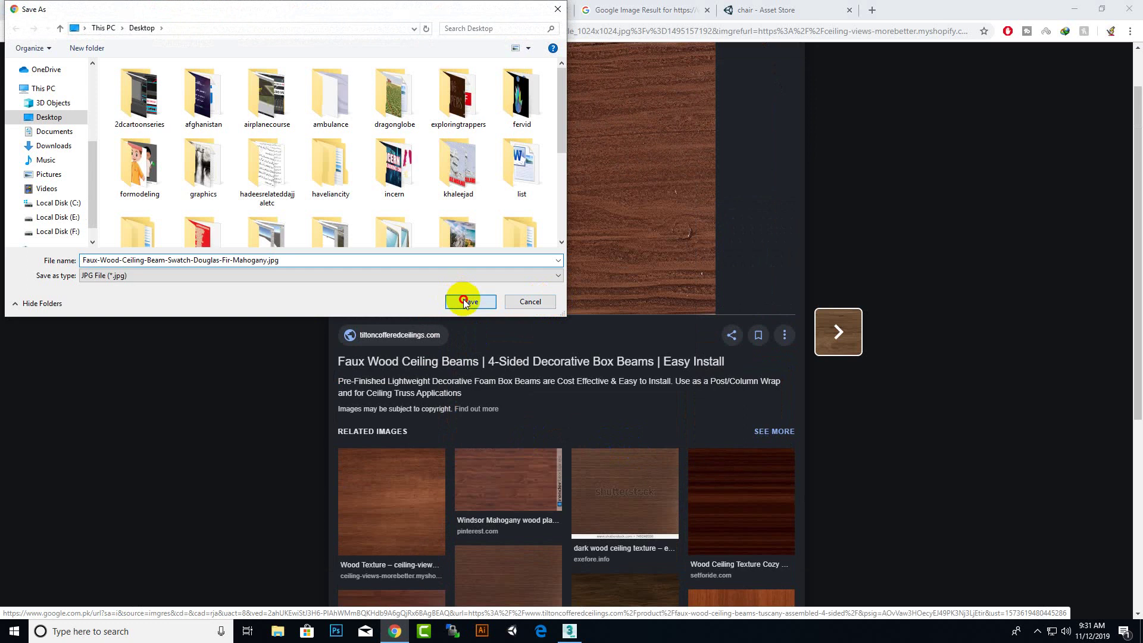
click(280, 9)
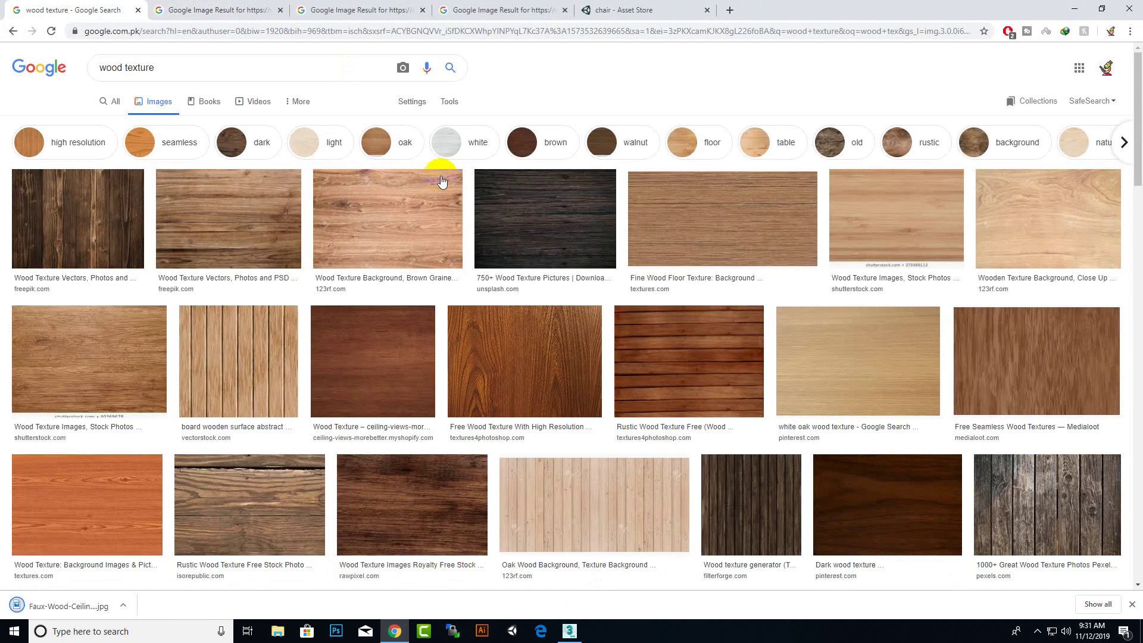
click(571, 229)
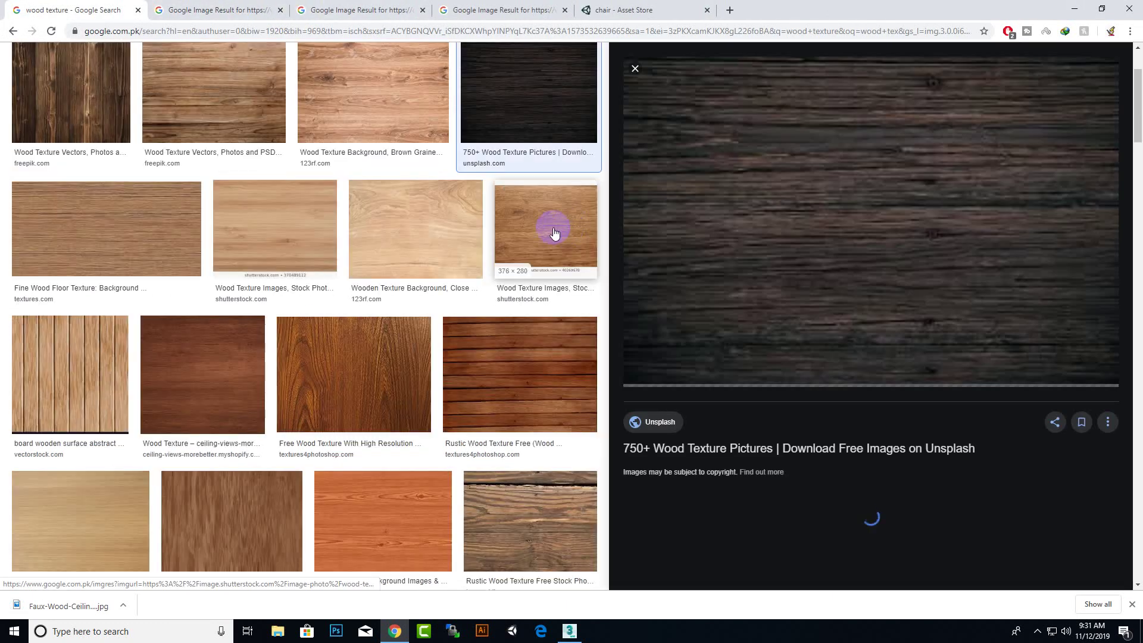
right_click(843, 134)
click(857, 230)
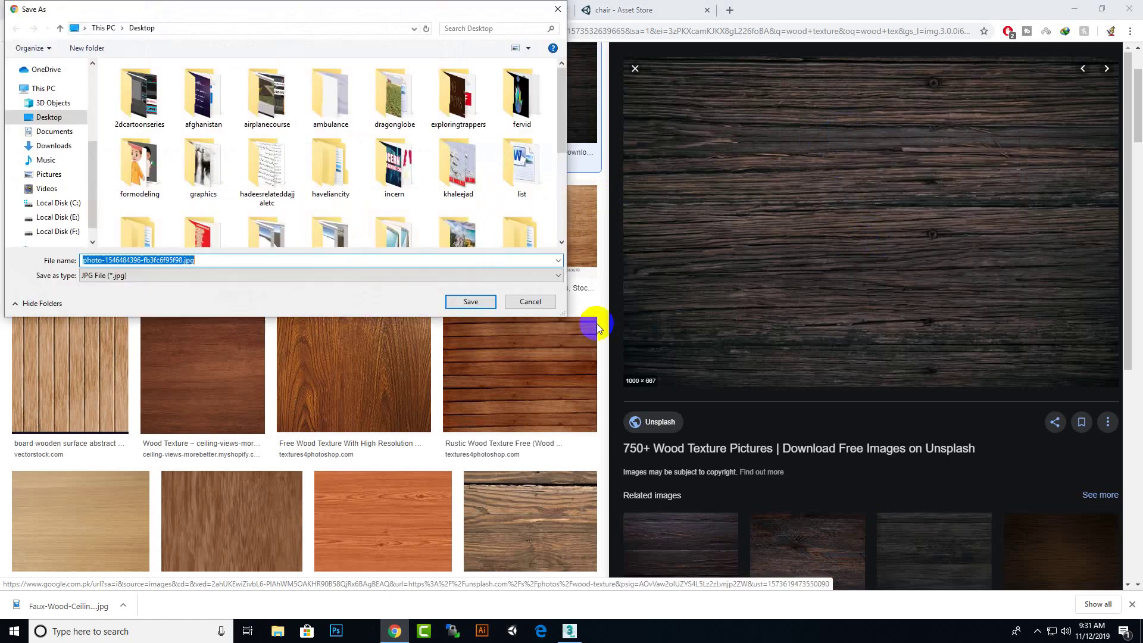
click(470, 302)
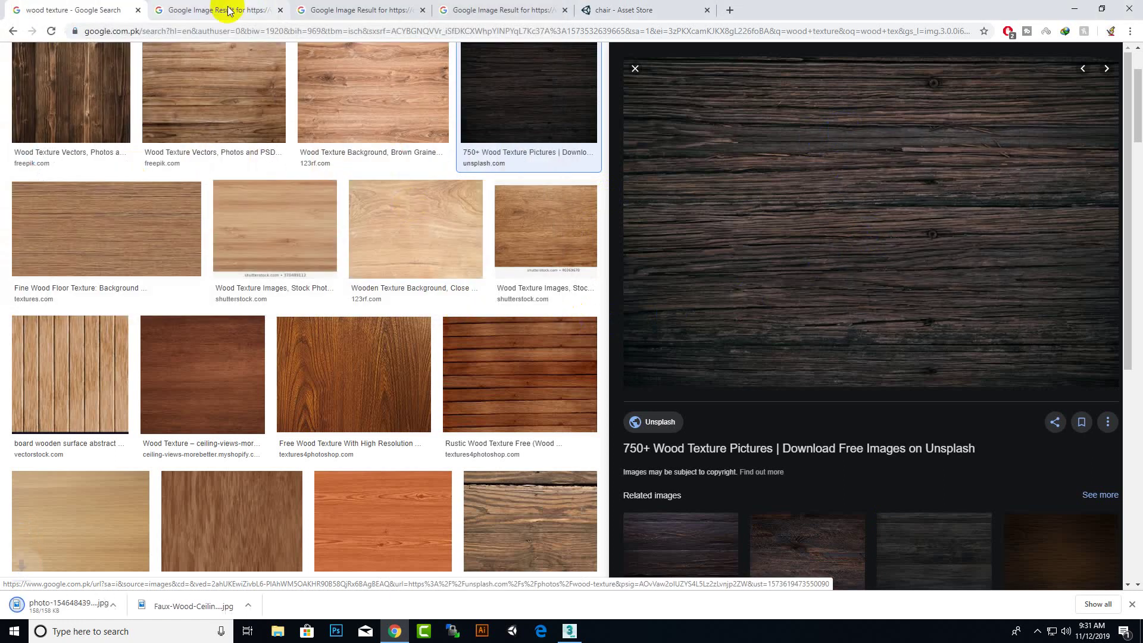
click(138, 10)
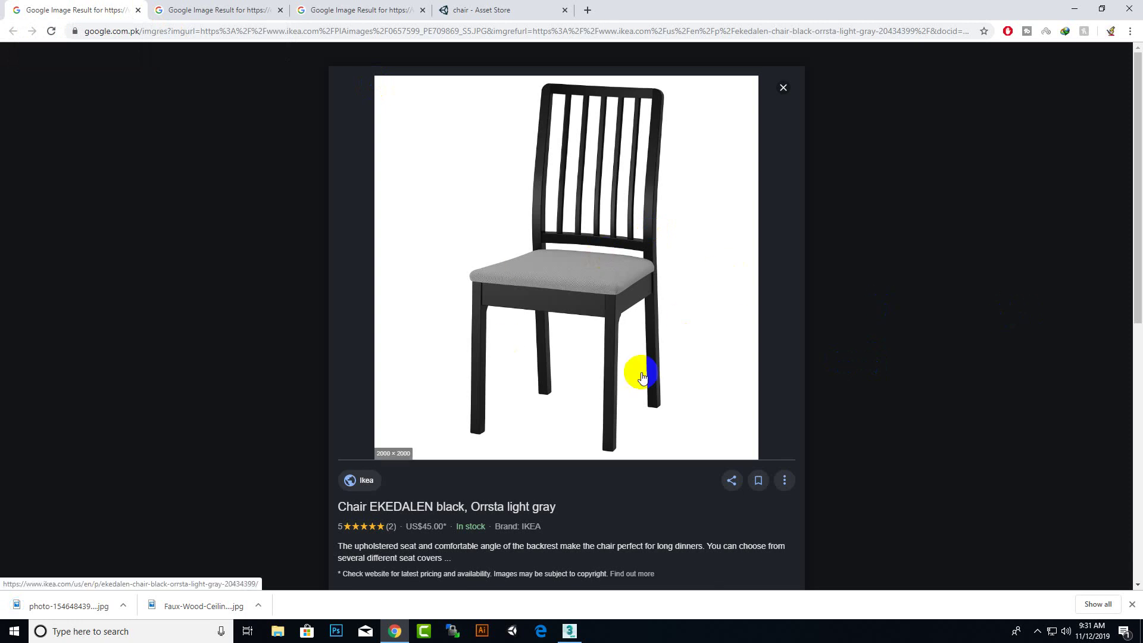
right_click(614, 294)
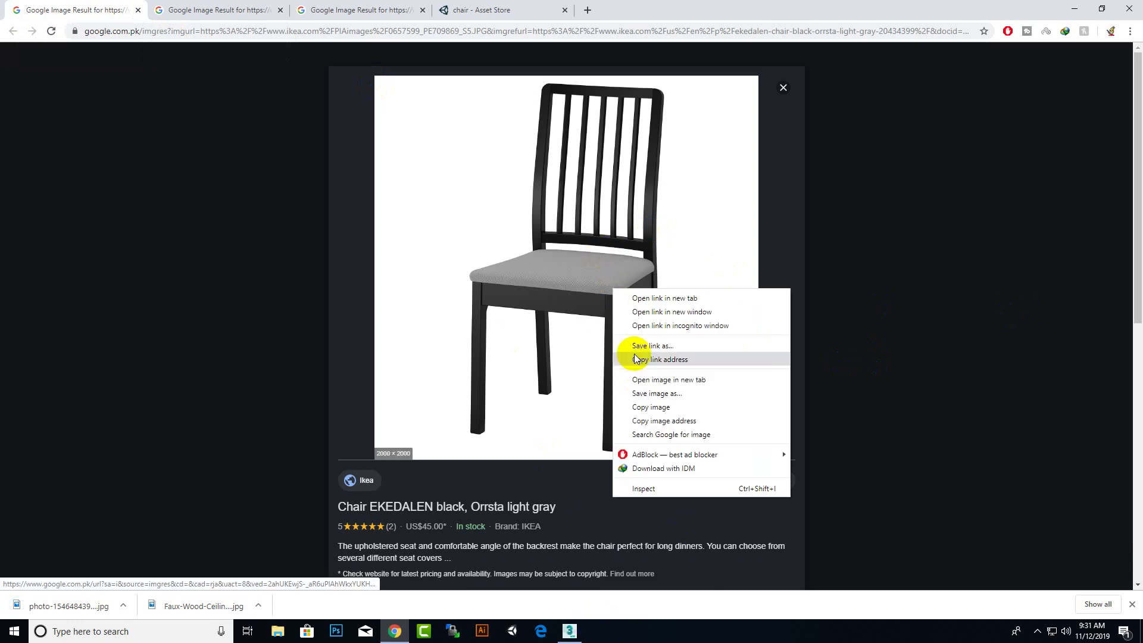
click(660, 395)
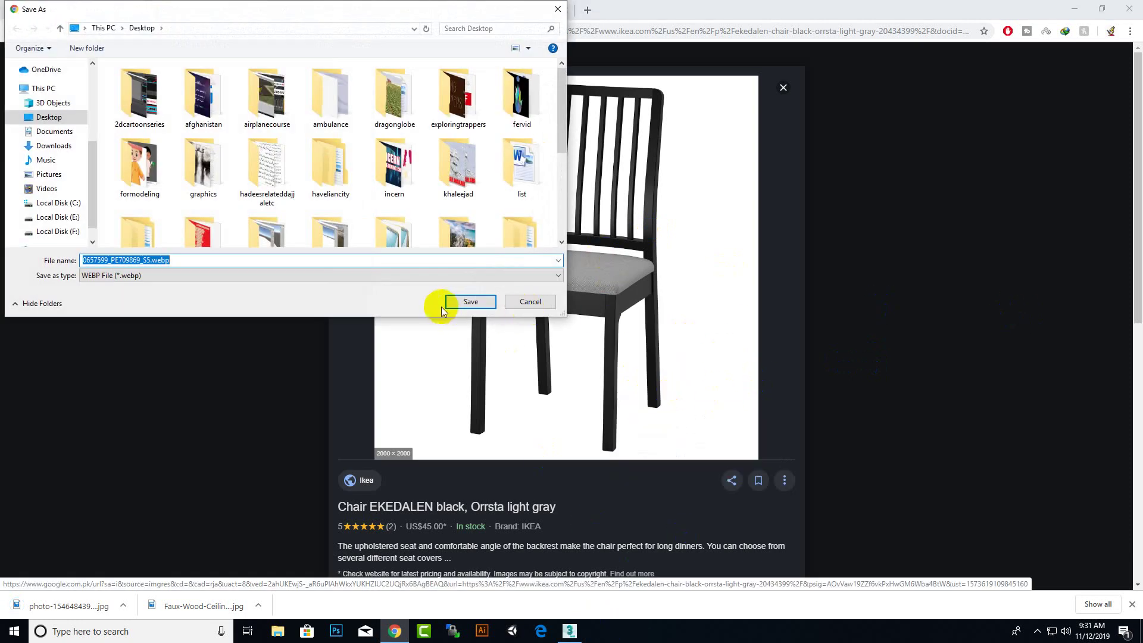
drag(524, 302, 306, 308)
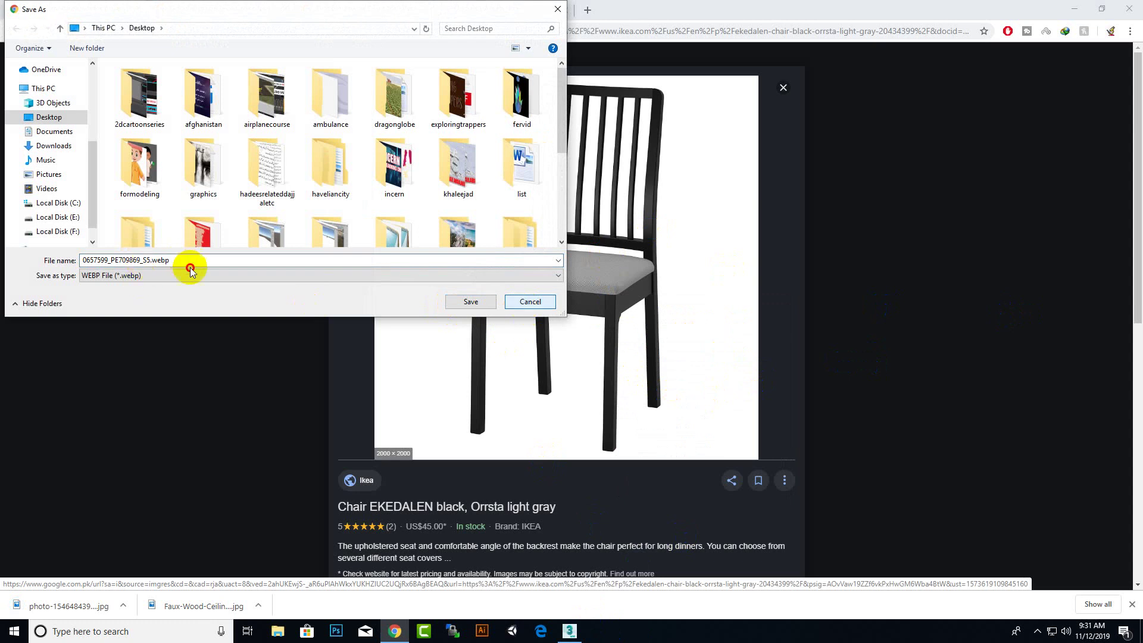
click(530, 302)
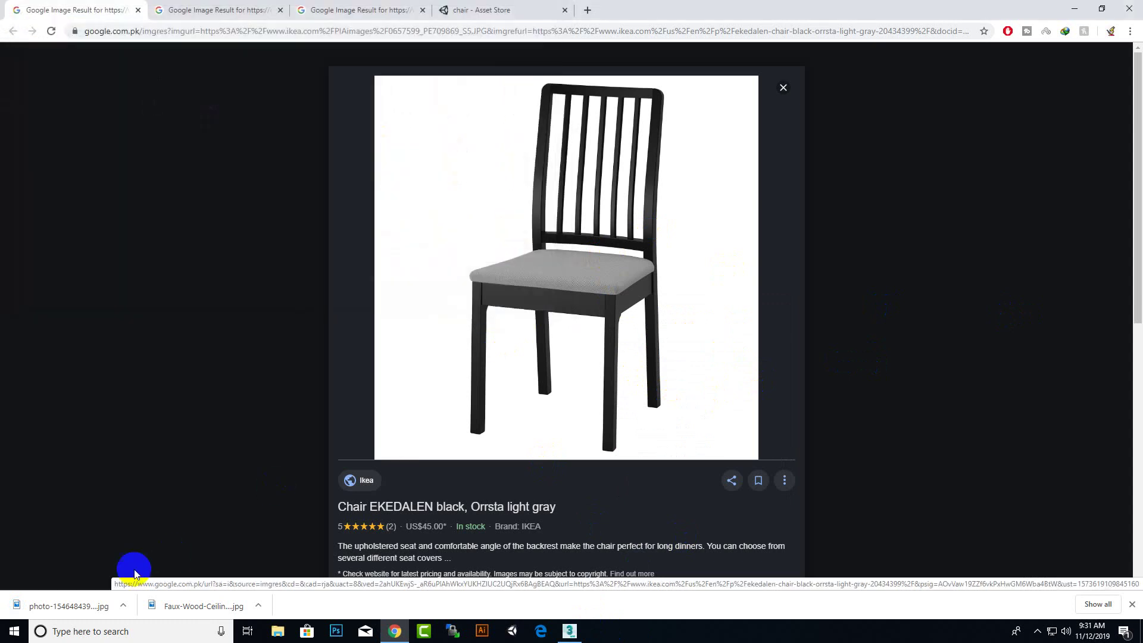
Step: Open Snipping Tool and capture a rectangular snip of the black EKEDALEN chair image in the browser
click(126, 632)
text(sni)
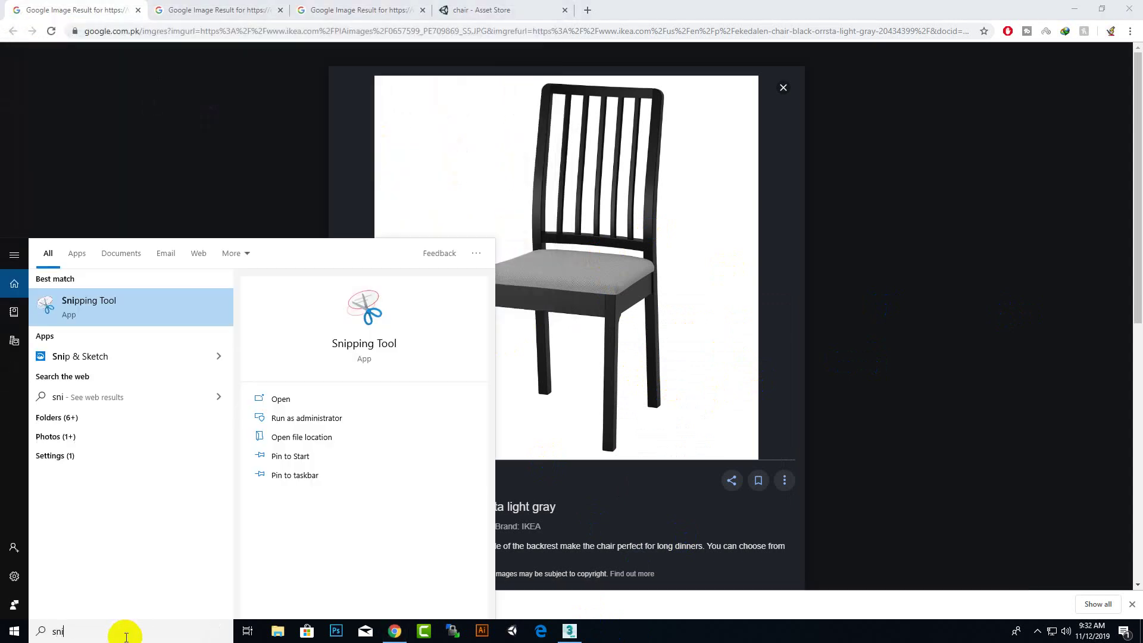
click(201, 295)
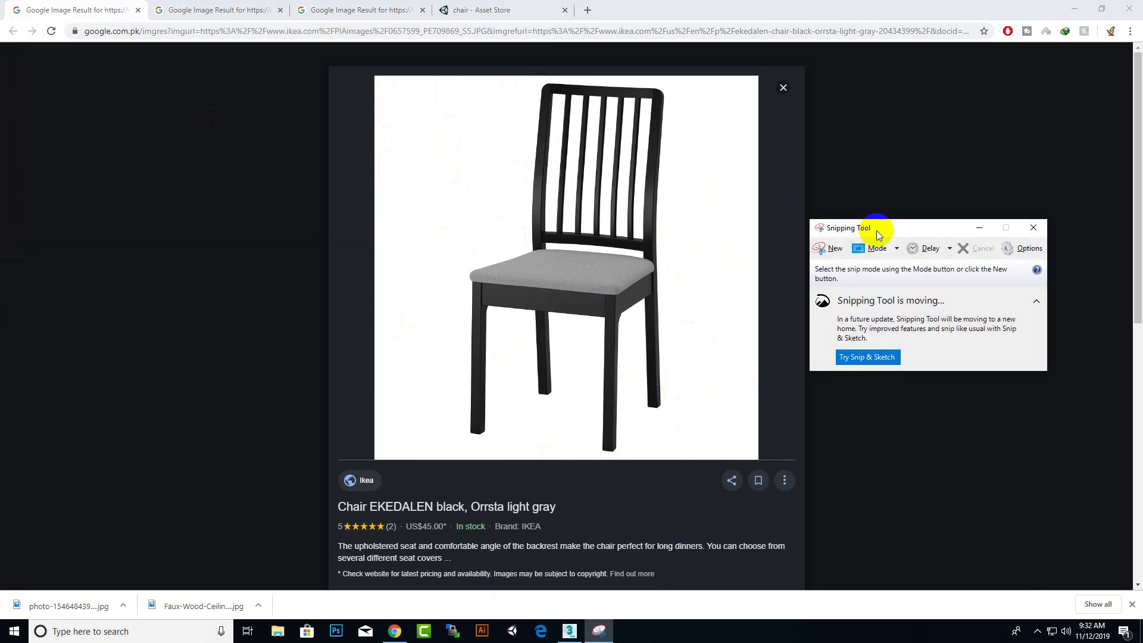
click(829, 248)
drag(734, 80, 429, 465)
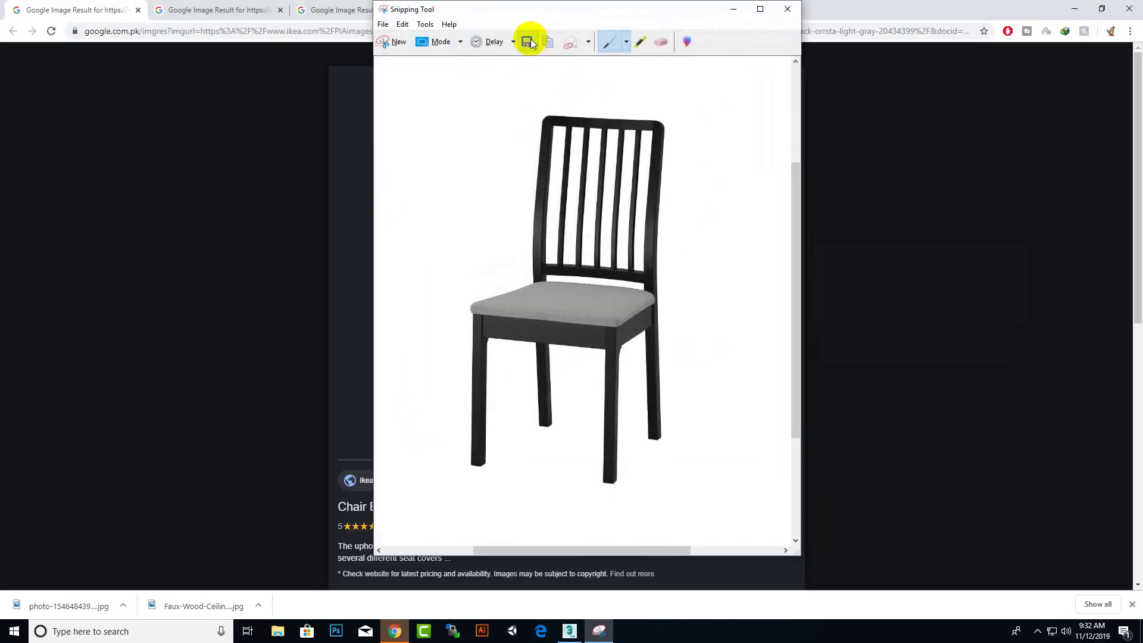
Step: Save the chair snip to the Desktop as Captureaa.PNG and close Snipping Tool
click(527, 41)
click(475, 270)
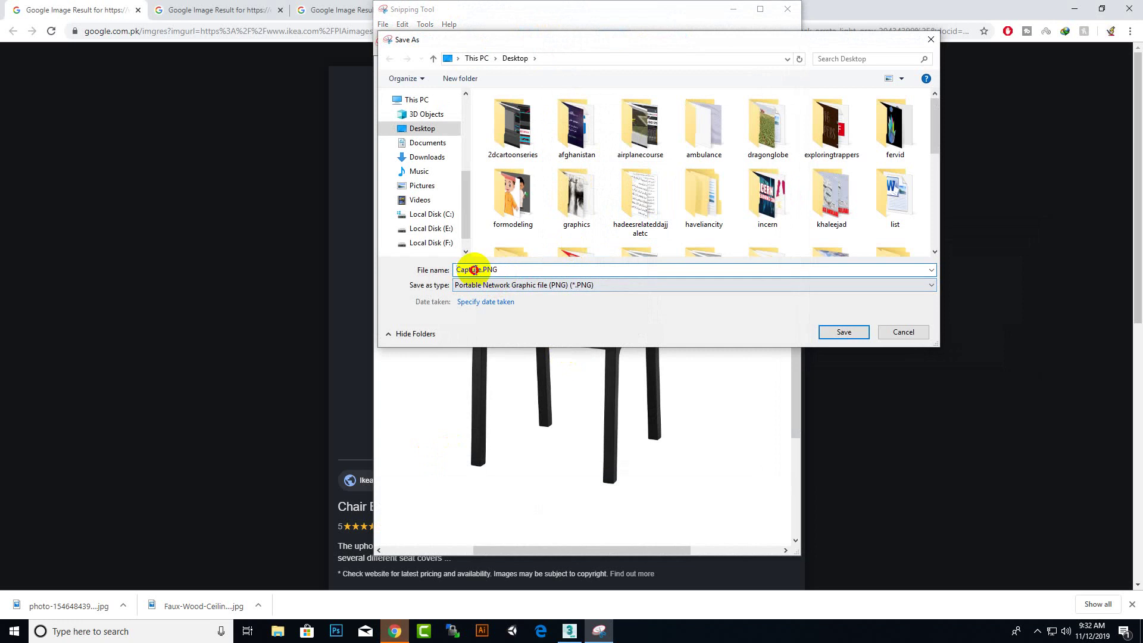
text(aa)
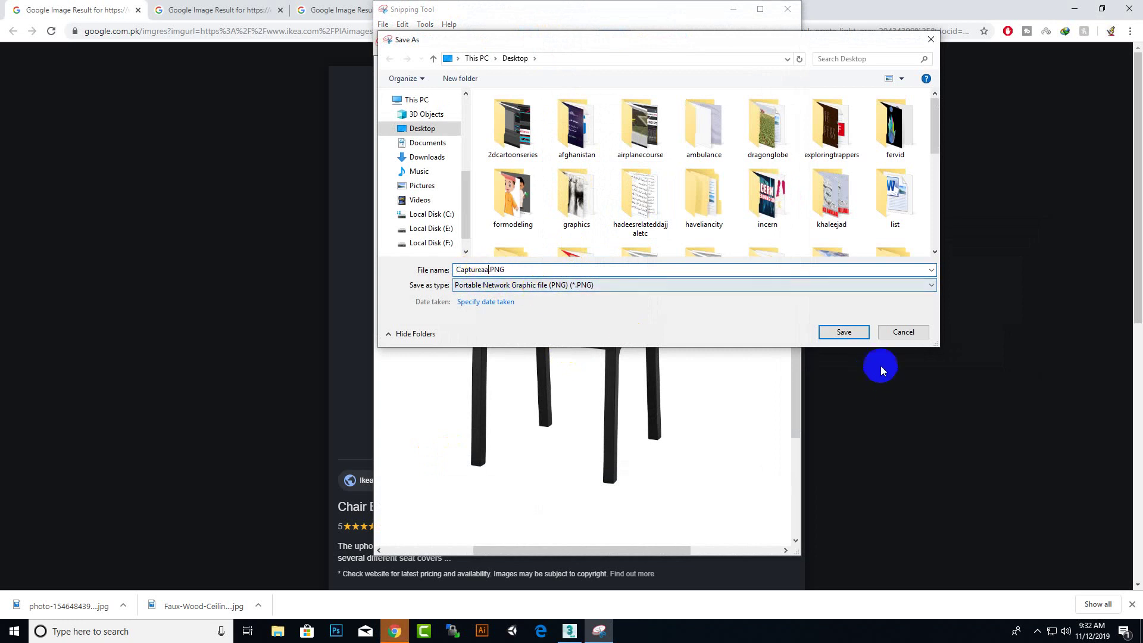
click(853, 332)
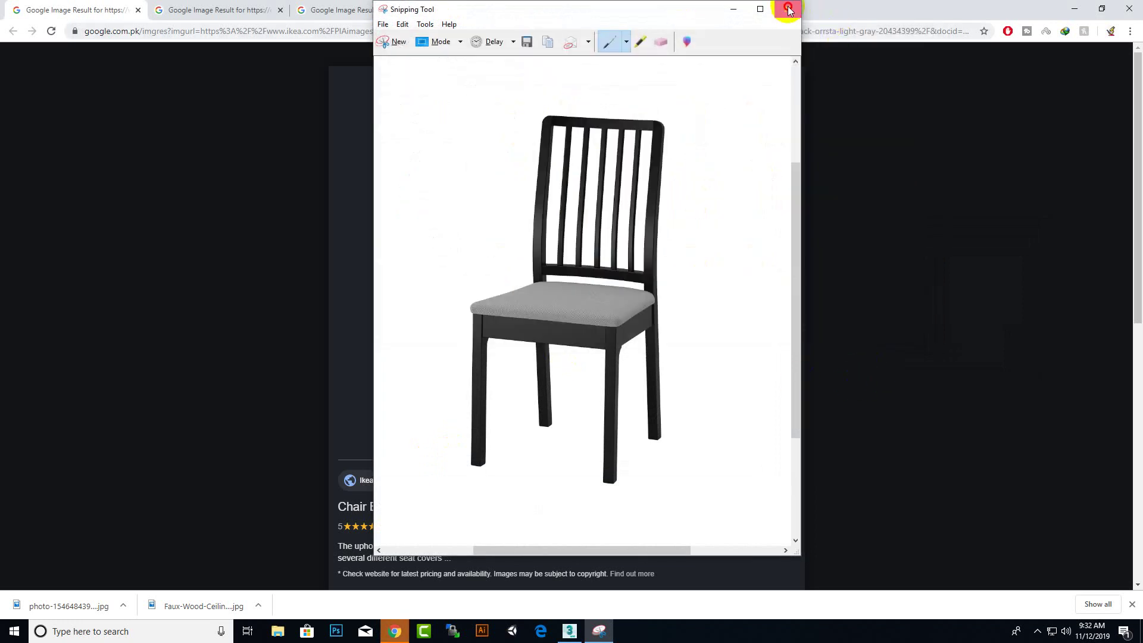
click(789, 9)
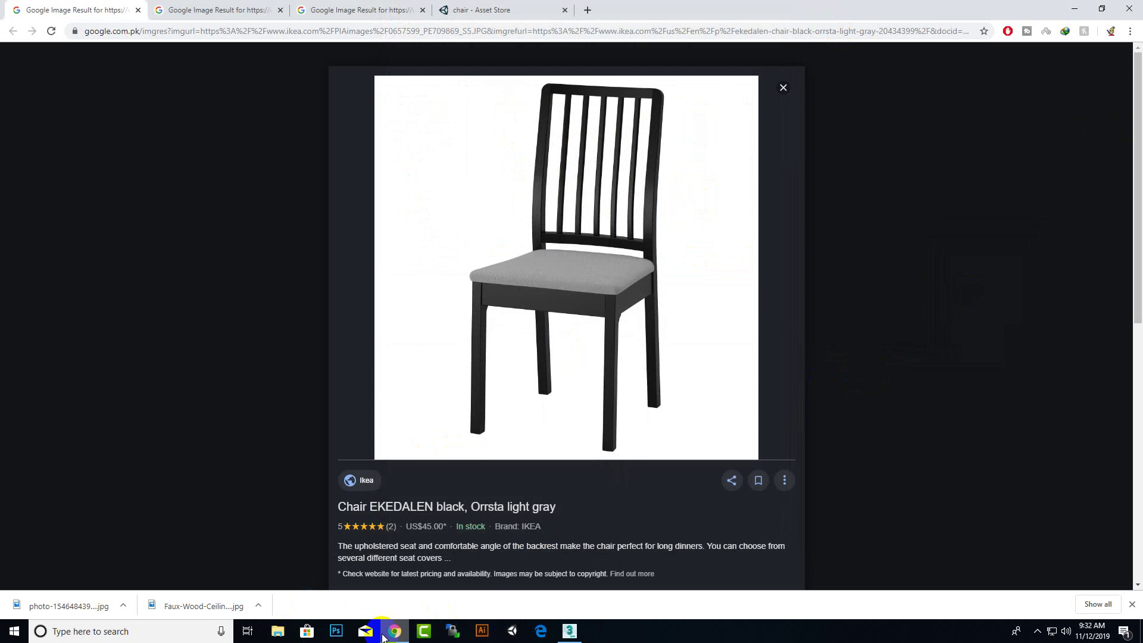
Step: Launch Photoshop, minimize the browser and 3ds Max, and locate the Captureaa.PNG chair image on the Desktop
click(337, 633)
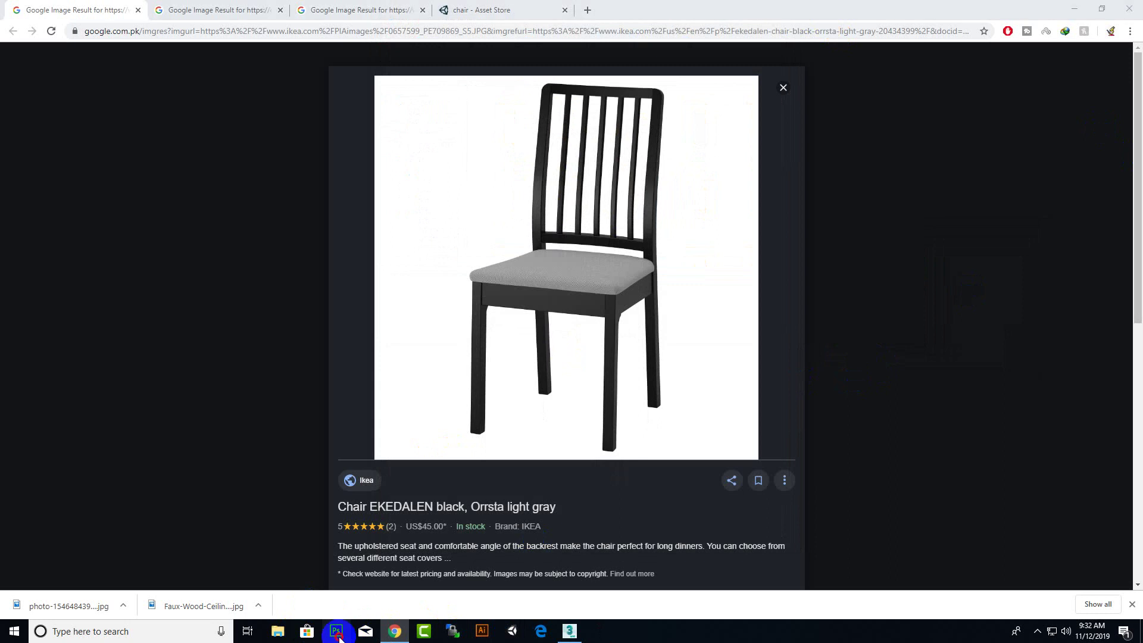
click(1074, 9)
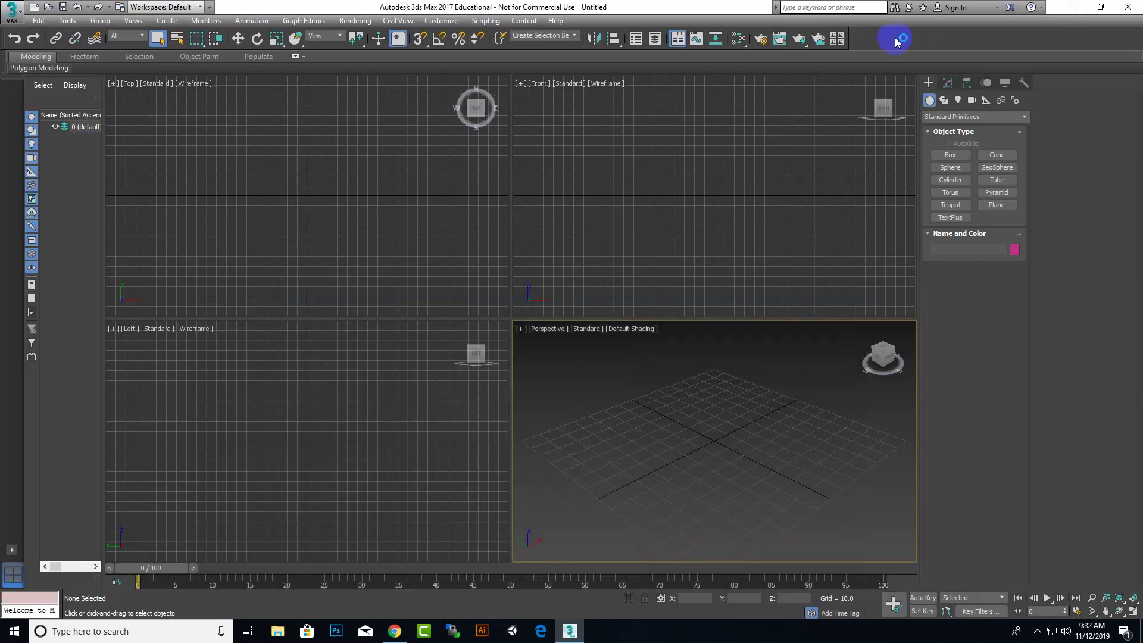
click(1075, 9)
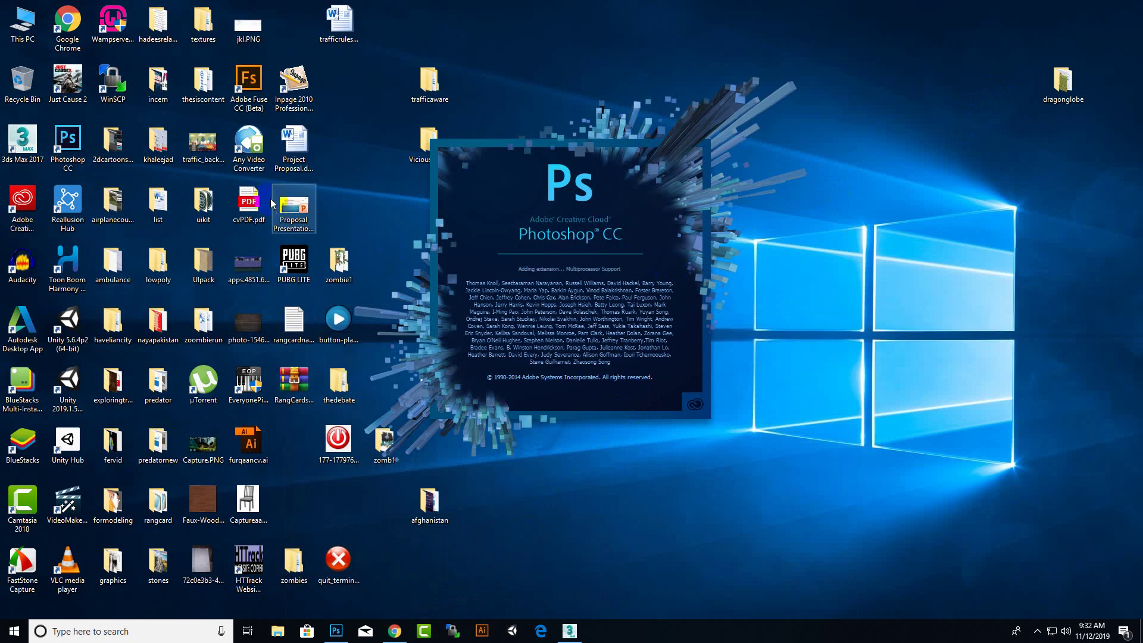
click(300, 519)
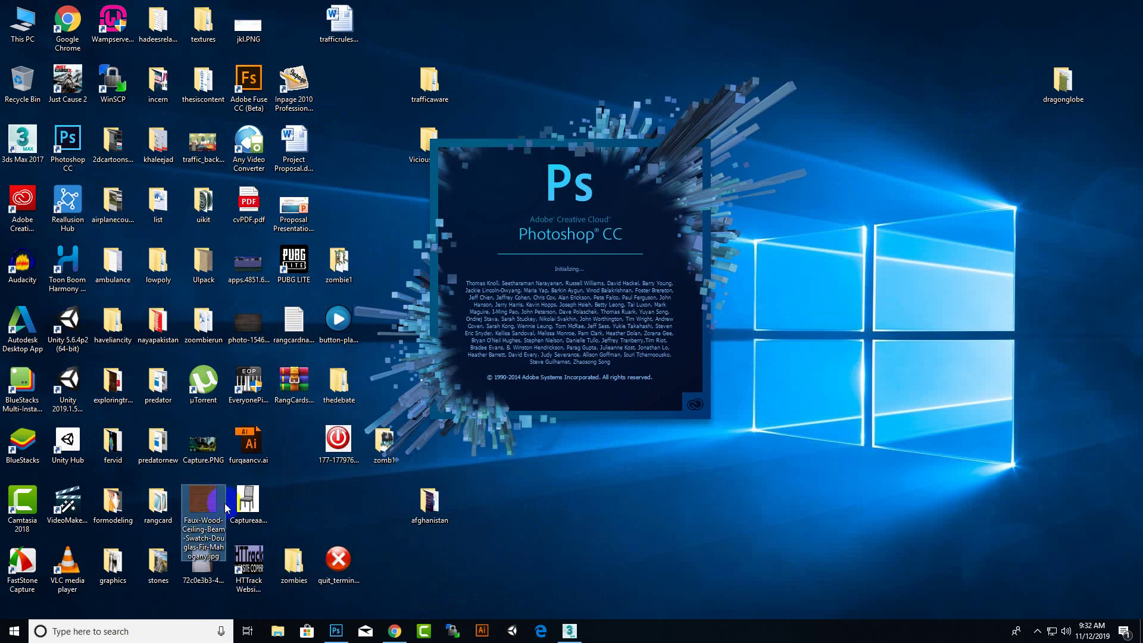
click(249, 506)
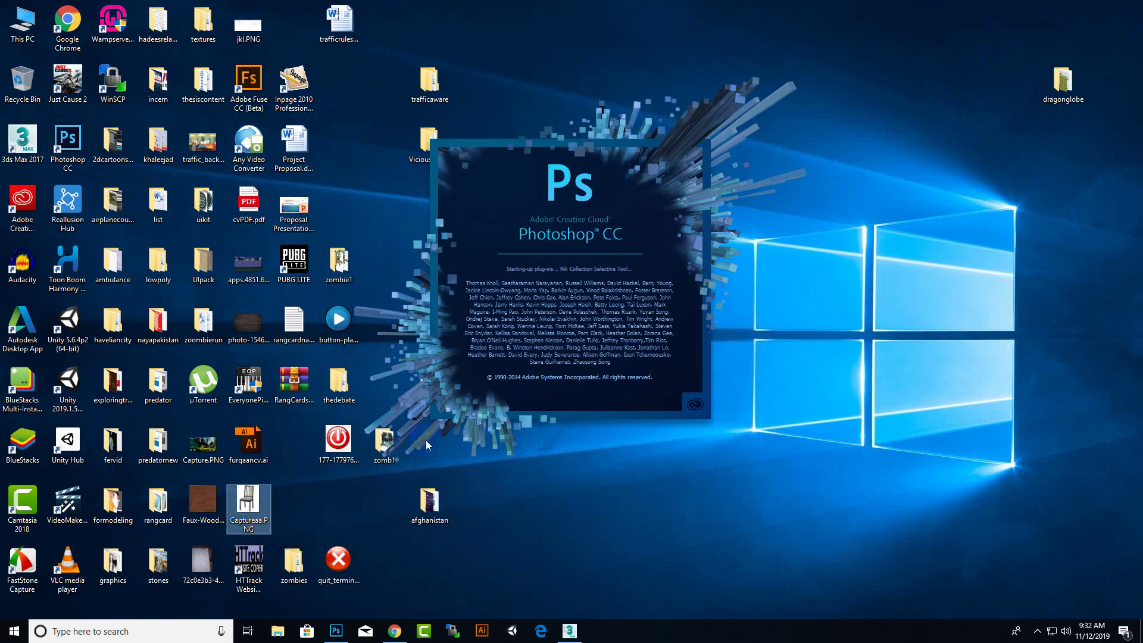
click(573, 631)
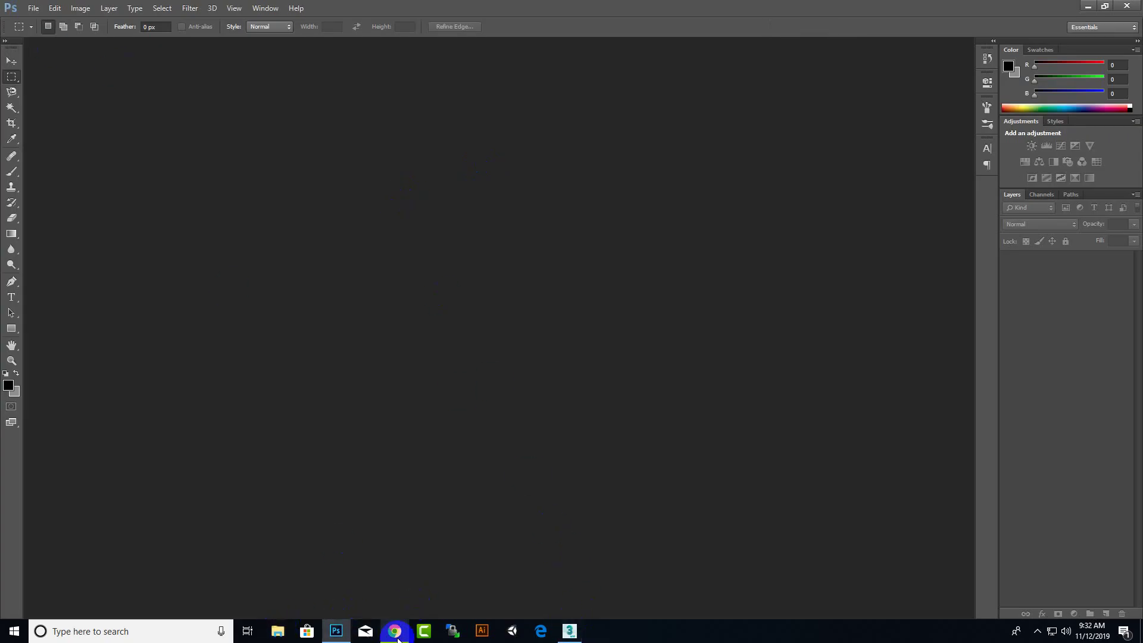
Step: Open Captureaa.PNG from the Desktop folder as a document in Photoshop
click(1037, 631)
click(285, 628)
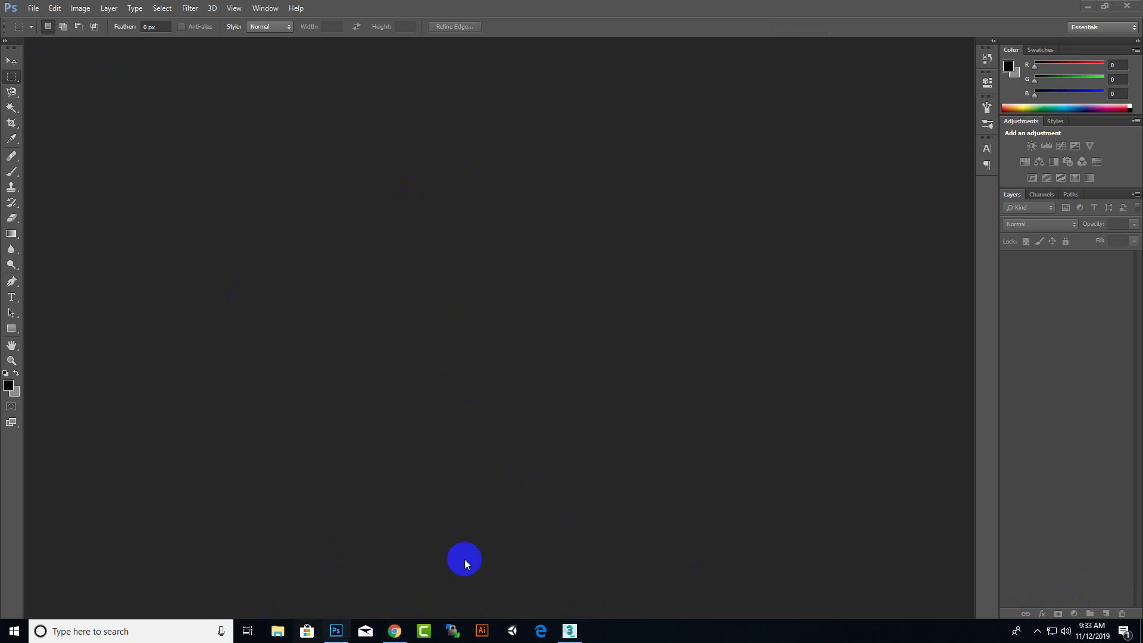
click(460, 335)
double_click(460, 336)
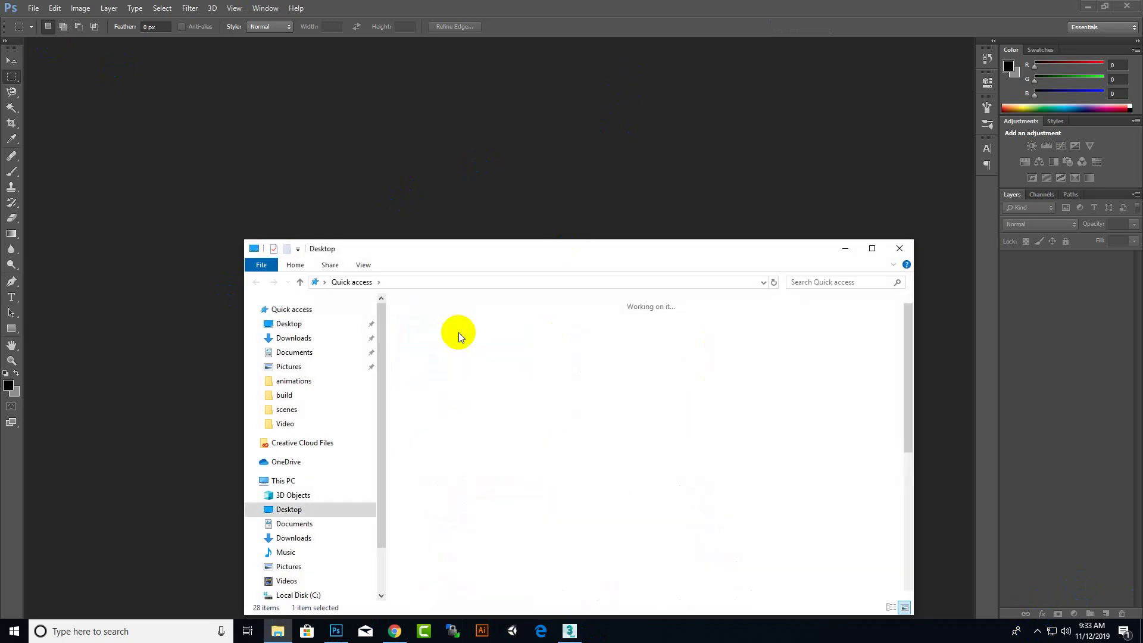
scroll(744, 459, down, 10)
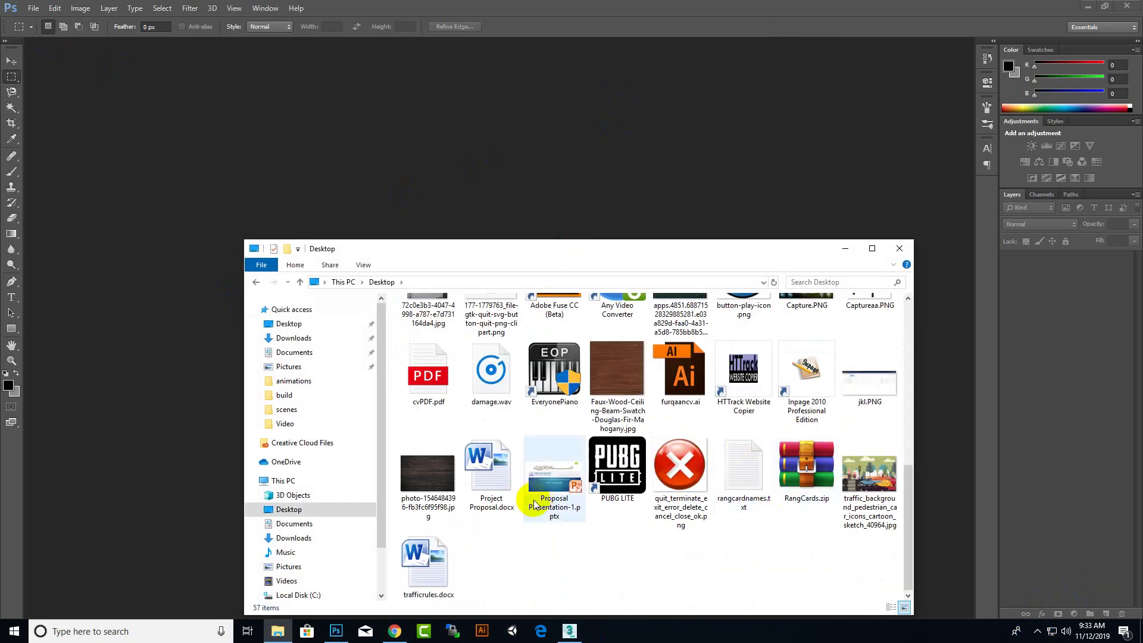
scroll(554, 476, up, 2)
click(881, 385)
drag(881, 386, 513, 181)
Step: Enter a 40-pixel width in the chair image's Image Size settings with proportions linked to find the matching height
click(78, 8)
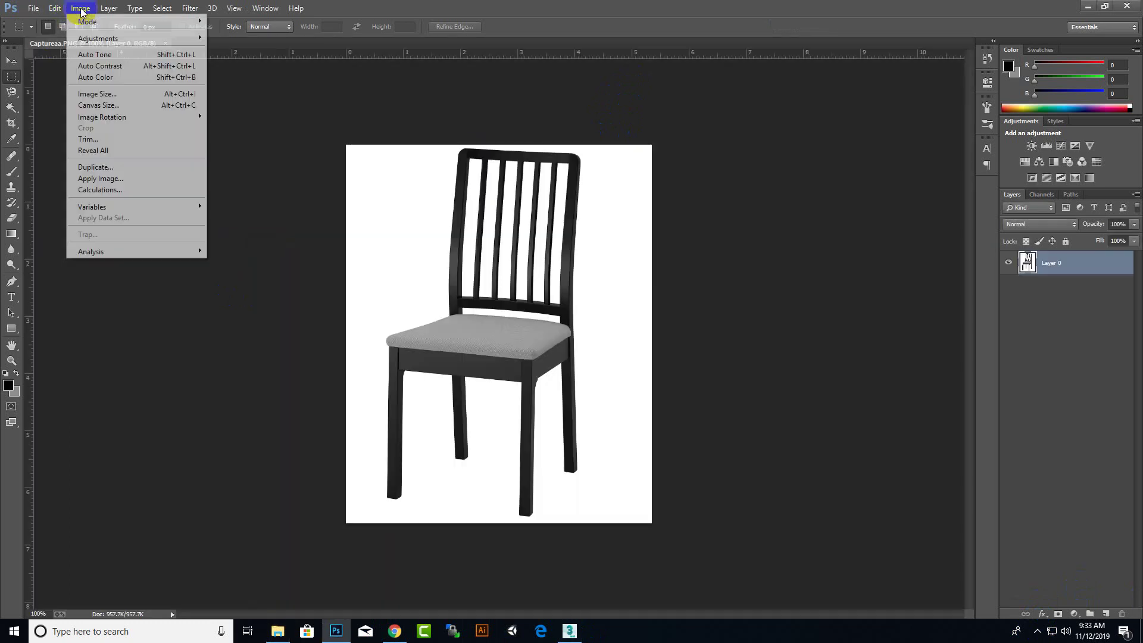
click(124, 94)
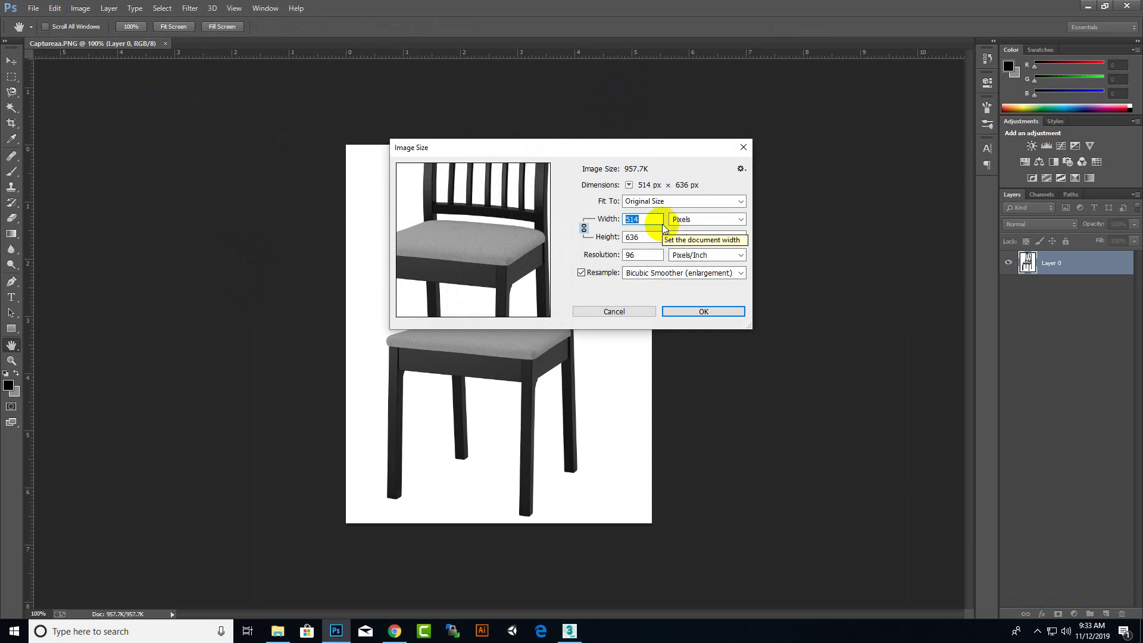
text(40)
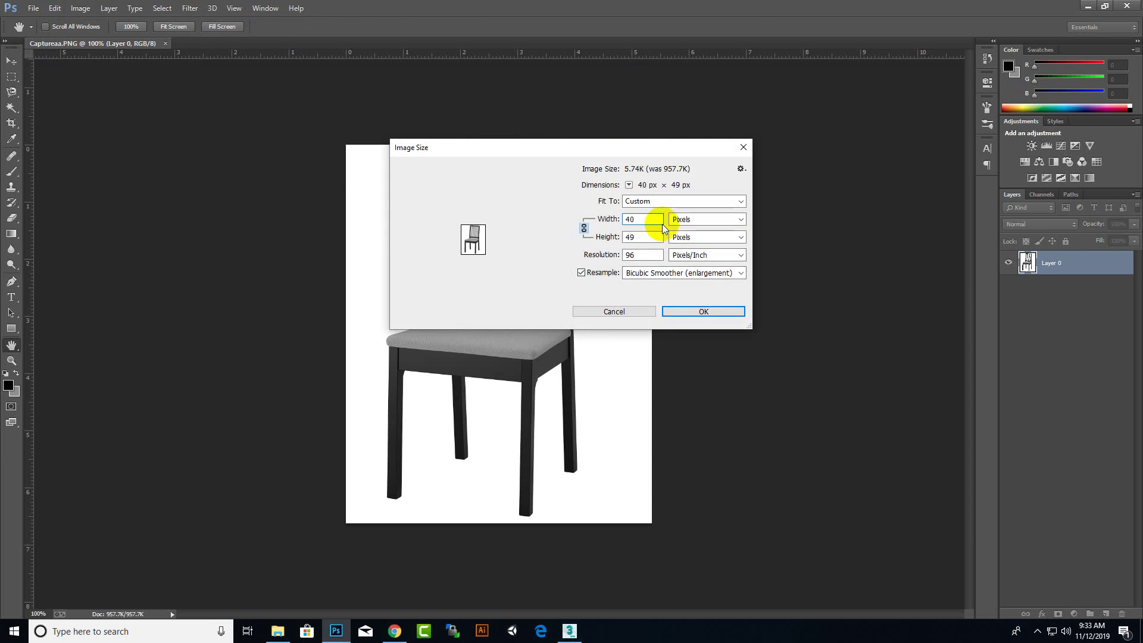
double_click(636, 219)
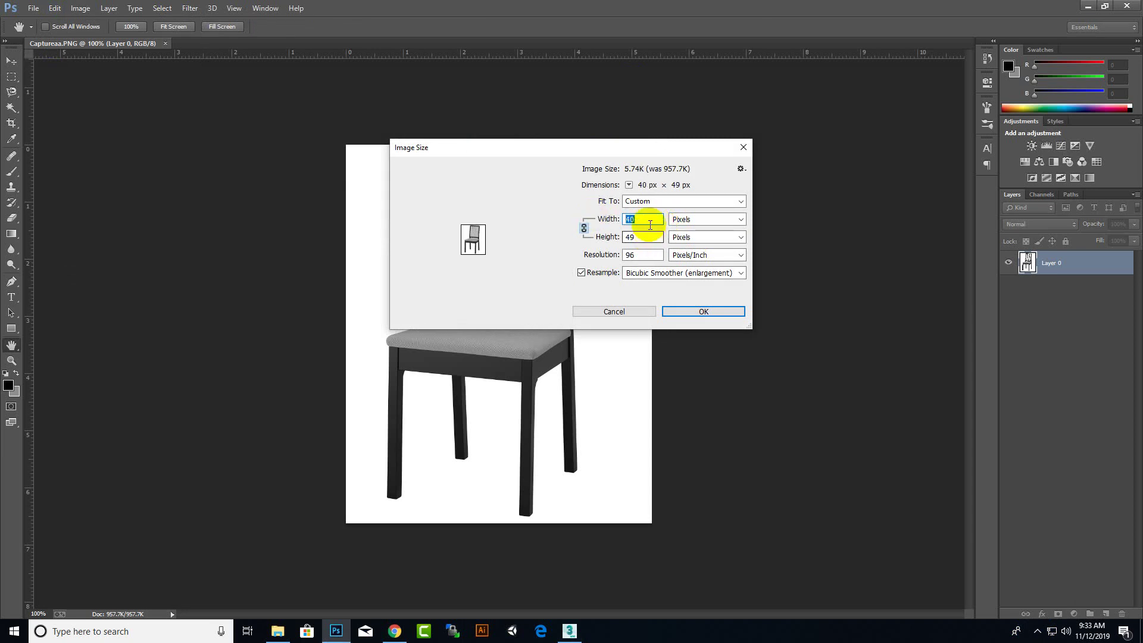
Step: Switch to 3ds Max and create a plane about 101 long and 107 wide near the centre of the Front viewport
click(569, 631)
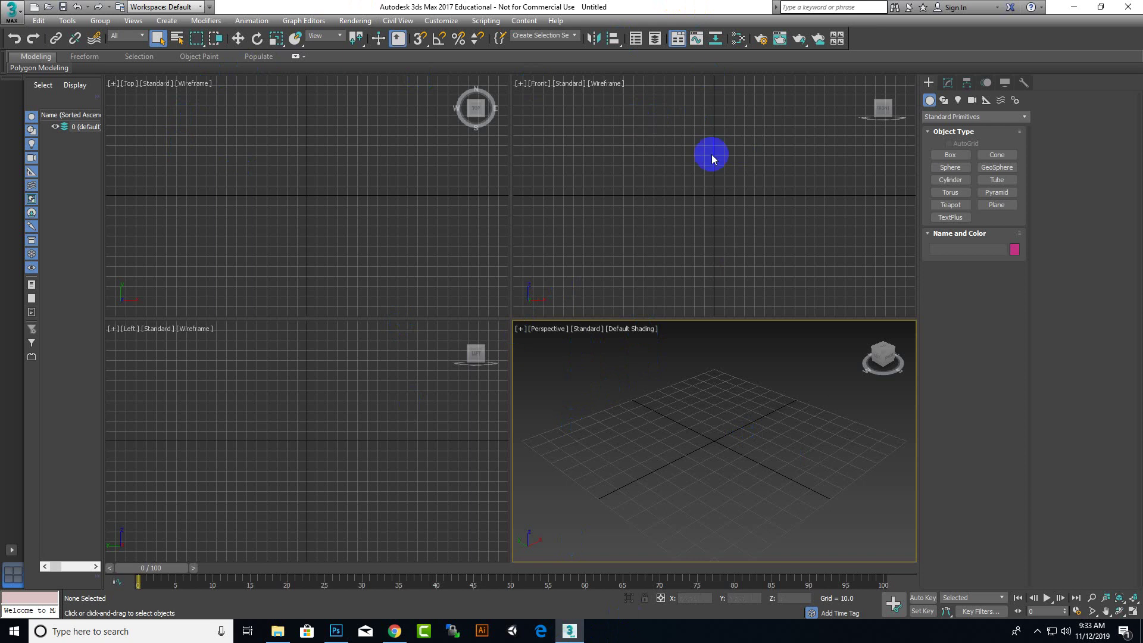
click(713, 173)
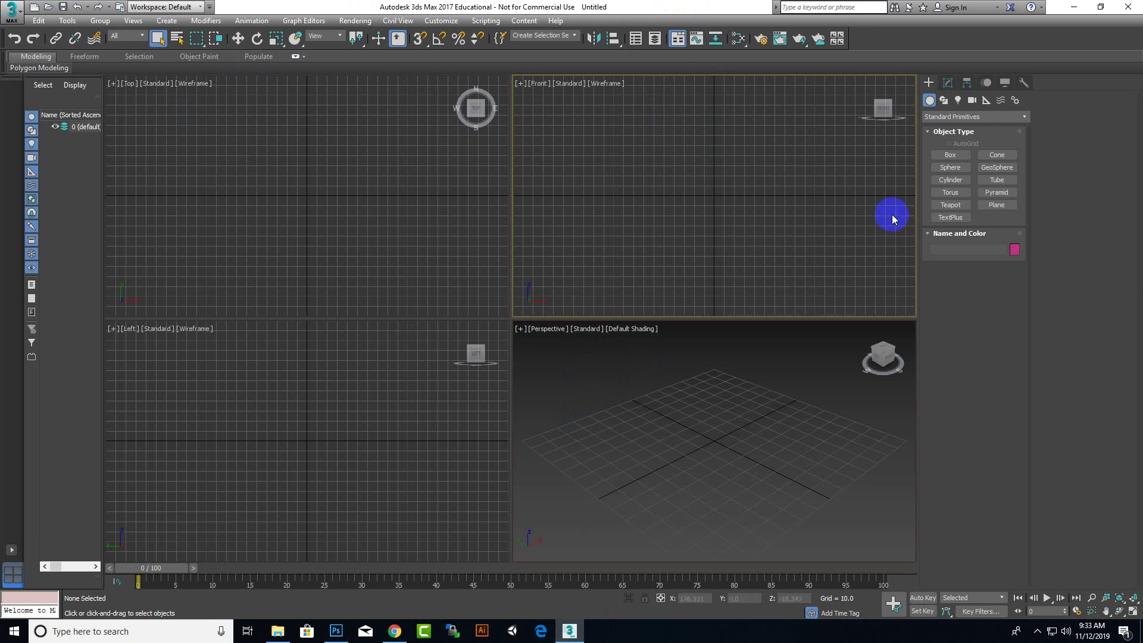
click(998, 205)
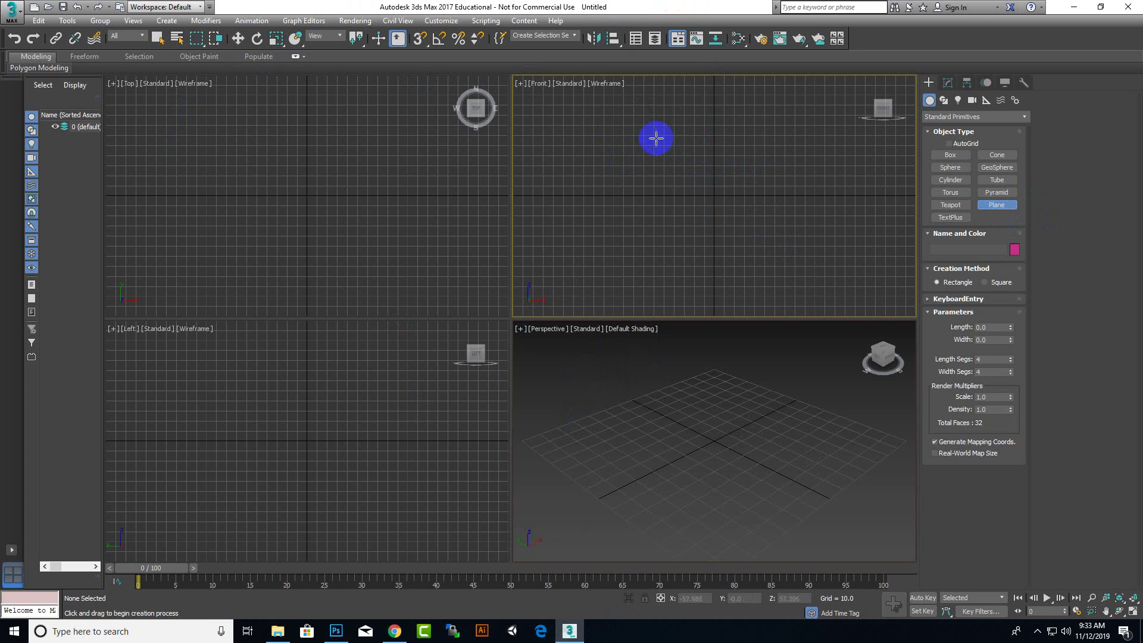
drag(655, 135, 763, 237)
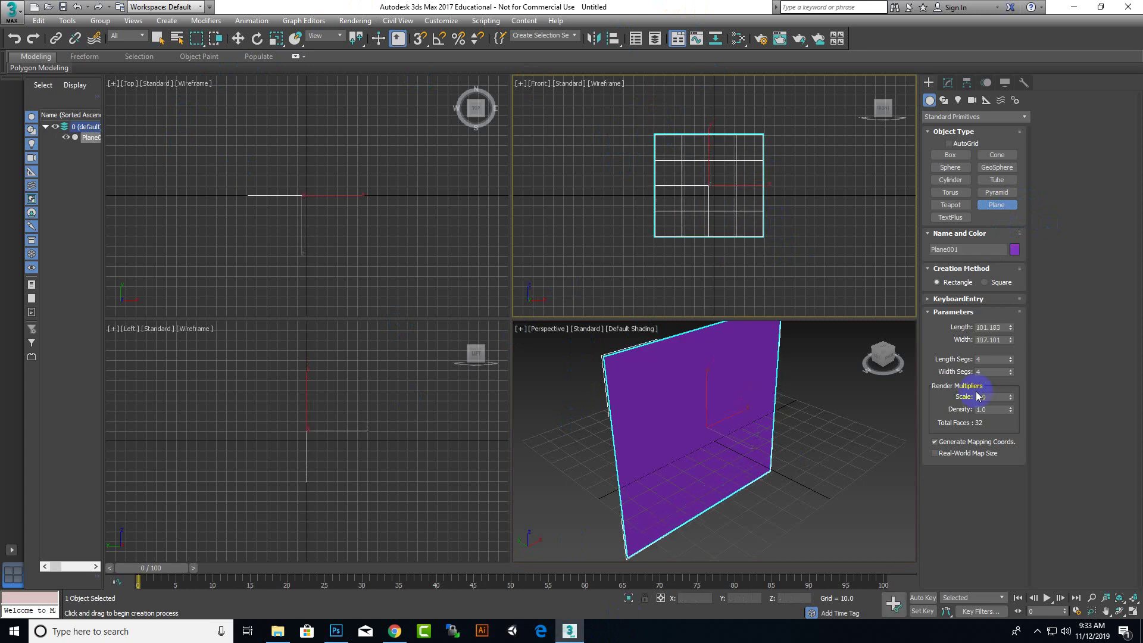
Step: Set the plane's length to 49 and width to 40, with 1 length segment and 1 width segment
click(1004, 327)
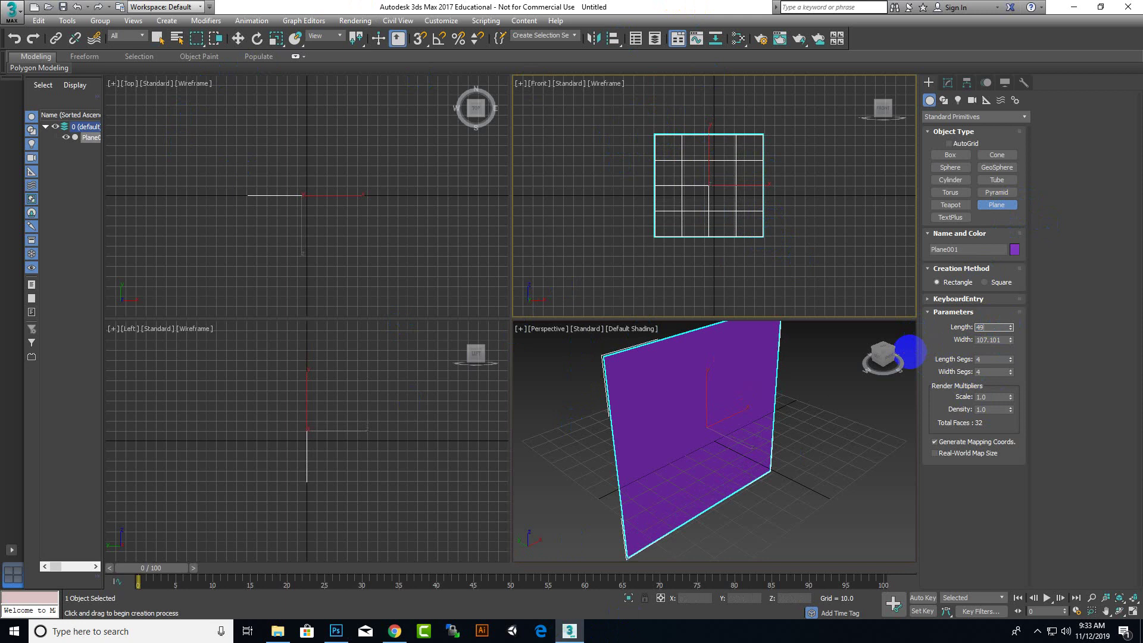
text(49)
key(Tab)
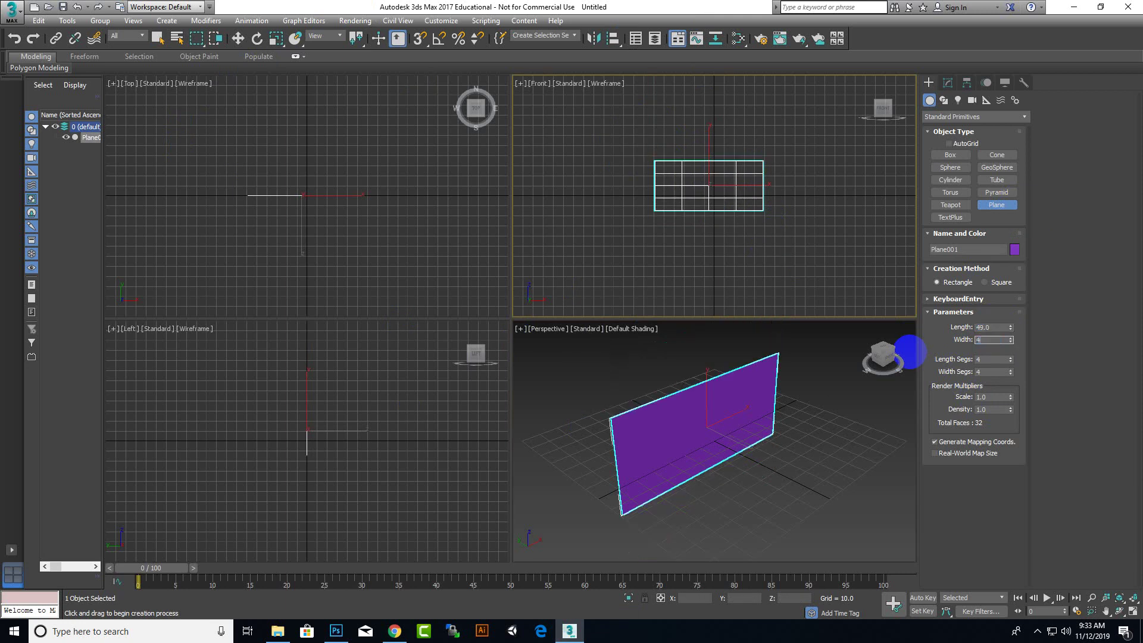
text(40)
key(Return)
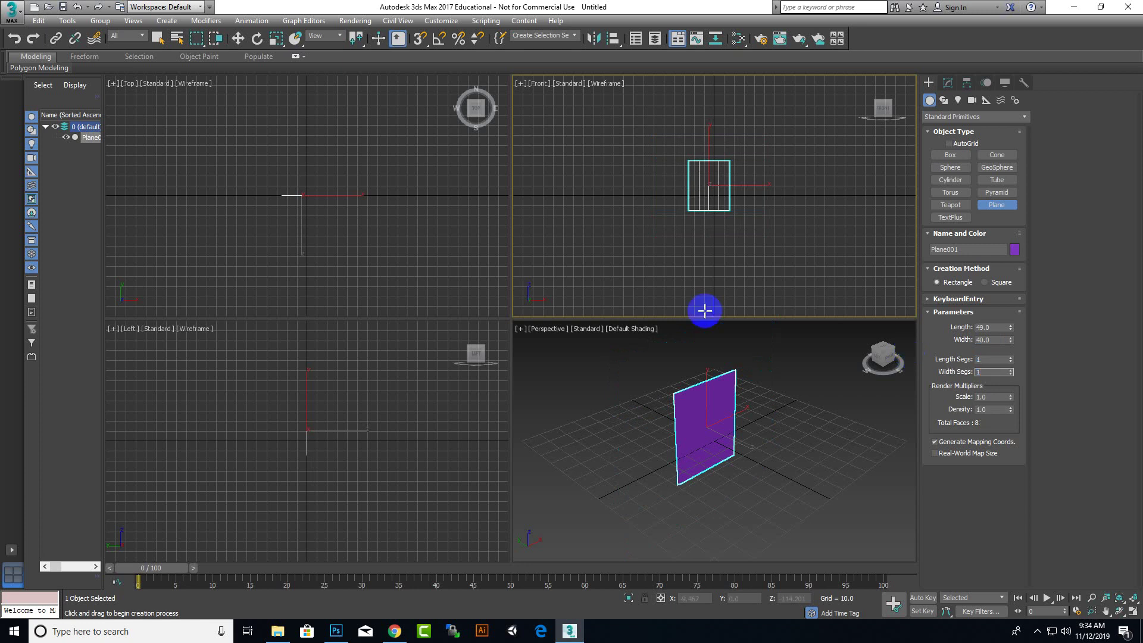
scroll(789, 395, down, 2)
scroll(792, 436, up, 2)
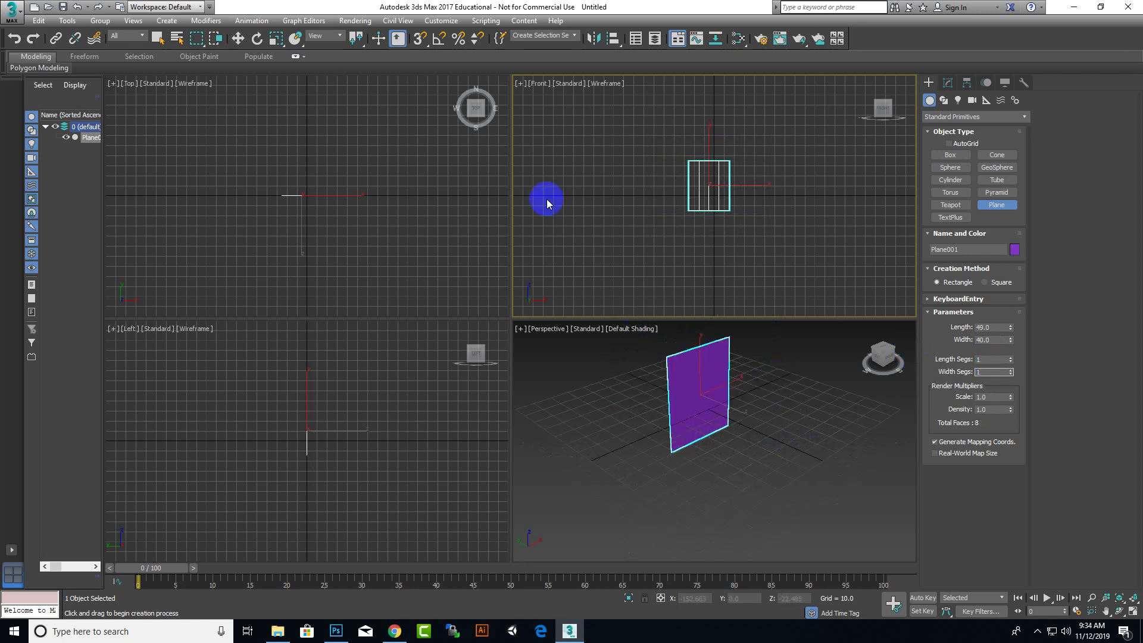
Step: Move the plane to about X -0.4 and Z 24.9, centring it on the vertical axis with its lower edge on the grid
click(237, 39)
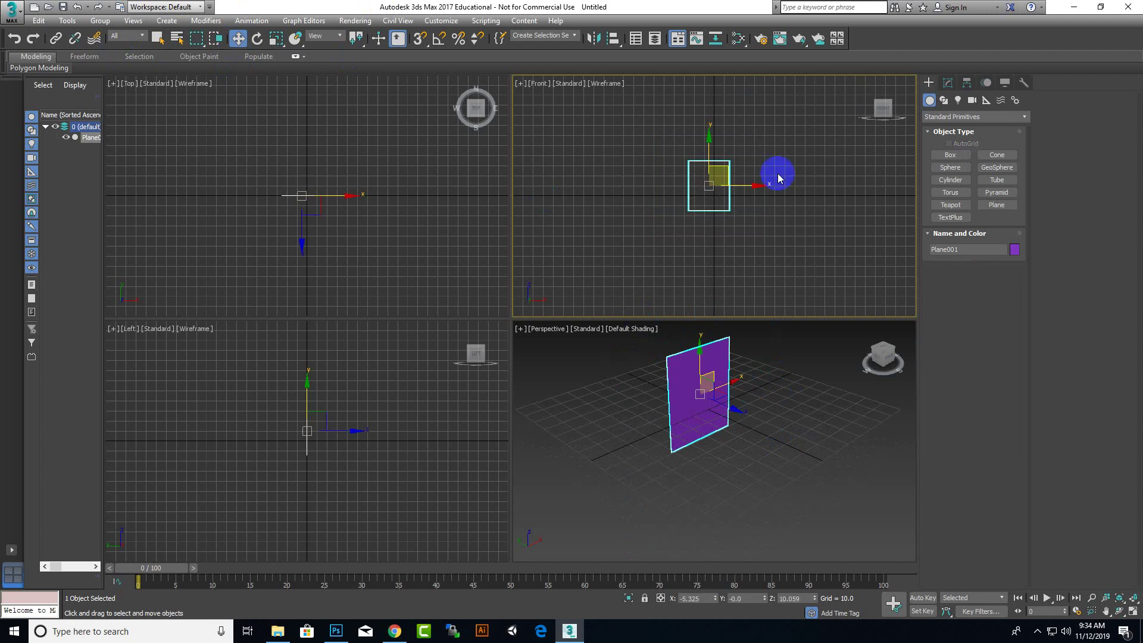
scroll(768, 175, up, 4)
drag(625, 195, 646, 216)
drag(591, 146, 709, 212)
click(688, 400)
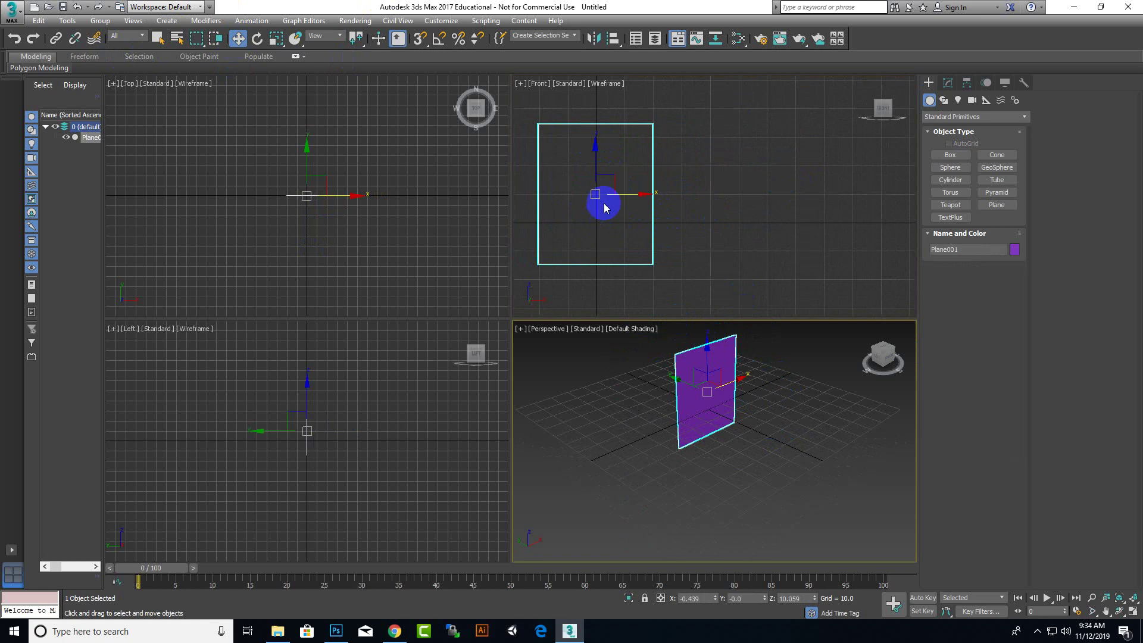
drag(594, 145, 608, 106)
scroll(777, 271, down, 5)
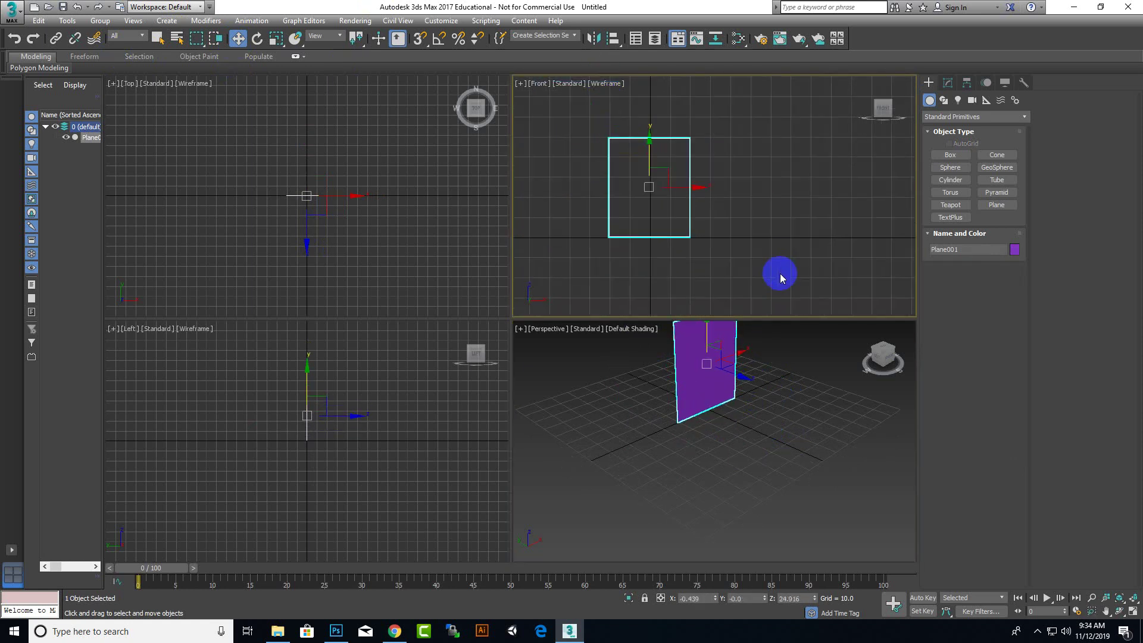
scroll(770, 243, up, 3)
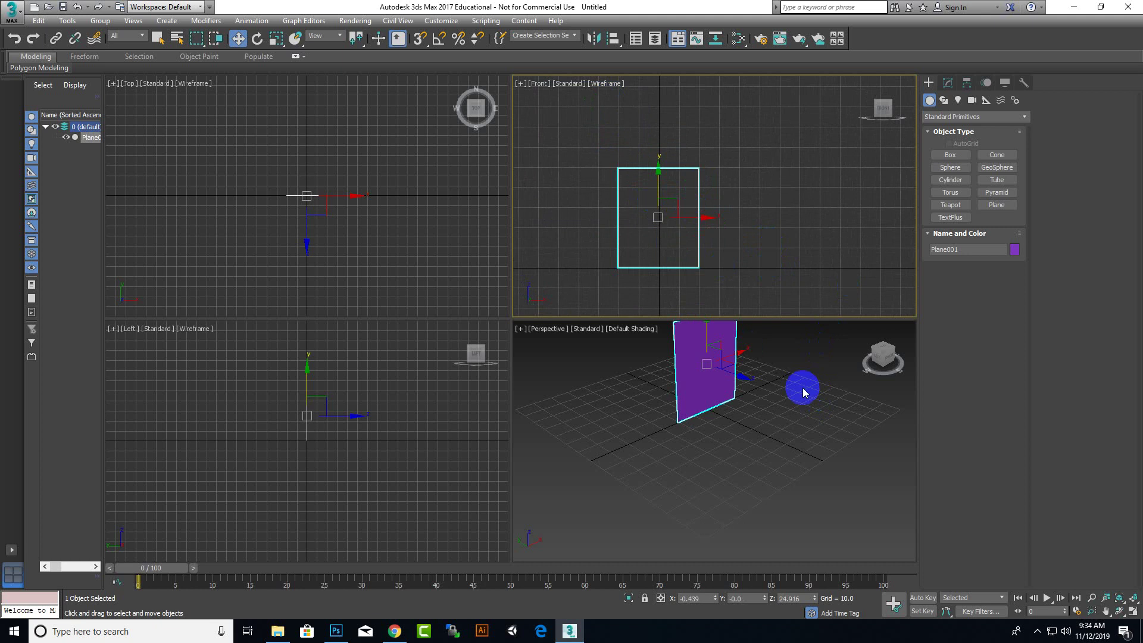
Step: Adjust the Perspective view around the plane and maximize that viewport
alt+middle_drag(802, 387, 793, 424)
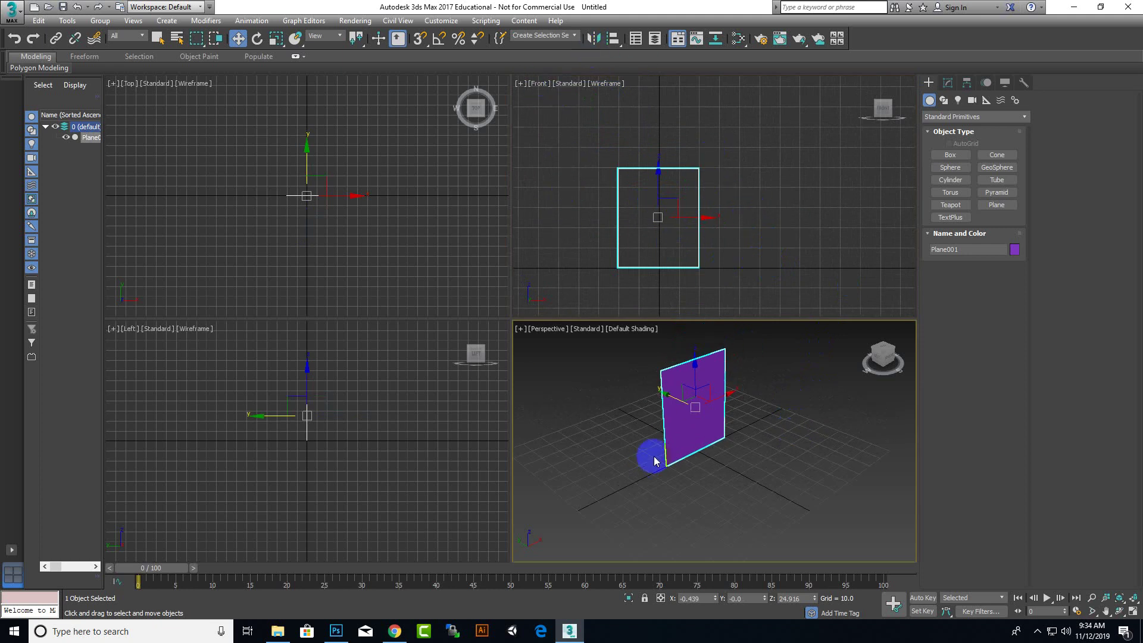
alt+middle_drag(798, 441, 798, 466)
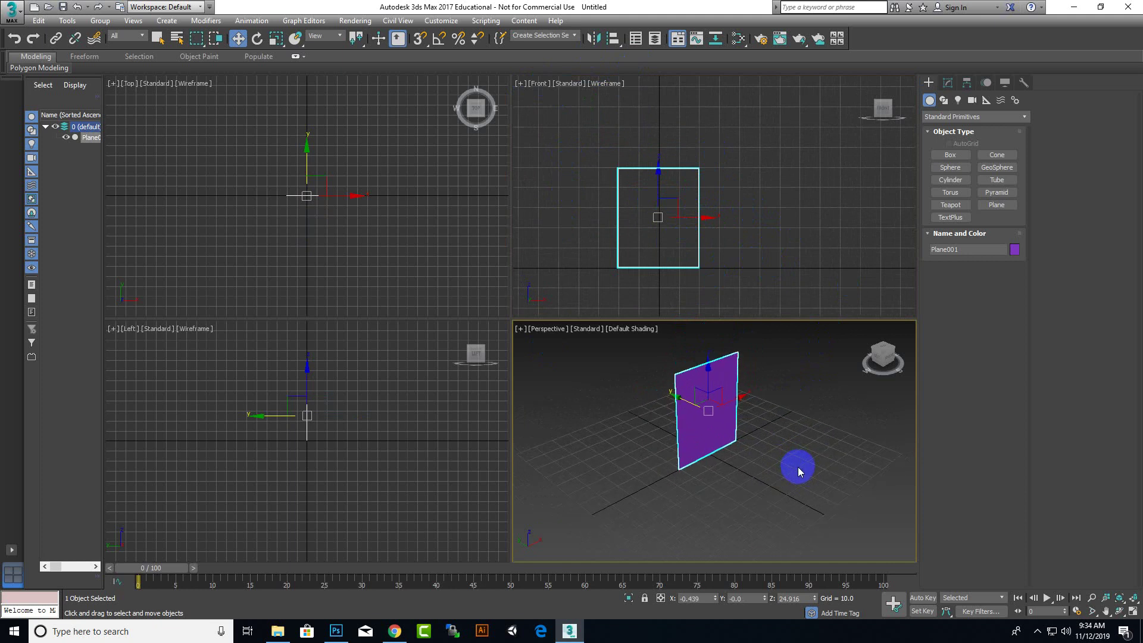
key(alt+w)
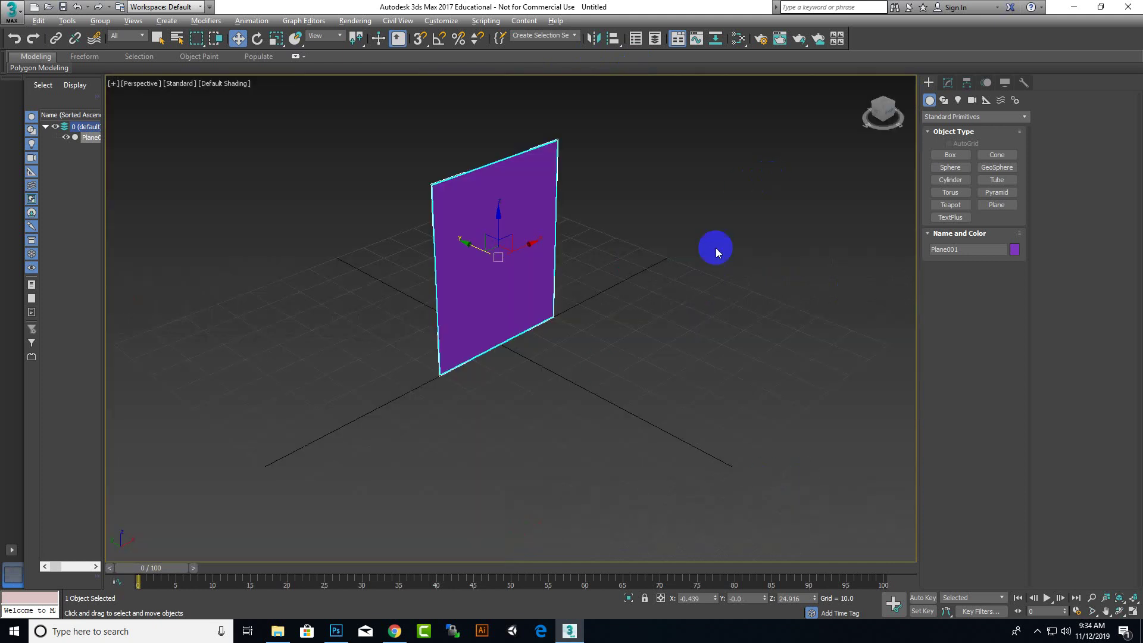
Step: Open the Slate Material Editor, close its floating parameter window, find the Standard material and add it to the node view
scroll(696, 249, down, 5)
scroll(690, 253, up, 5)
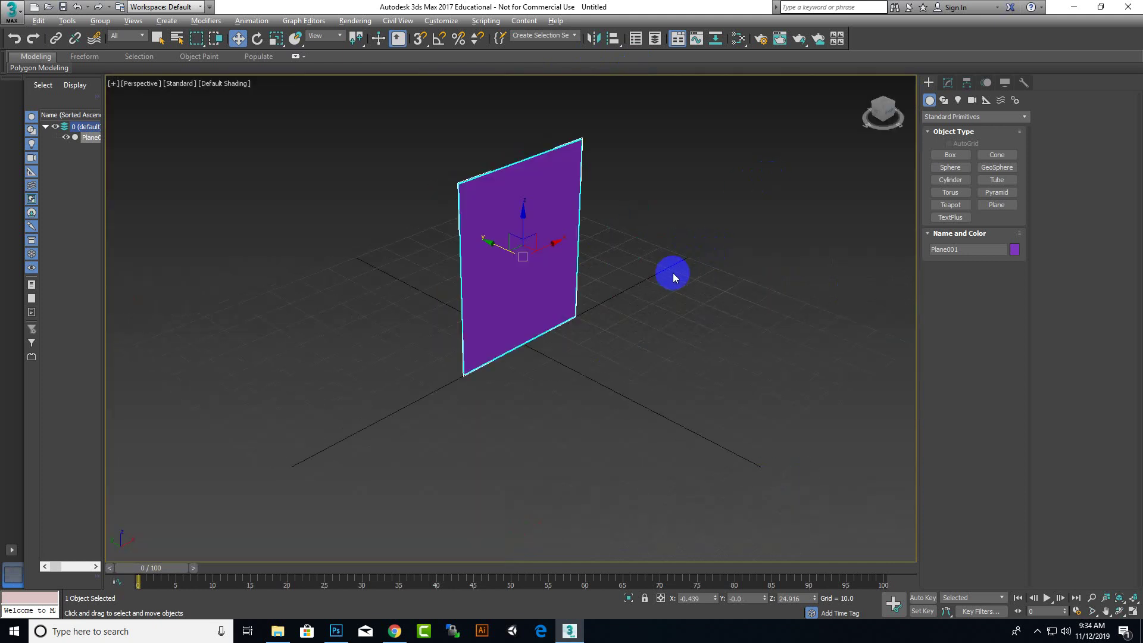
key(m)
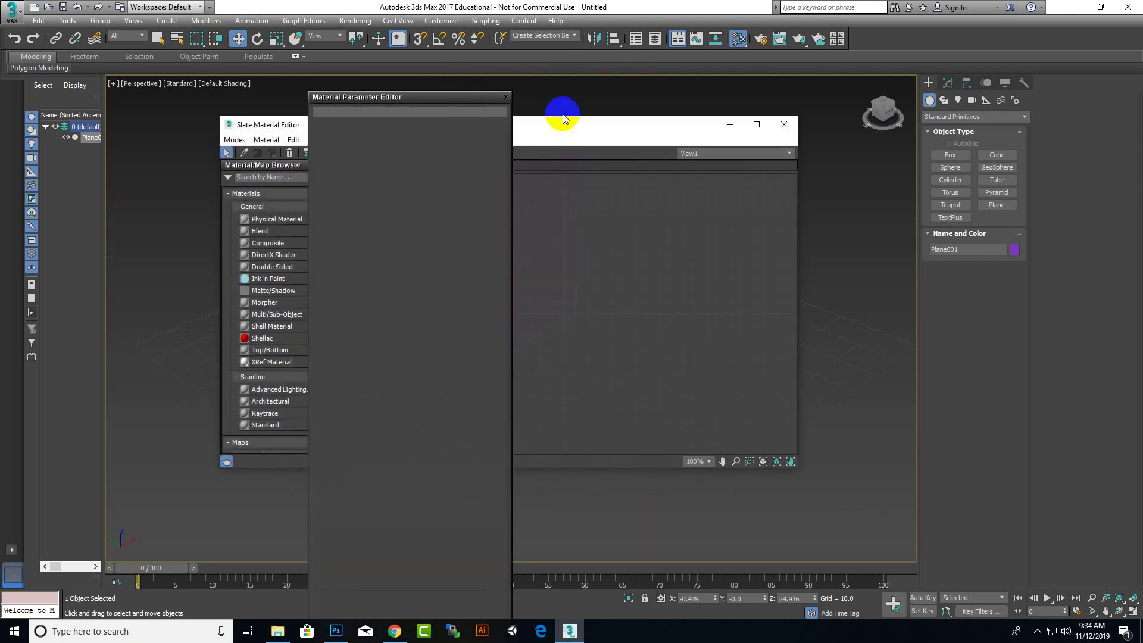
click(506, 98)
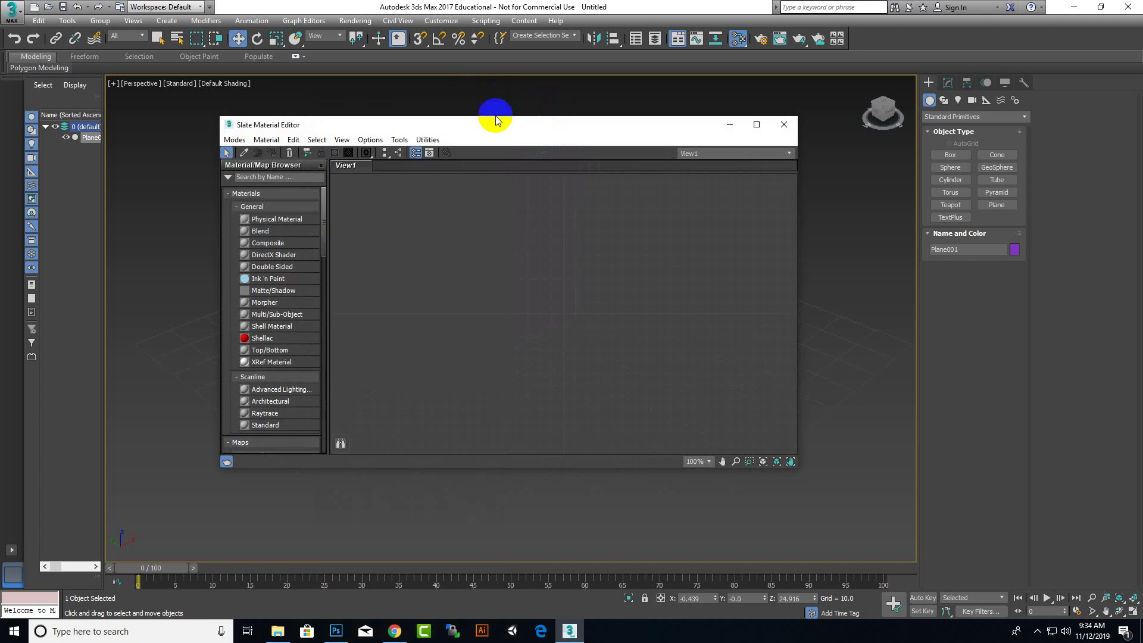
click(294, 176)
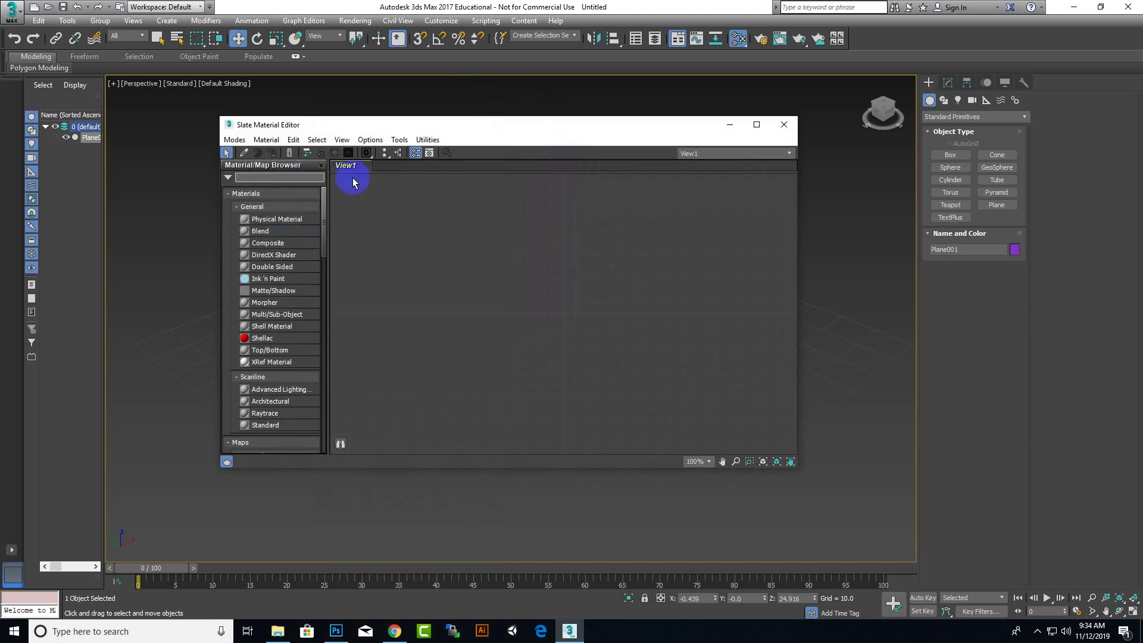
text(stan)
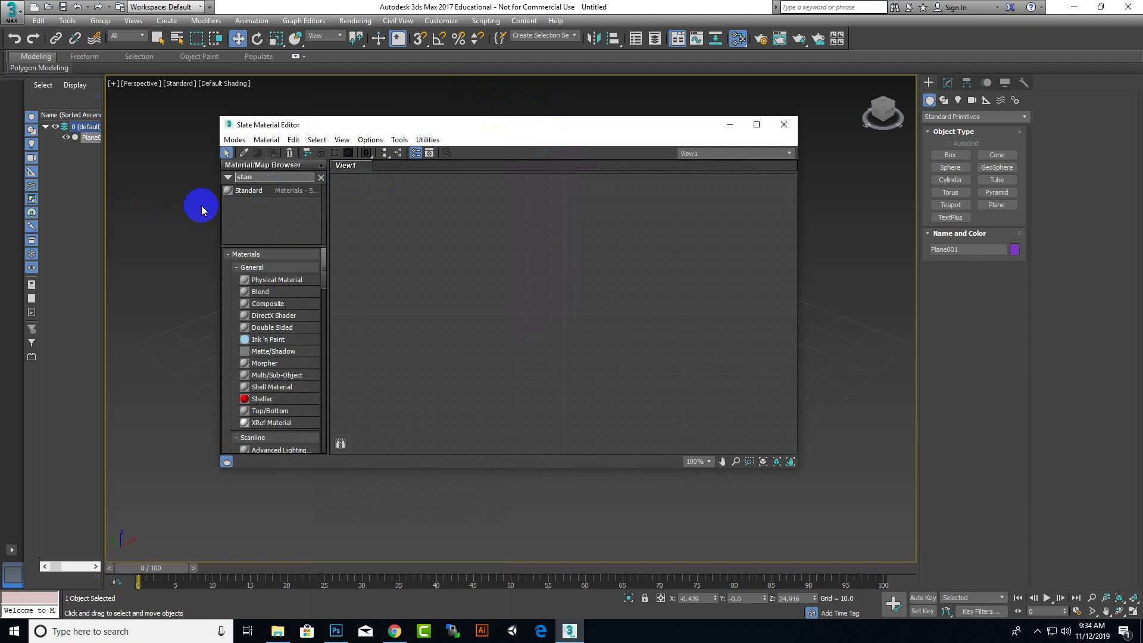
click(247, 192)
drag(246, 193, 411, 324)
Step: Connect a Bitmap map to the material's Diffuse Color, loading the chair reference image from the Desktop
mouse_move(444, 331)
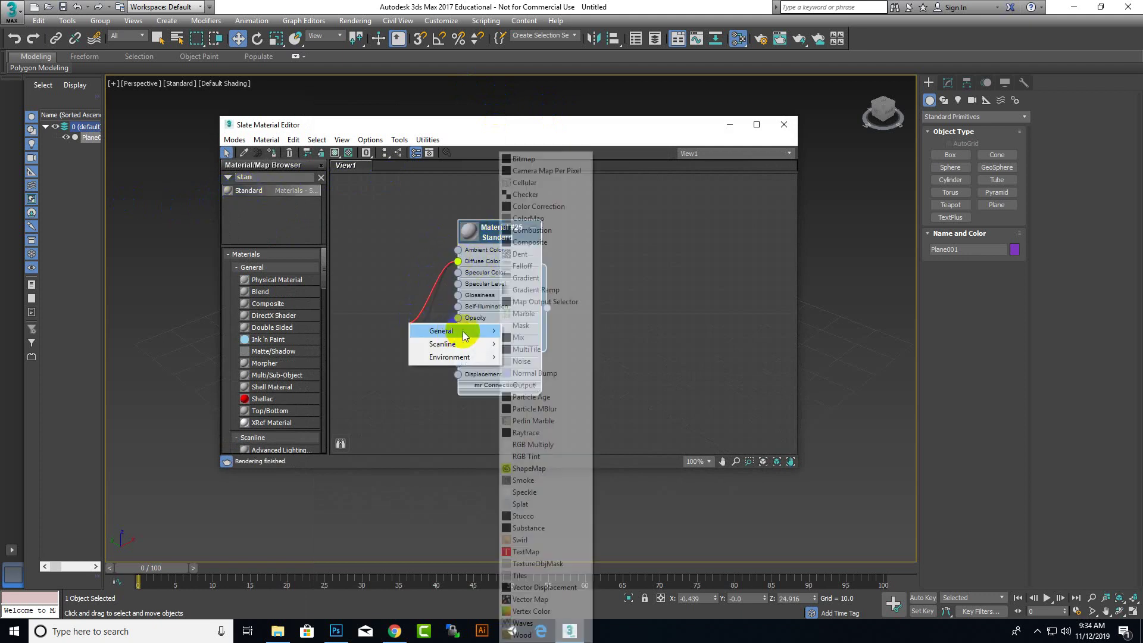
click(533, 158)
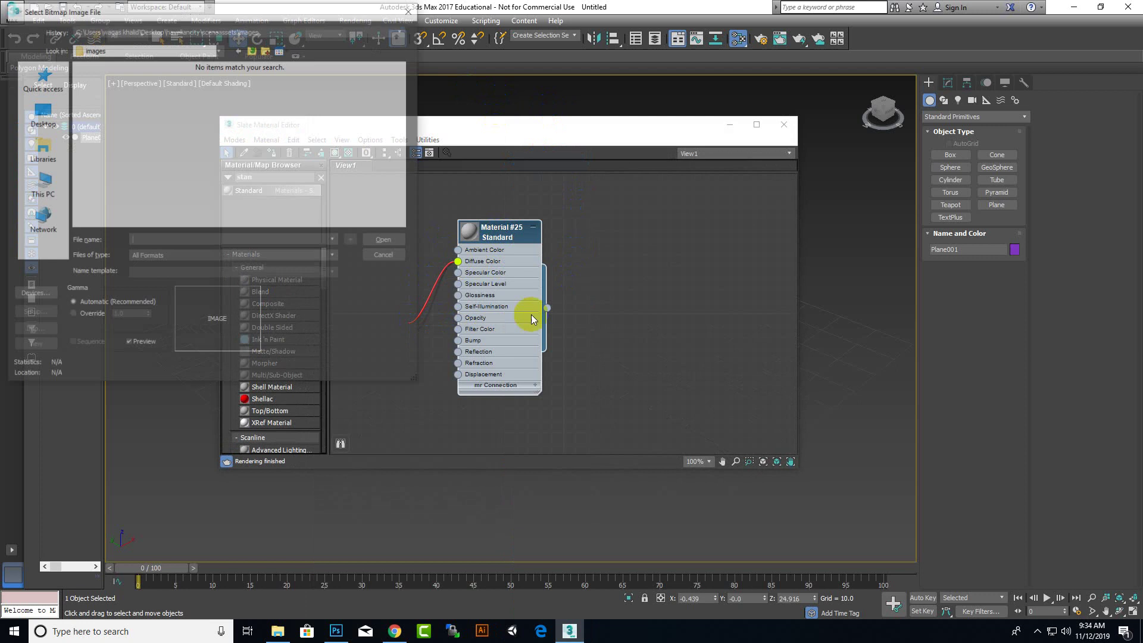
click(42, 111)
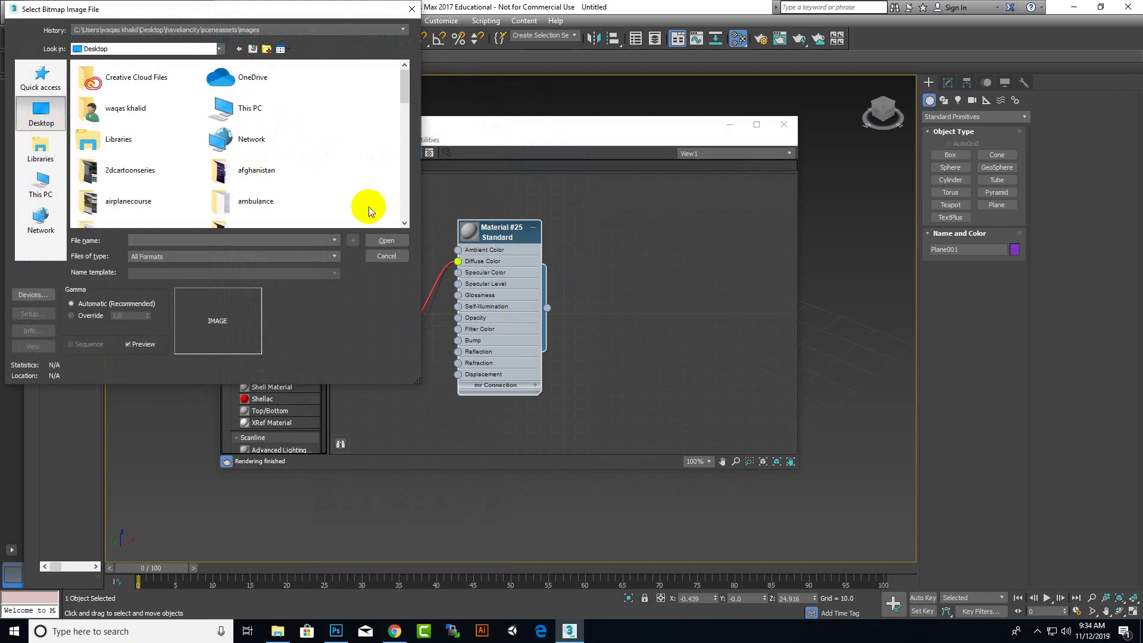
scroll(342, 176, down, 5)
double_click(148, 145)
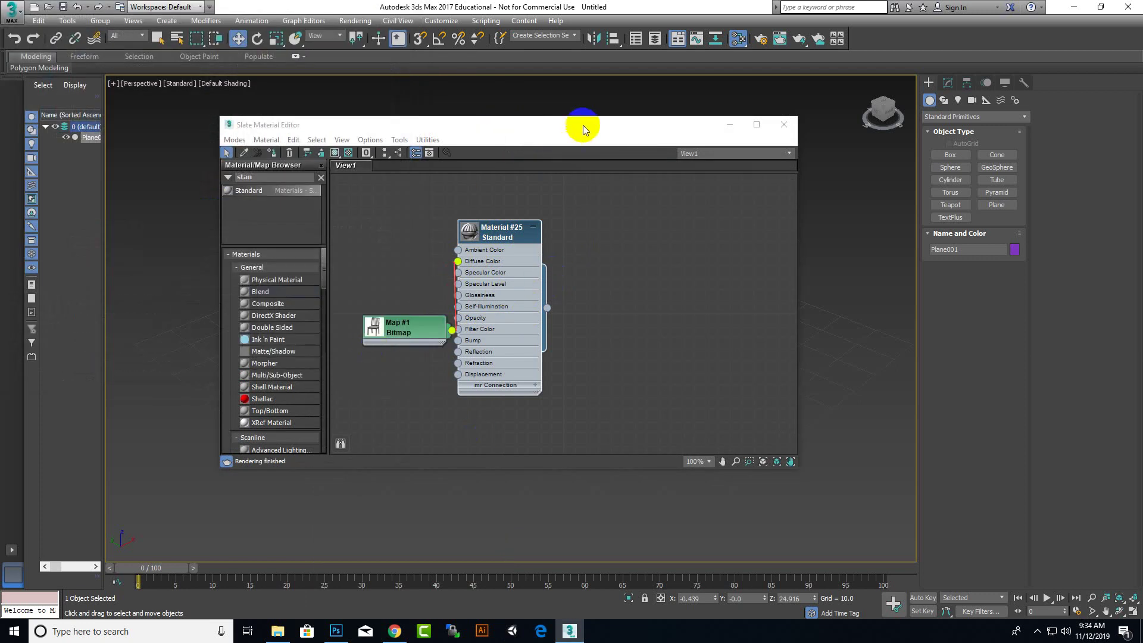
Step: Apply the chair material to the plane, show it shaded in the viewport and close the material editor
drag(583, 128, 248, 137)
drag(210, 323, 510, 265)
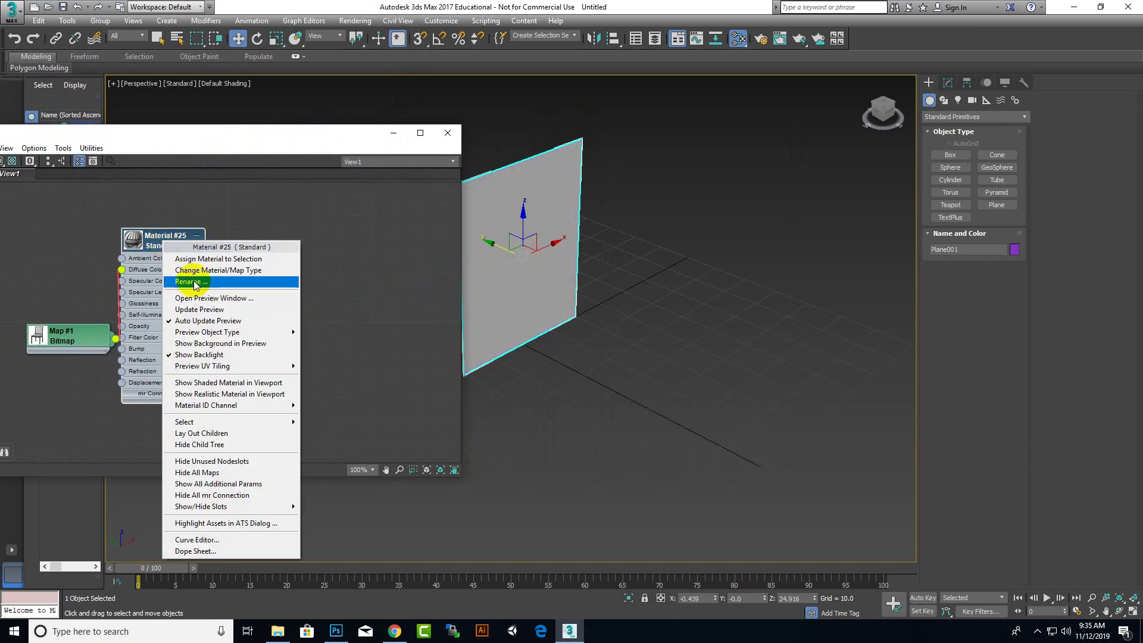
click(242, 382)
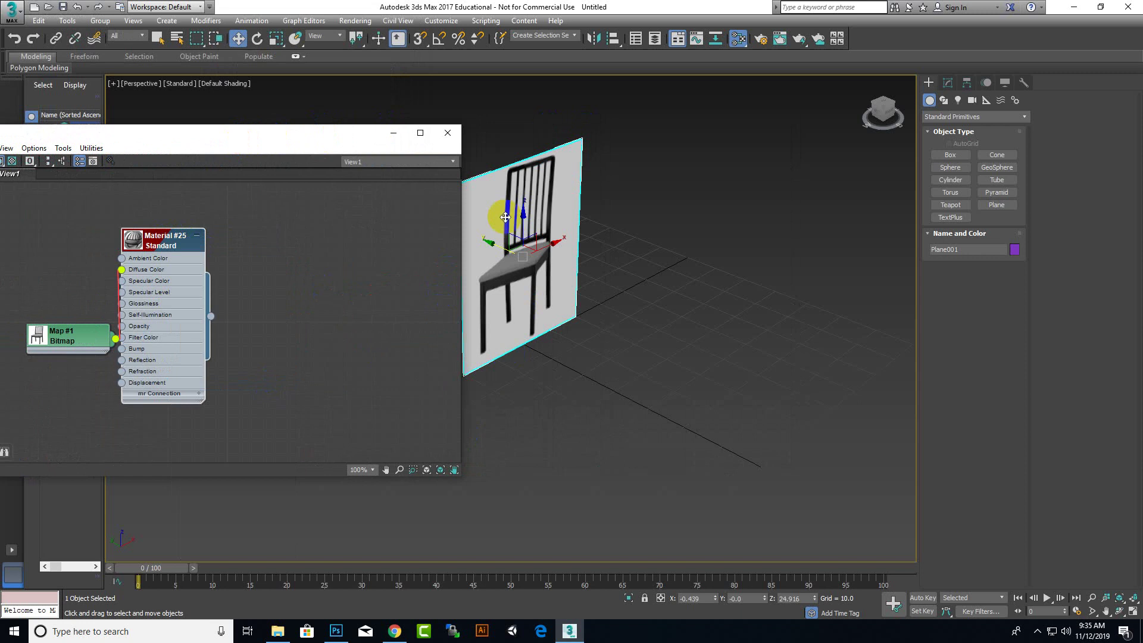
click(447, 139)
Step: Switch to the Front view and set its display to Default Shading around the chair reference plane
scroll(688, 238, down, 3)
scroll(684, 260, up, 3)
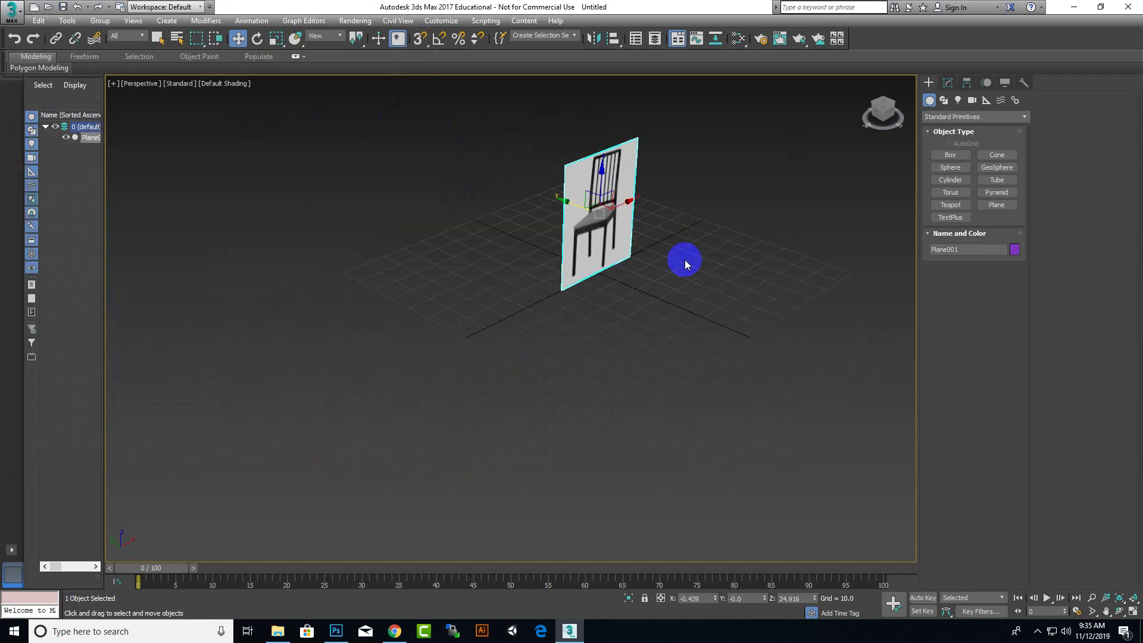
key(f)
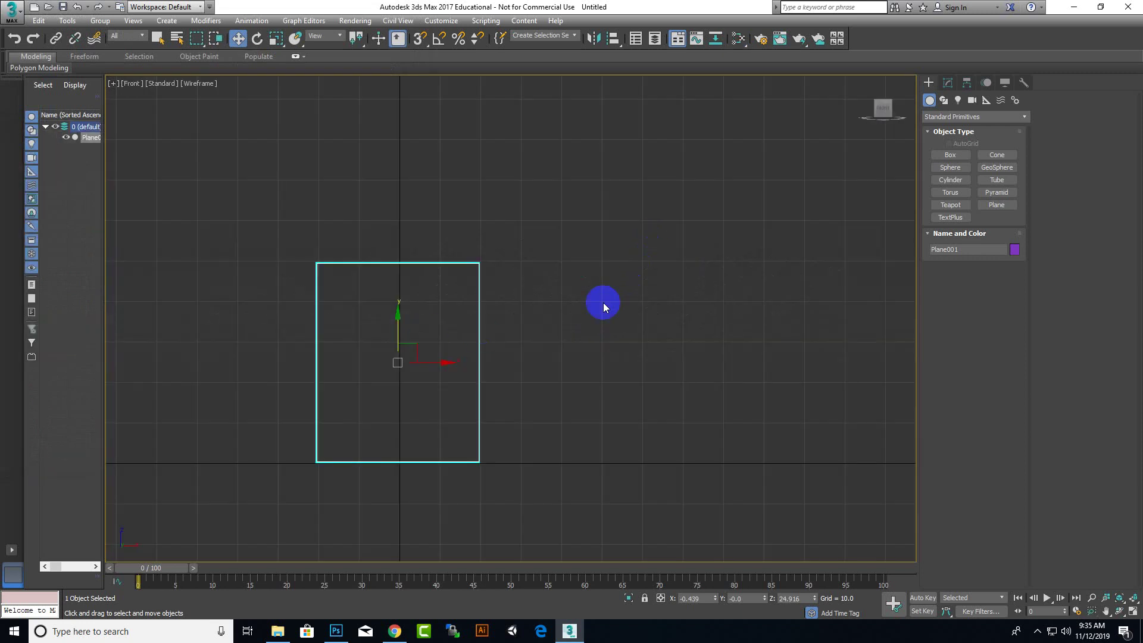
middle_drag(602, 302, 752, 245)
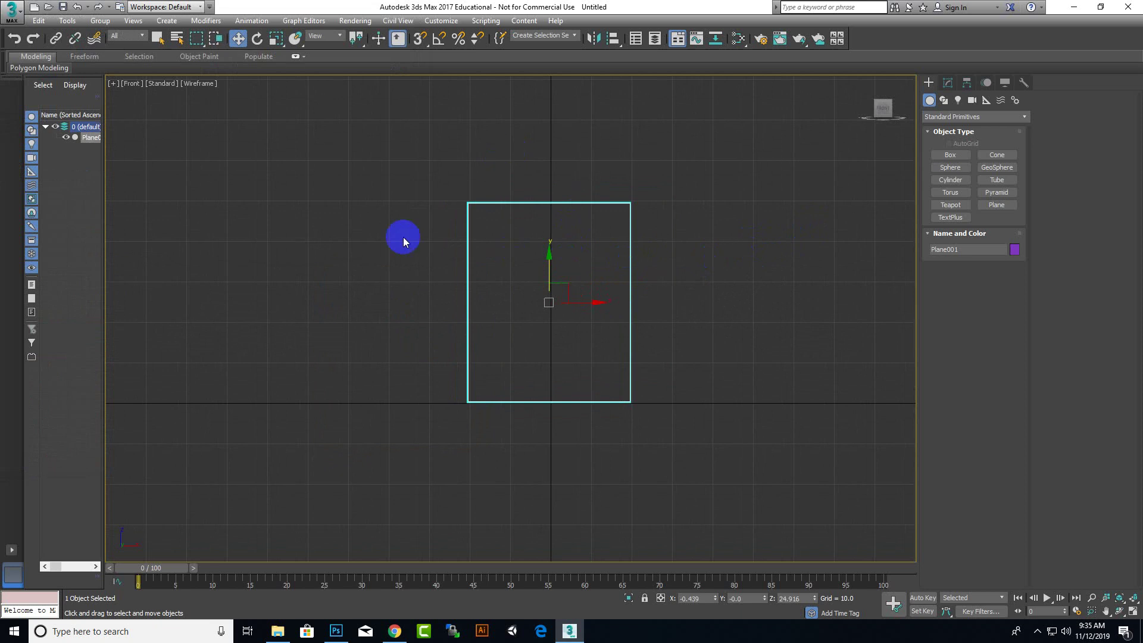
click(199, 84)
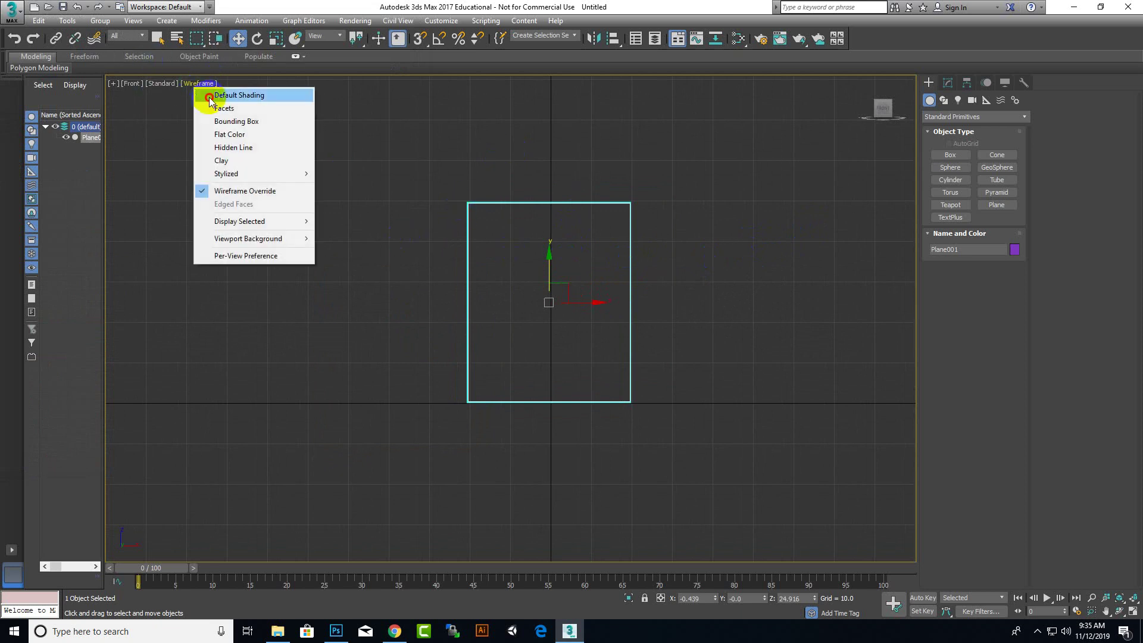
click(210, 96)
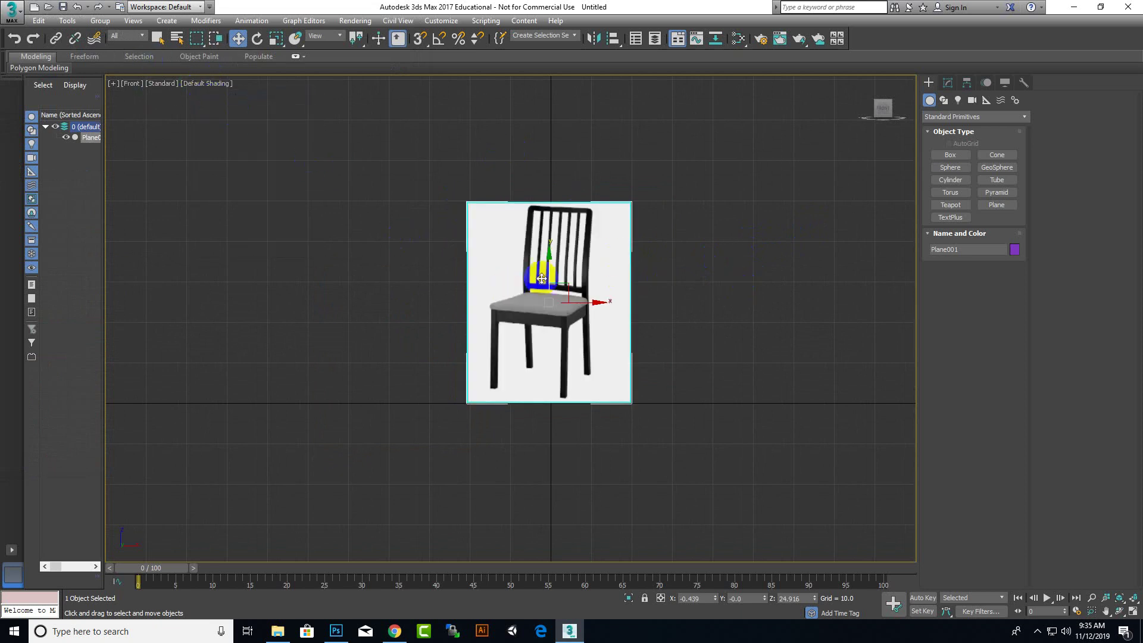
scroll(595, 268, up, 4)
scroll(597, 271, down, 2)
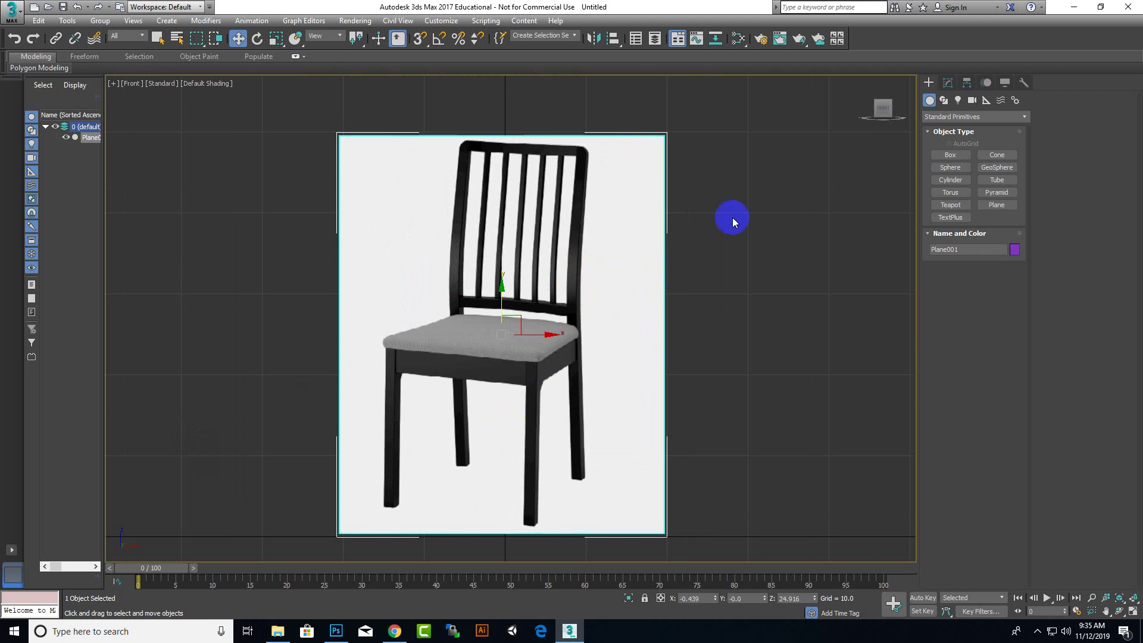
scroll(723, 235, down, 2)
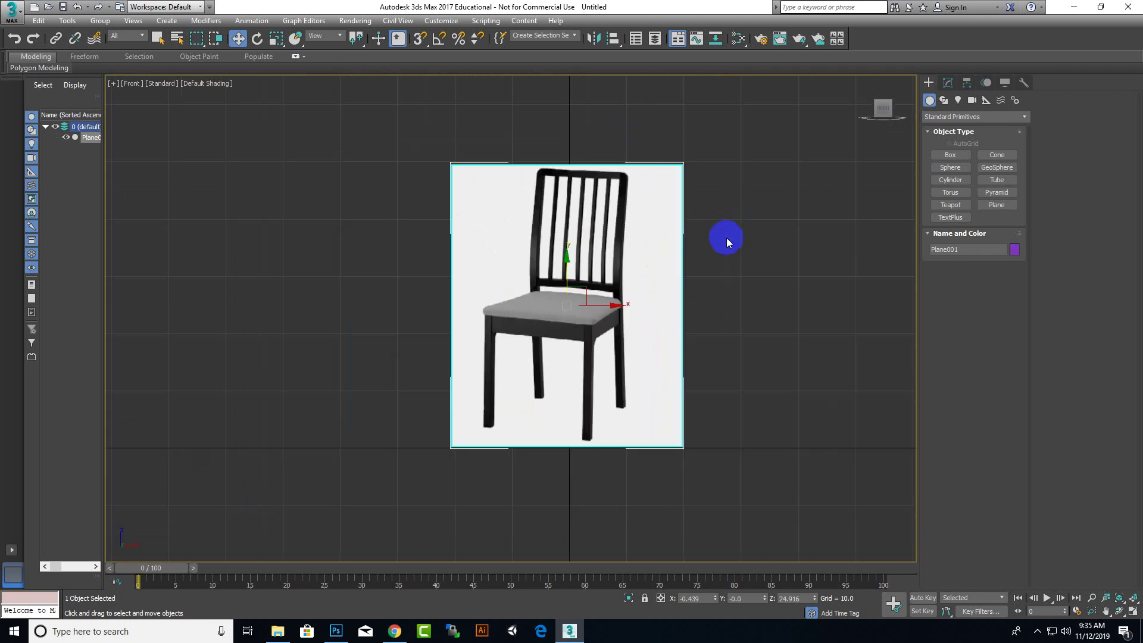
Step: Return to the Perspective view and examine the seat, legs and back of the chair on the reference plane
key(p)
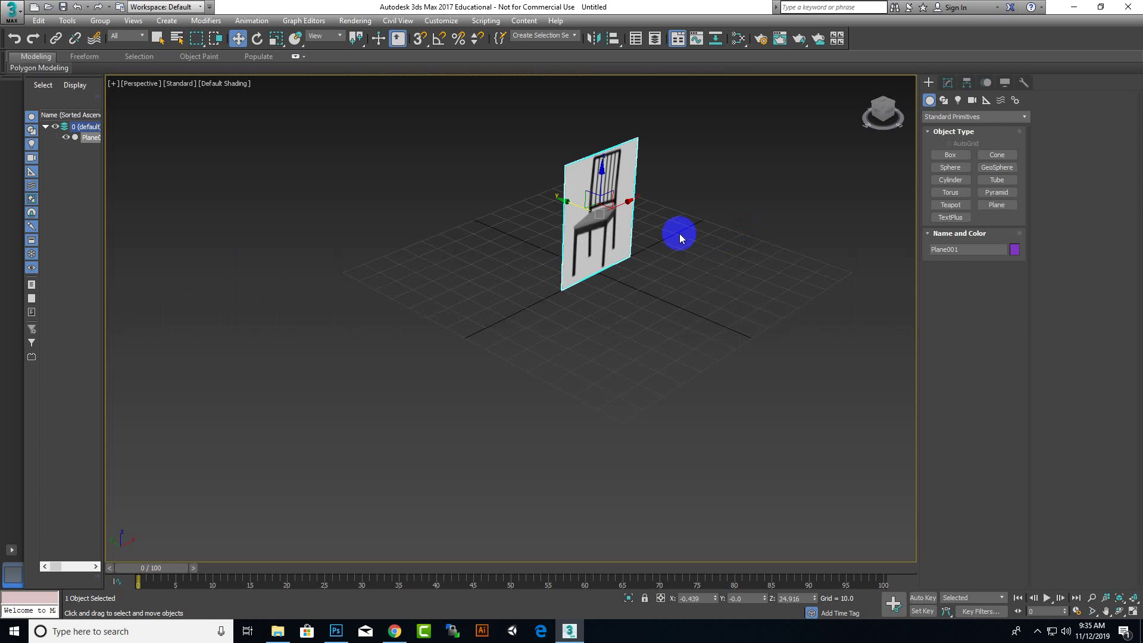
scroll(623, 214, up, 5)
scroll(641, 267, down, 4)
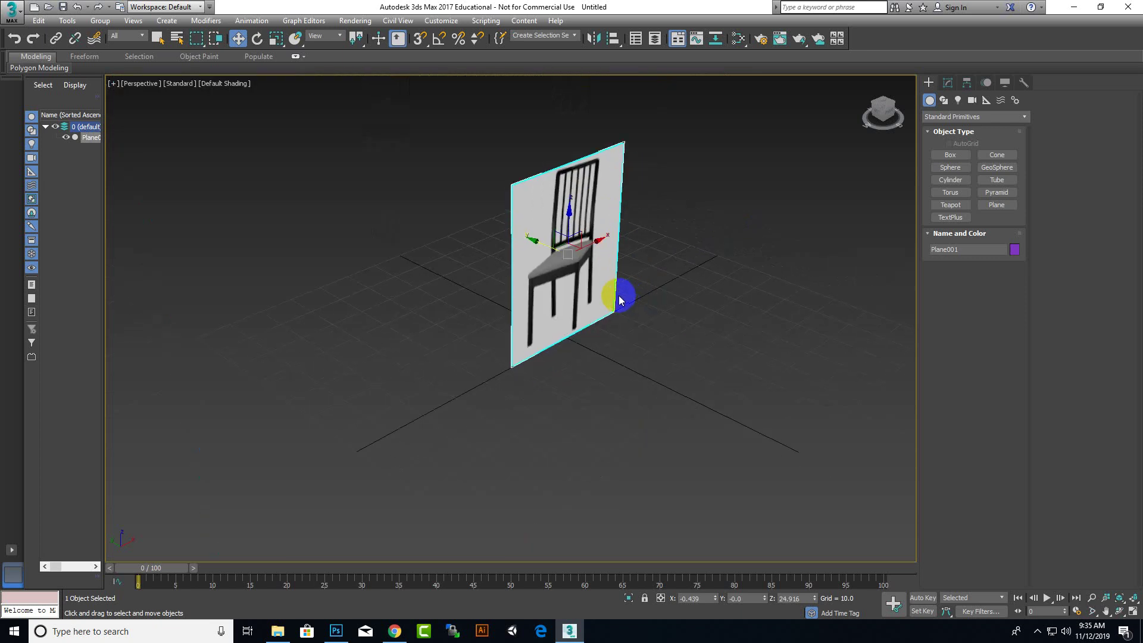
scroll(625, 288, up, 5)
middle_drag(632, 173, 667, 265)
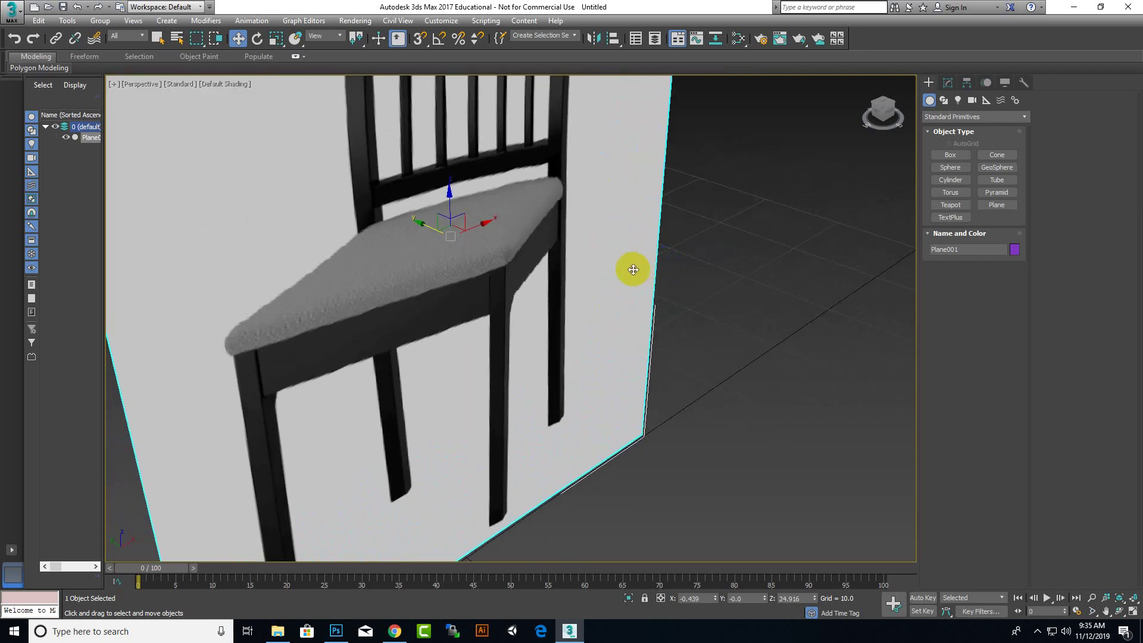
scroll(642, 271, down, 4)
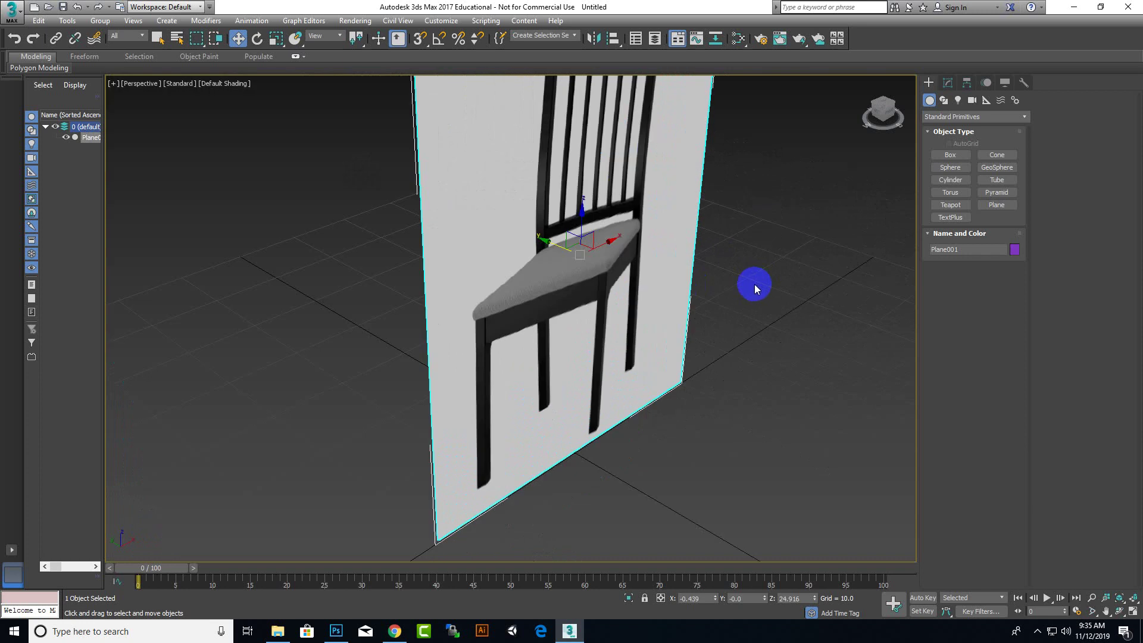
alt+middle_drag(767, 270, 734, 310)
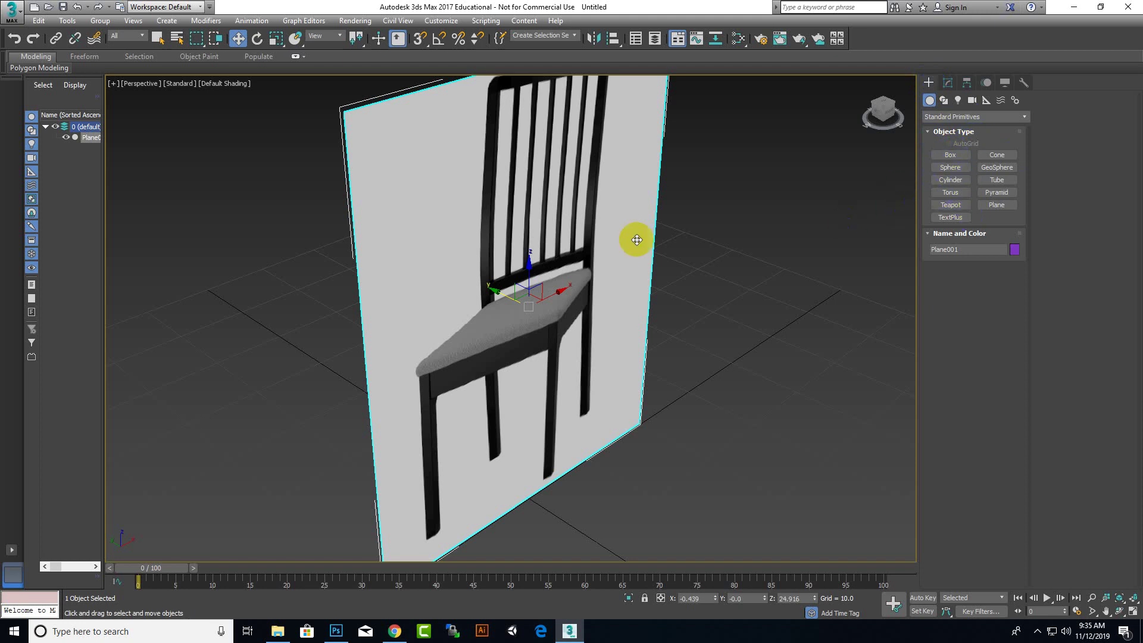
middle_drag(635, 238, 671, 255)
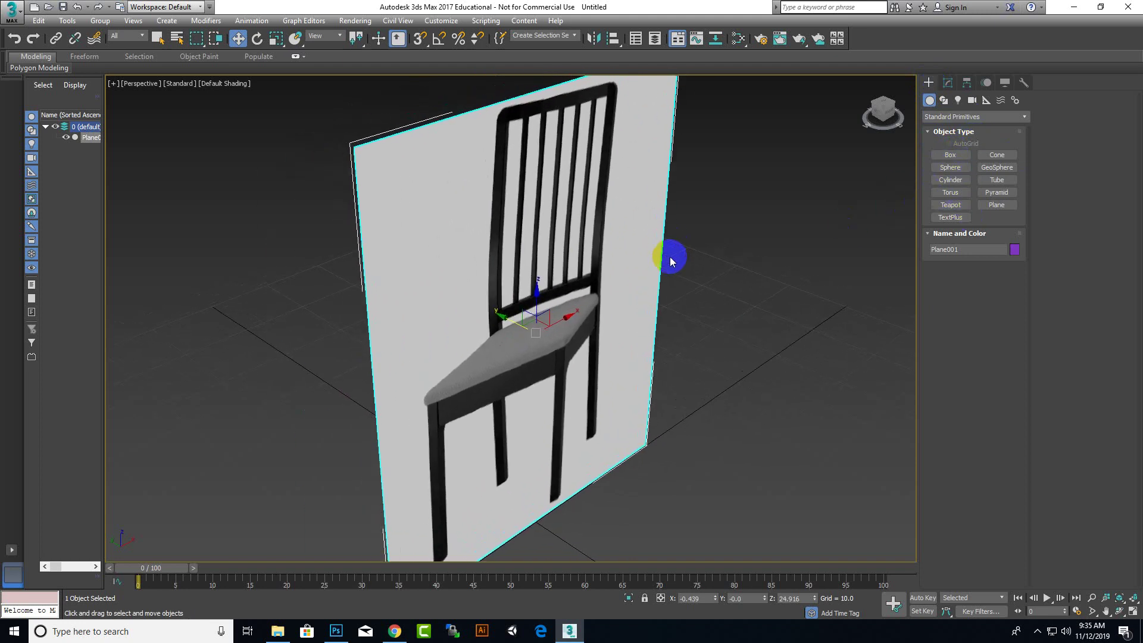
Step: Create a box about 2.3 long, 2.5 wide and 8.9 high on the grid in front of the reference plane, near the chair's front leg
click(950, 154)
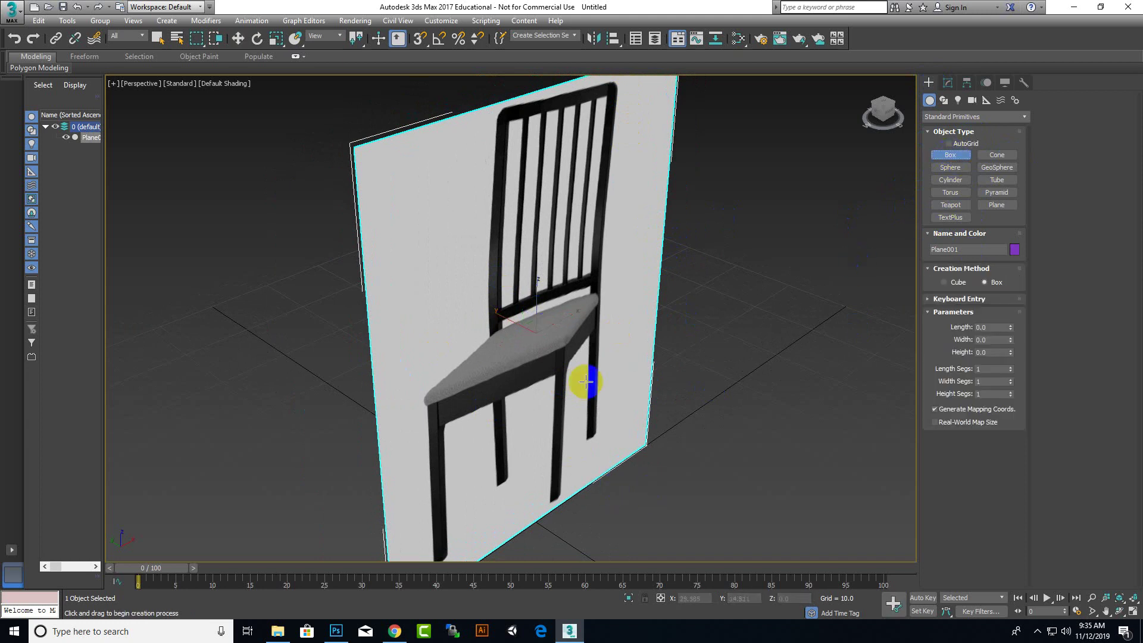
scroll(591, 383, down, 5)
scroll(586, 432, up, 3)
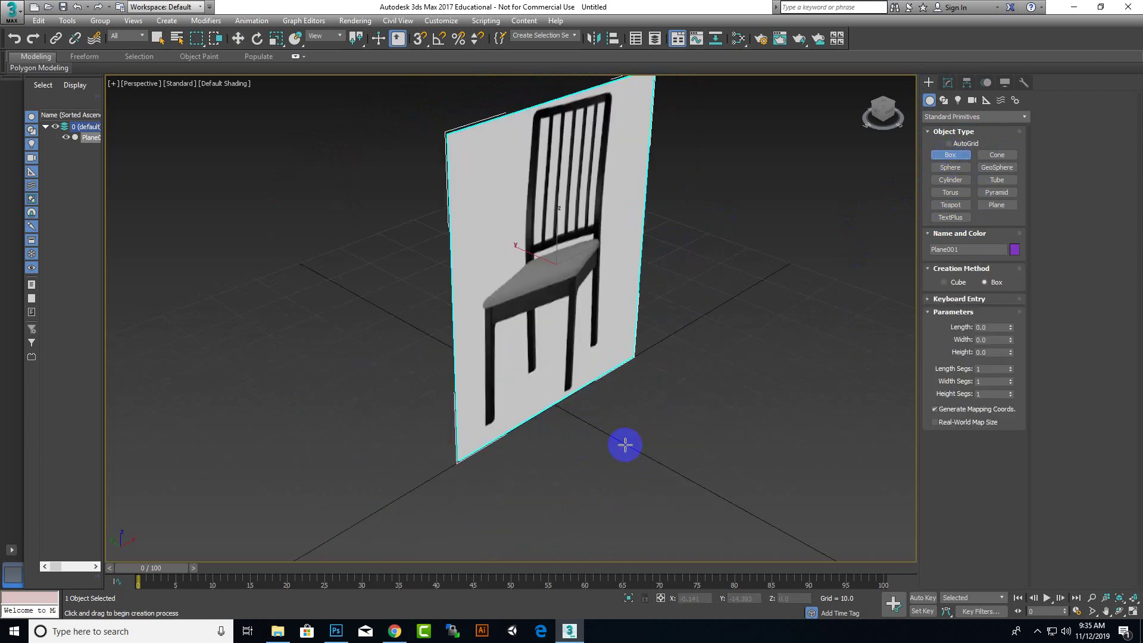
drag(597, 420, 576, 421)
click(573, 363)
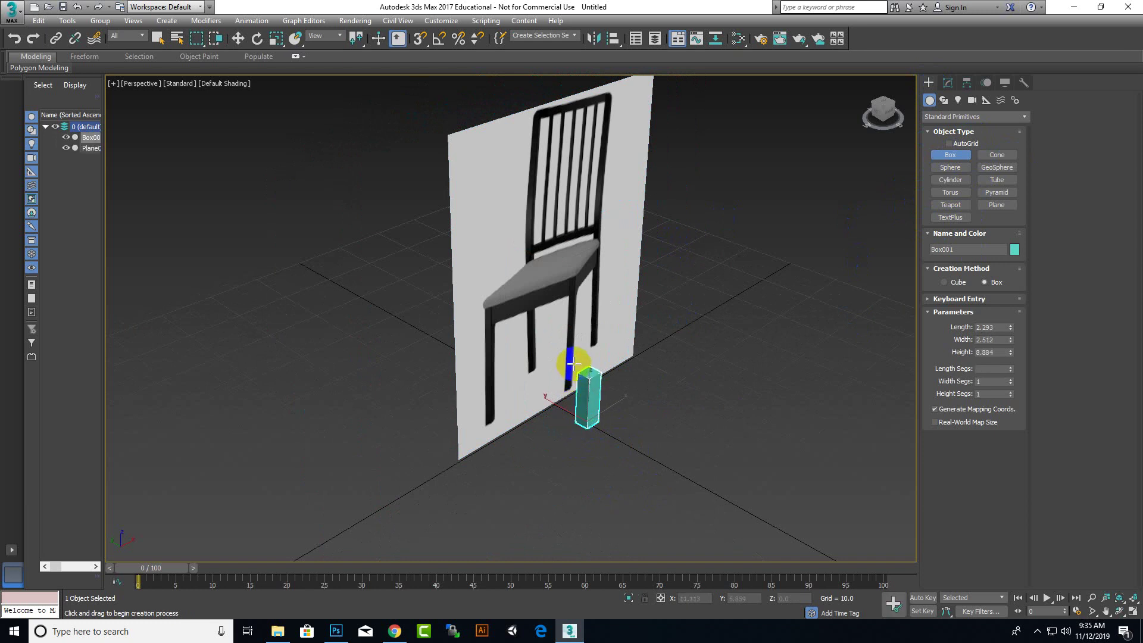
scroll(607, 375, down, 3)
scroll(608, 371, up, 8)
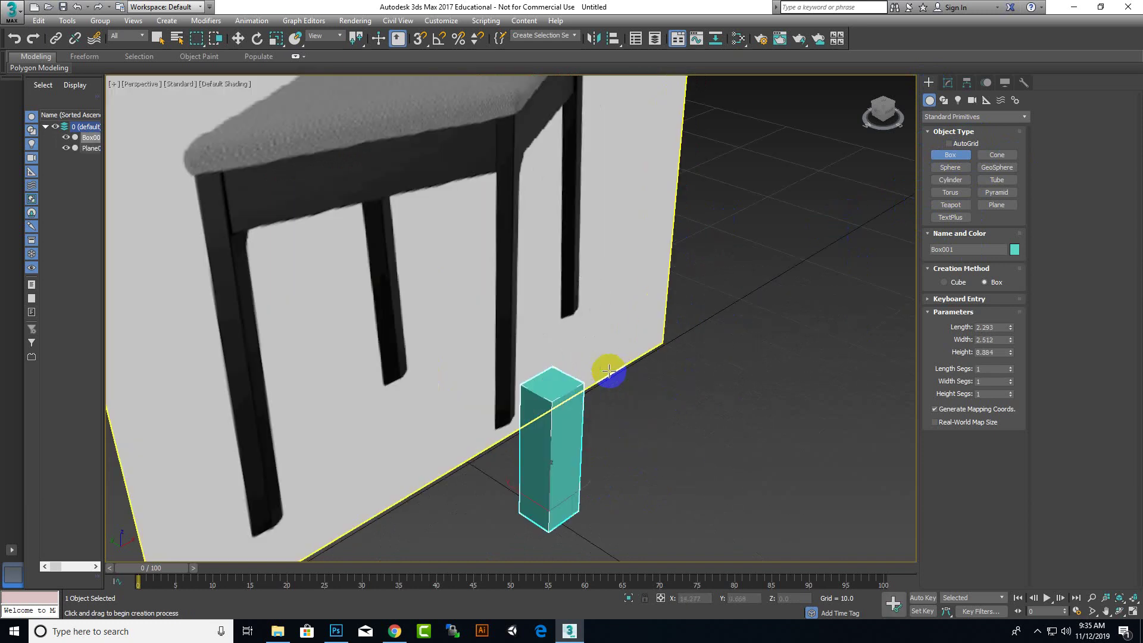
scroll(609, 372, down, 5)
click(1036, 629)
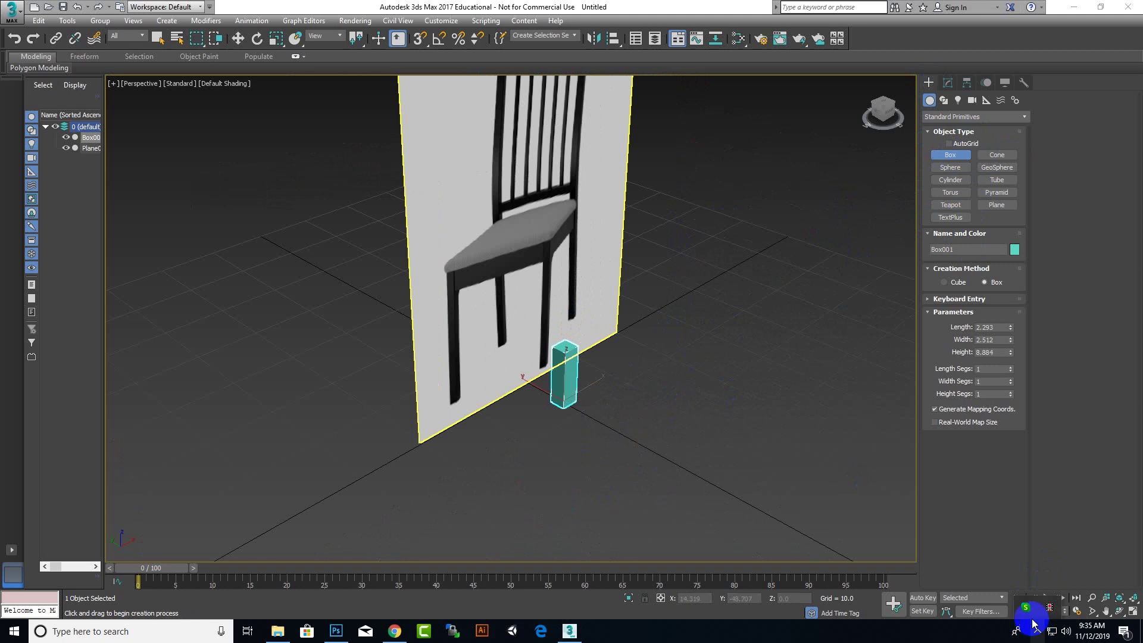
click(984, 409)
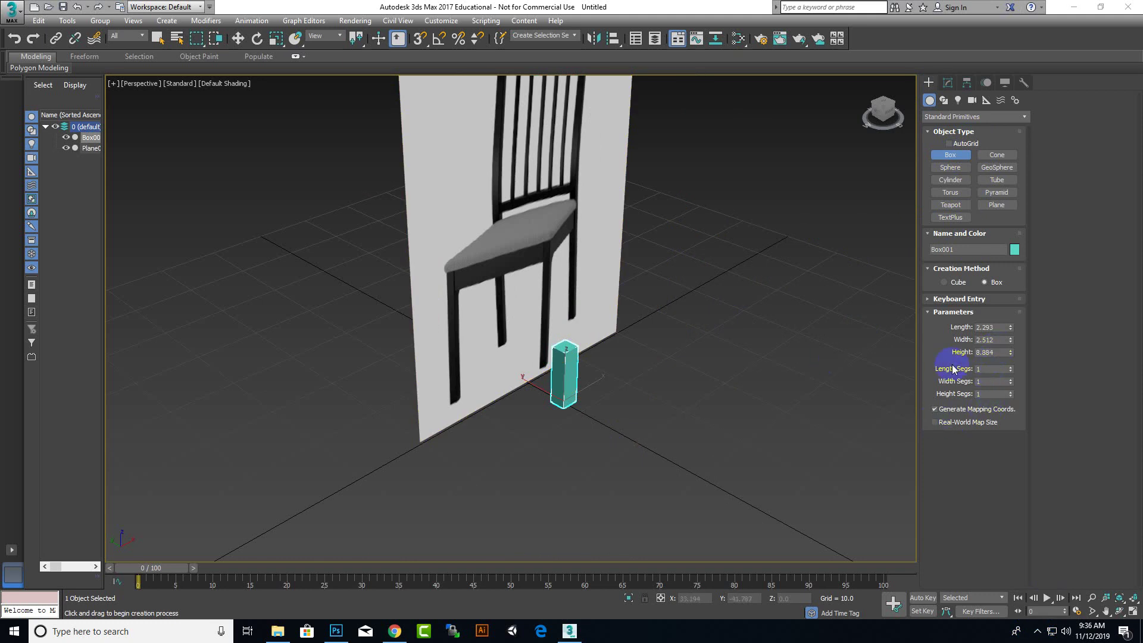
scroll(553, 369, up, 4)
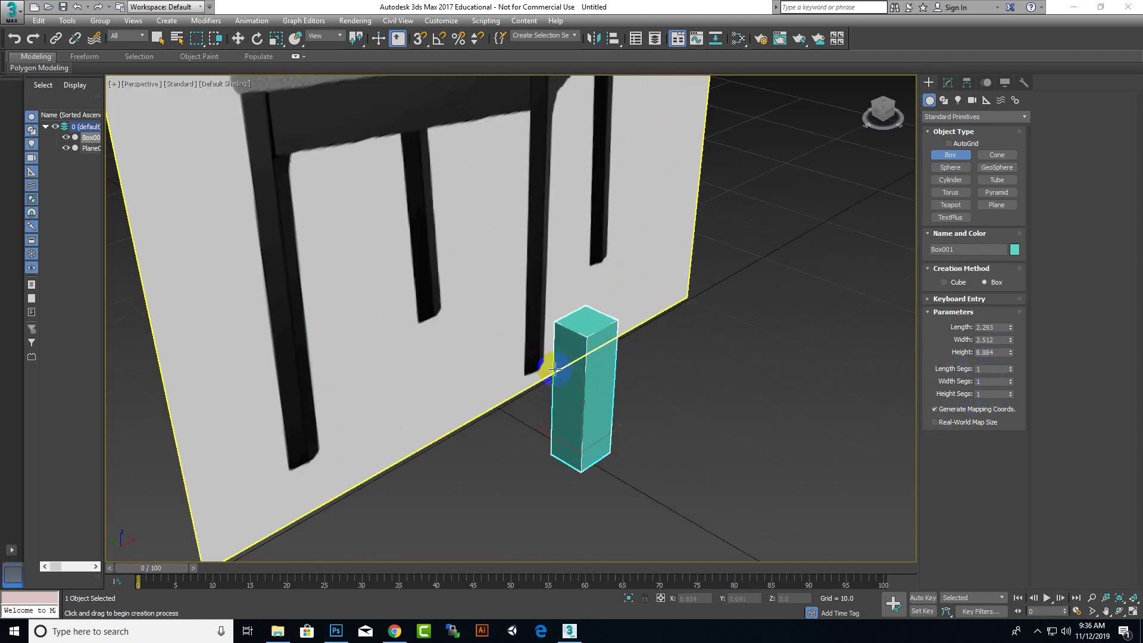
scroll(553, 369, down, 4)
scroll(595, 378, up, 3)
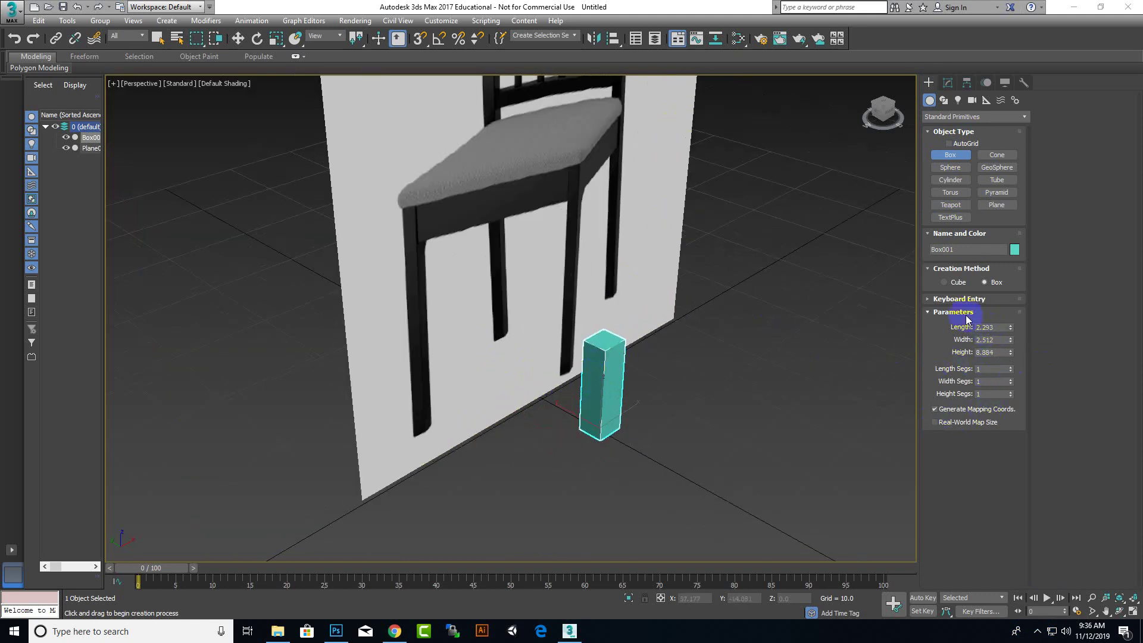
Step: Set the box's height to 15, its width to 1 and its length to 1
click(983, 352)
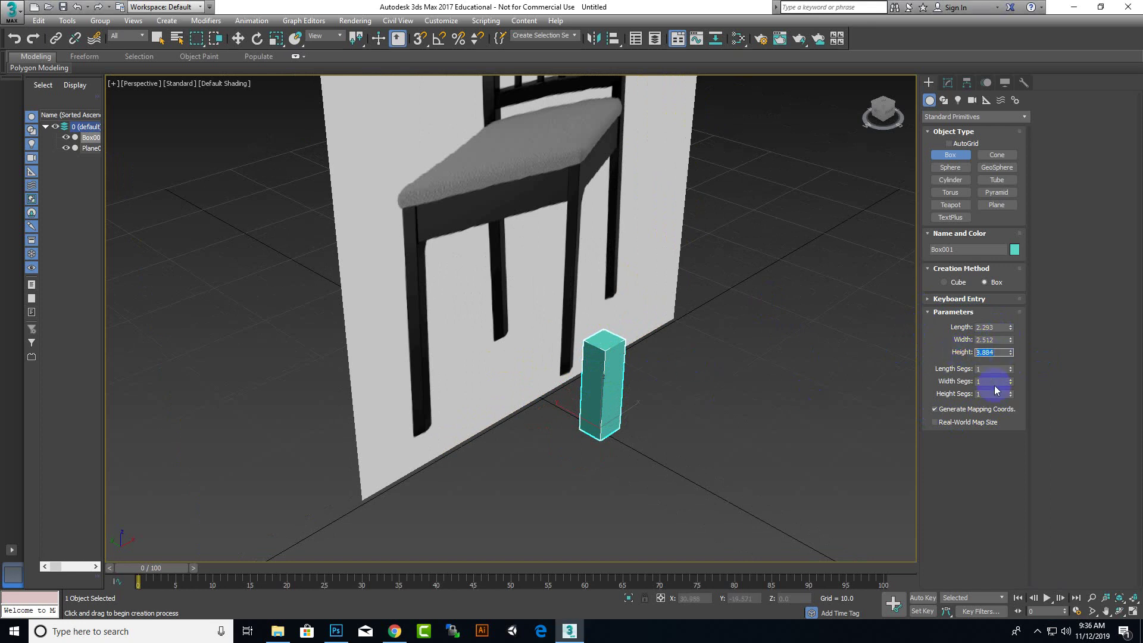
click(999, 339)
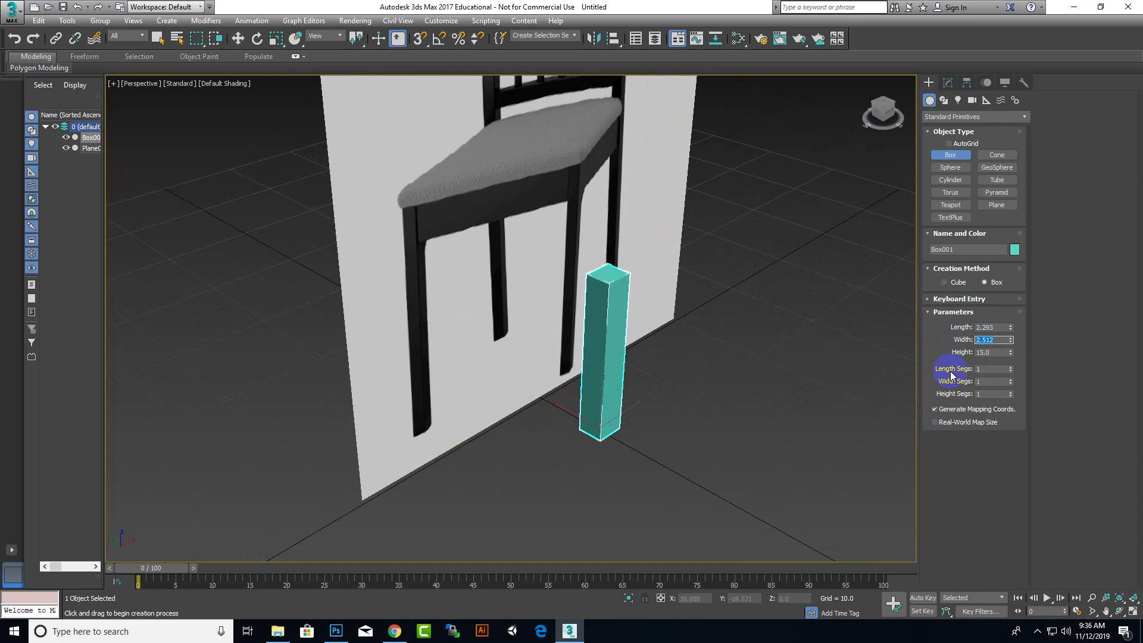
click(997, 325)
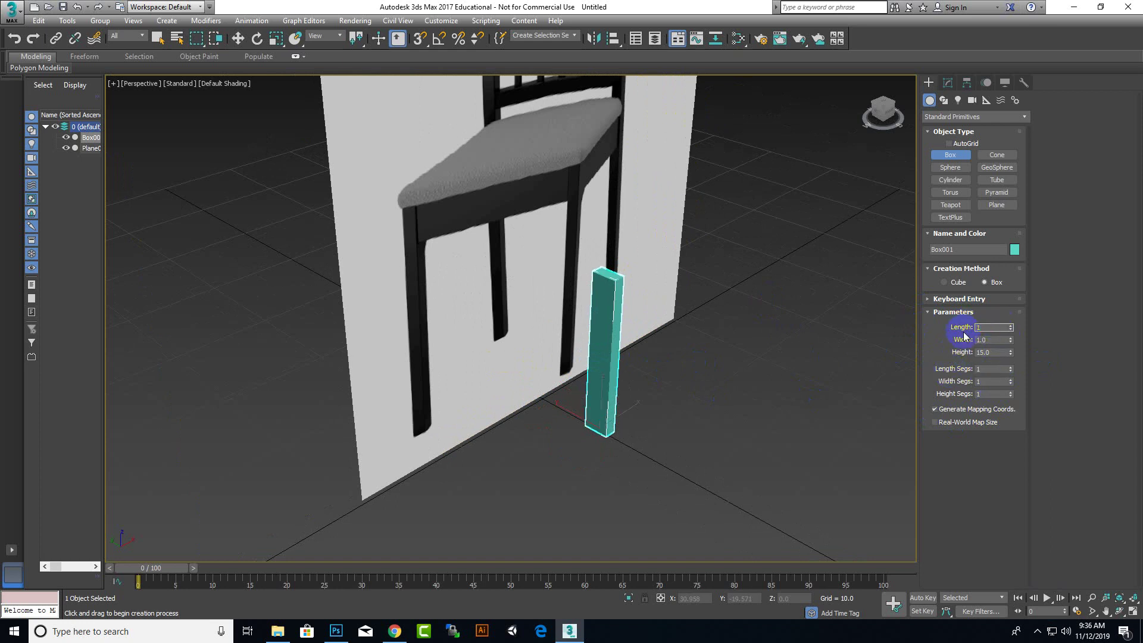
key(Return)
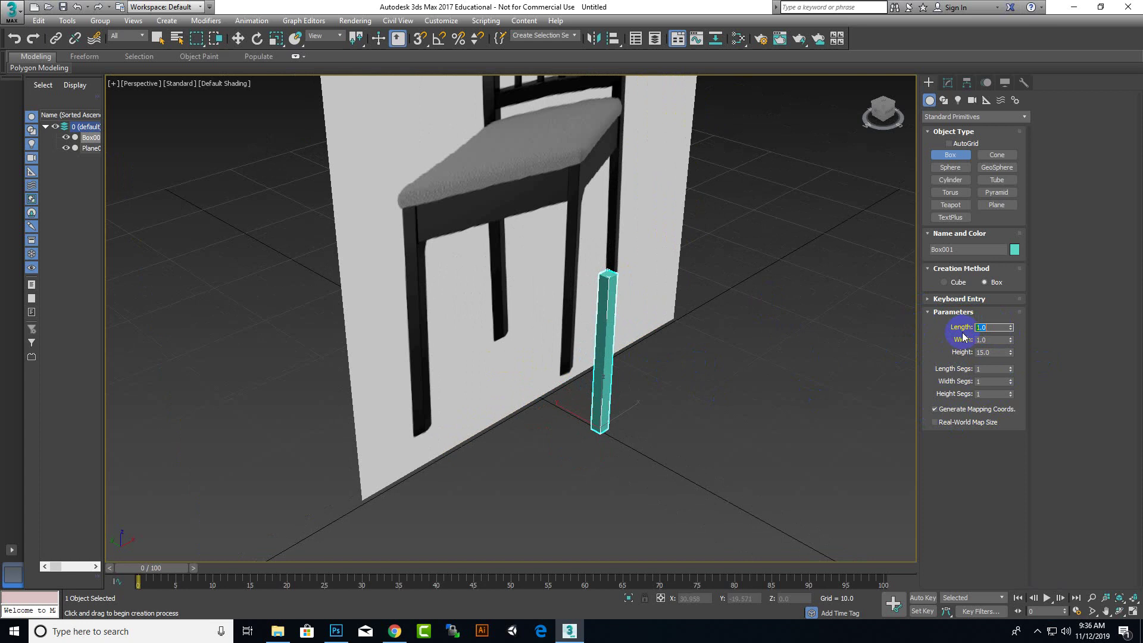
Step: In the Front view, move the box over the chair's nearest front leg with its base at the foot of that leg
scroll(571, 339, down, 5)
scroll(645, 367, up, 4)
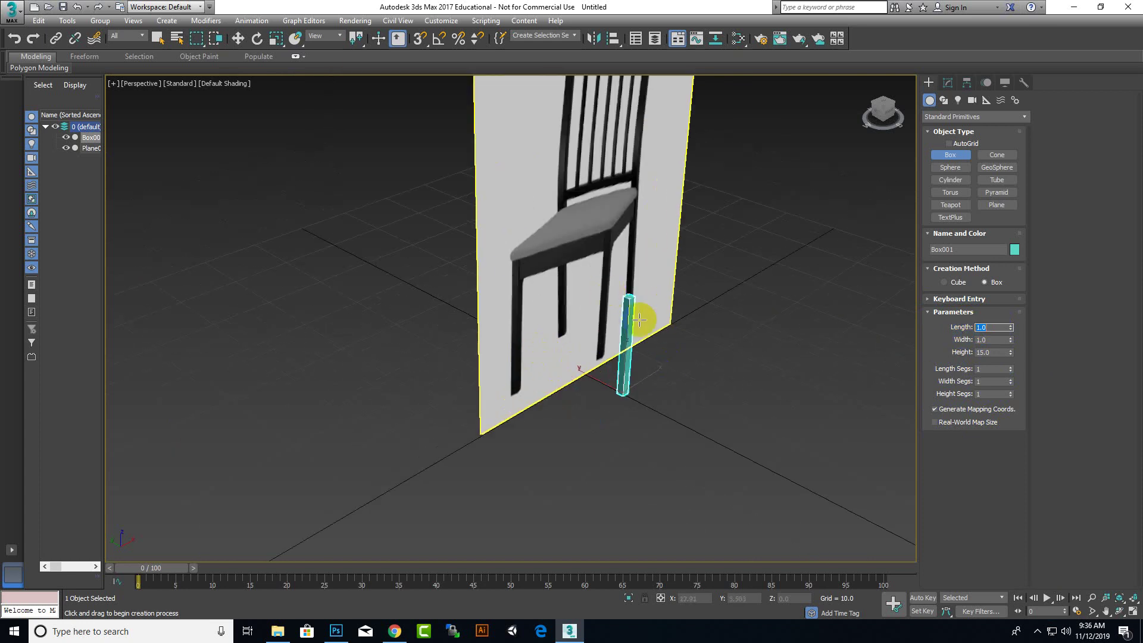
click(238, 38)
scroll(674, 354, down, 5)
scroll(703, 335, up, 5)
scroll(704, 334, down, 3)
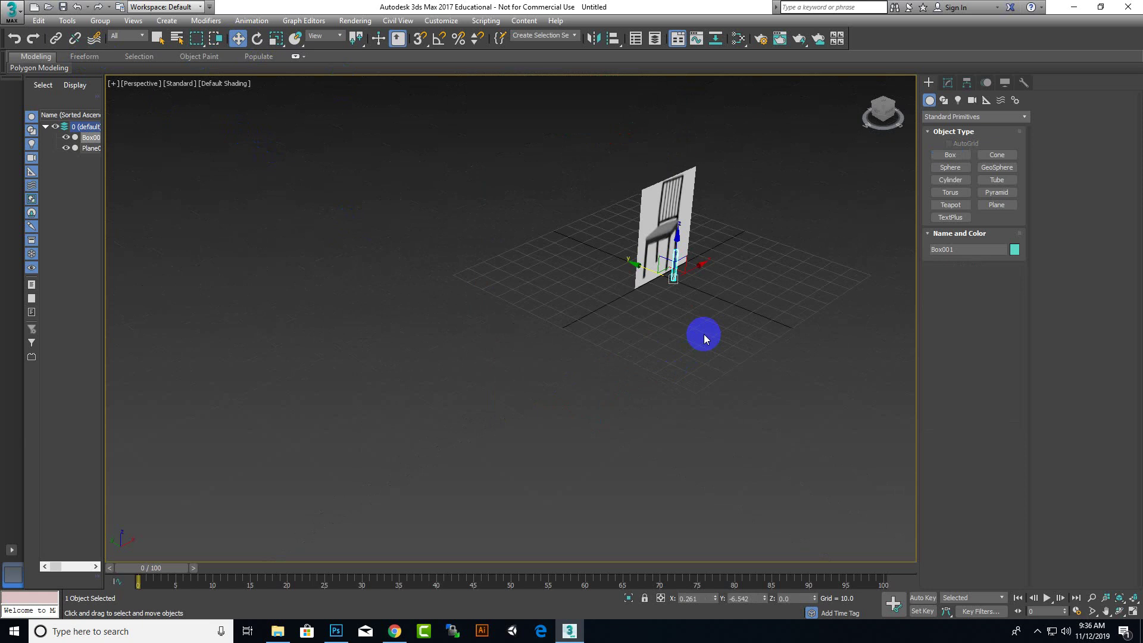
key(f)
scroll(704, 334, down, 2)
scroll(648, 359, up, 5)
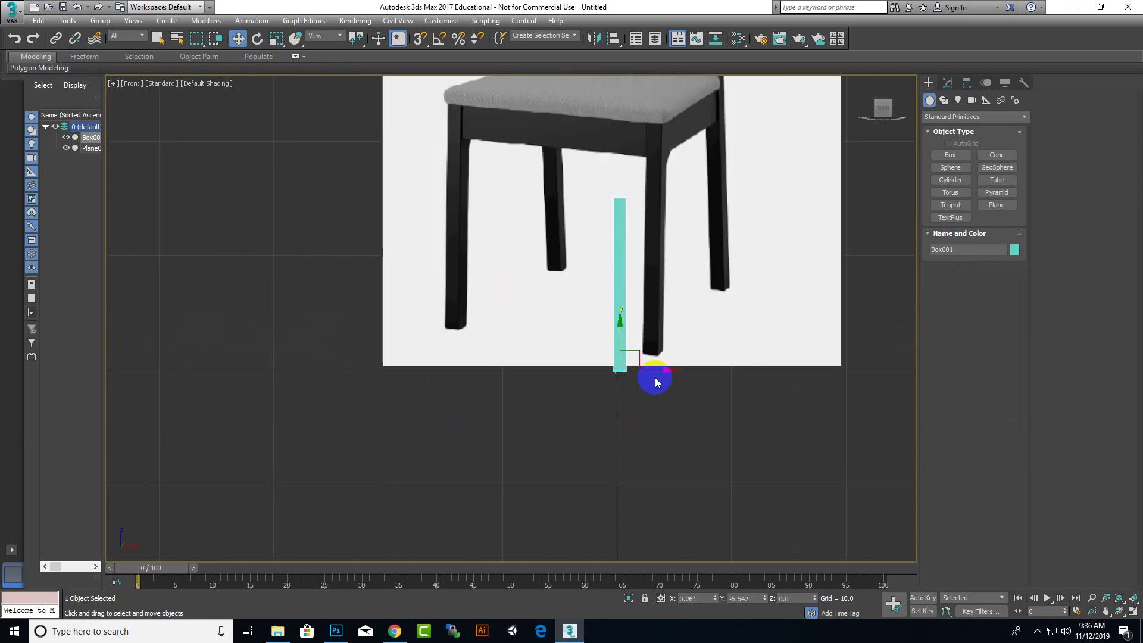
drag(662, 371, 694, 382)
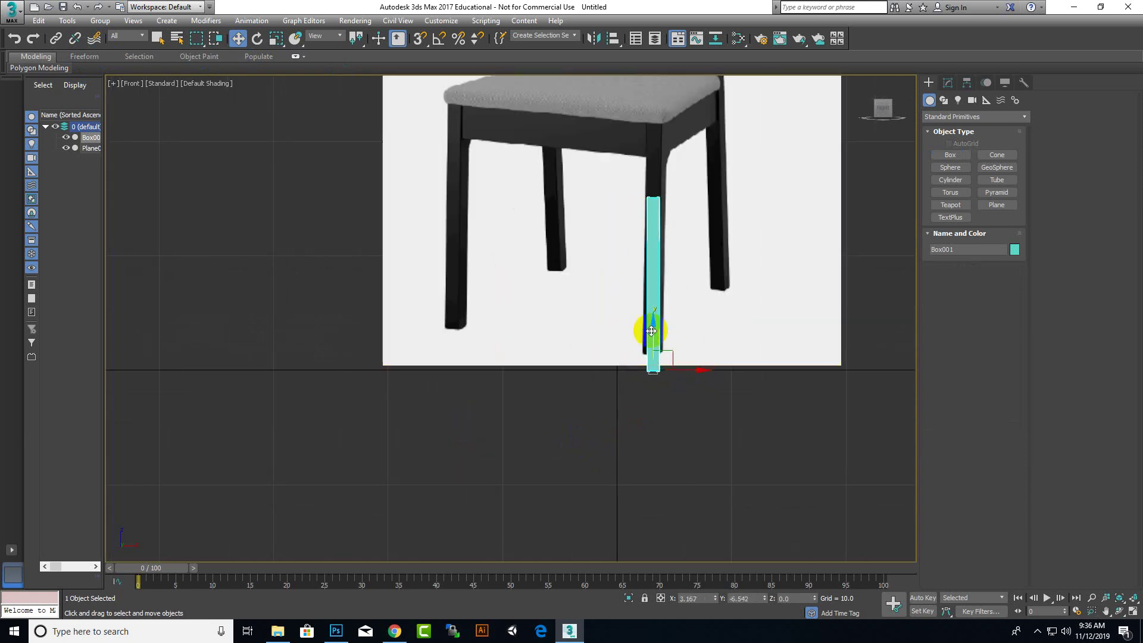
mouse_move(650, 326)
mouse_down()
mouse_move(652, 281)
mouse_move(653, 308)
mouse_up()
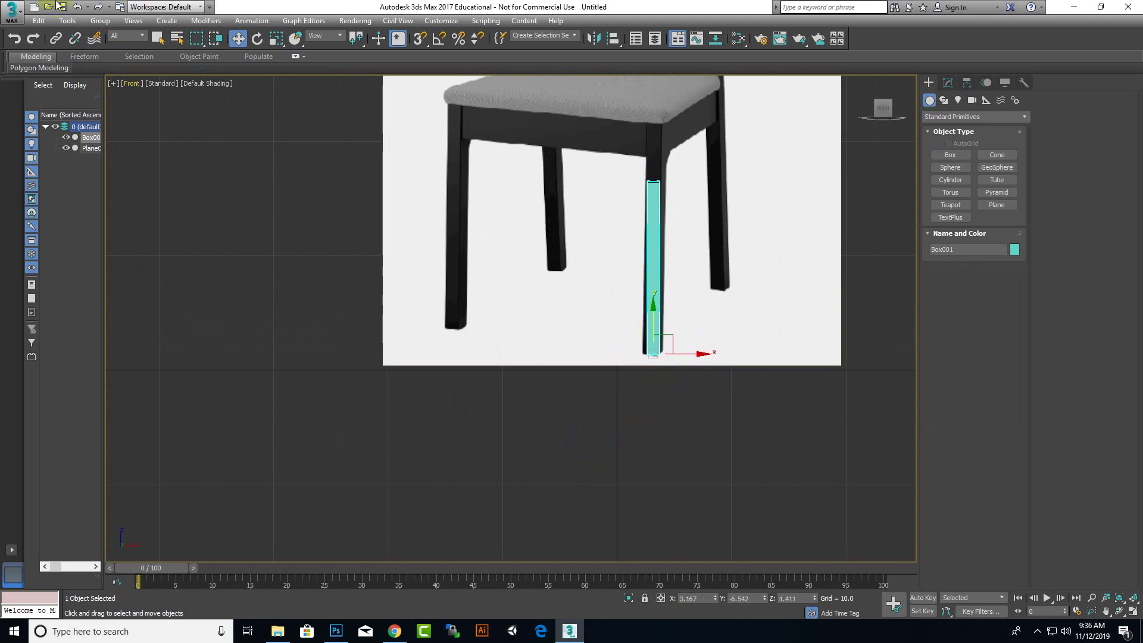
Step: Scale the box to about 114% in height, 142% in width and 122% in depth to match the reference leg
click(276, 38)
drag(651, 315, 657, 300)
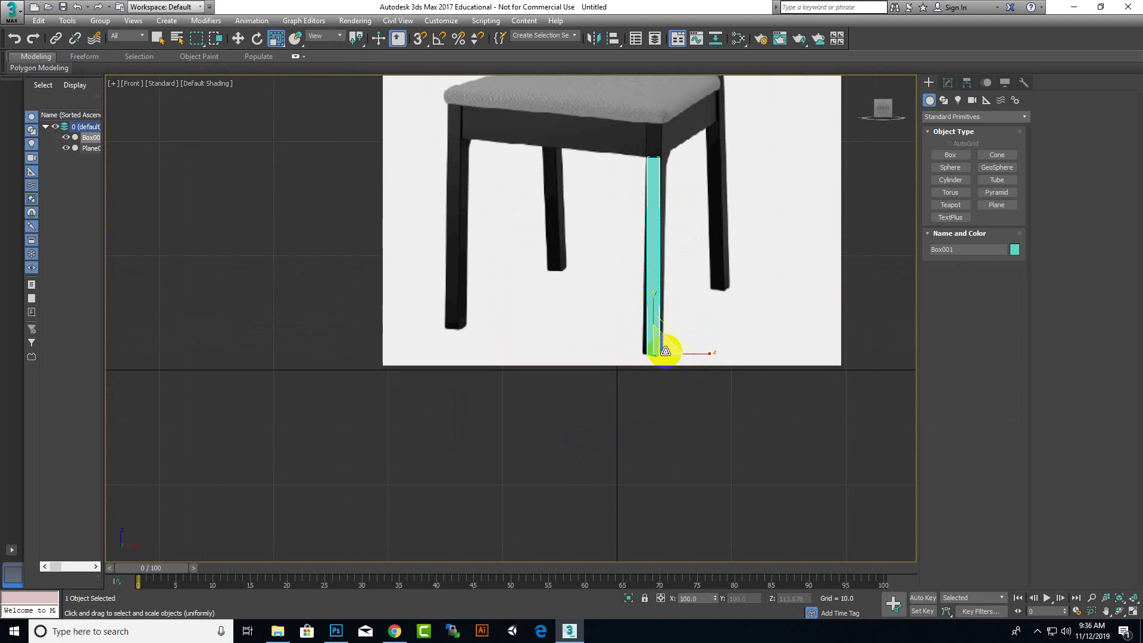
drag(669, 349, 728, 364)
scroll(744, 344, down, 3)
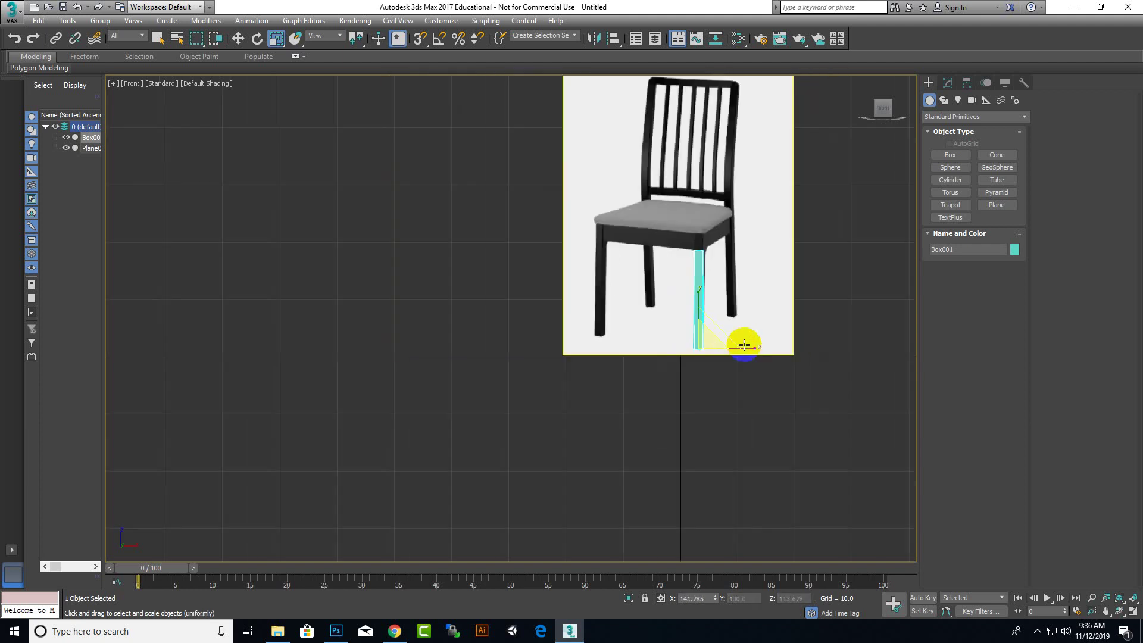
alt+middle_drag(728, 354, 635, 393)
drag(639, 373, 629, 374)
scroll(619, 384, down, 2)
alt+middle_drag(617, 388, 729, 416)
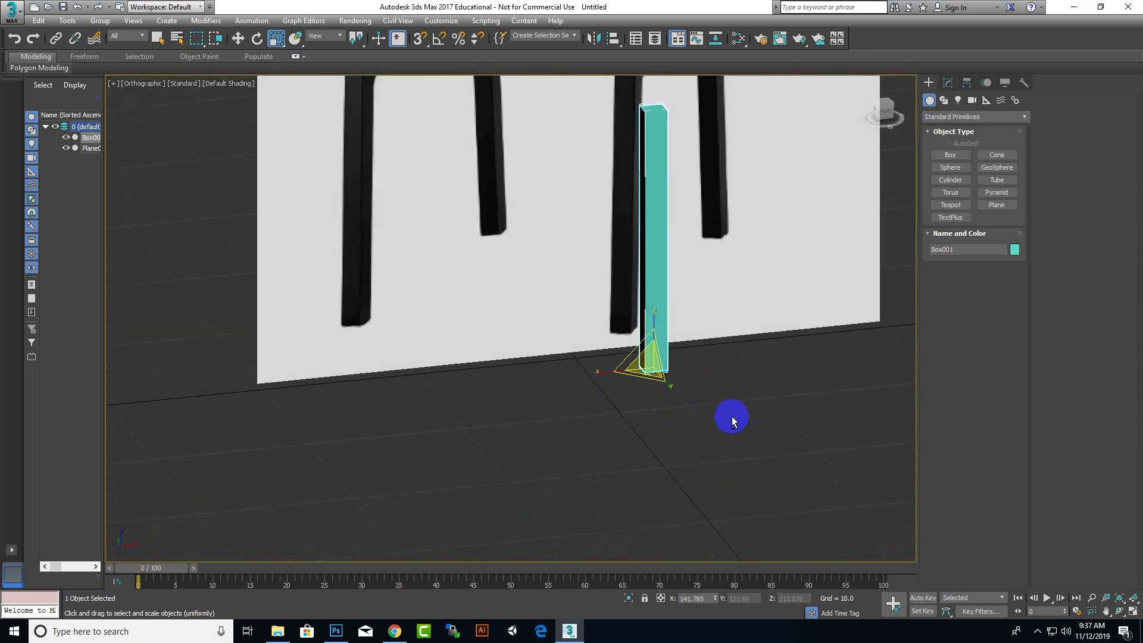
Step: Examine the leg box's size and segment parameters and compare the box with the chair reference from several angles
click(949, 82)
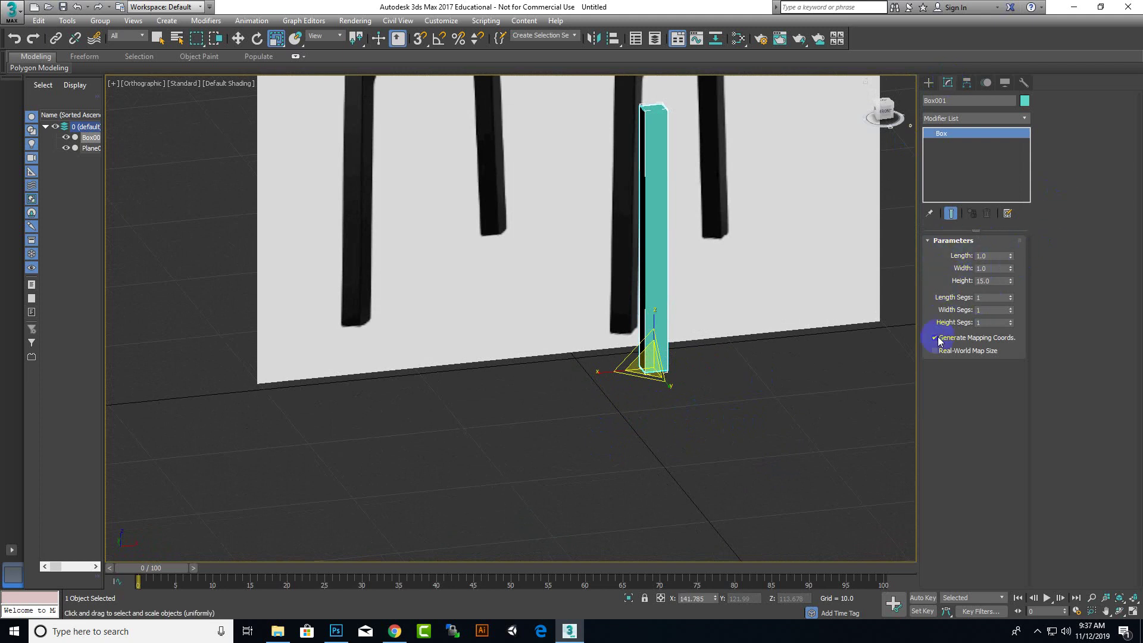
click(985, 281)
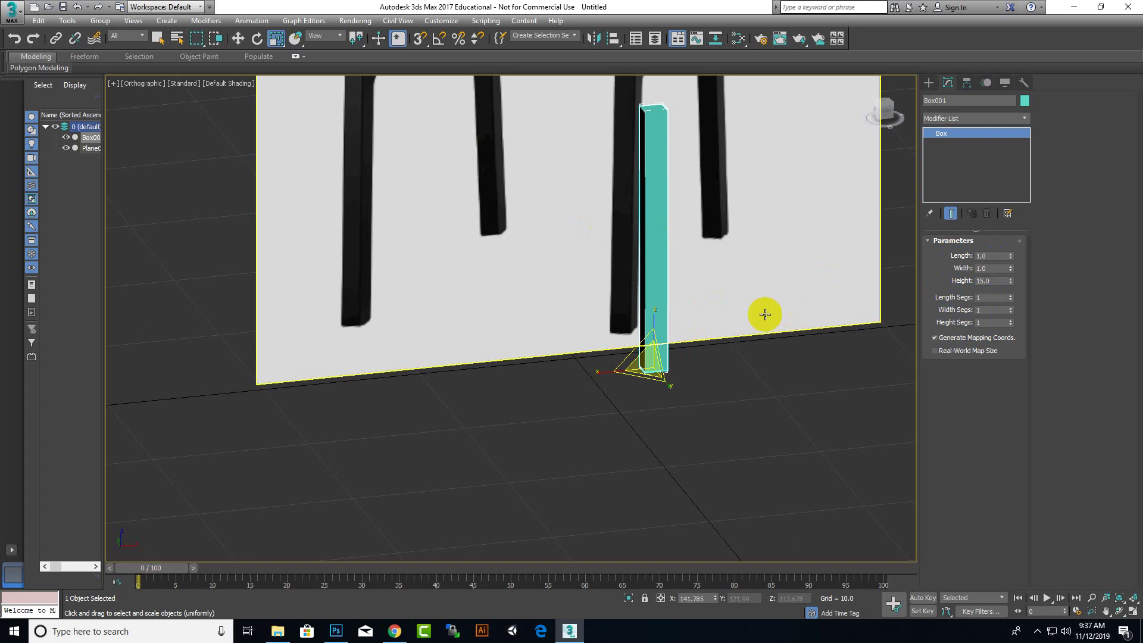
scroll(722, 276, down, 3)
click(986, 310)
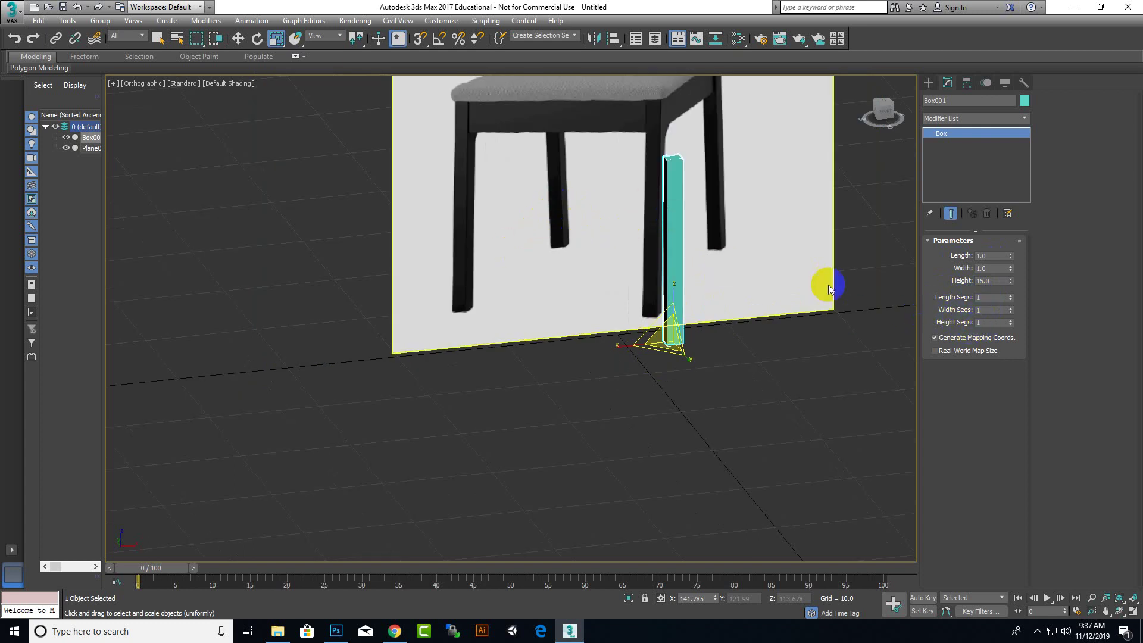
click(1001, 322)
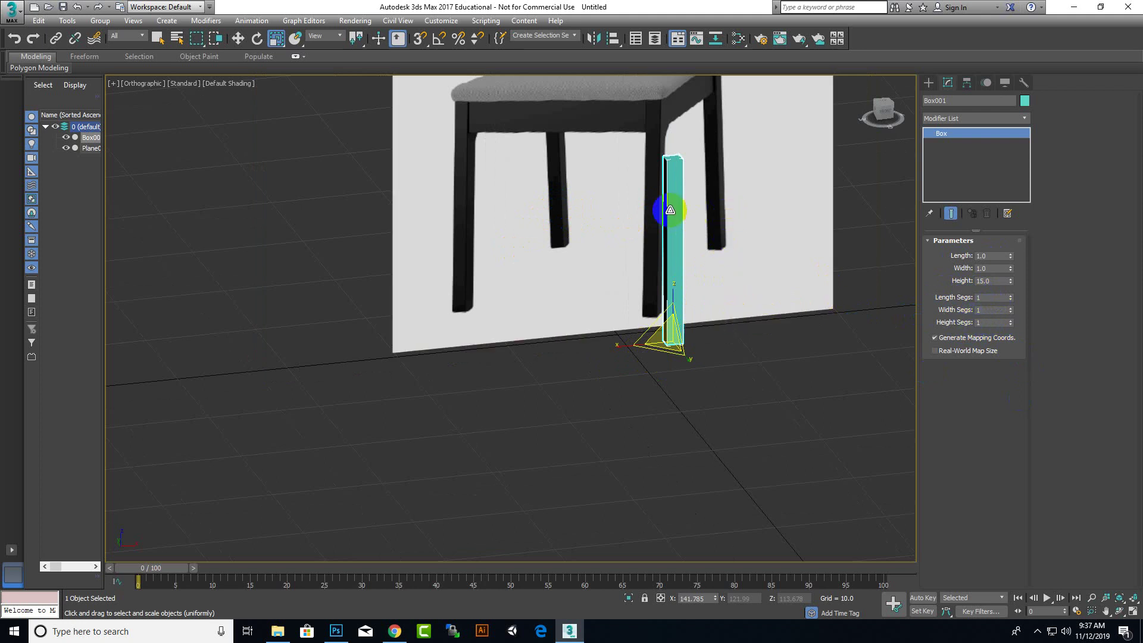
mouse_move(745, 299)
alt+middle_down()
mouse_move(669, 311)
mouse_move(732, 276)
mouse_move(726, 288)
alt+middle_up()
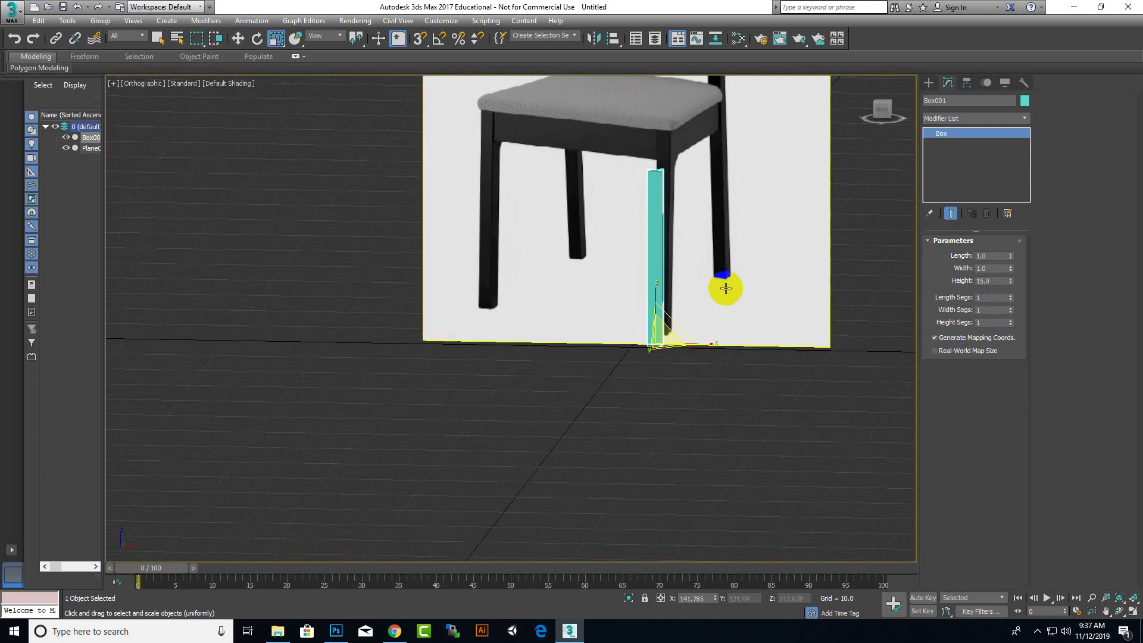
scroll(726, 288, down, 5)
mouse_move(732, 238)
middle_down()
mouse_move(745, 234)
mouse_move(740, 257)
middle_up()
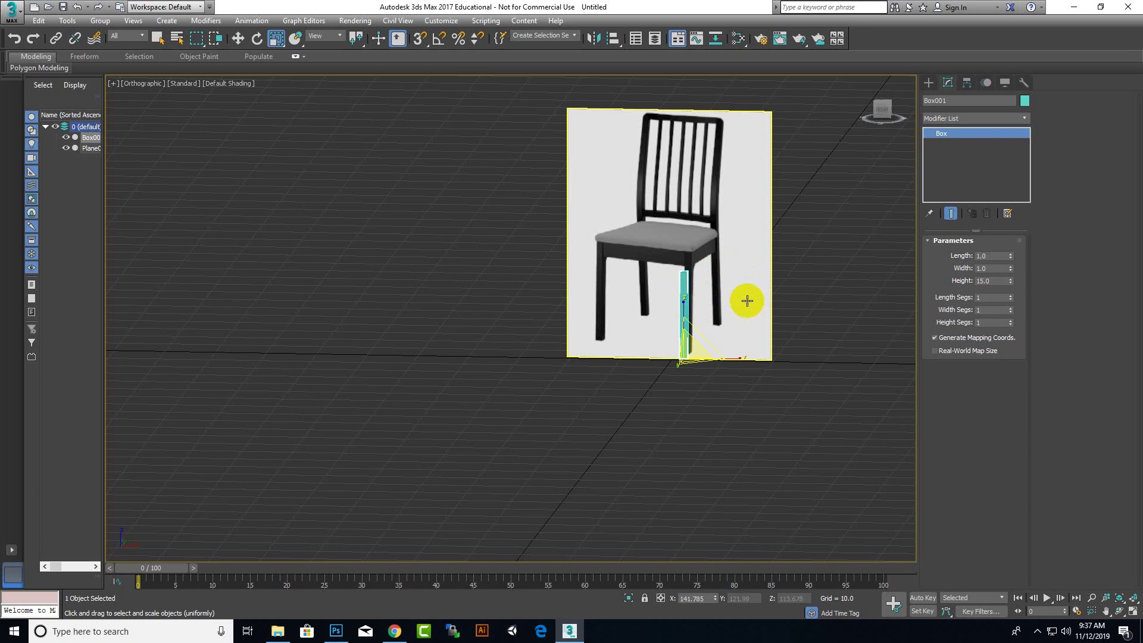
scroll(747, 300, up, 2)
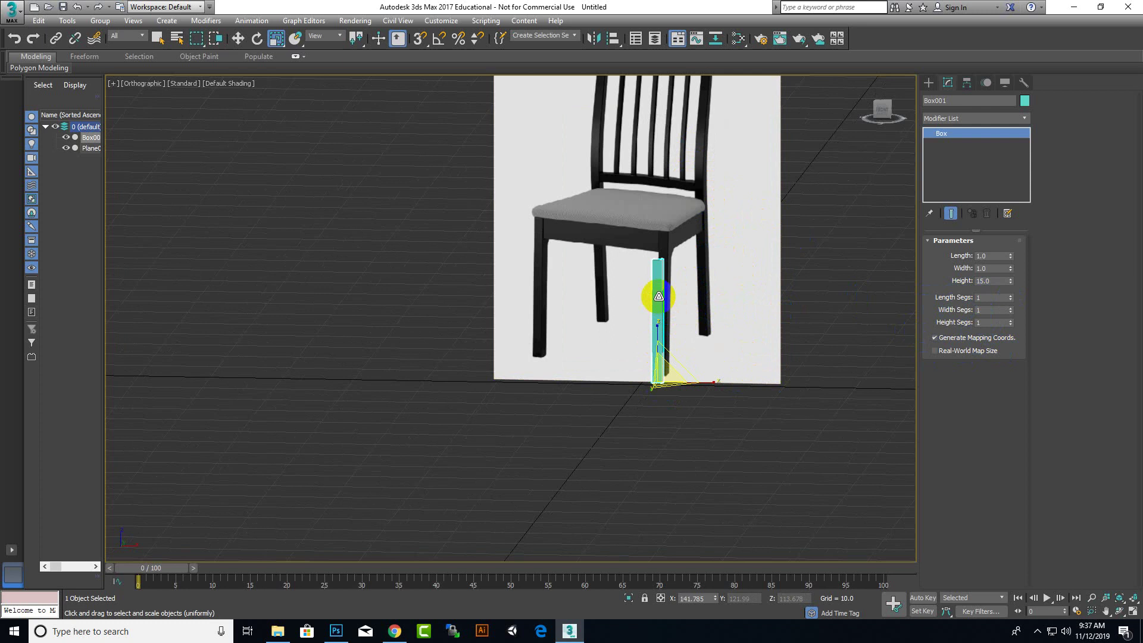
Step: Convert the leg box to Editable Poly and select its side and top polygons one at a time
right_click(659, 300)
mouse_move(714, 415)
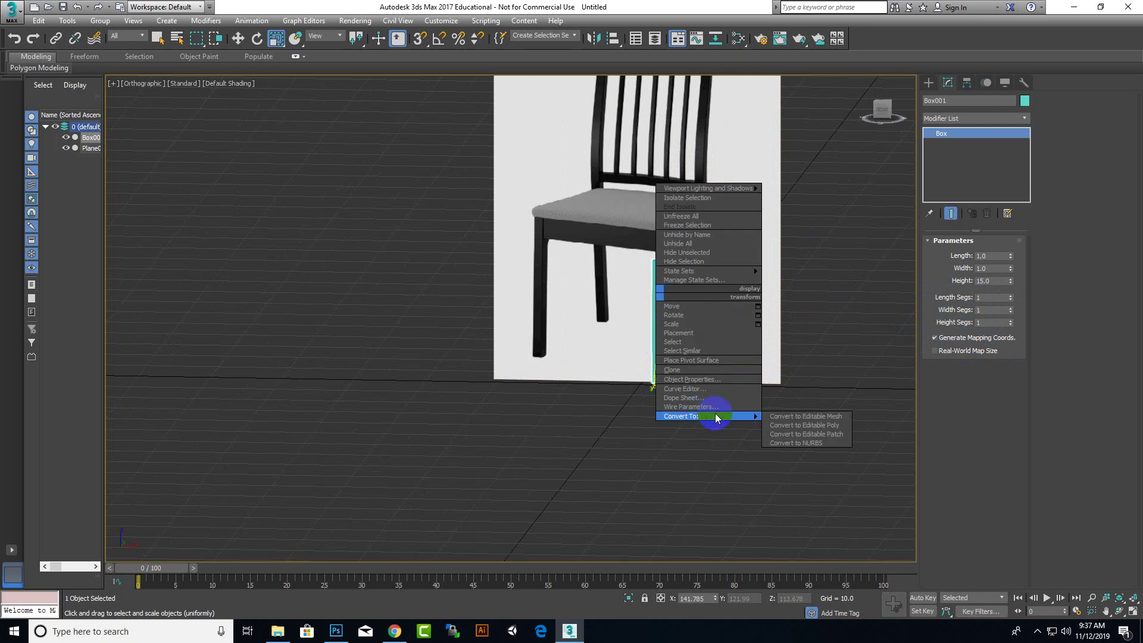
click(835, 428)
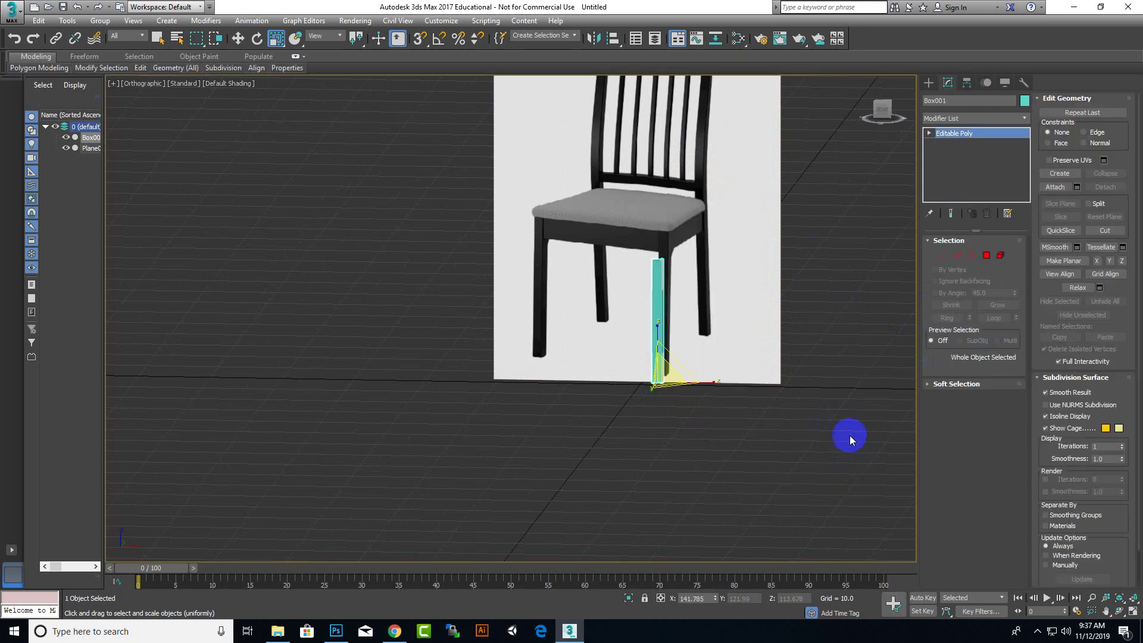
click(986, 254)
click(653, 300)
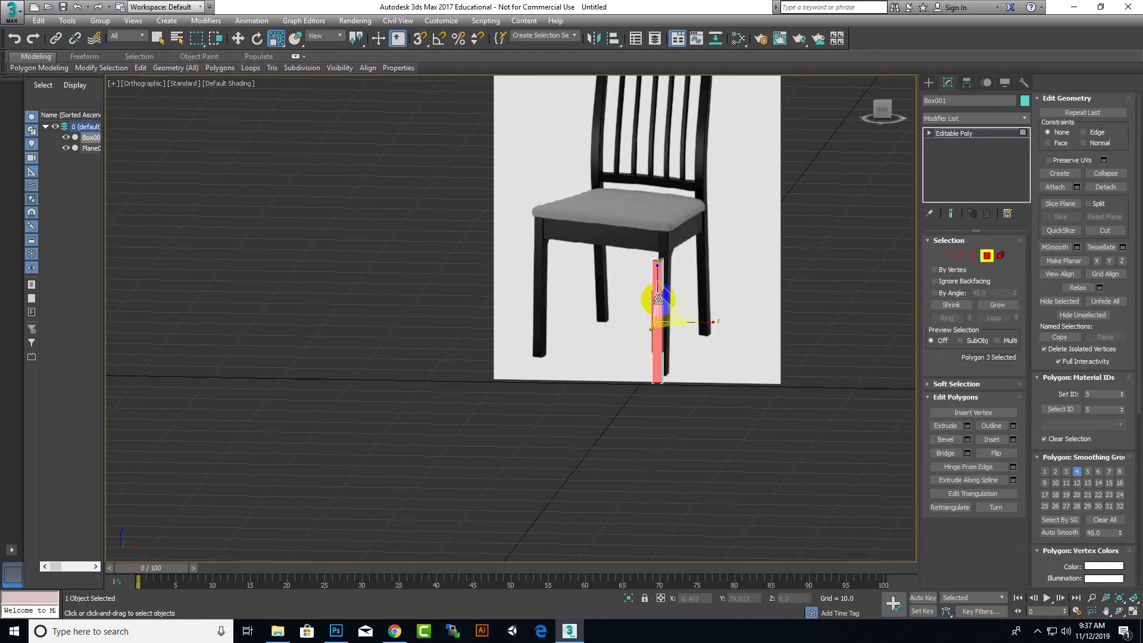
scroll(694, 347, up, 4)
alt+middle_drag(694, 348, 783, 382)
click(627, 357)
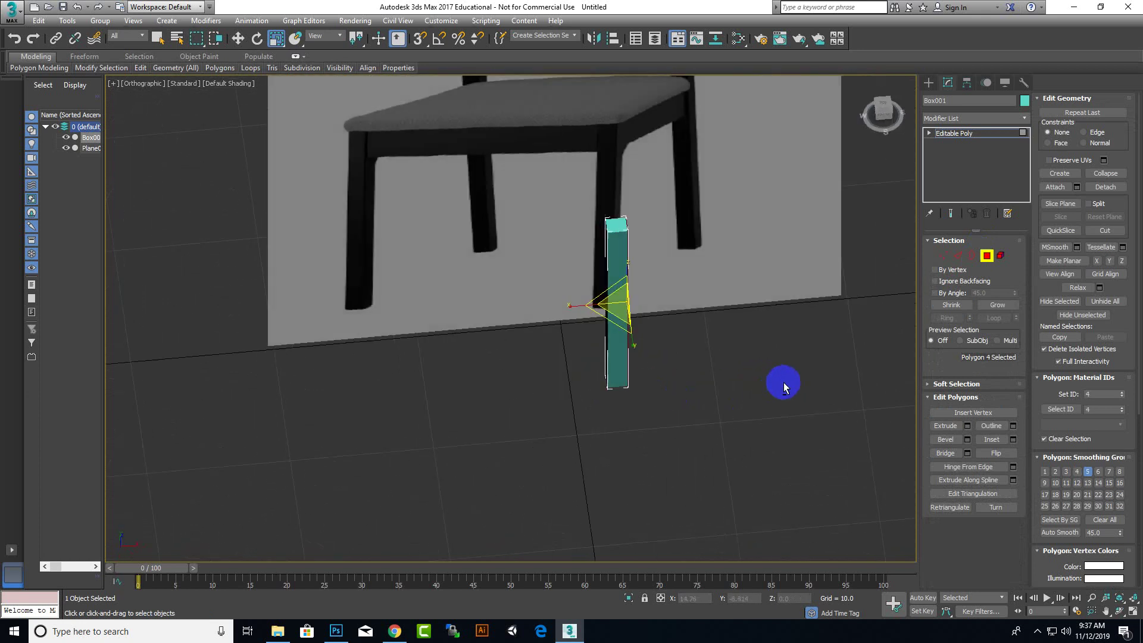
click(619, 229)
alt+middle_drag(643, 351, 681, 314)
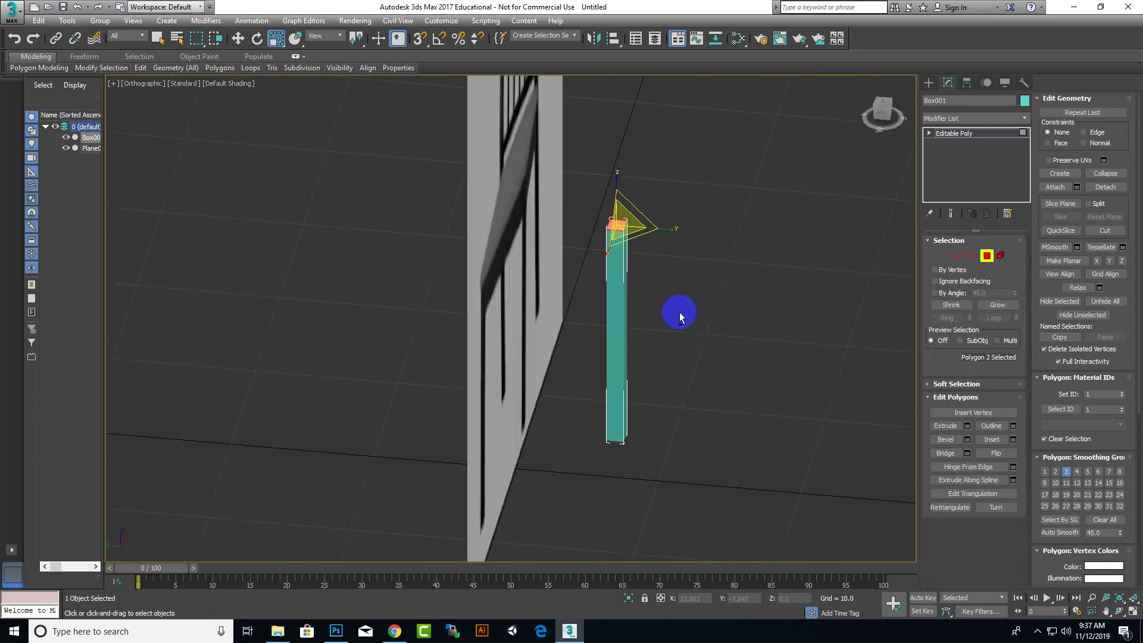
click(631, 319)
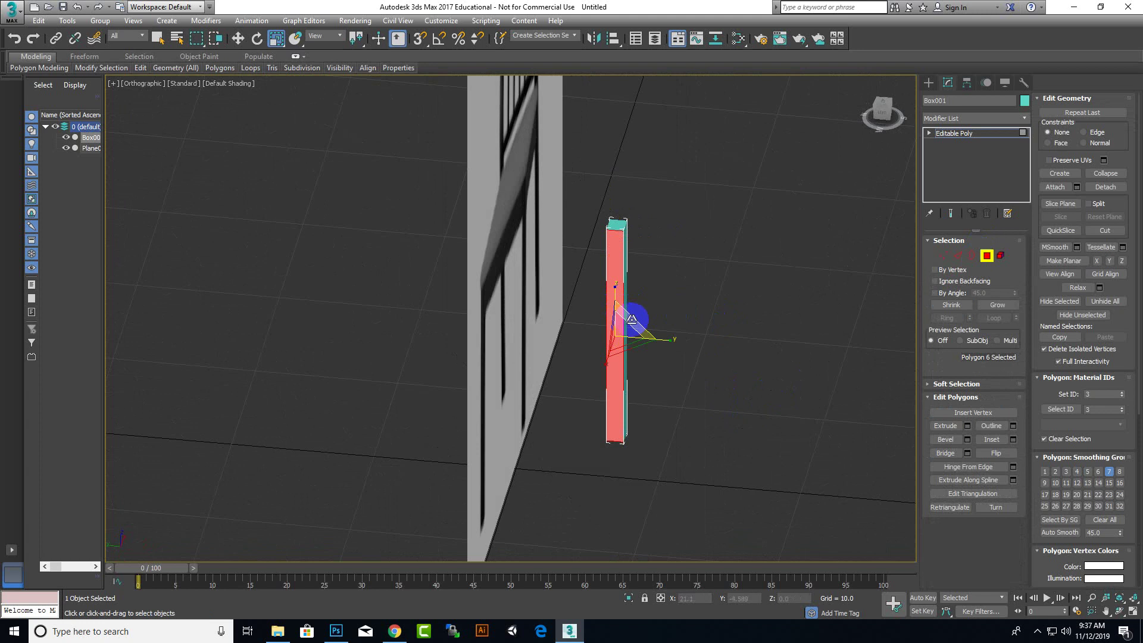
Step: Undo the Editable Poly conversion and set the box's length, width and height segments to 20
key(ctrl+z)
key(ctrl+z)
key(ctrl+z)
key(ctrl+z)
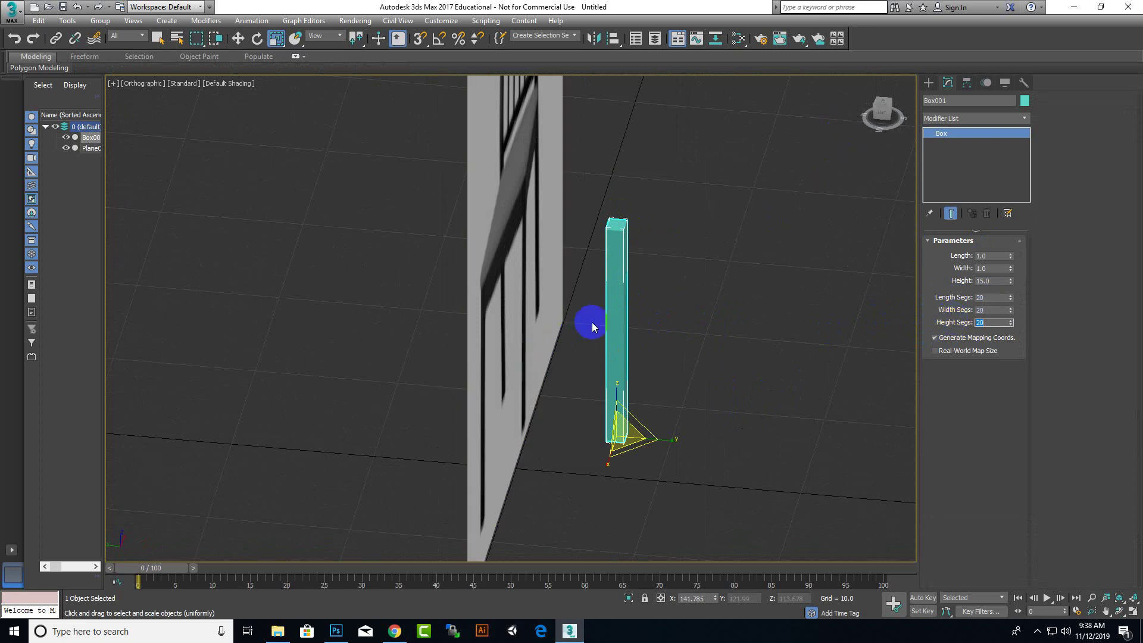
Step: Convert the 20-segment box to Editable Poly and activate polygon selection
right_click(609, 311)
mouse_move(702, 434)
click(759, 442)
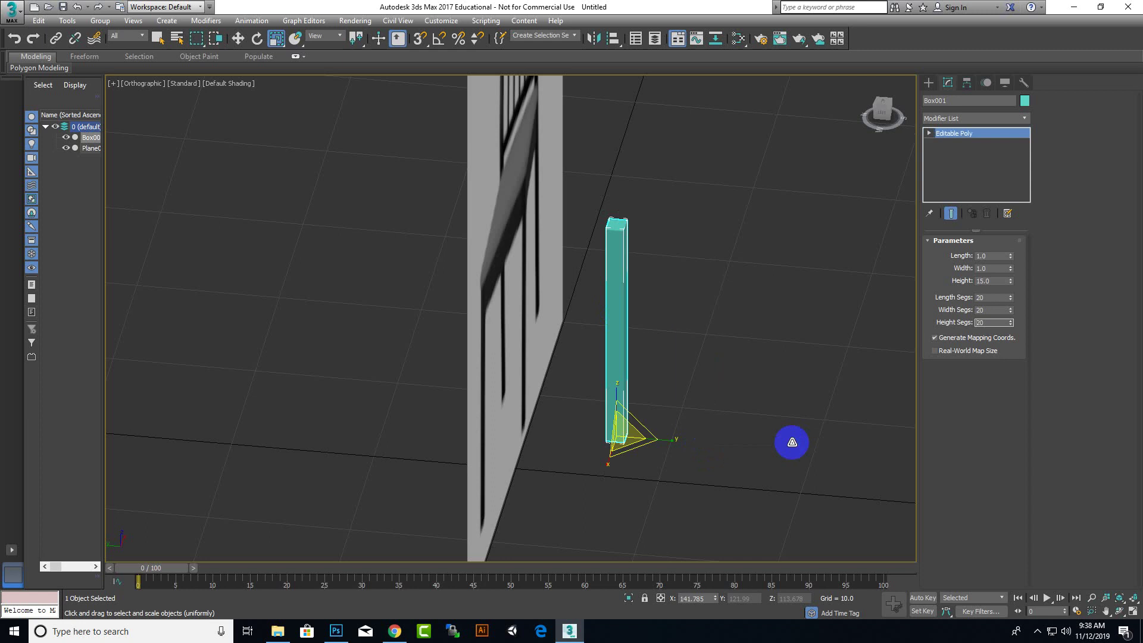
click(983, 257)
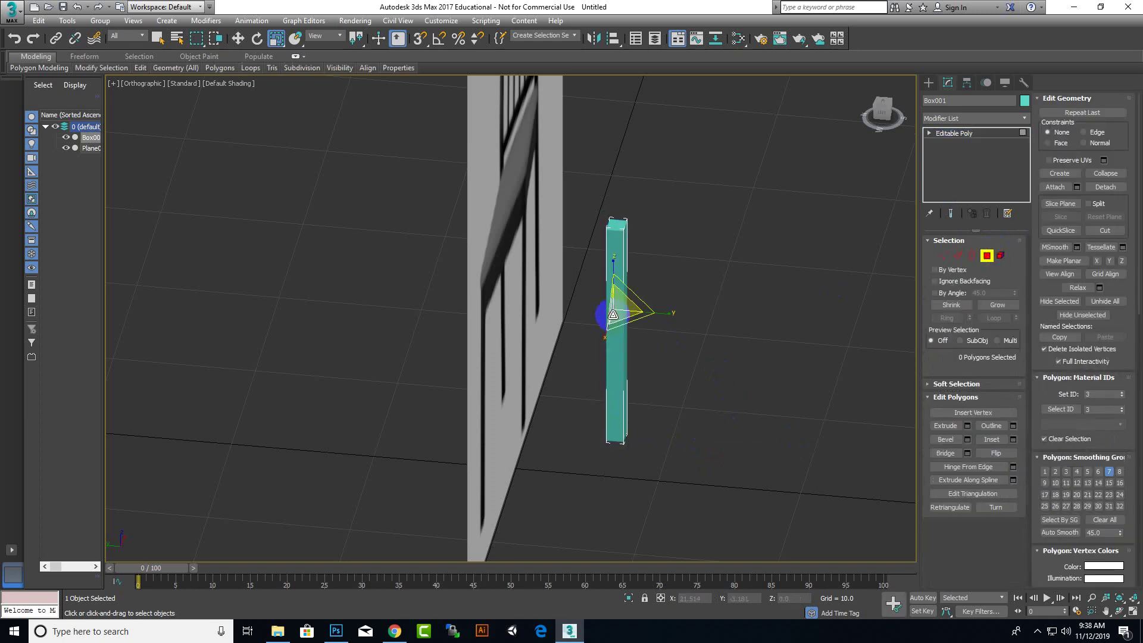
Step: Select small polygons on the leg's lower half and extend the selection into a band around its sides
click(613, 335)
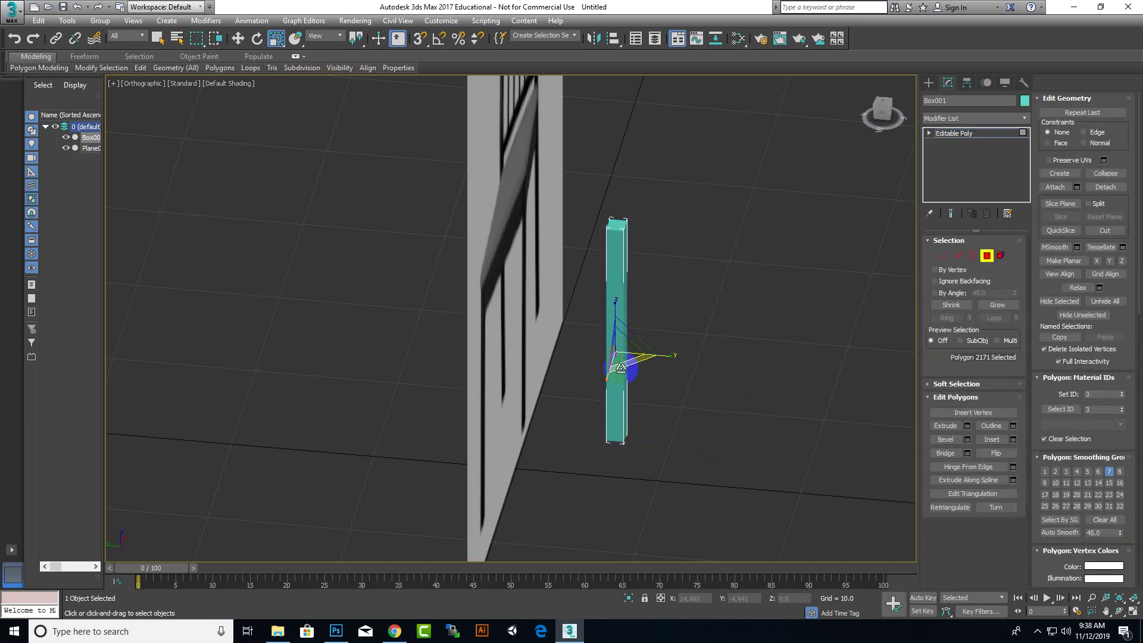
click(618, 381)
scroll(621, 378, up, 5)
key(alt+l)
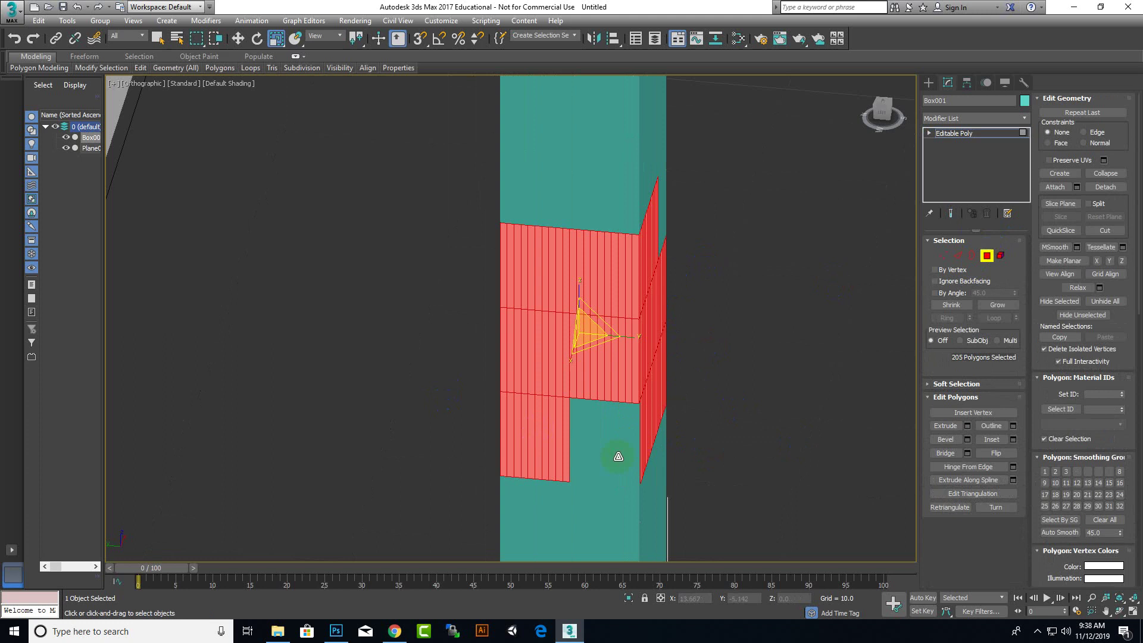
mouse_move(712, 355)
alt+middle_down()
mouse_move(692, 403)
mouse_move(594, 355)
mouse_move(742, 360)
mouse_move(717, 371)
mouse_move(723, 355)
alt+middle_up()
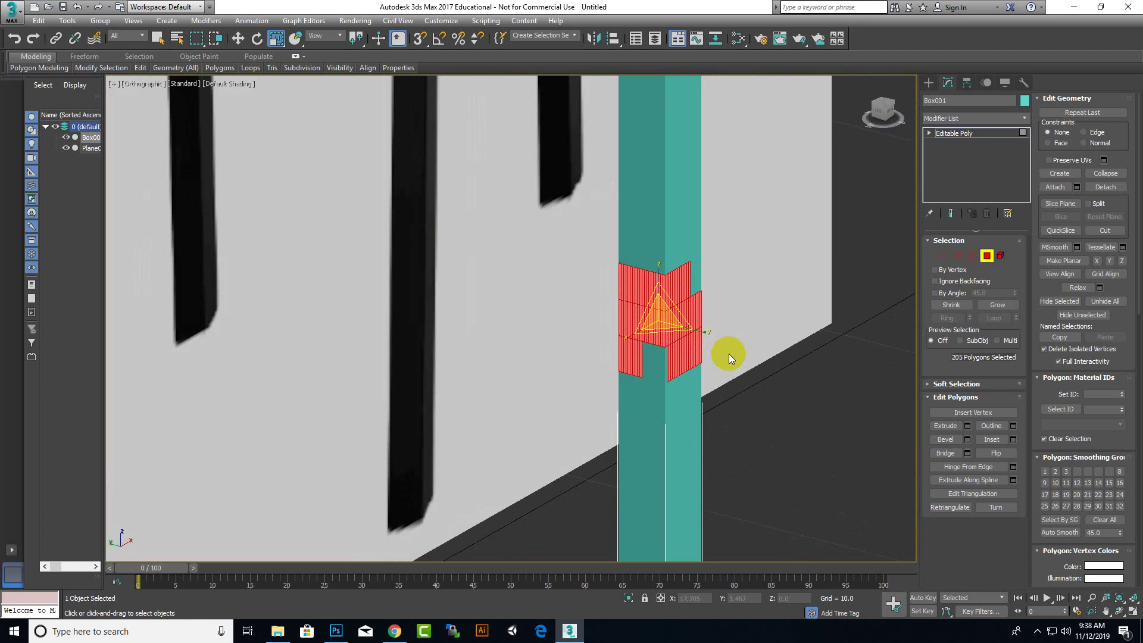
scroll(748, 455, down, 3)
alt+middle_drag(748, 454, 716, 388)
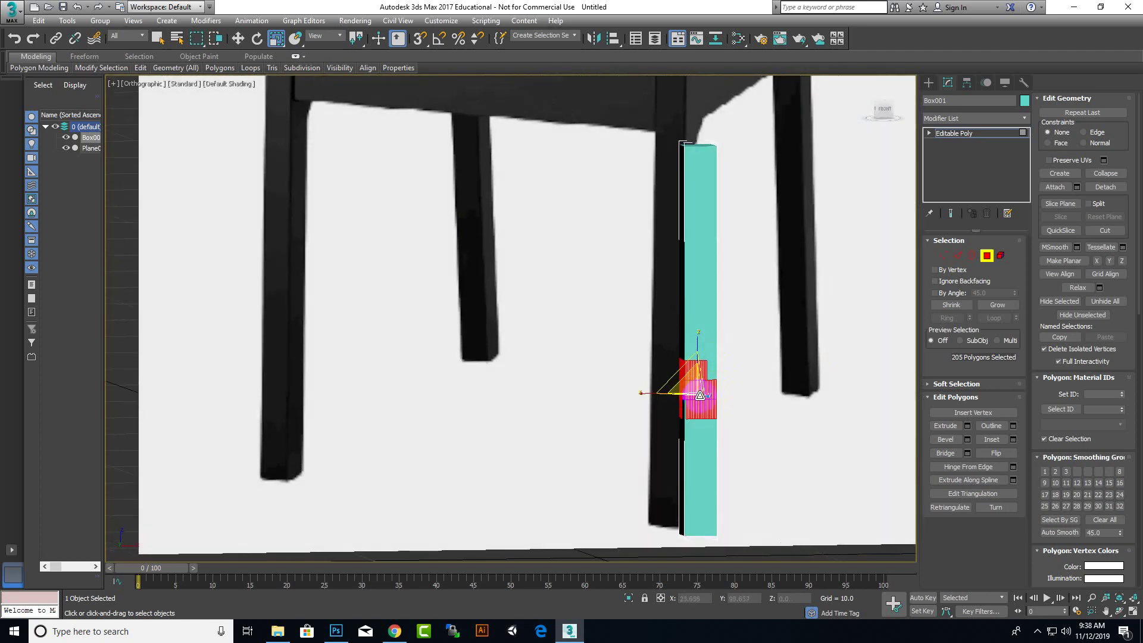
Step: Leave polygon selection and undo the Editable Poly conversion and the added segments, back to 1 segment in each direction
click(986, 256)
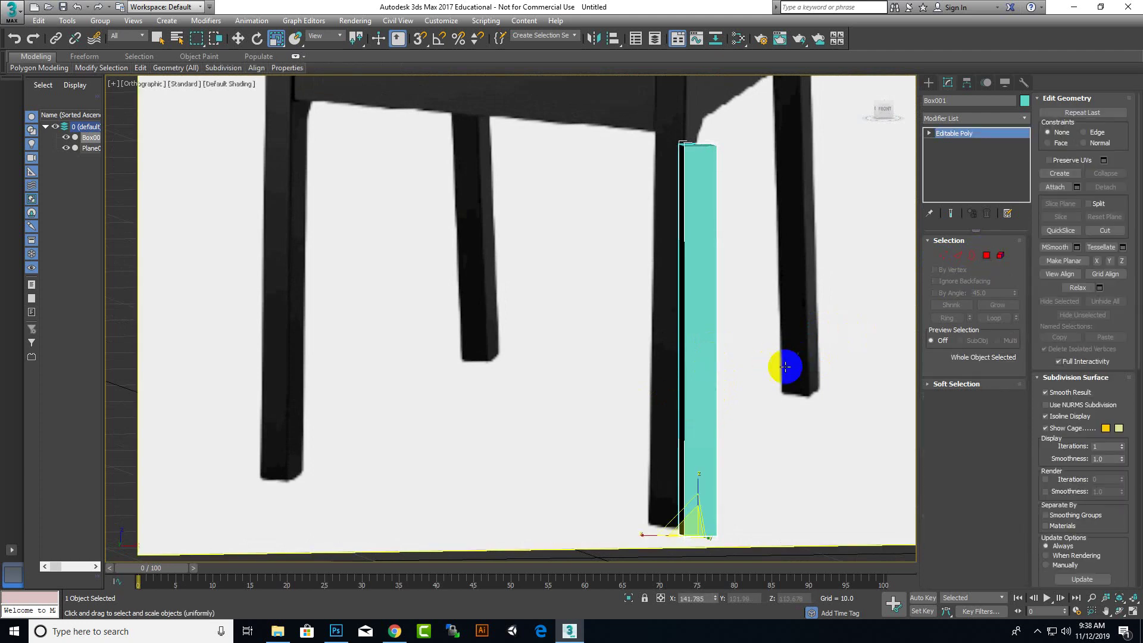
key(ctrl+z)
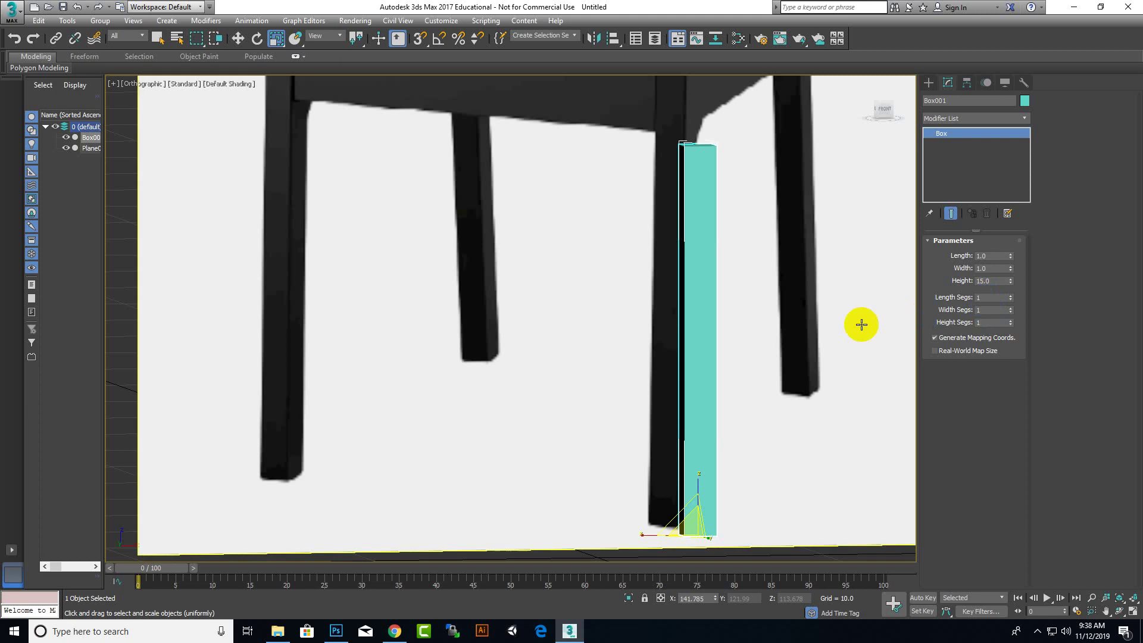
Step: Save the scene as scene.max in the scenes folder
key(ctrl+s)
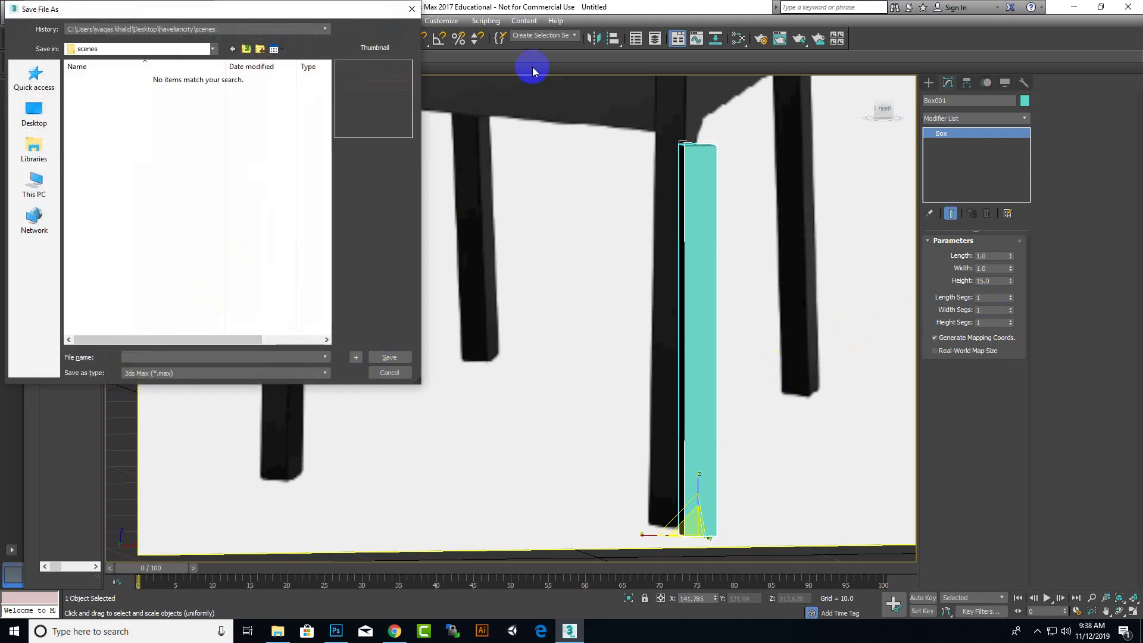
drag(327, 10, 515, 112)
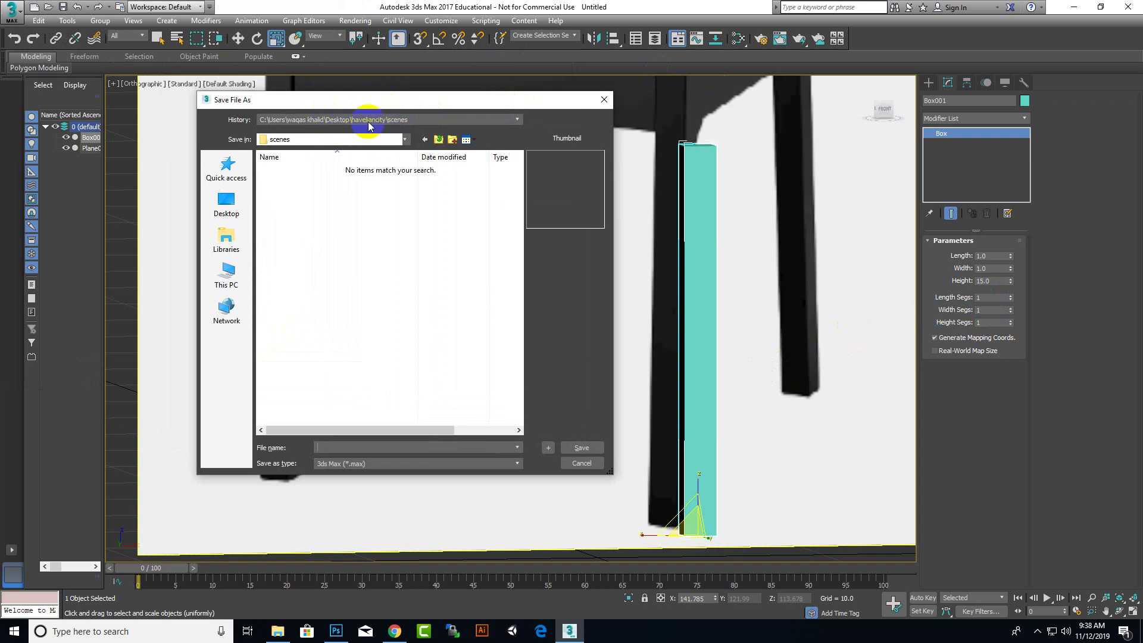
click(359, 448)
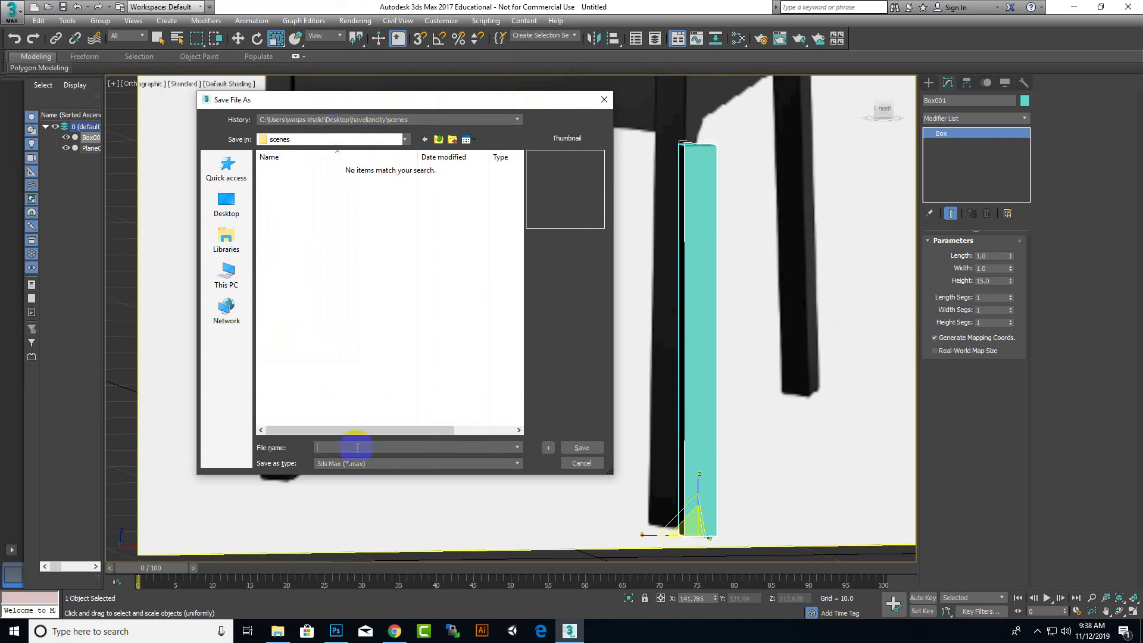
key(Return)
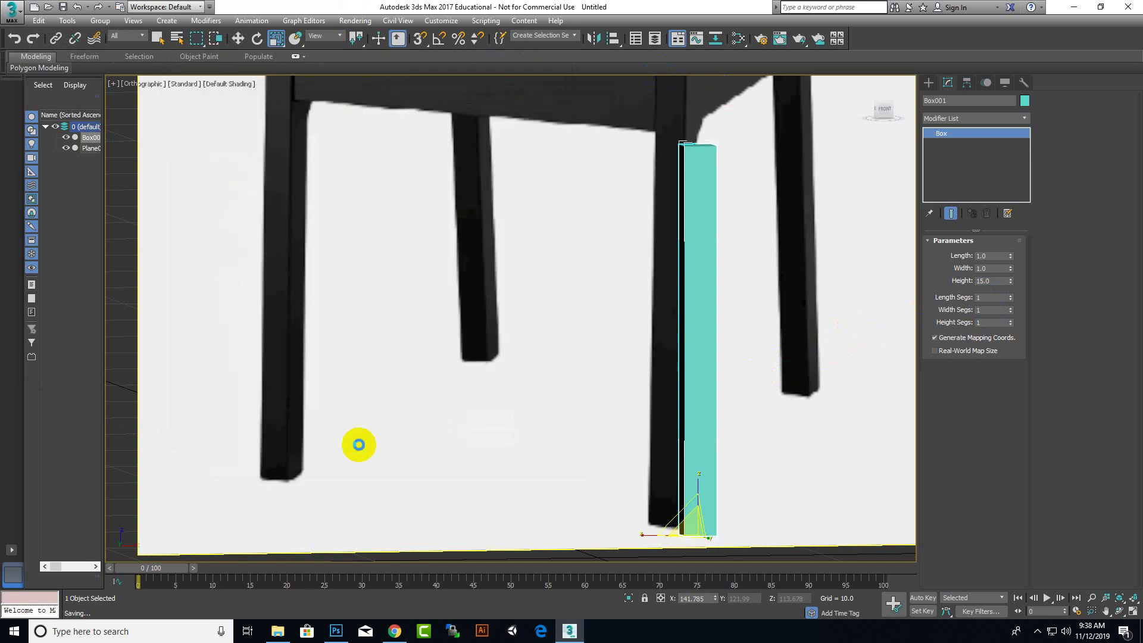
Step: Activate the Move tool, switch to the front view and select only the leg box
click(237, 38)
scroll(554, 237, down, 5)
scroll(594, 319, up, 1)
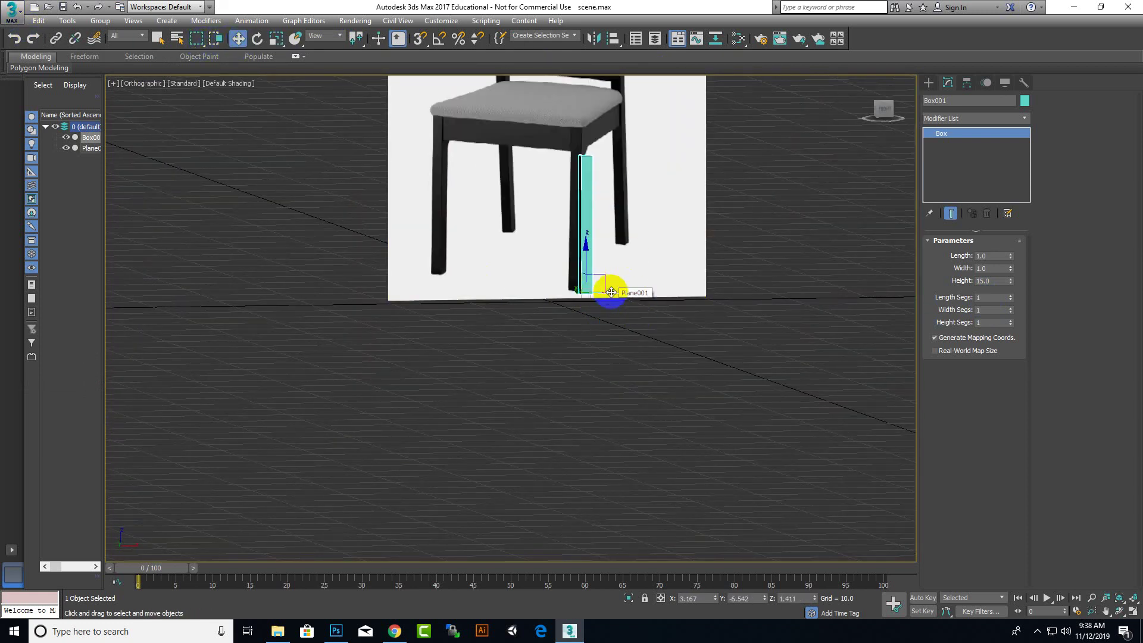
key(f)
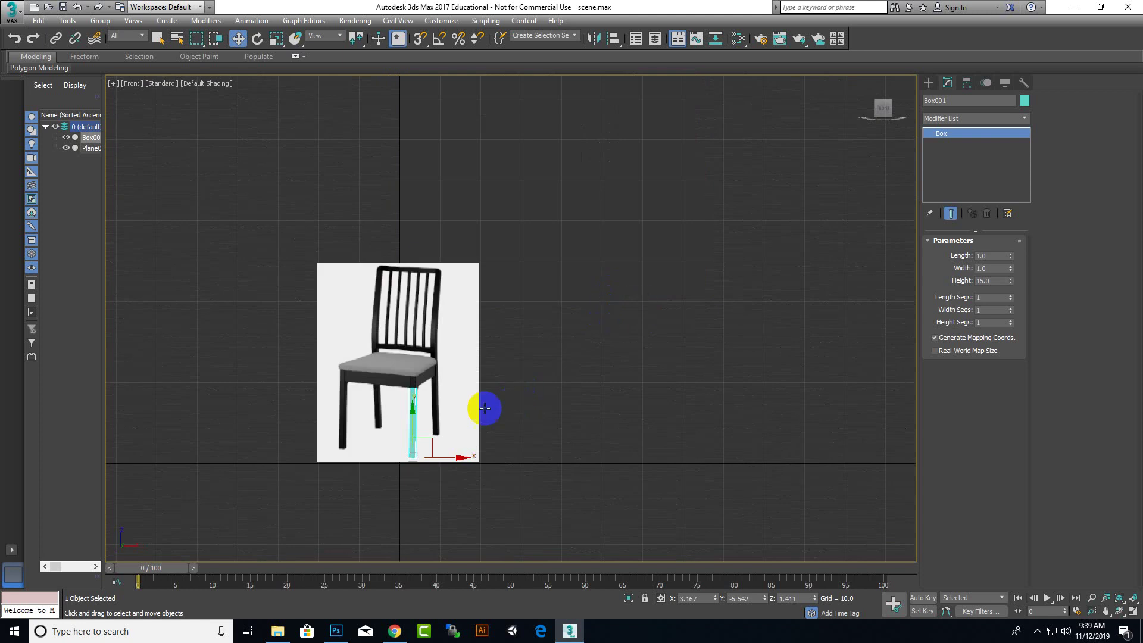
scroll(470, 411, up, 3)
click(441, 473)
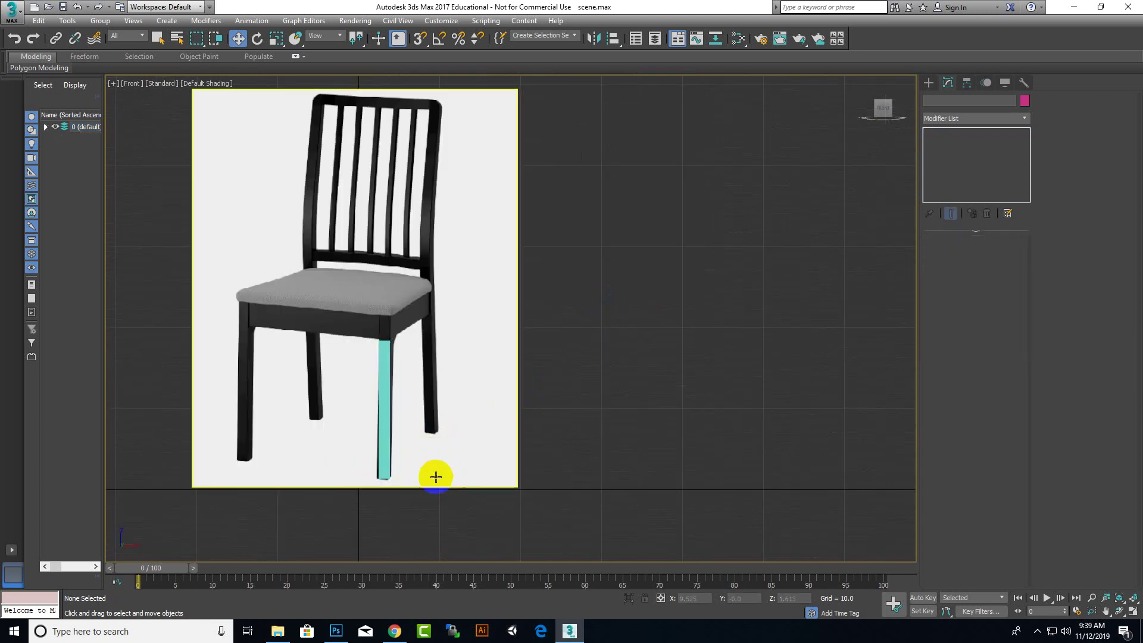
scroll(396, 437, down, 2)
click(385, 434)
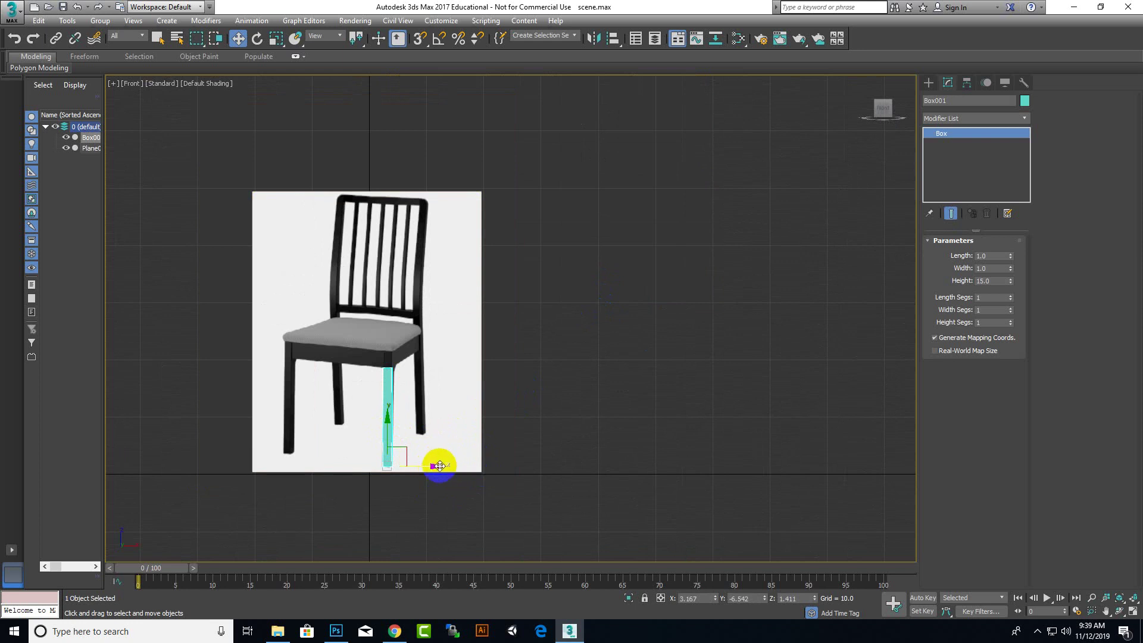
click(440, 466)
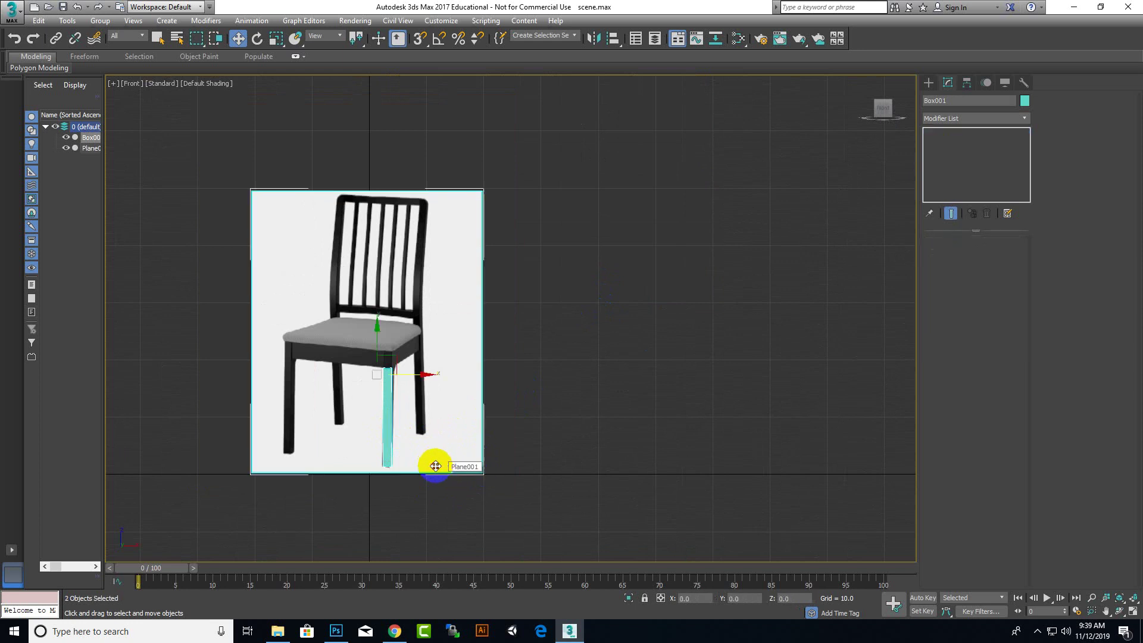
click(388, 430)
Step: Clone the leg box as a single copy and position it over the right rear leg in the reference image
mouse_move(436, 466)
shift+mouse_down()
mouse_move(455, 469)
mouse_move(464, 494)
shift+mouse_up()
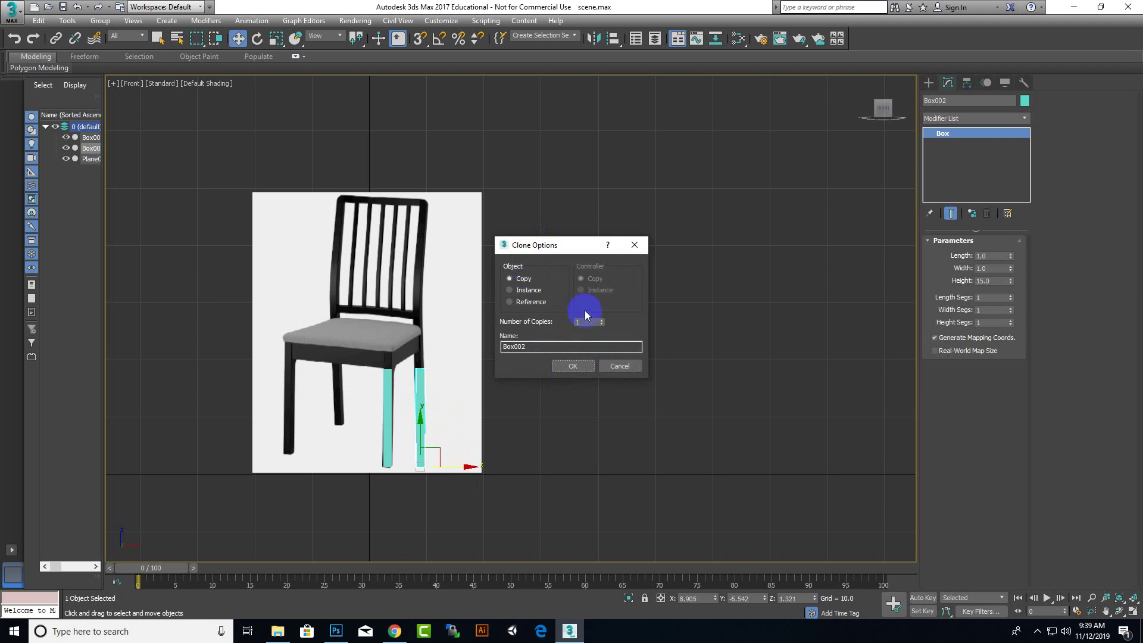
click(568, 365)
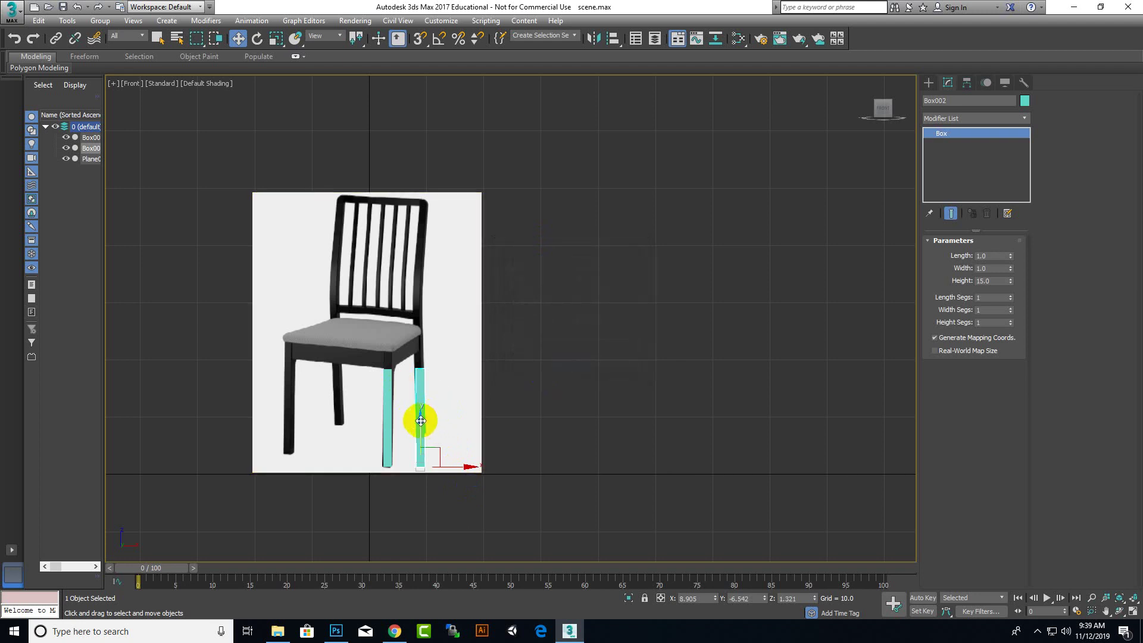
drag(421, 421, 431, 391)
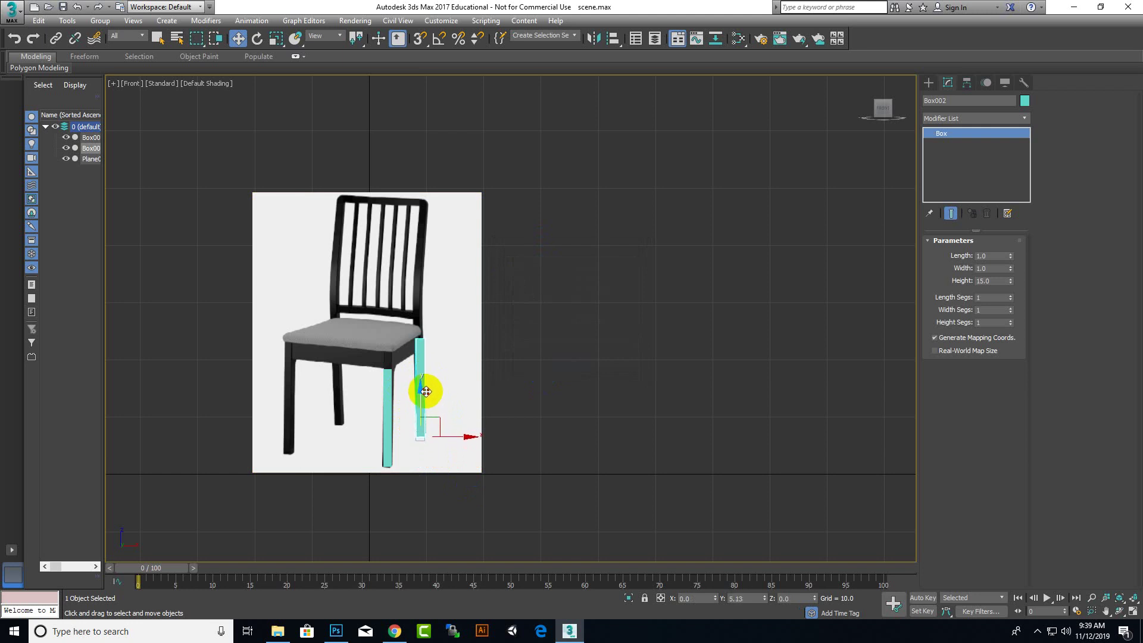
drag(426, 391, 424, 405)
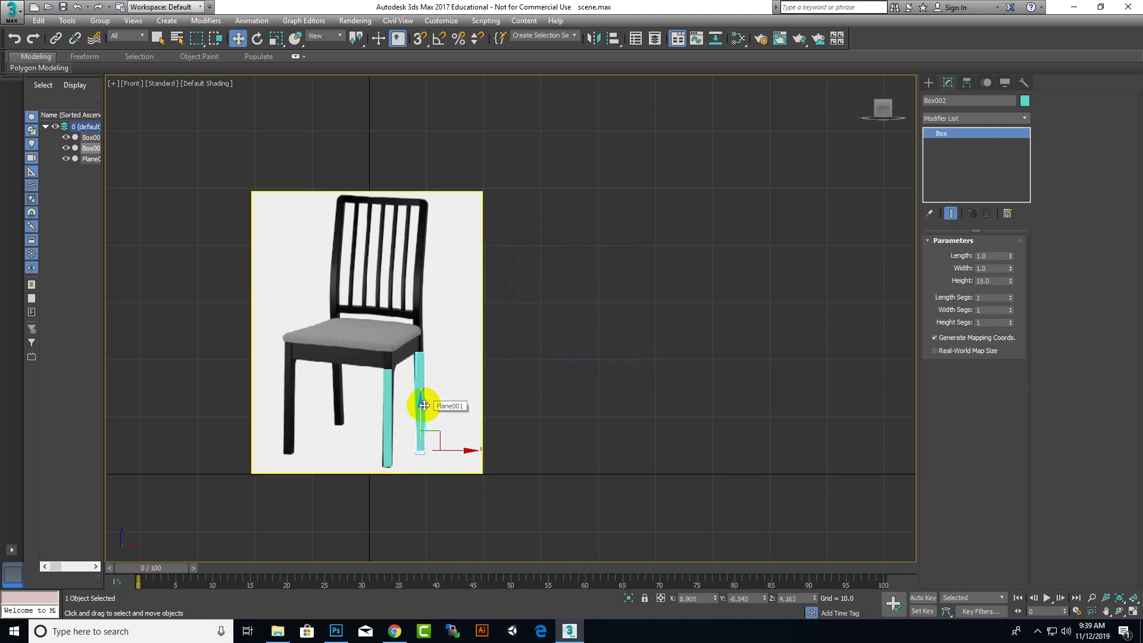
Step: Undo the copied leg and its moves, and cancel another sideways move of the original leg
key(ctrl+z)
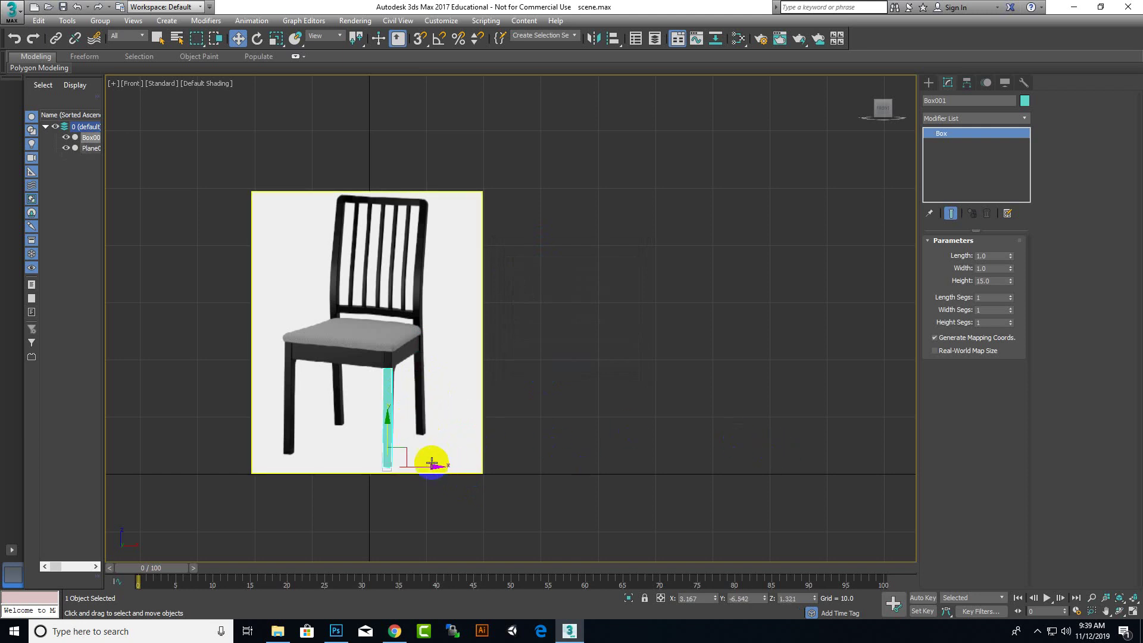
drag(433, 466, 499, 453)
right_click(498, 453)
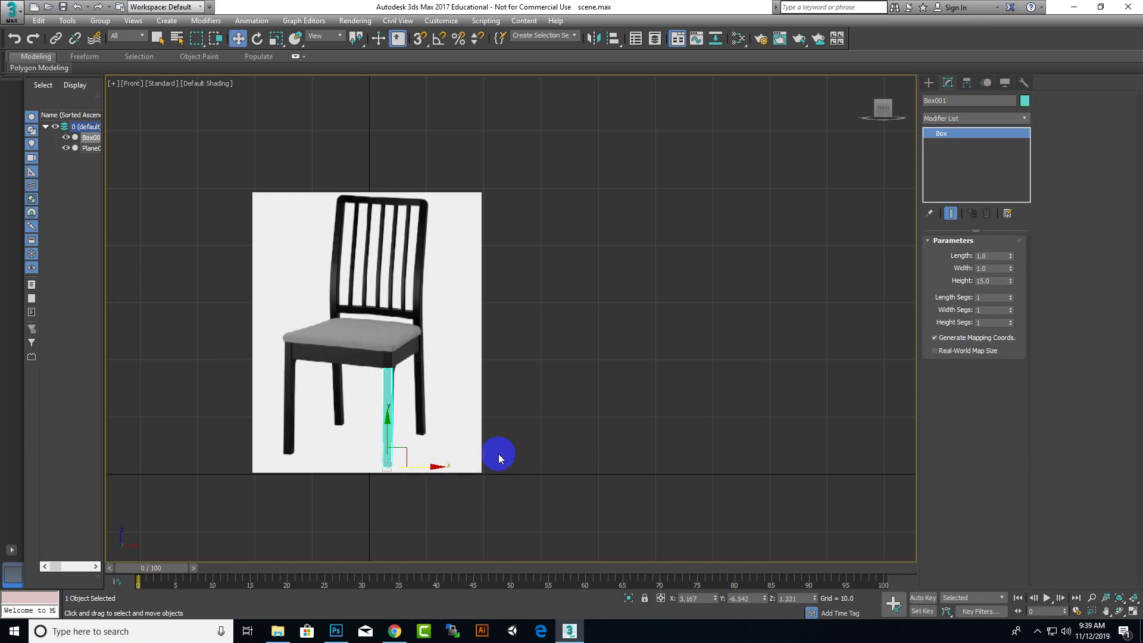
Step: Move the reference image plane sideways, well clear of the leg box, and reselect the leg box
click(332, 319)
drag(428, 332, 817, 429)
click(388, 426)
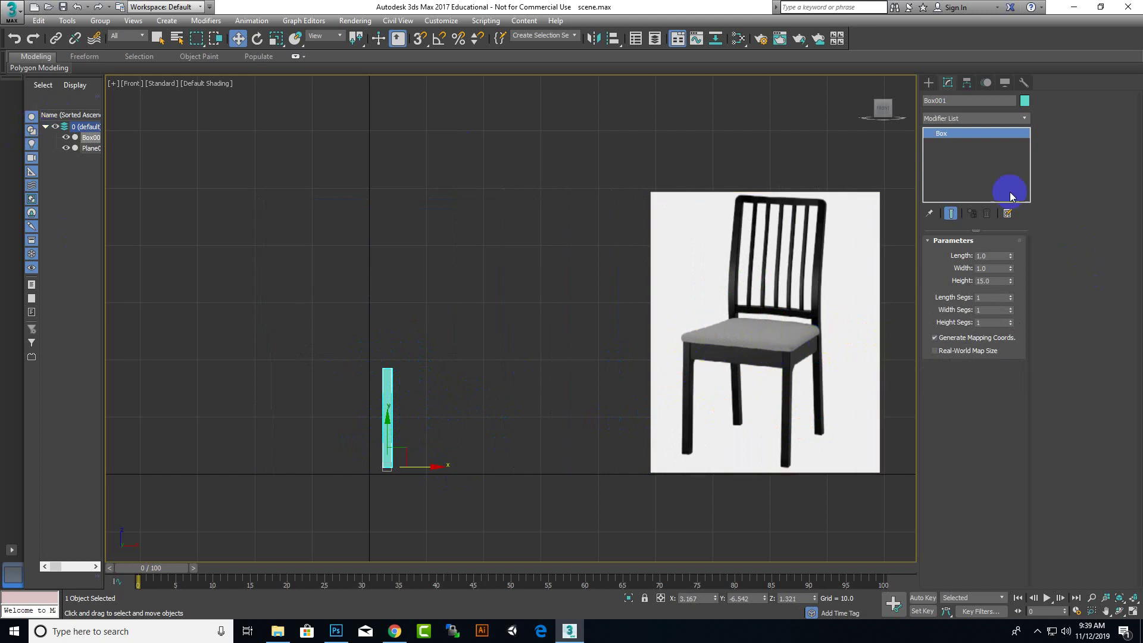
Step: Create a box beside the foot of the leg, about 2.6 in length, 15.6 in width and 17.6 in height
click(928, 83)
click(957, 155)
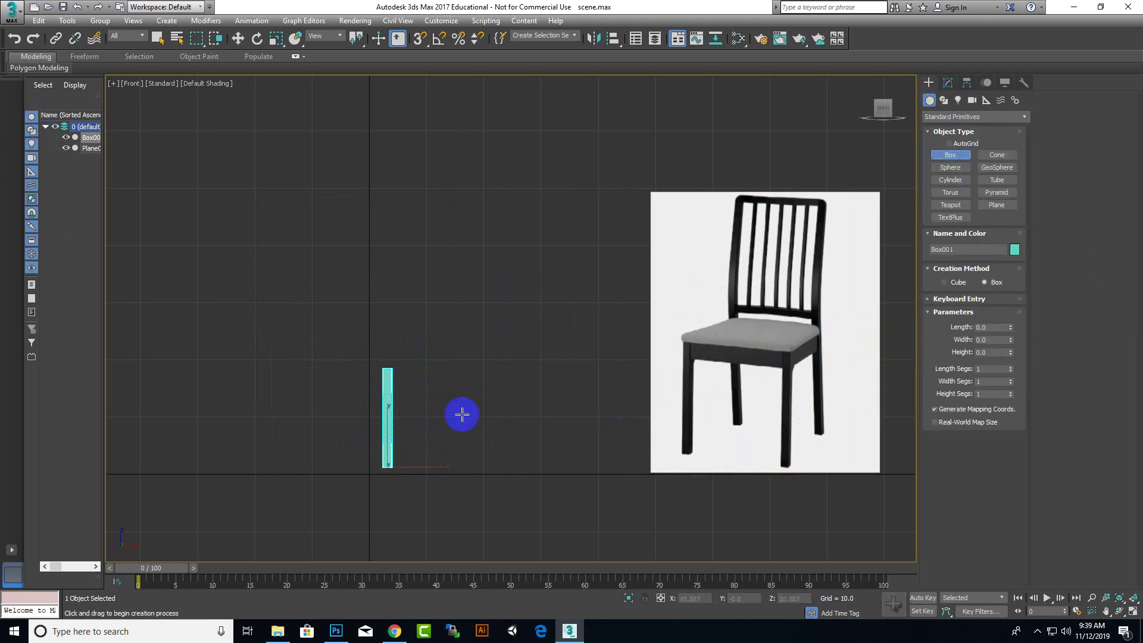
drag(397, 478, 485, 464)
scroll(517, 431, down, 2)
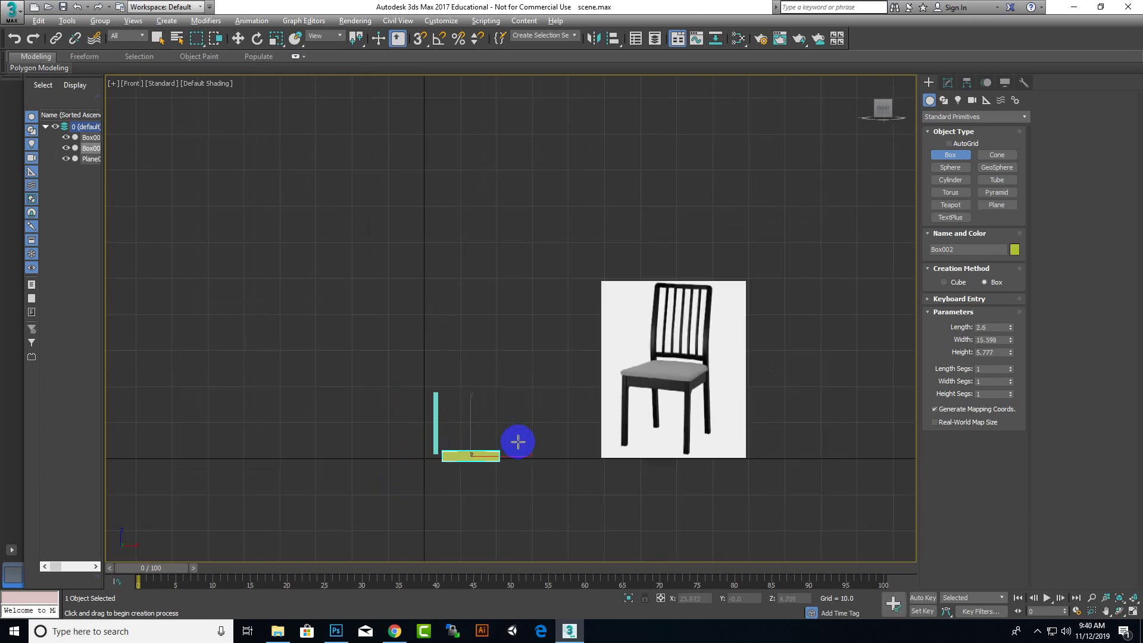
key(p)
click(778, 250)
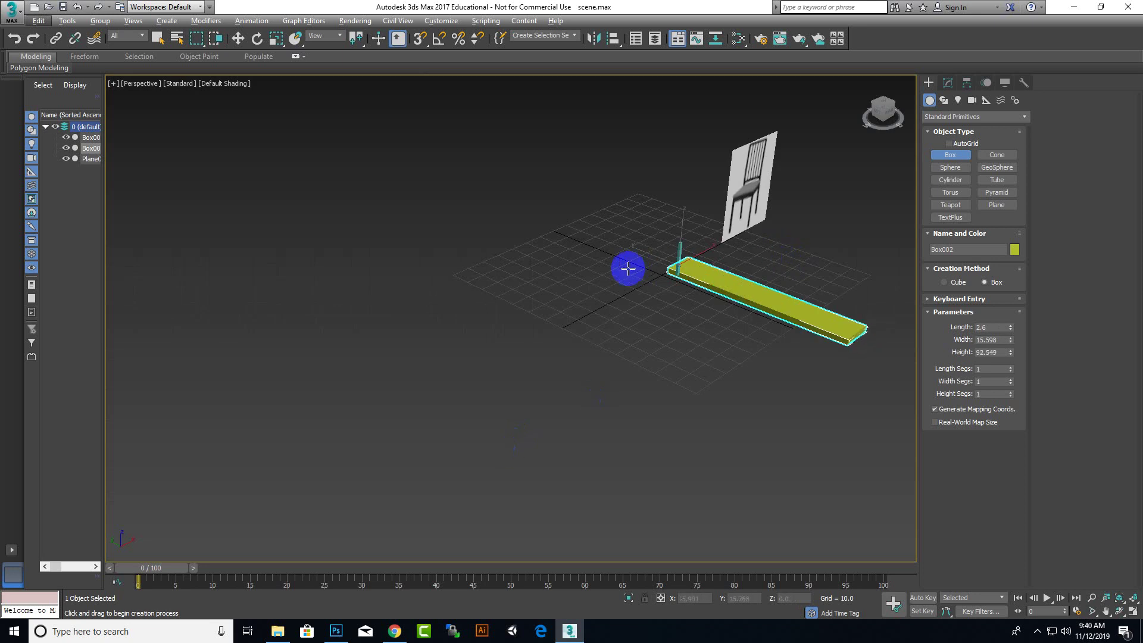
scroll(765, 262, up, 4)
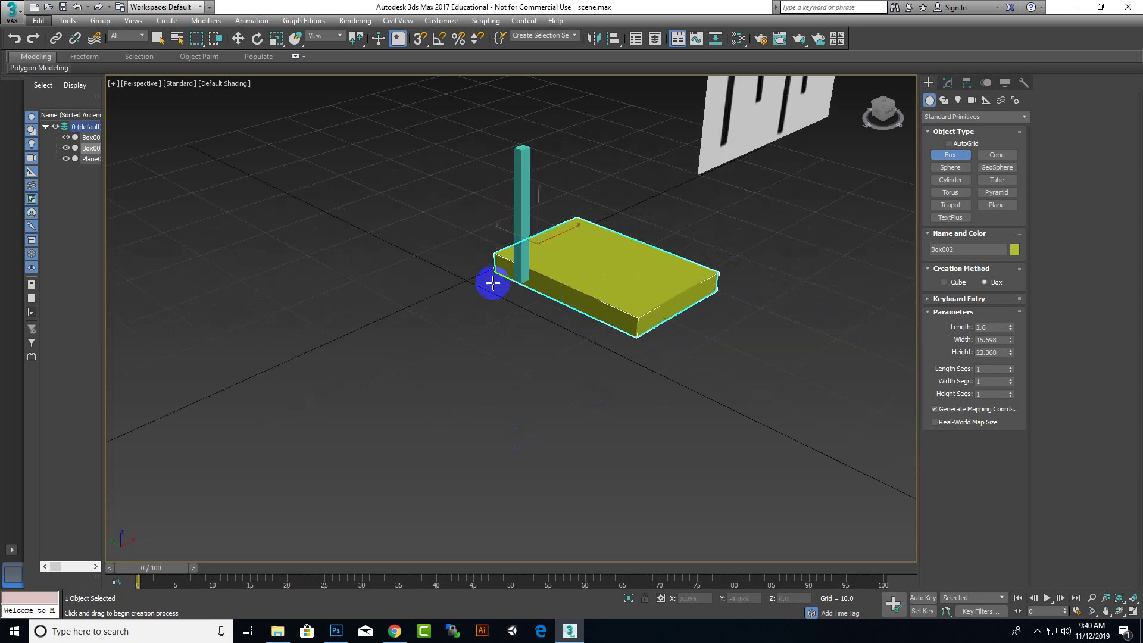
scroll(512, 277, down, 5)
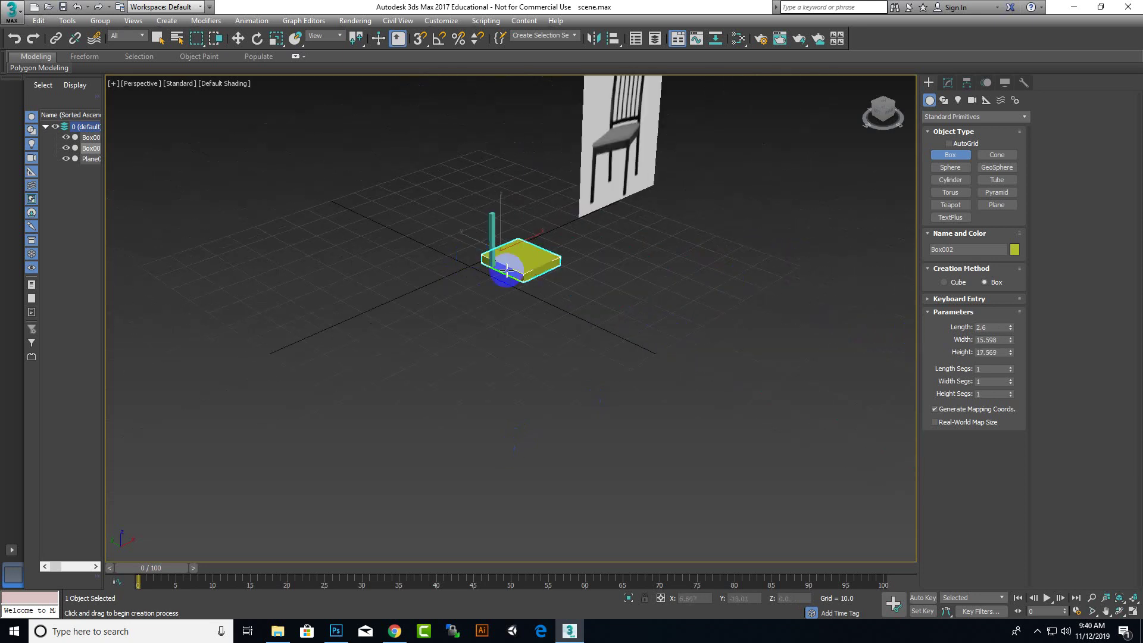
scroll(530, 288, up, 3)
scroll(607, 235, down, 2)
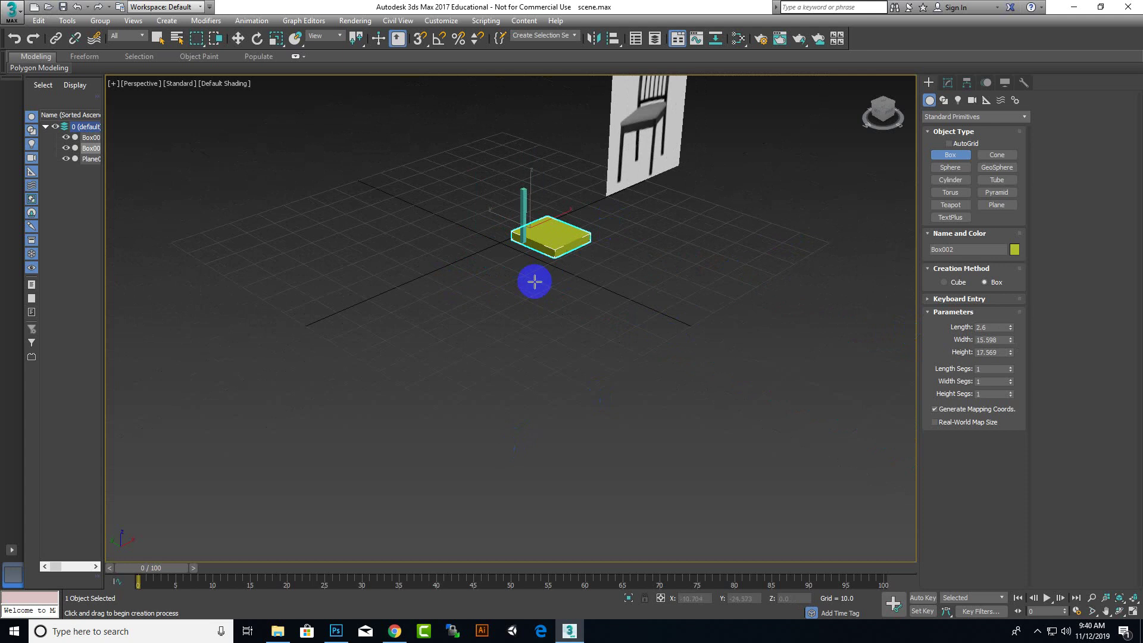
key(f)
scroll(526, 484, up, 2)
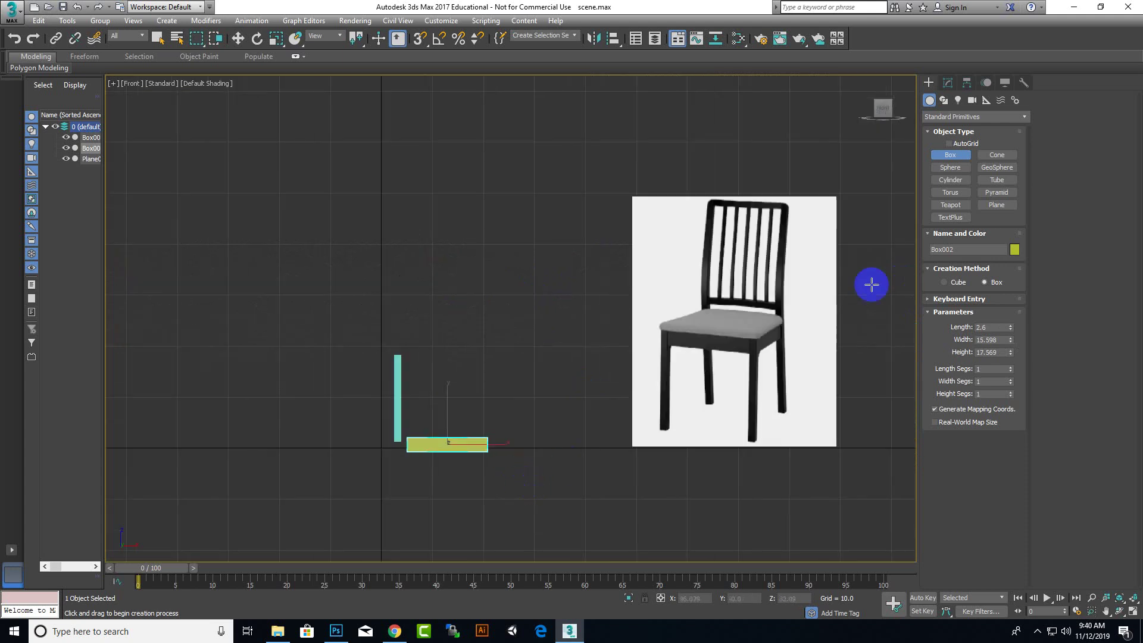
Step: Move the new box up to the top of the leg and against the leg's side, with their top edges aligned
click(246, 44)
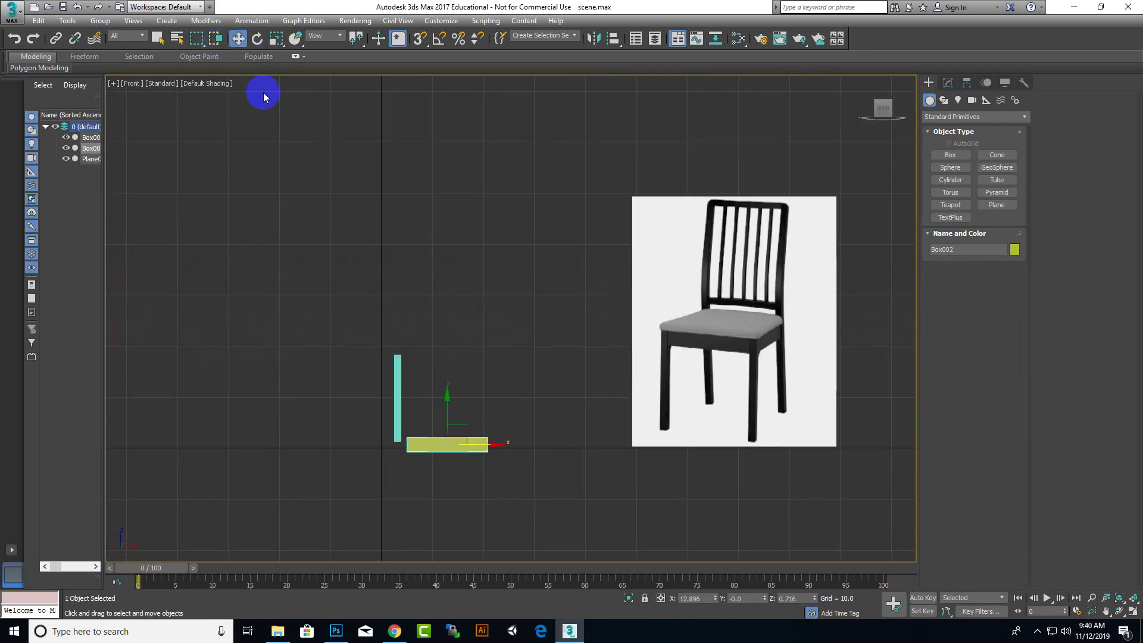
click(446, 396)
click(445, 444)
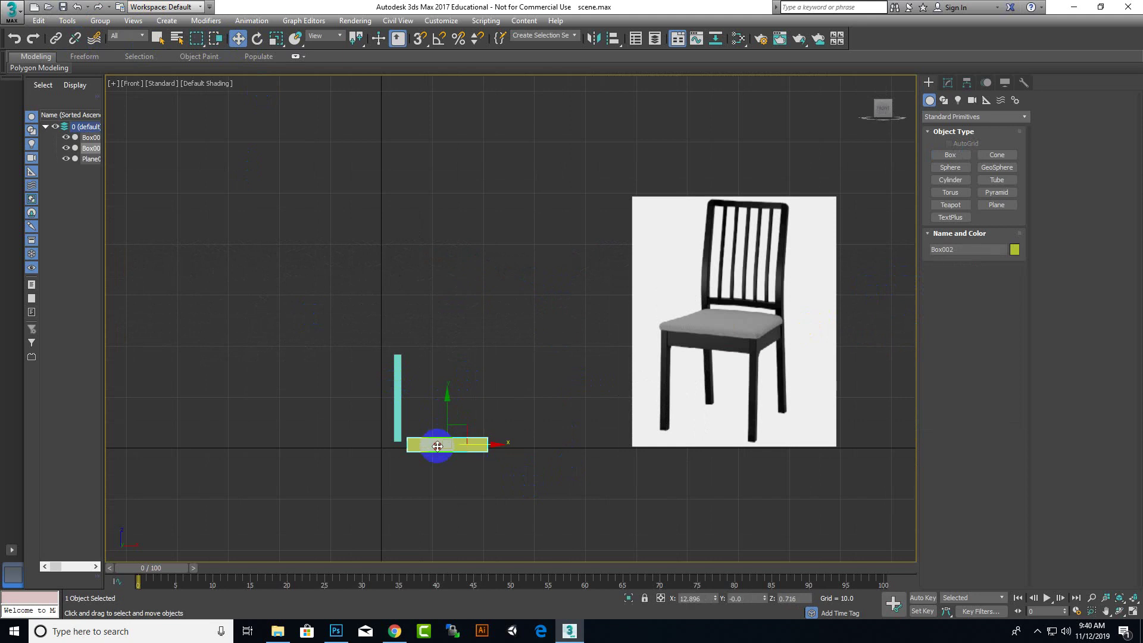
drag(447, 400, 424, 321)
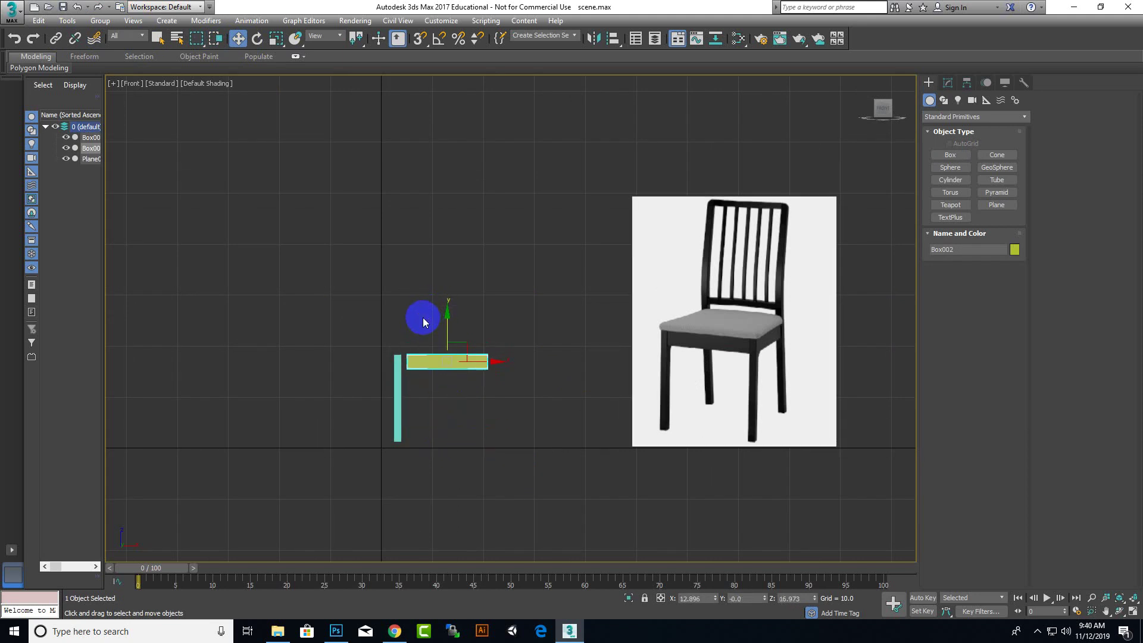
drag(494, 360, 484, 361)
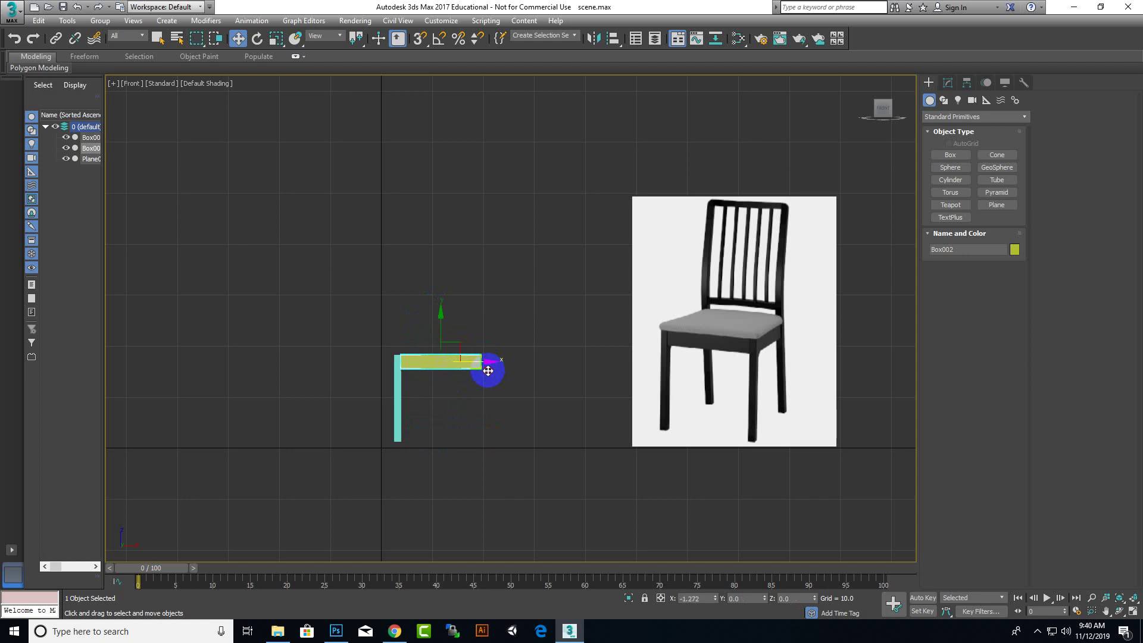
drag(439, 316, 443, 319)
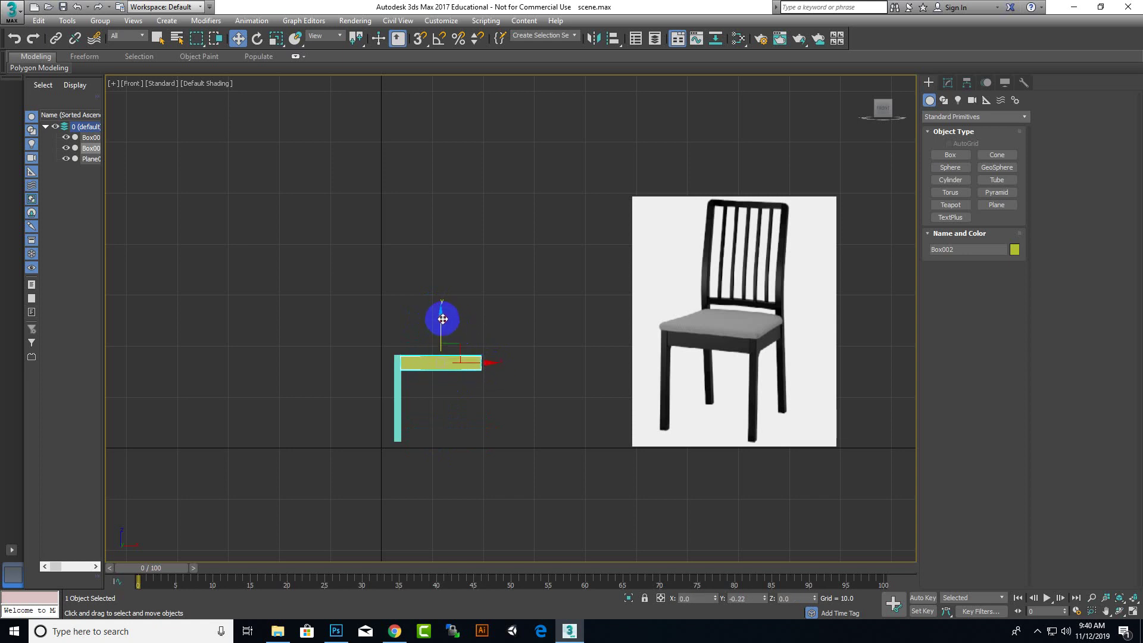
Step: Set the seat frame box's width to 15, length to 2 and height to 15
click(948, 83)
click(954, 303)
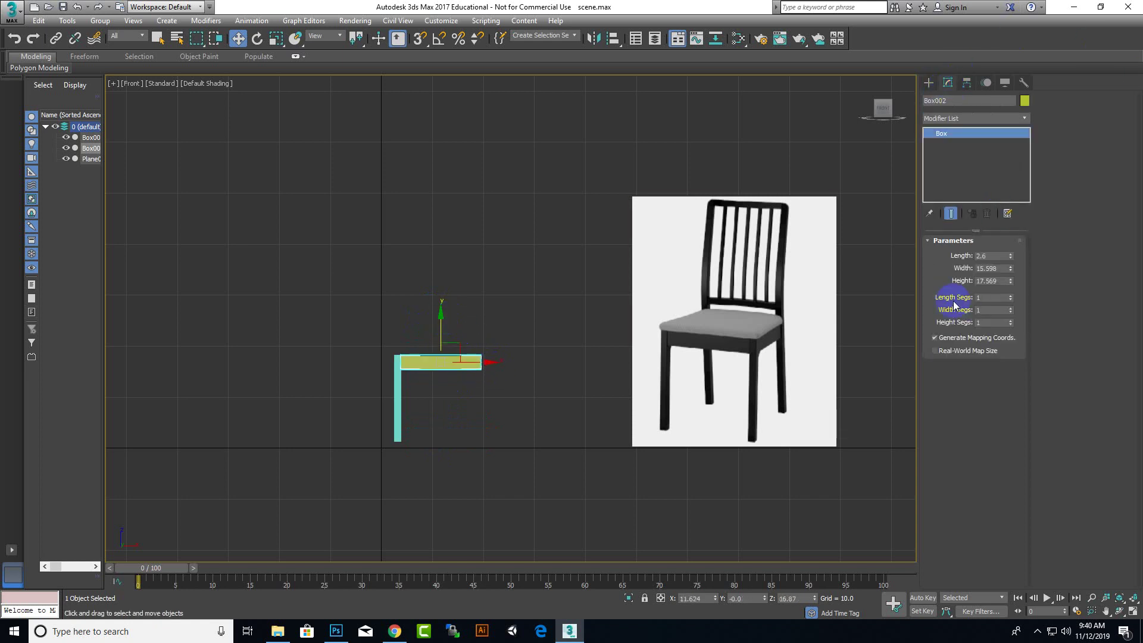
double_click(1000, 269)
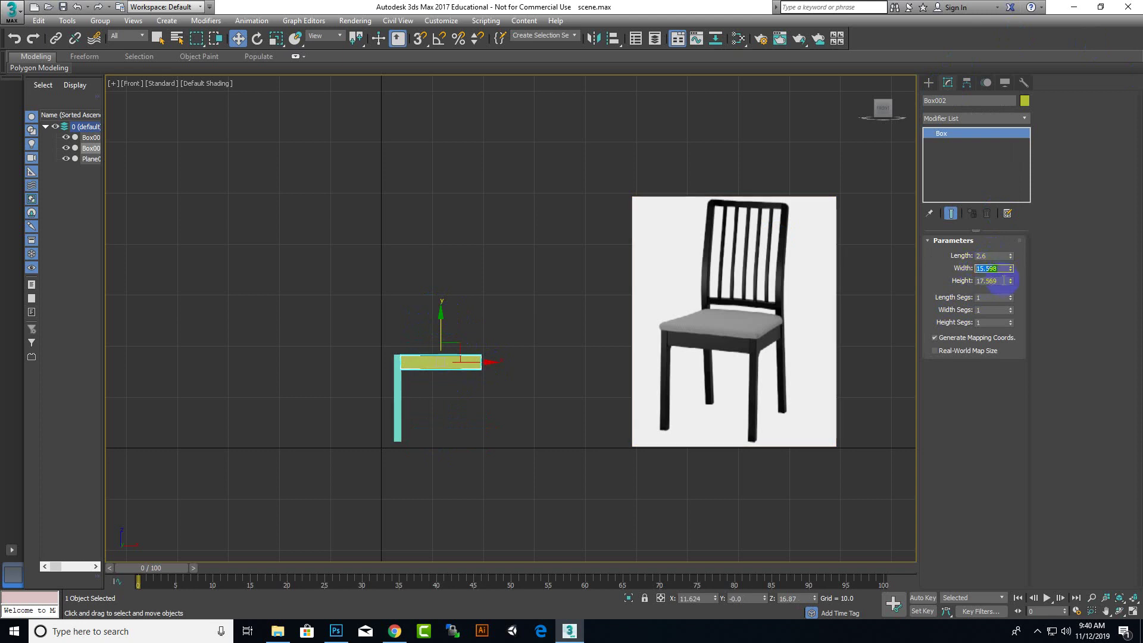
text(15)
key(Return)
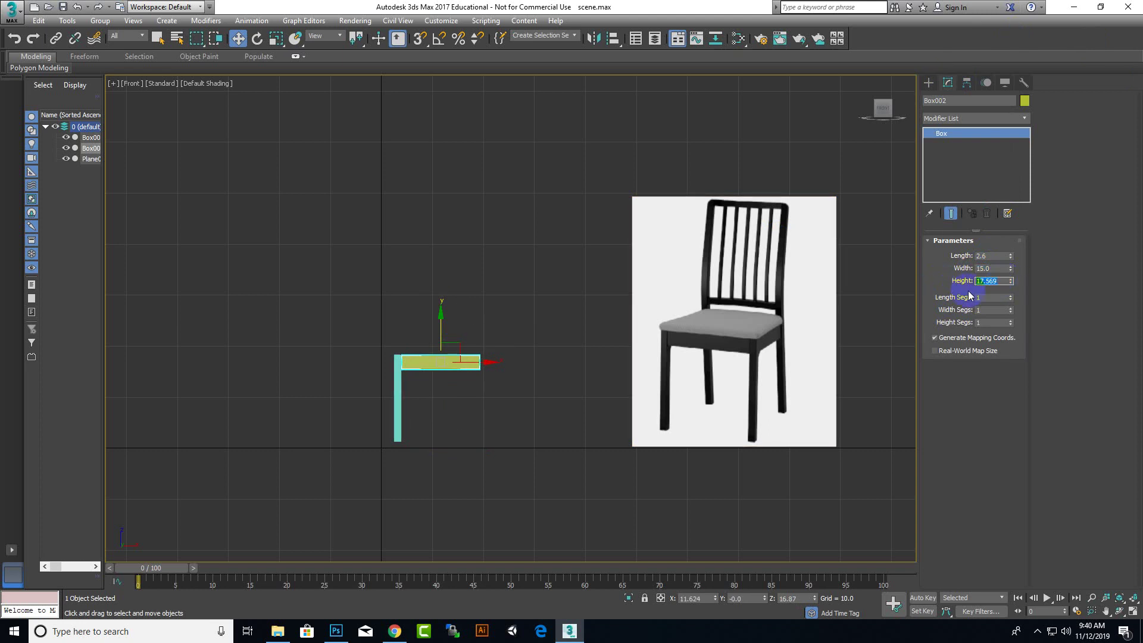
click(993, 256)
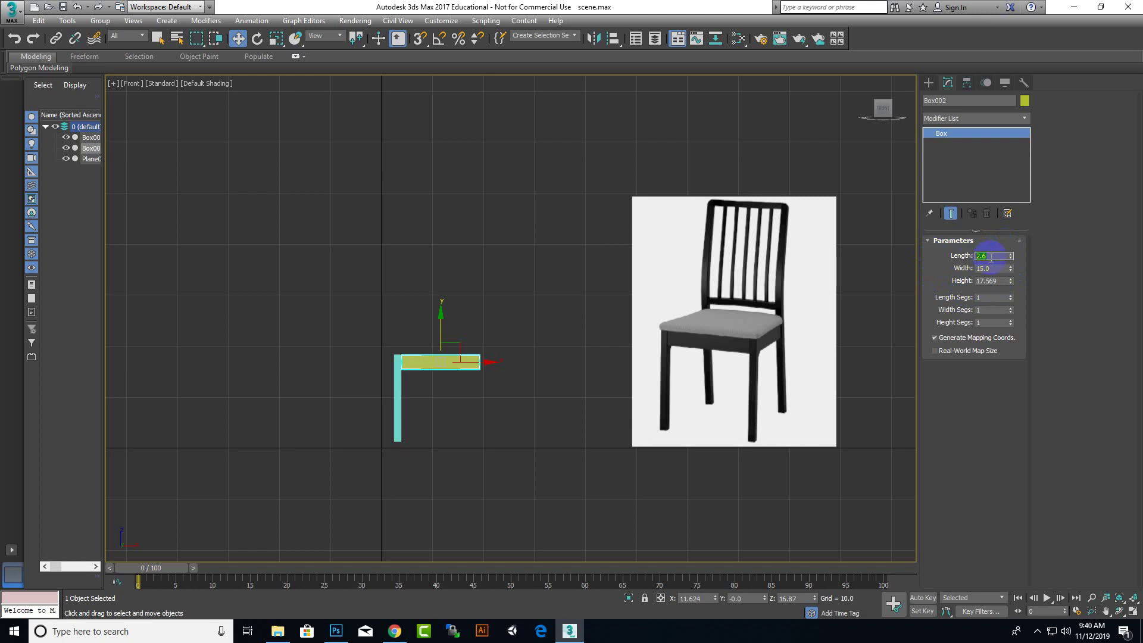
text(2)
key(Return)
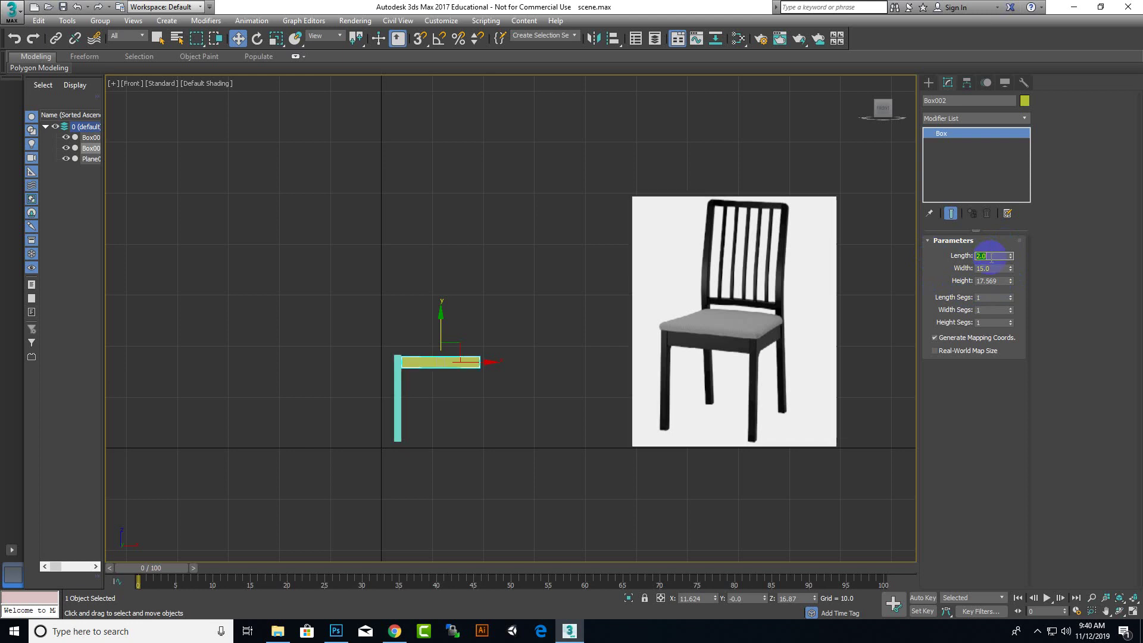
click(995, 280)
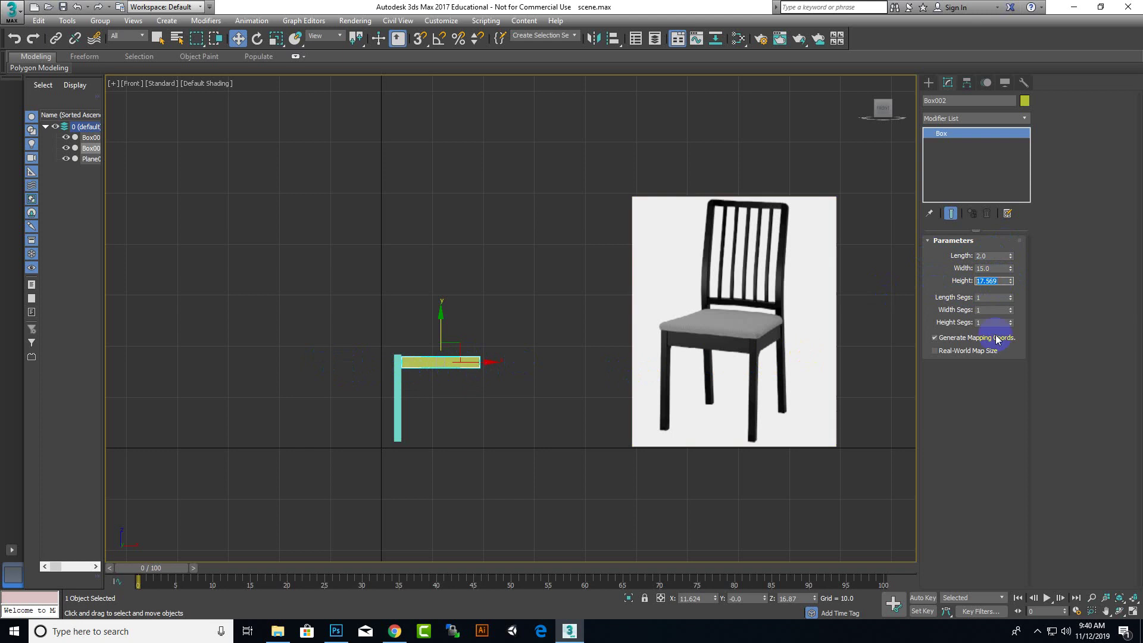
text(15)
key(Return)
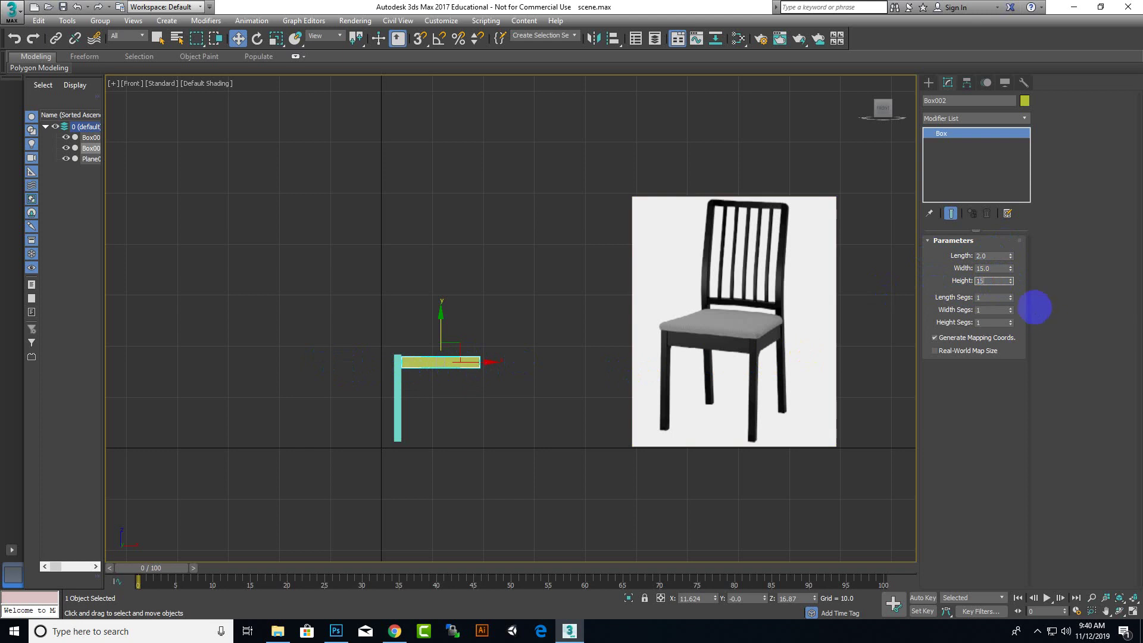
Step: Raise the seat frame box about 2.9 above the leg's top and shift it about 1.7 in X, flush with the leg's outer side
mouse_move(646, 378)
alt+middle_down()
mouse_move(740, 387)
mouse_move(633, 382)
mouse_move(648, 365)
alt+middle_up()
scroll(423, 352, up, 4)
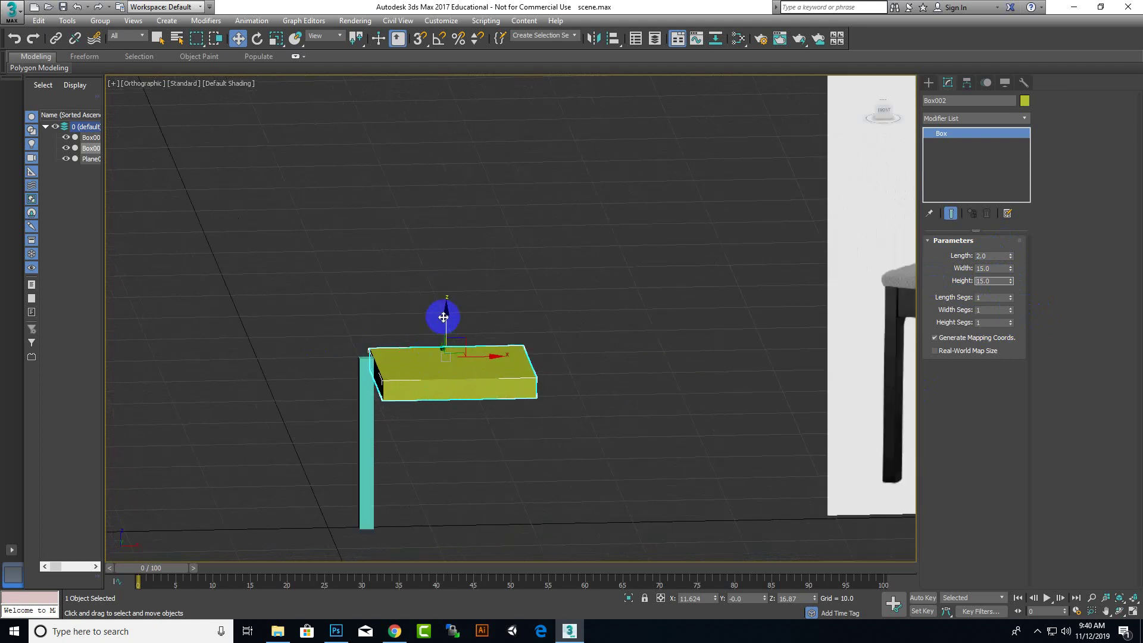
drag(441, 316, 450, 283)
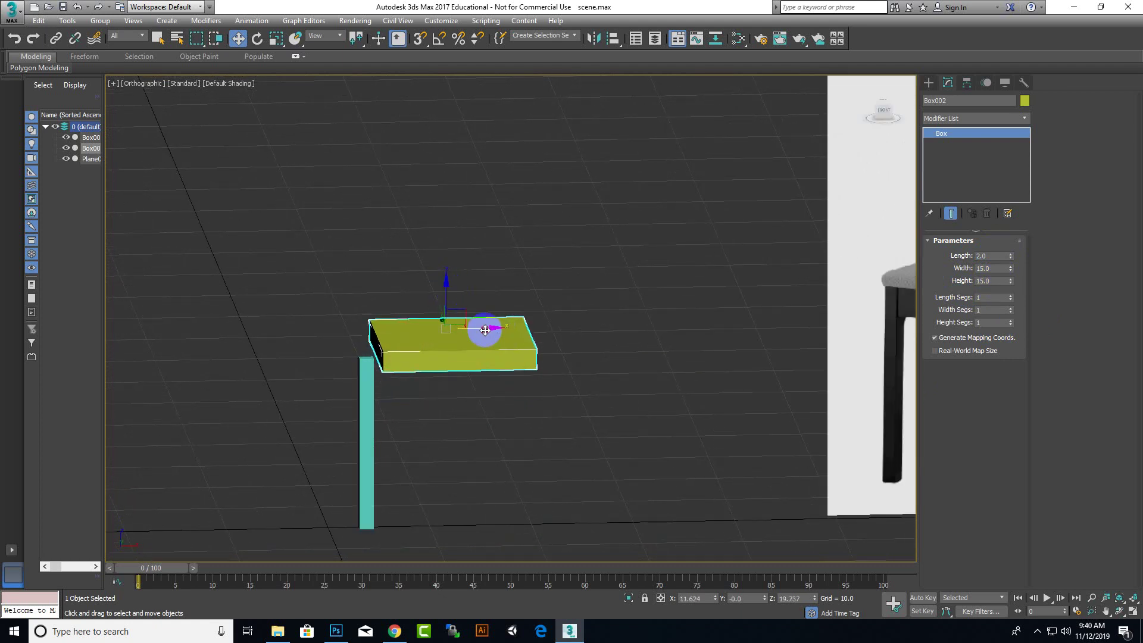
mouse_move(496, 328)
mouse_down()
mouse_move(447, 329)
mouse_move(475, 334)
mouse_up()
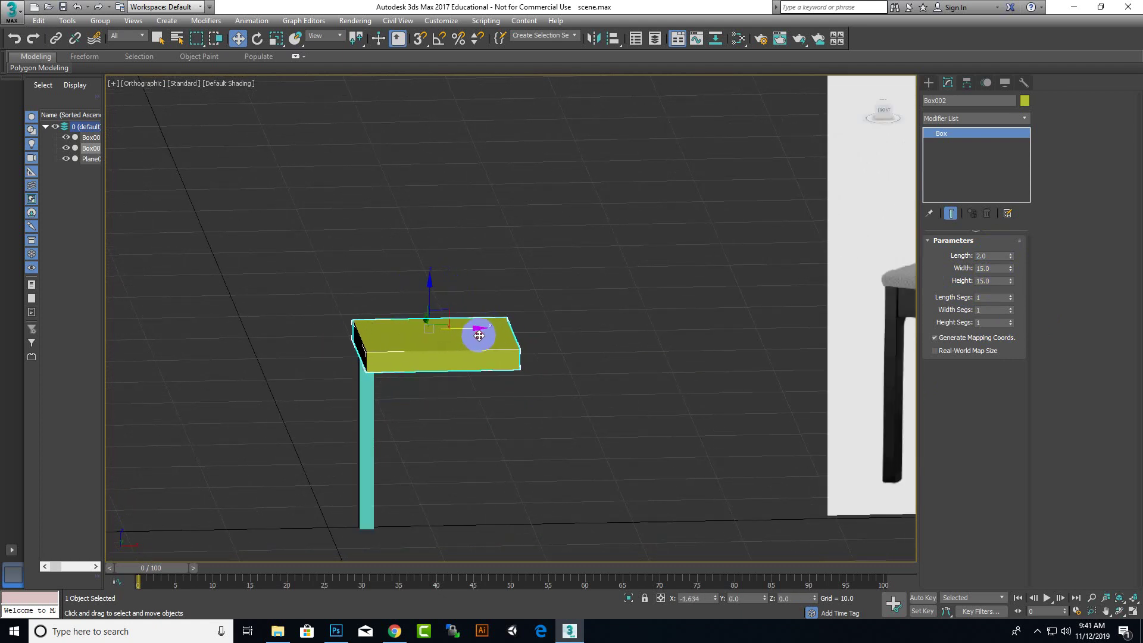
Step: Move the leg box about 5.7 along Y so it stands under the rear corner of the seat frame
alt+middle_drag(402, 420, 437, 432)
click(421, 430)
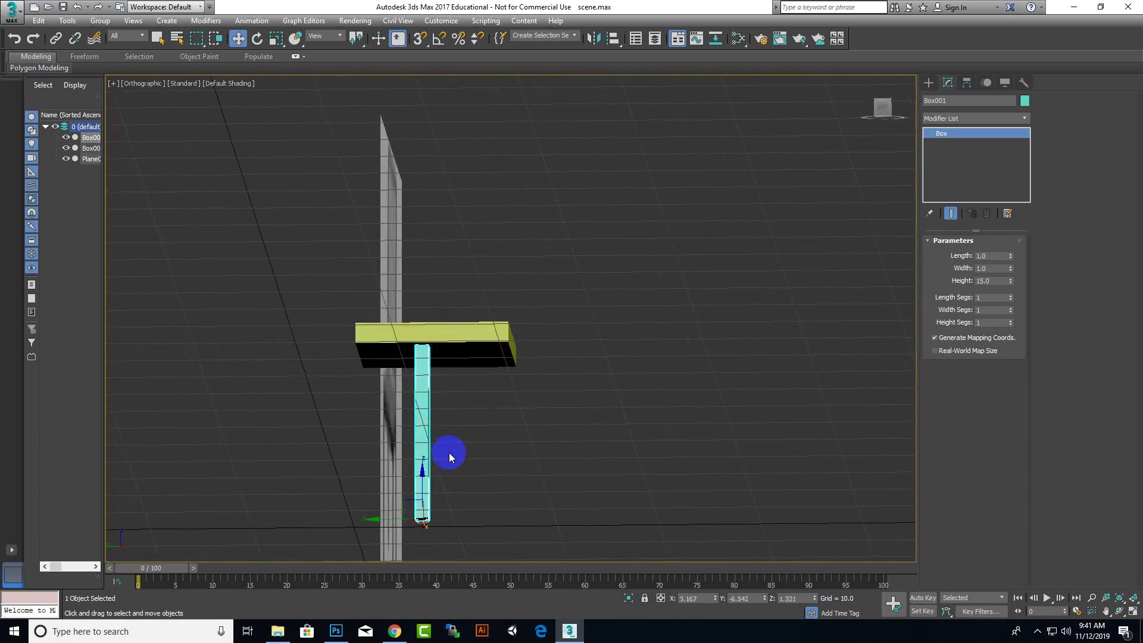
drag(376, 522, 318, 530)
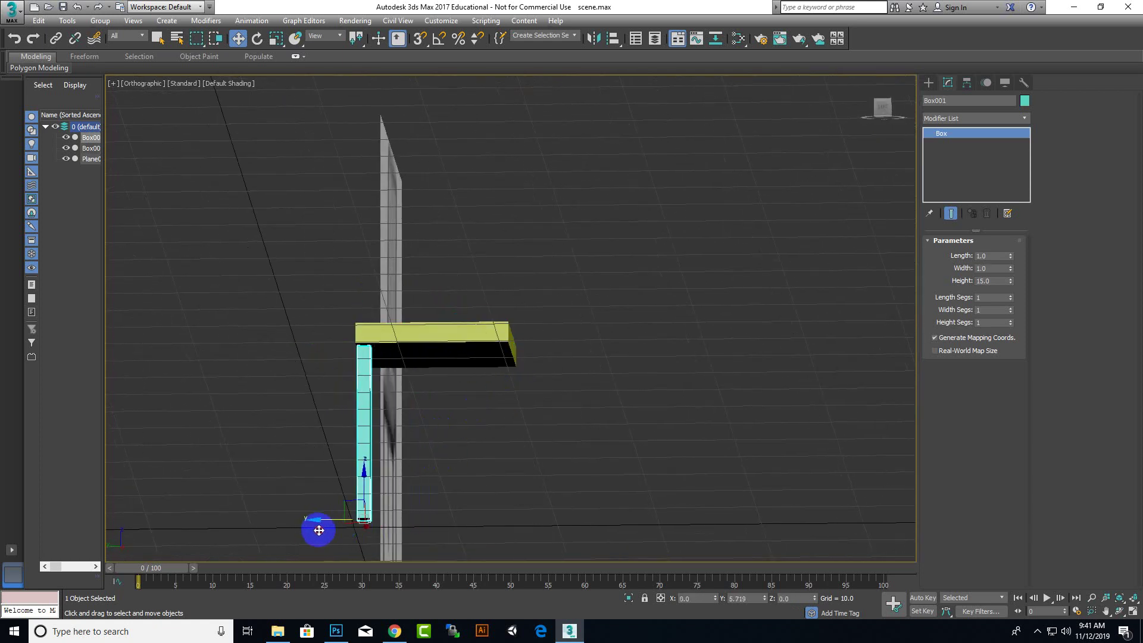
click(350, 525)
click(369, 505)
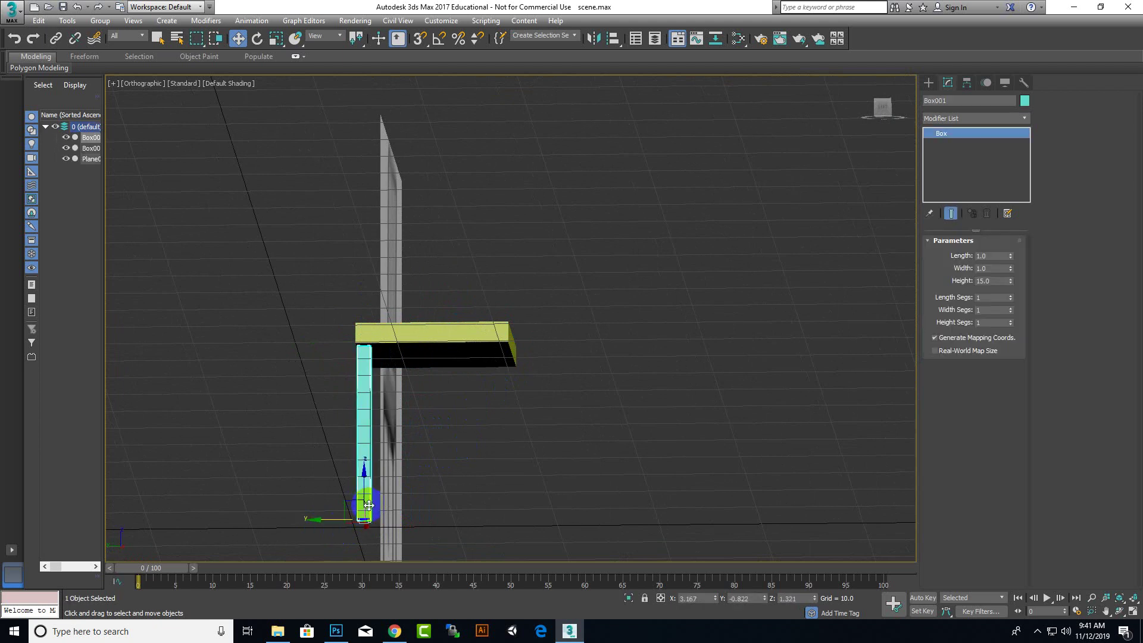
Step: Clone the leg along Y as one independent copy under the front corner on the same side of the seat frame
mouse_move(334, 521)
shift+mouse_down()
mouse_move(319, 521)
mouse_move(457, 521)
shift+mouse_up()
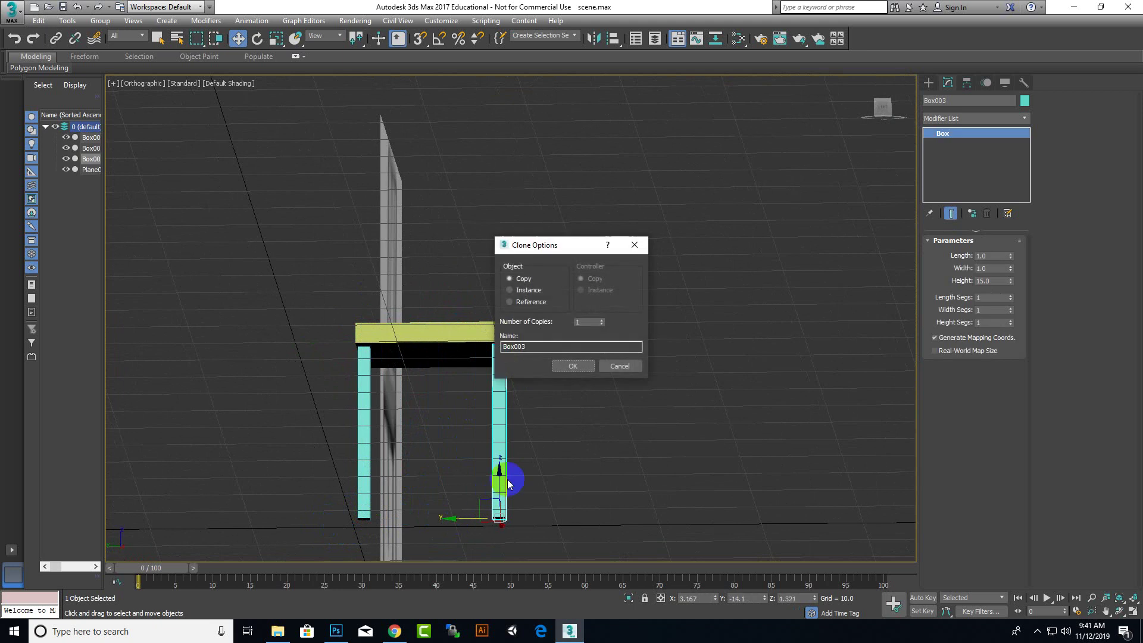
click(584, 367)
scroll(656, 396, down, 5)
mouse_move(655, 395)
alt+middle_down()
mouse_move(609, 460)
mouse_move(552, 469)
alt+middle_up()
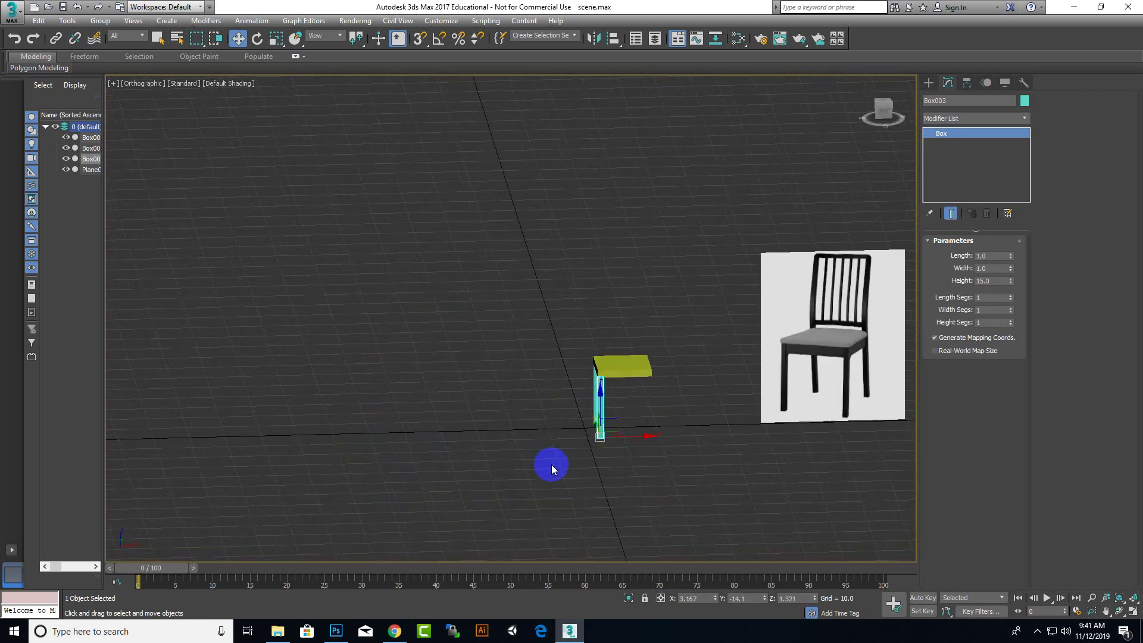
Step: Select both legs and clone them along X as copies under the opposite side of the seat frame
drag(594, 411, 630, 446)
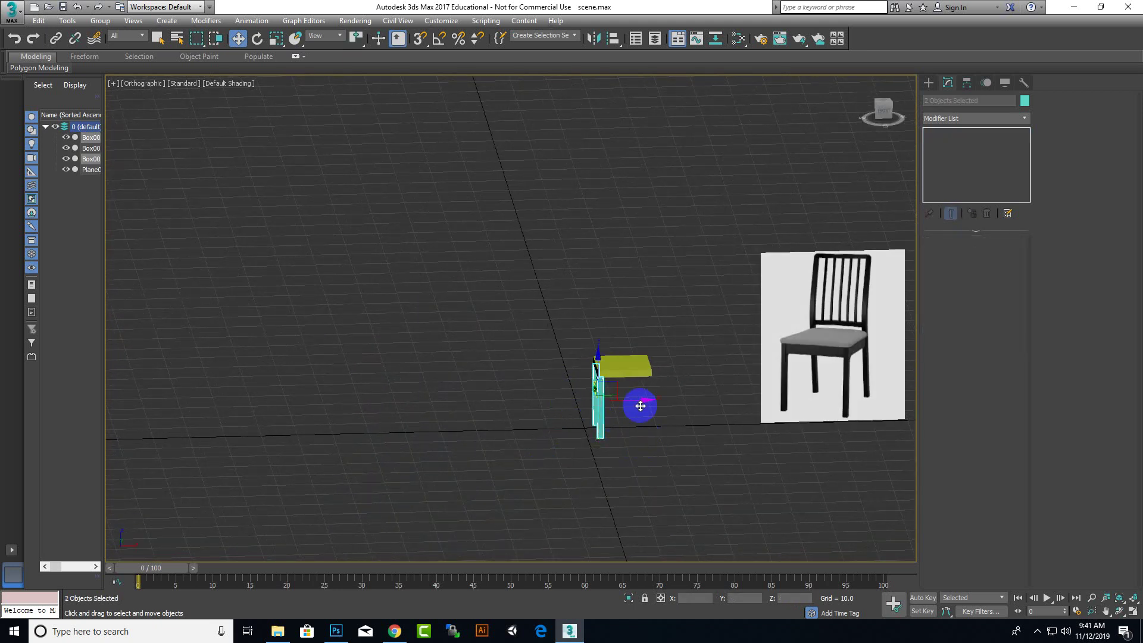
mouse_move(640, 403)
shift+mouse_down()
mouse_move(690, 409)
mouse_move(635, 381)
shift+mouse_up()
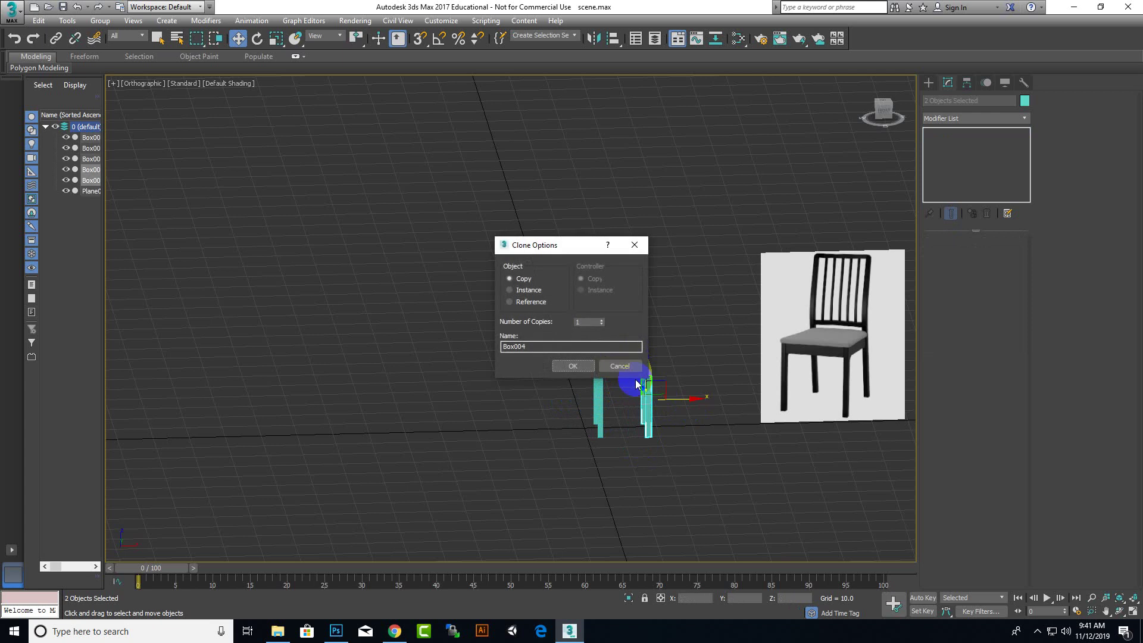
click(573, 368)
scroll(684, 418, up, 10)
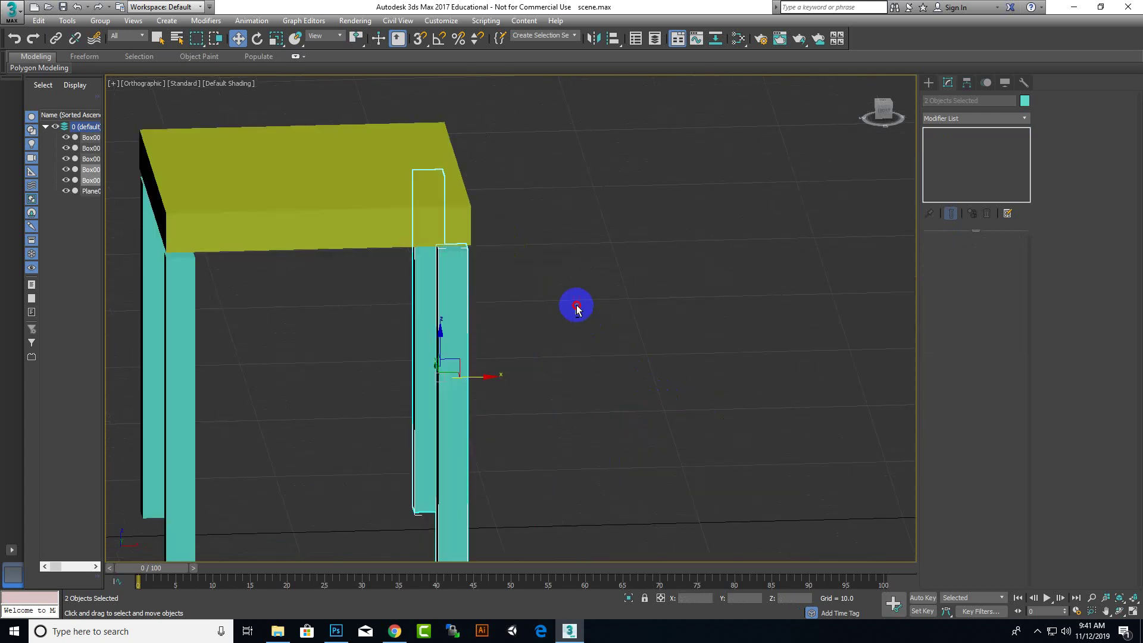
mouse_move(582, 300)
alt+middle_down()
mouse_move(551, 278)
mouse_move(510, 293)
mouse_move(454, 285)
mouse_move(481, 305)
mouse_move(581, 285)
mouse_move(579, 314)
alt+middle_up()
Step: Select only the seat frame box and lower it about 2.3 so its top lines up with the tops of the legs
drag(579, 314, 411, 197)
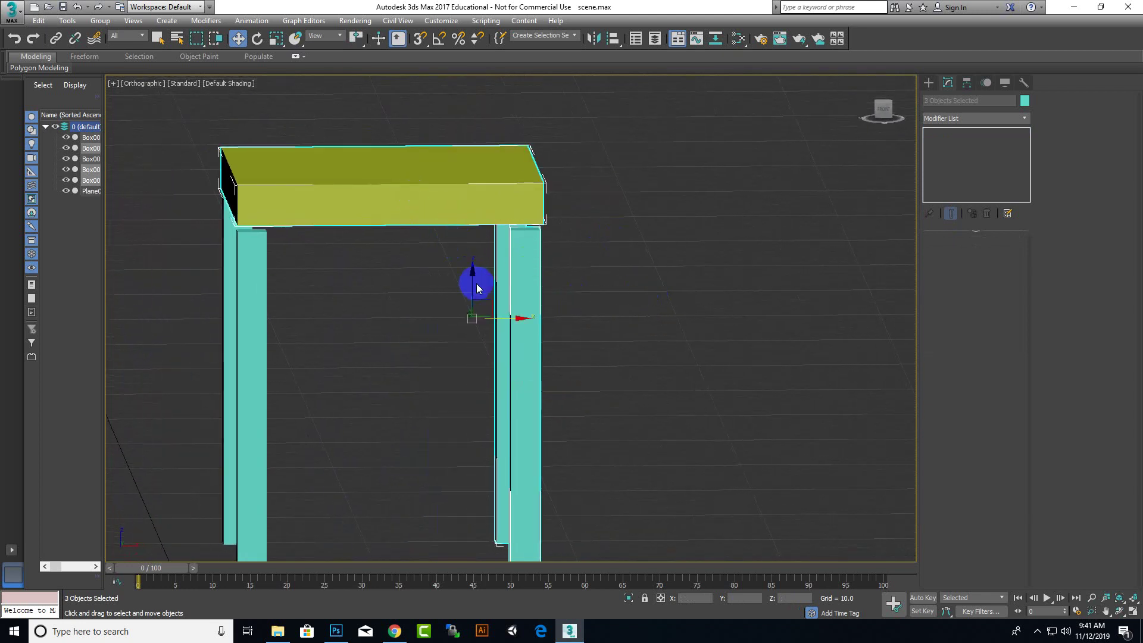
mouse_move(472, 273)
mouse_down()
mouse_move(466, 310)
mouse_move(480, 294)
mouse_up()
click(554, 288)
click(414, 202)
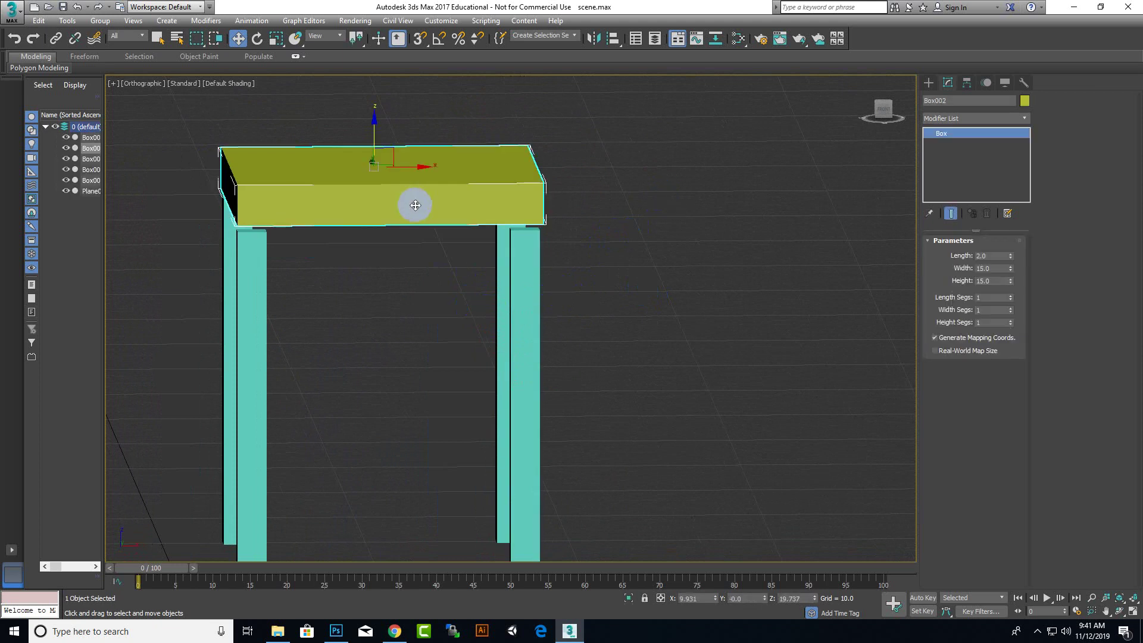
drag(376, 125, 376, 172)
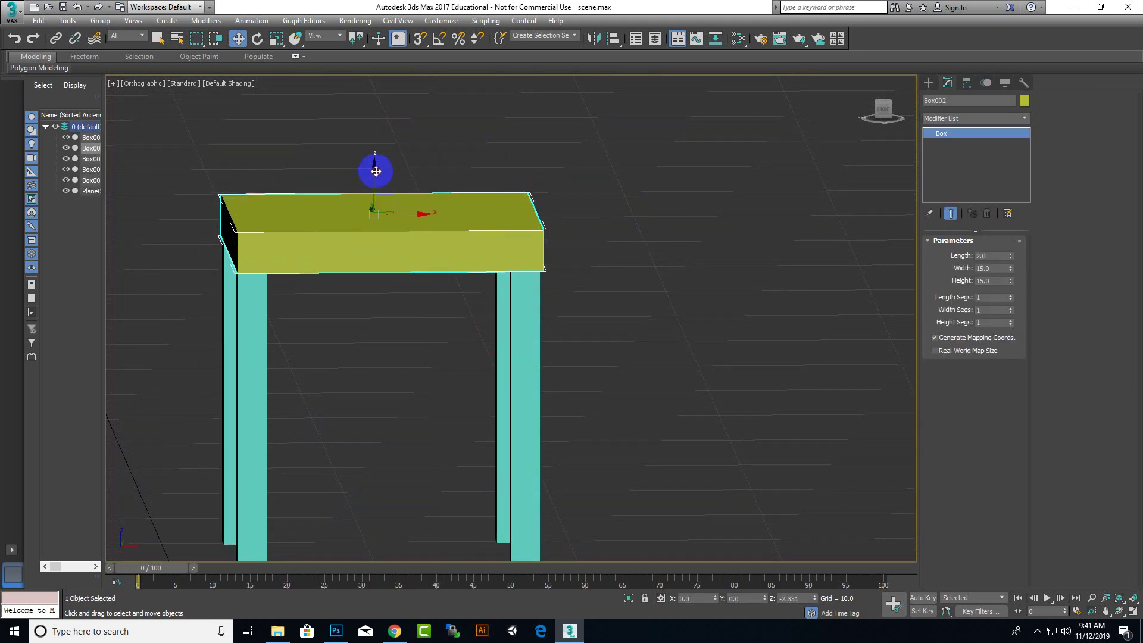
Step: Scale the seat frame box down uniformly to about 97% and reduce its depth slightly more, insetting it from the legs' outer faces
scroll(381, 173, down, 5)
scroll(536, 167, up, 5)
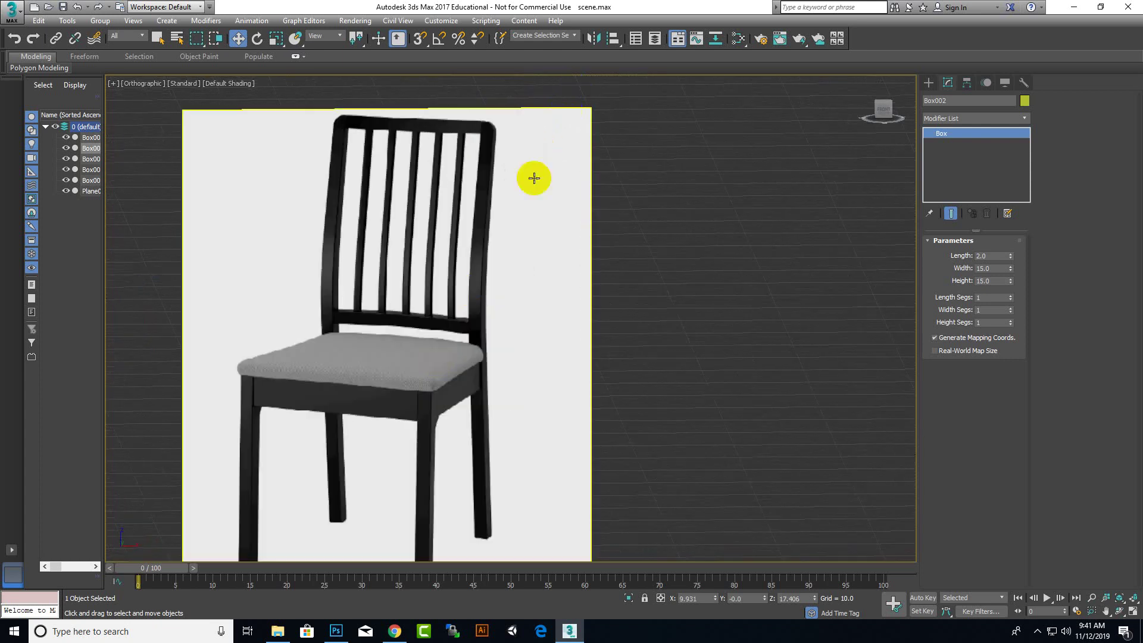
scroll(424, 421, up, 3)
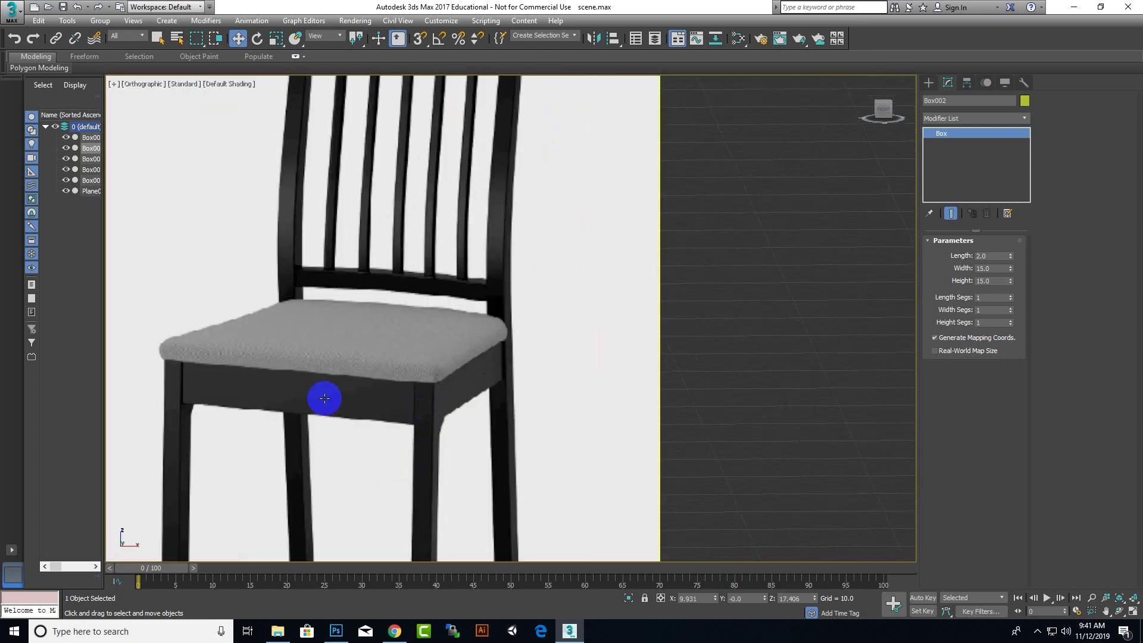
scroll(602, 334, down, 8)
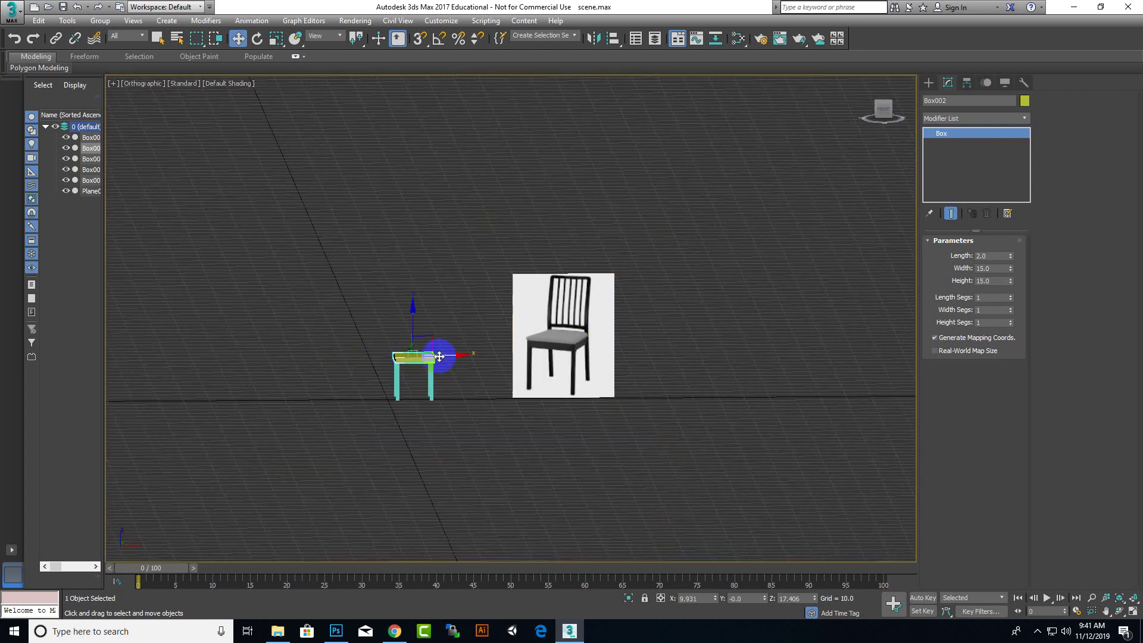
scroll(438, 356, up, 3)
scroll(436, 356, up, 3)
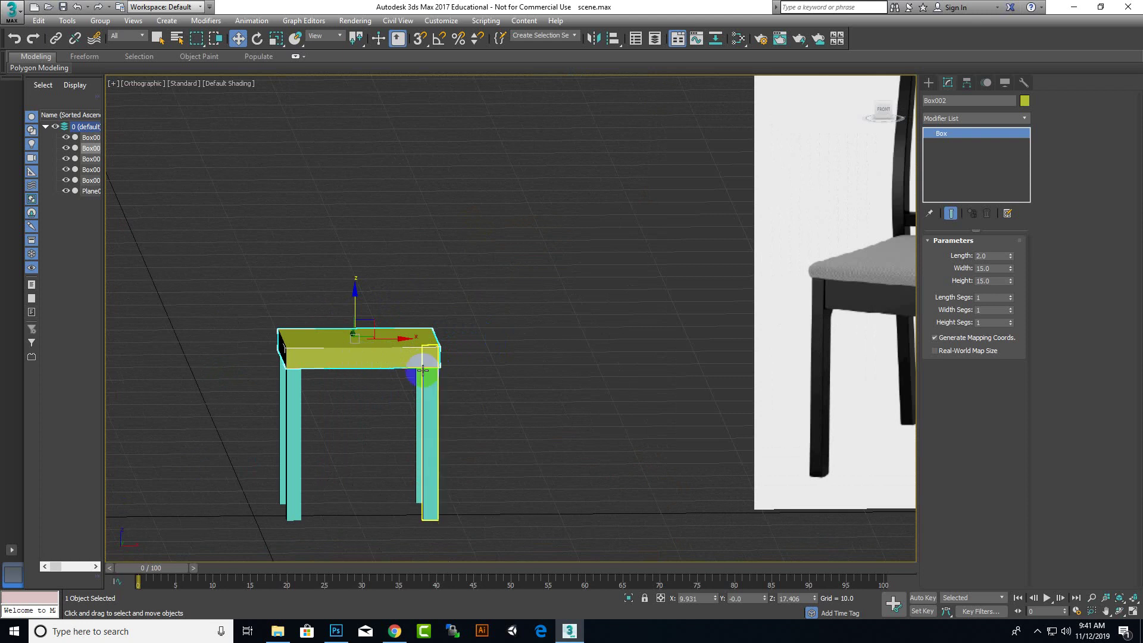
alt+middle_drag(516, 348, 374, 233)
click(275, 38)
scroll(347, 336, up, 2)
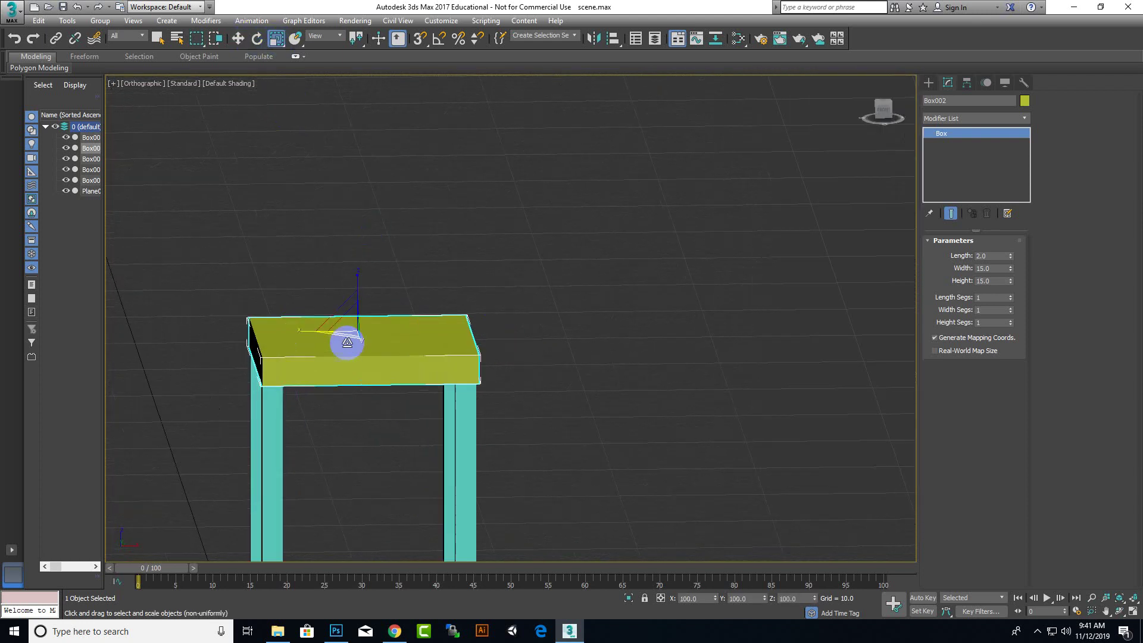
drag(354, 324, 354, 323)
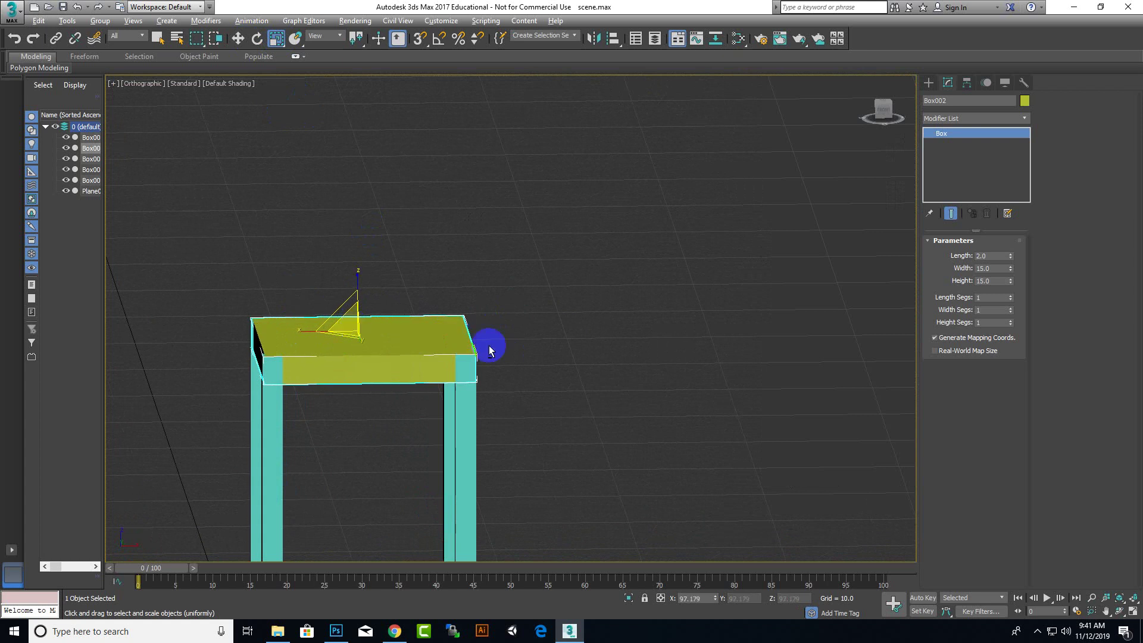
alt+middle_drag(489, 346, 202, 363)
drag(202, 363, 201, 362)
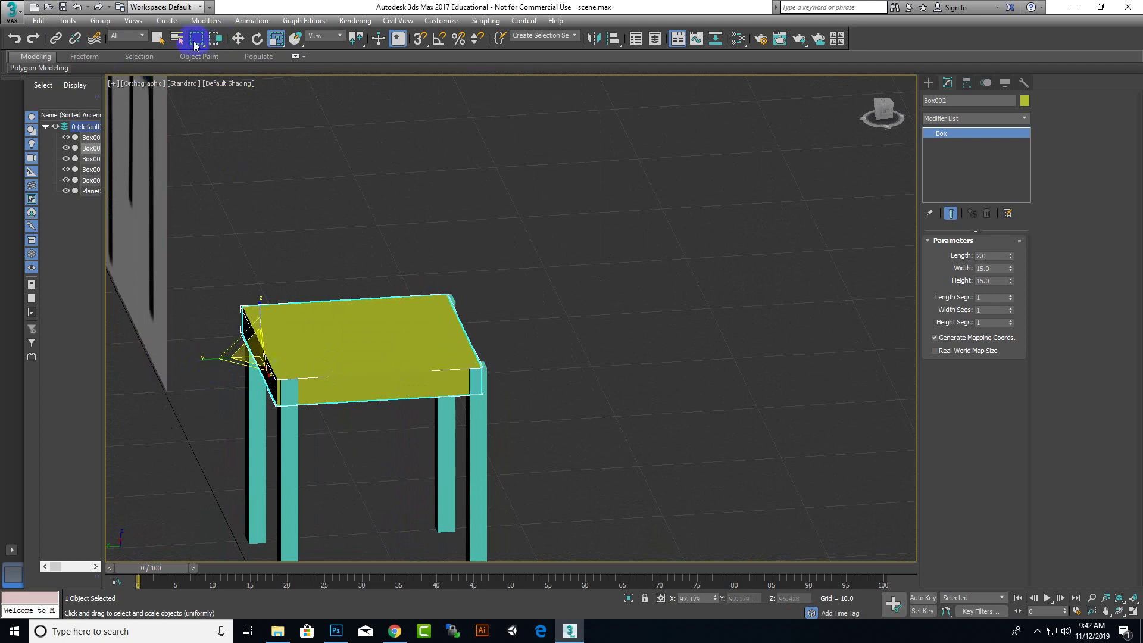
Step: Shift the seat frame box along Y to about -0.35, centring it between the front and rear legs
click(234, 40)
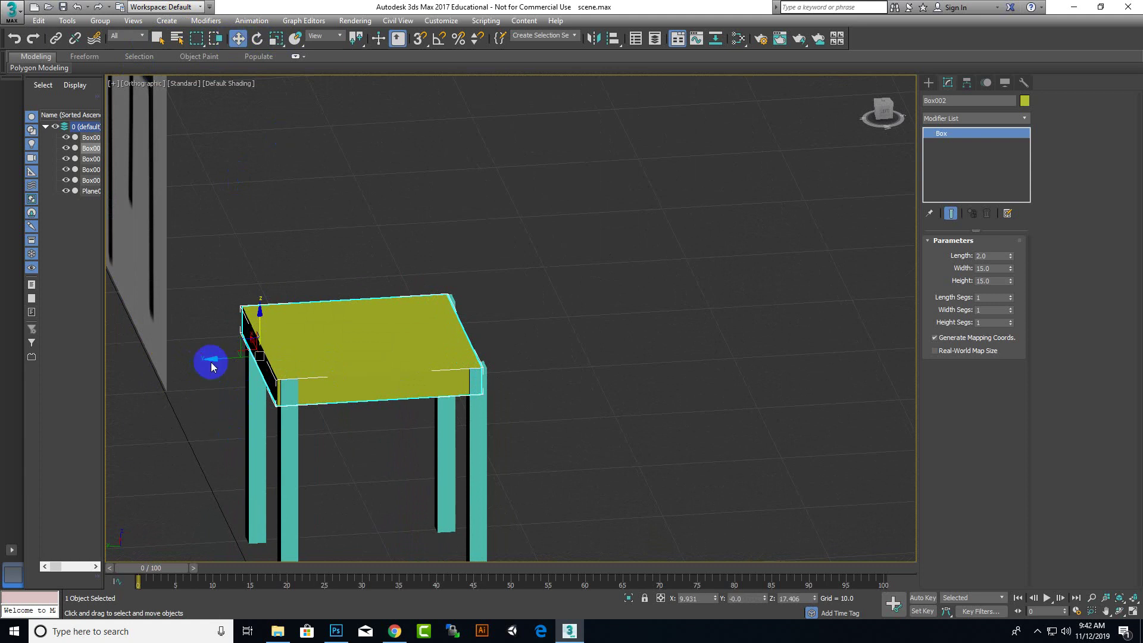
drag(212, 360, 212, 360)
alt+middle_drag(213, 359, 446, 375)
scroll(445, 375, down, 6)
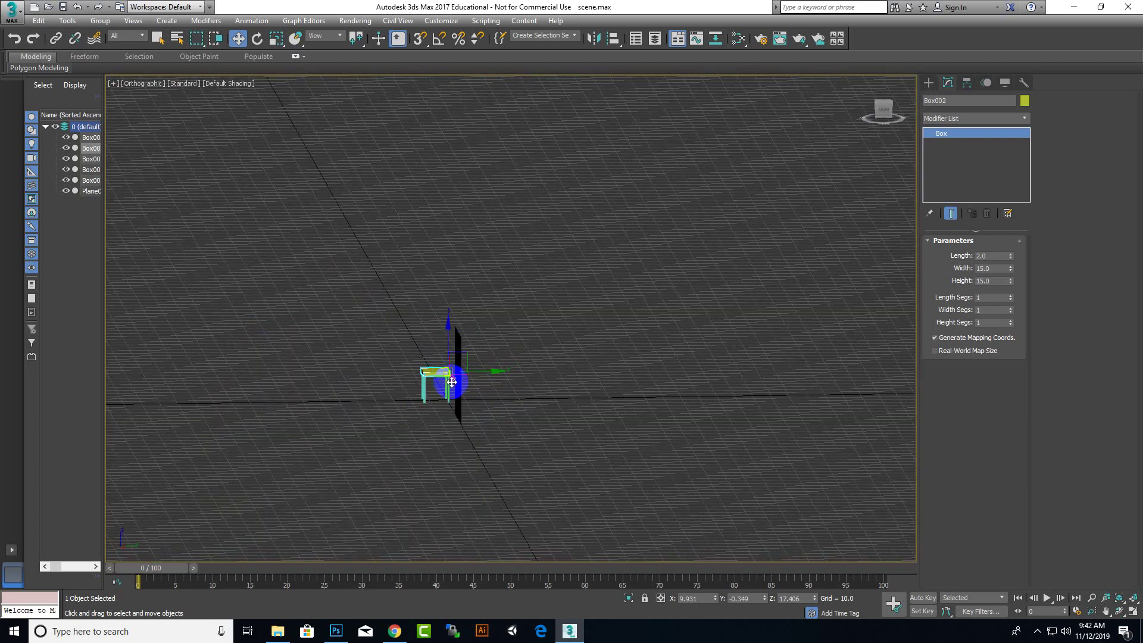
Step: Examine the seat cushion and the frame below it in the reference image from the front view
key(f)
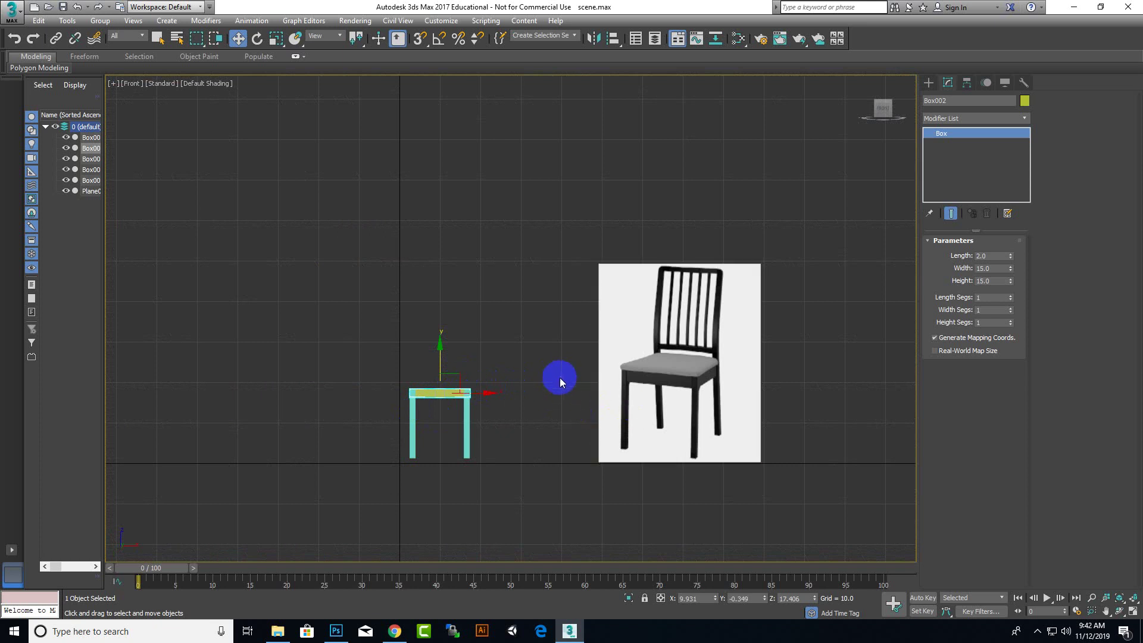
scroll(750, 372, up, 5)
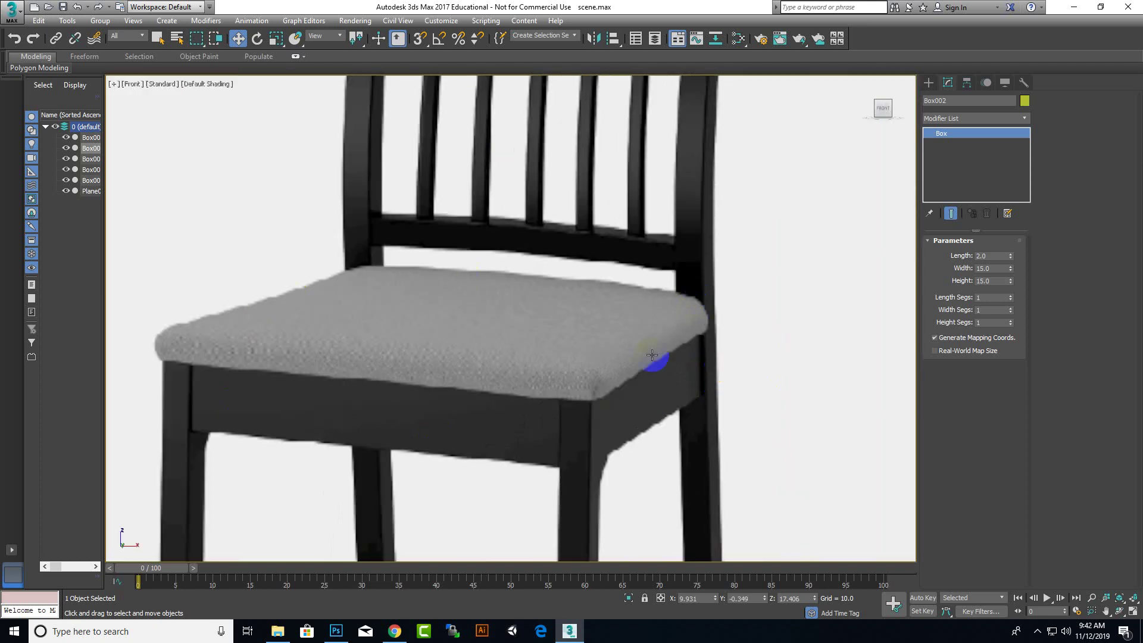
scroll(652, 355, down, 5)
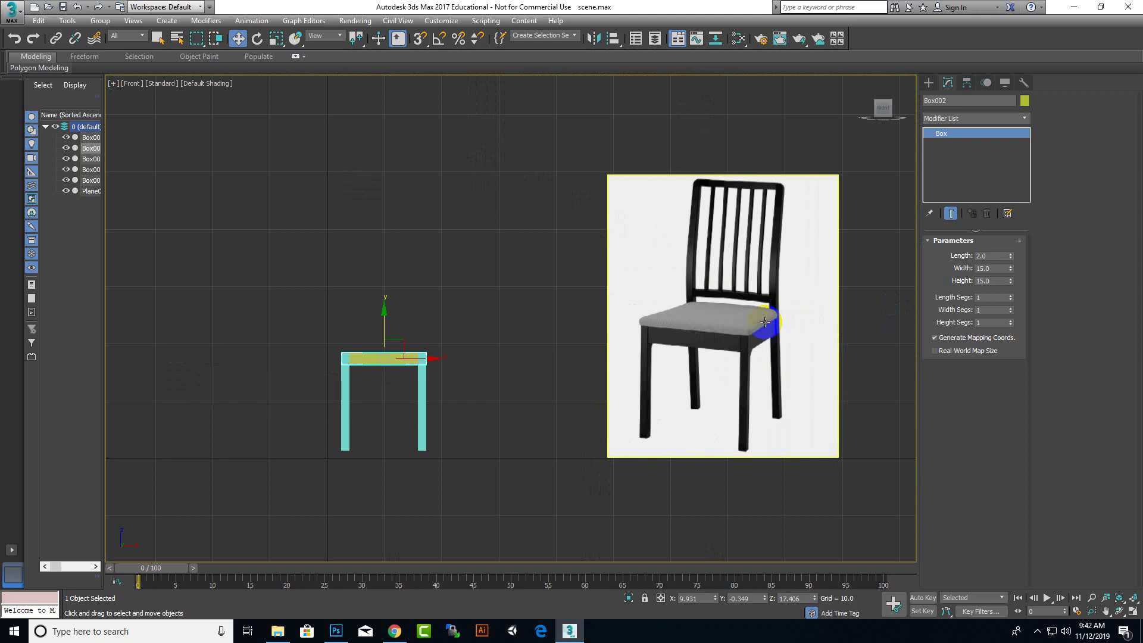
scroll(740, 336, up, 4)
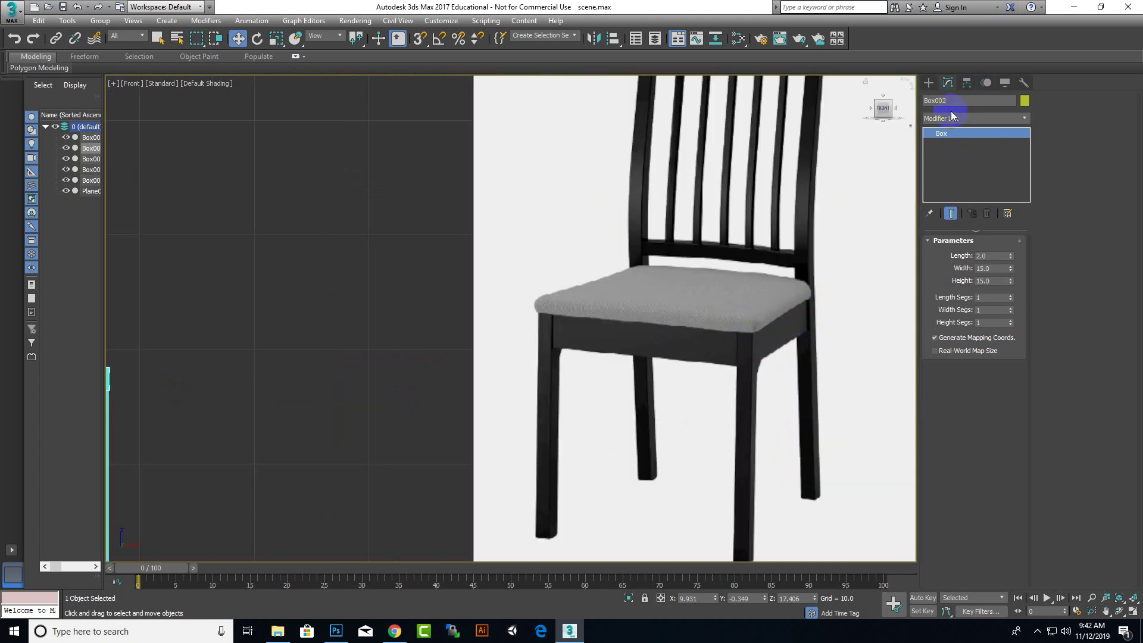
scroll(727, 288, down, 4)
Step: Create a ChamferBox extended primitive across the upper part of the seat frame, about 0.66 in length and 10.96 in width
click(929, 83)
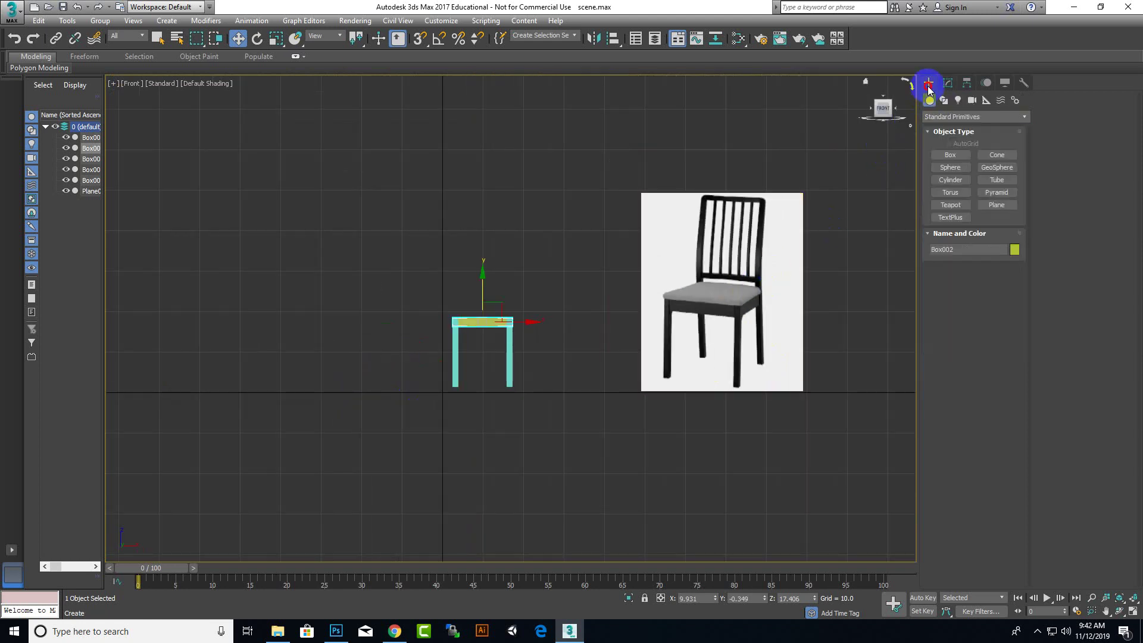
click(945, 101)
click(955, 177)
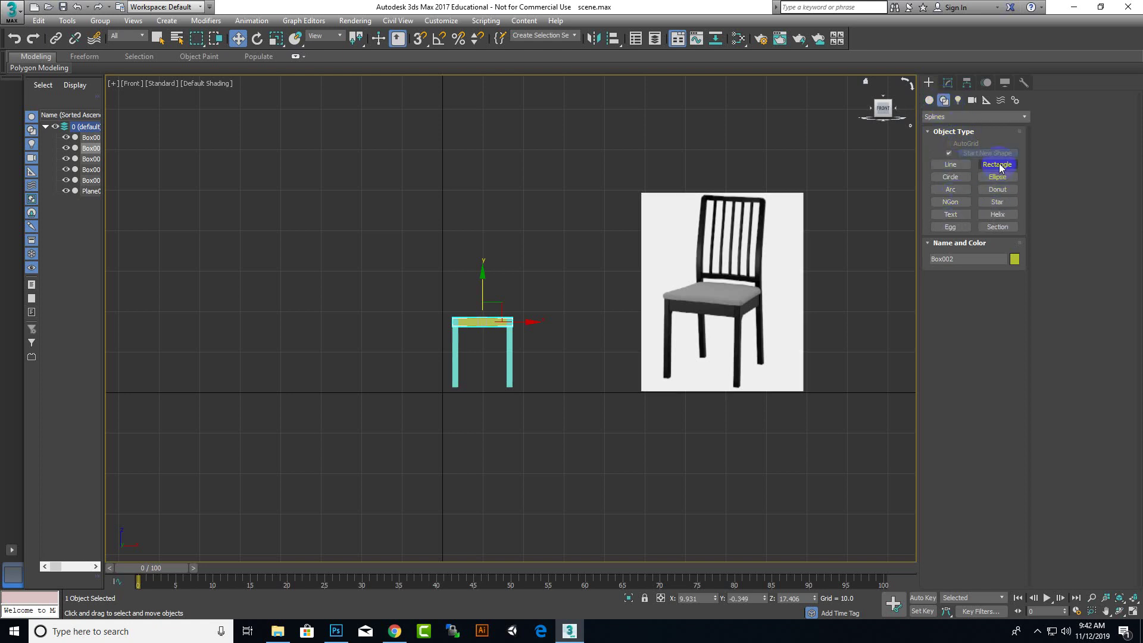
click(940, 101)
click(929, 100)
click(945, 117)
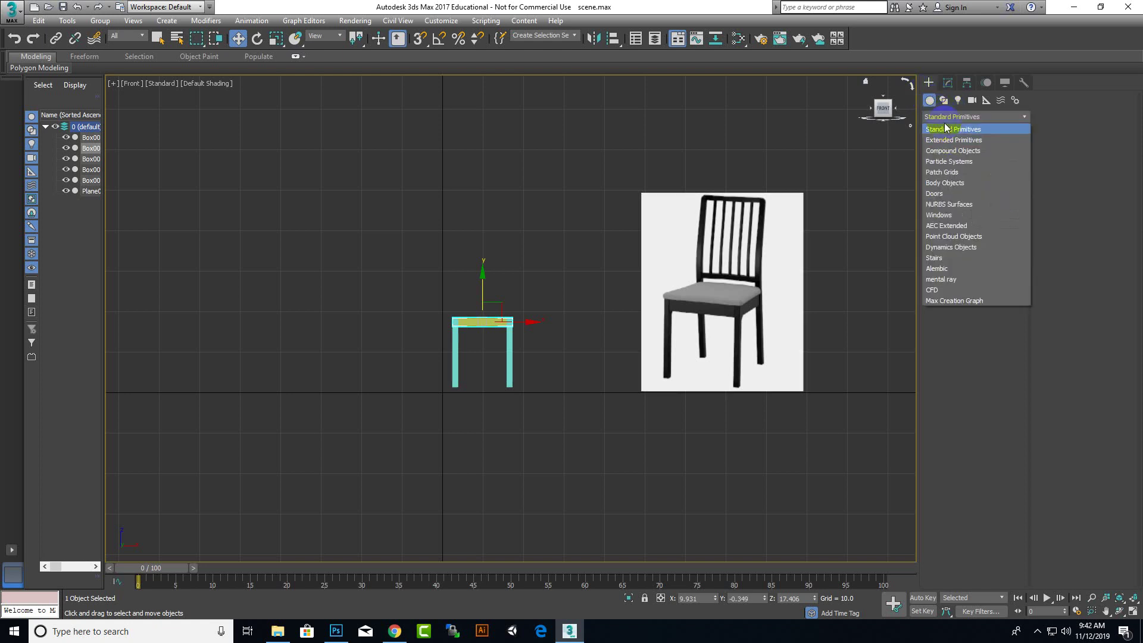
click(950, 141)
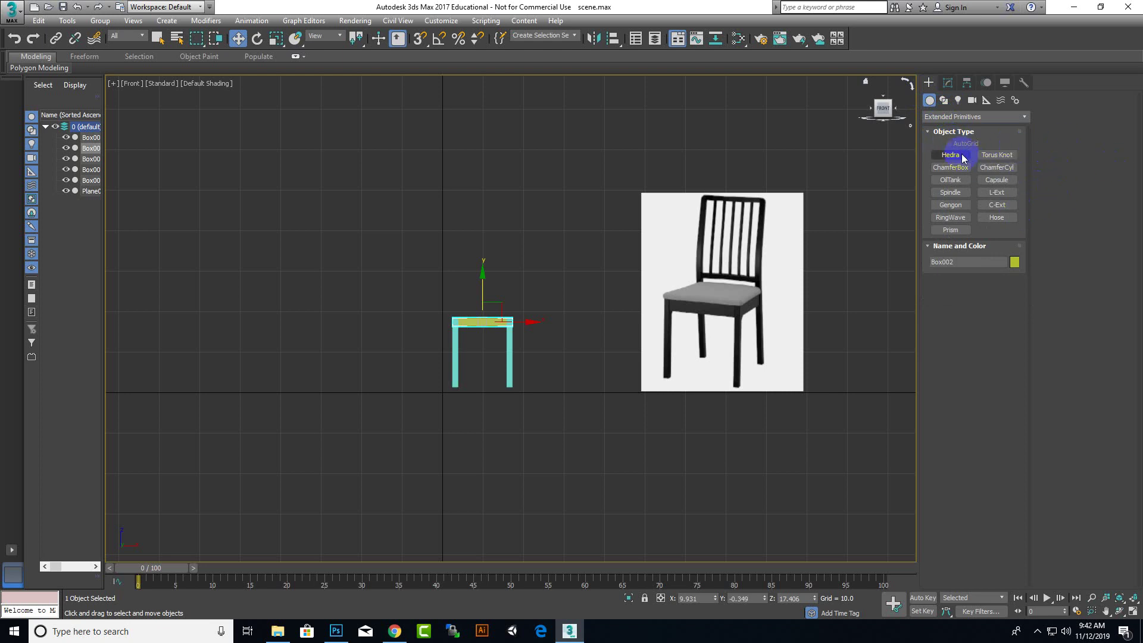
click(950, 169)
scroll(503, 286, up, 2)
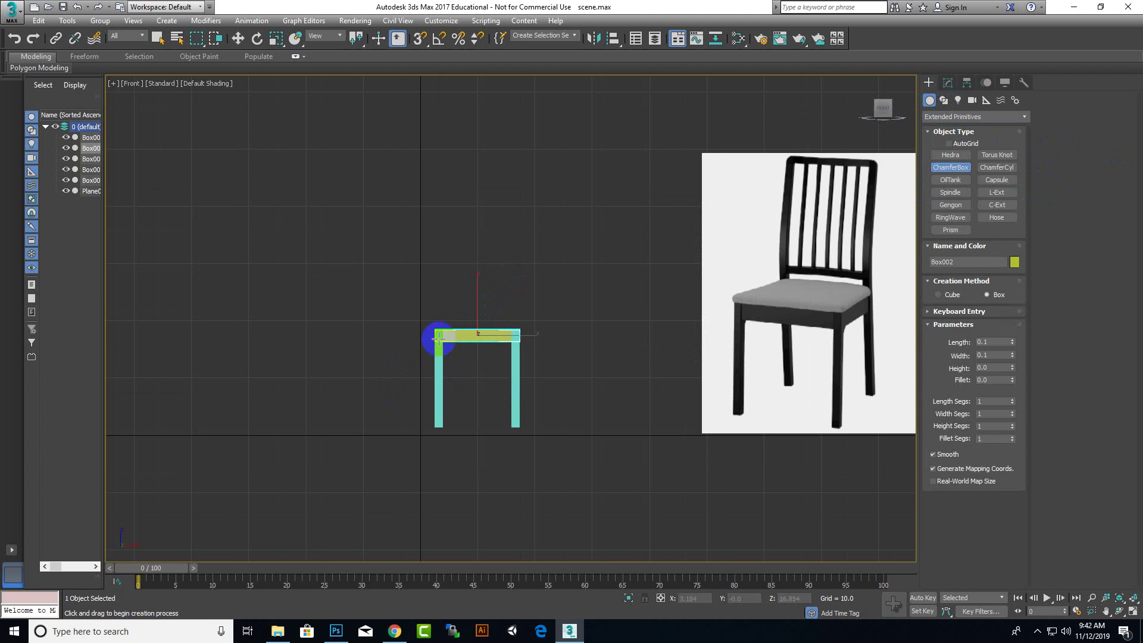
scroll(439, 338, up, 2)
drag(450, 333, 540, 329)
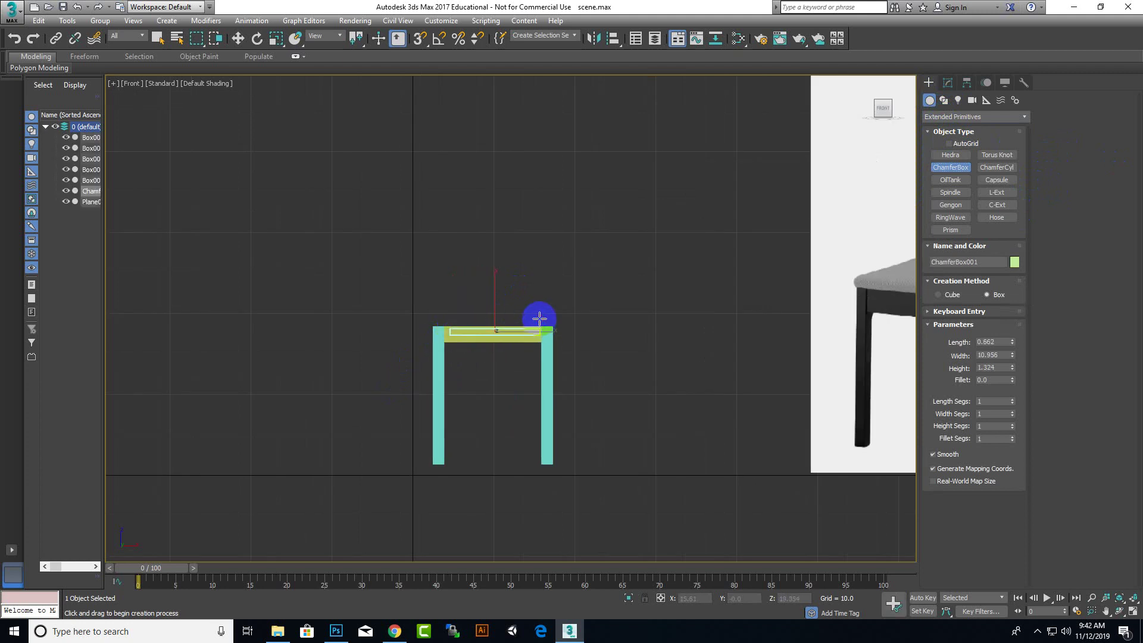
Step: Delete the small chamfer box drawn along the side of the seat frame
alt+middle_drag(607, 361, 758, 375)
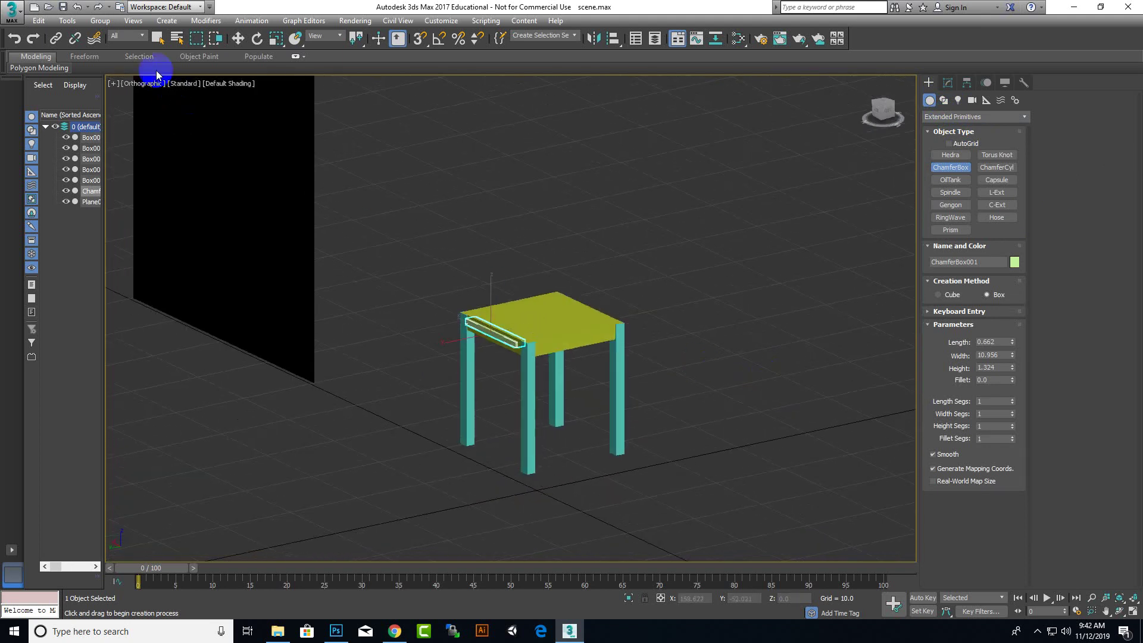
click(237, 40)
scroll(547, 309, up, 8)
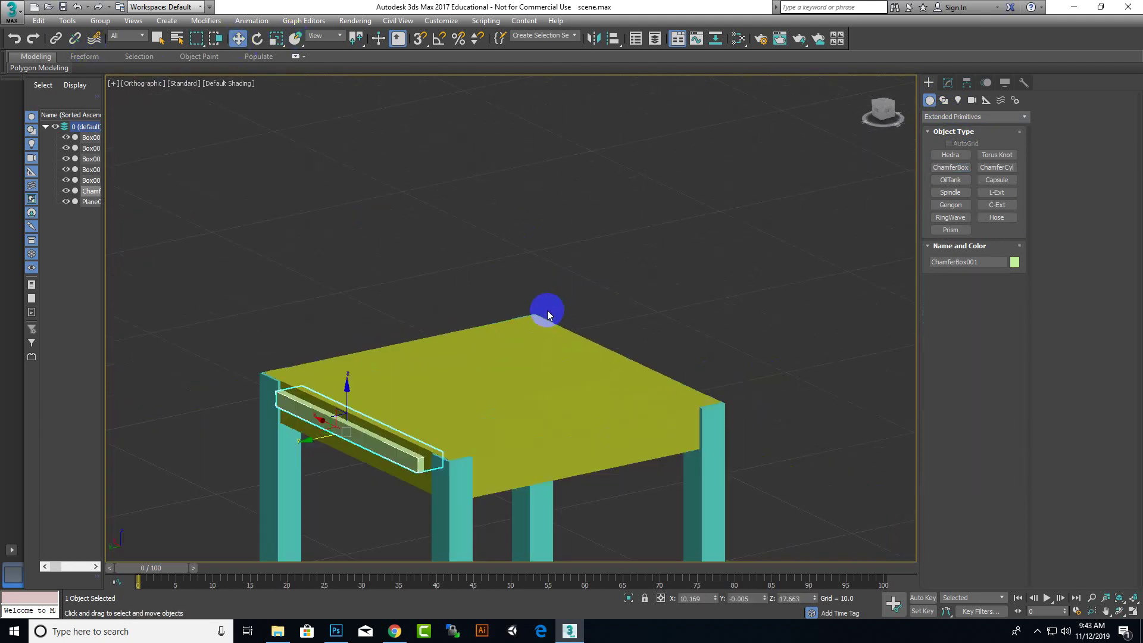
drag(446, 309, 562, 379)
scroll(563, 380, up, 3)
alt+middle_drag(551, 375, 486, 362)
key(Delete)
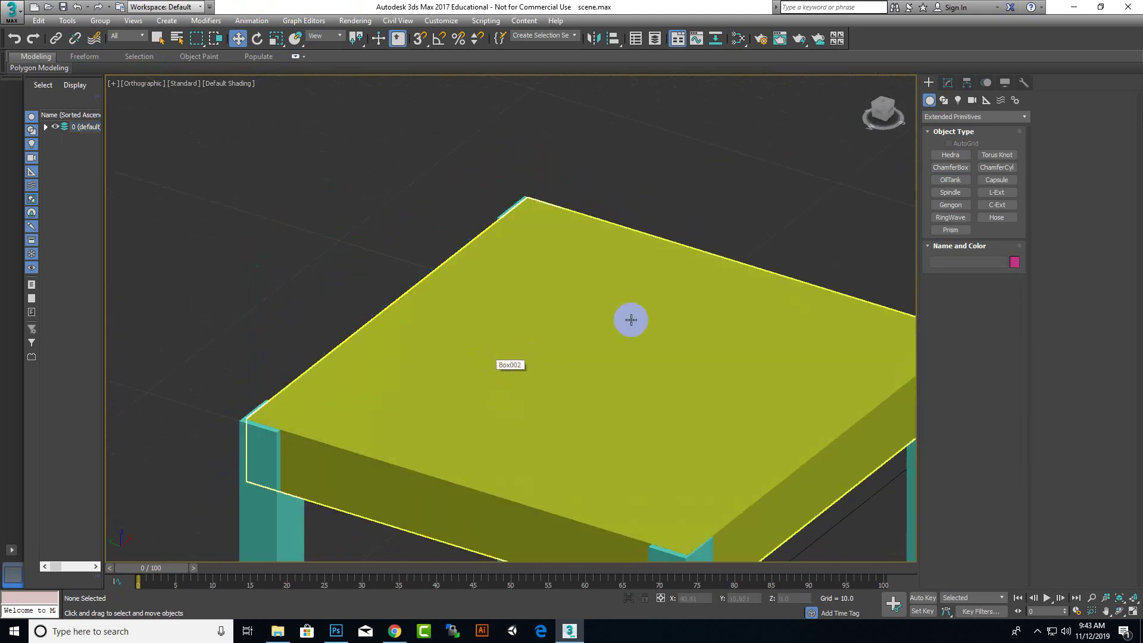
Step: In the perspective view, draw a chamfer box beside the chair, about 8 long, 10 wide and 1.2 high, with a fillet of about 0.28
scroll(631, 322, down, 8)
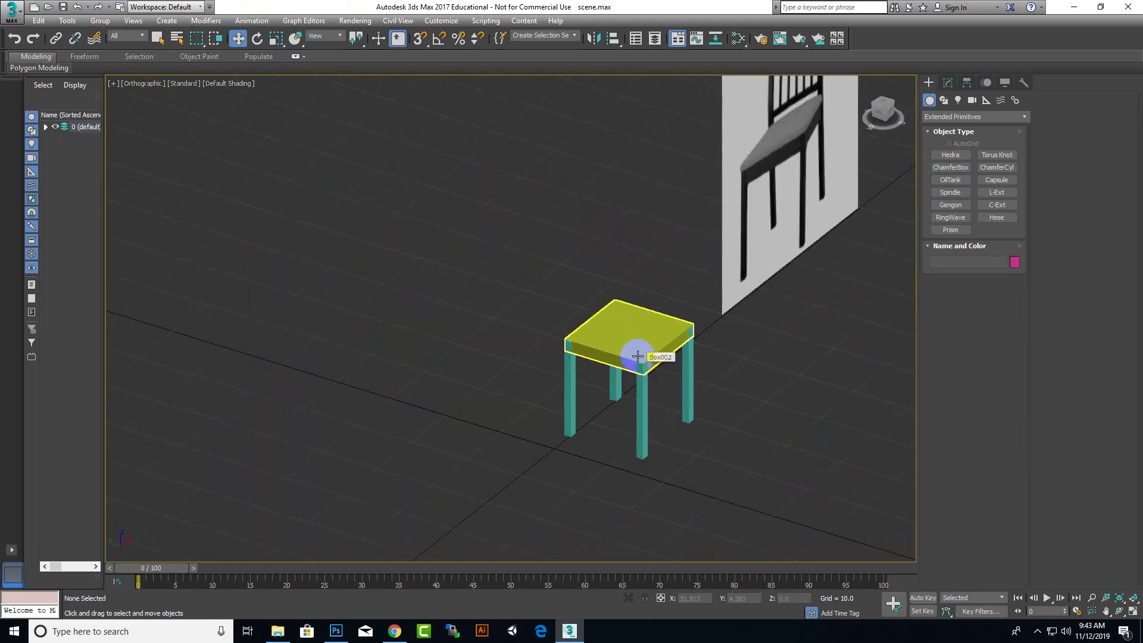
key(p)
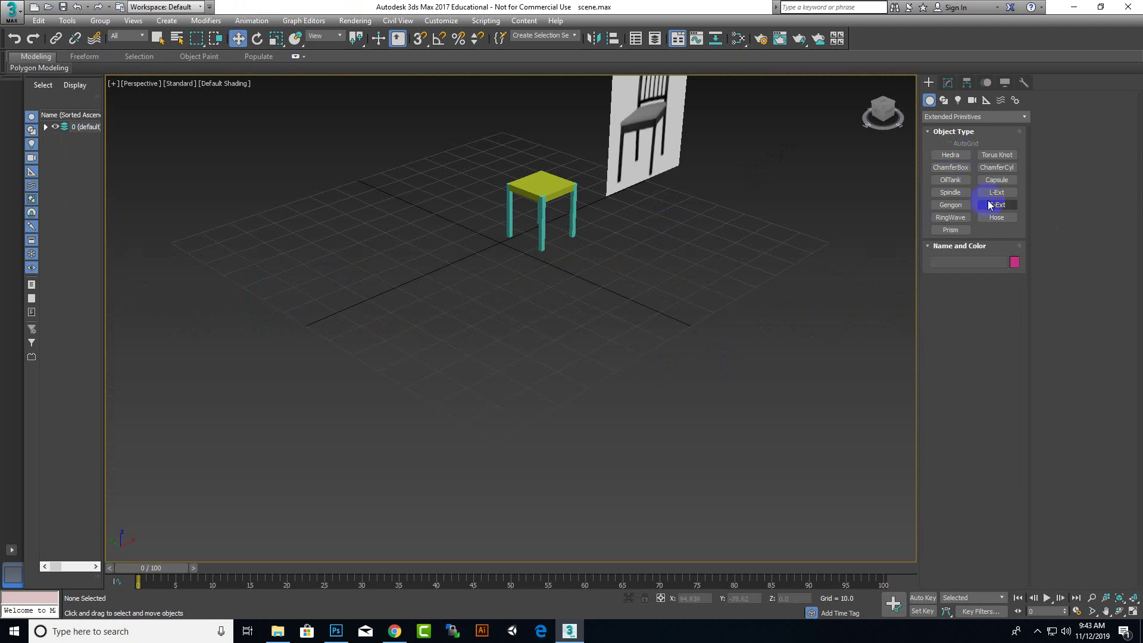
click(950, 167)
scroll(582, 288, up, 3)
drag(550, 280, 634, 274)
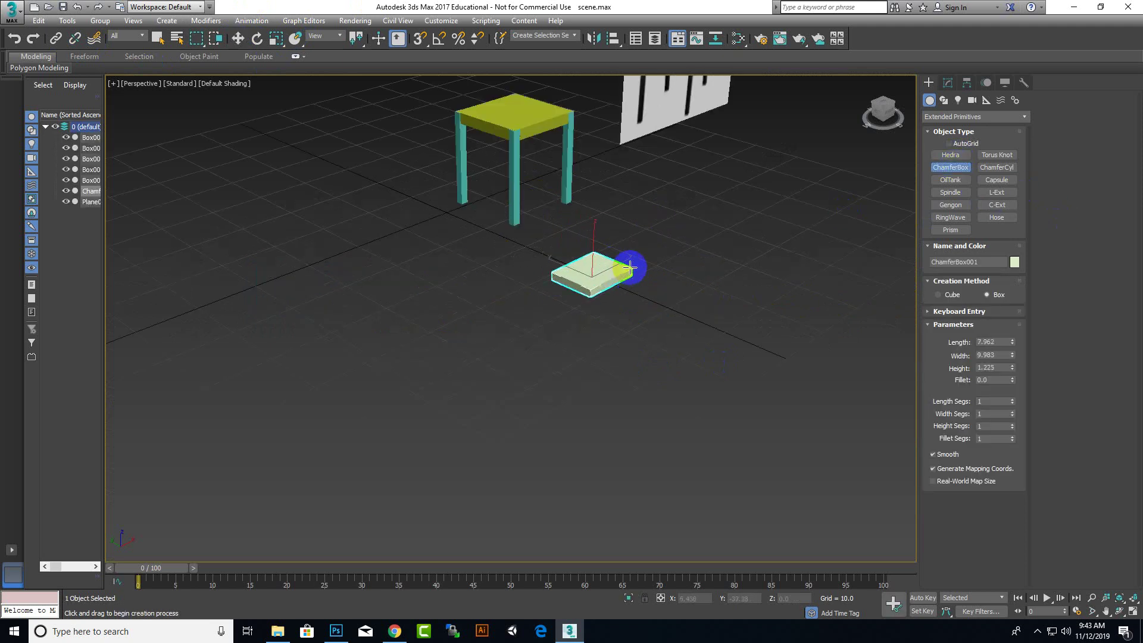
click(629, 268)
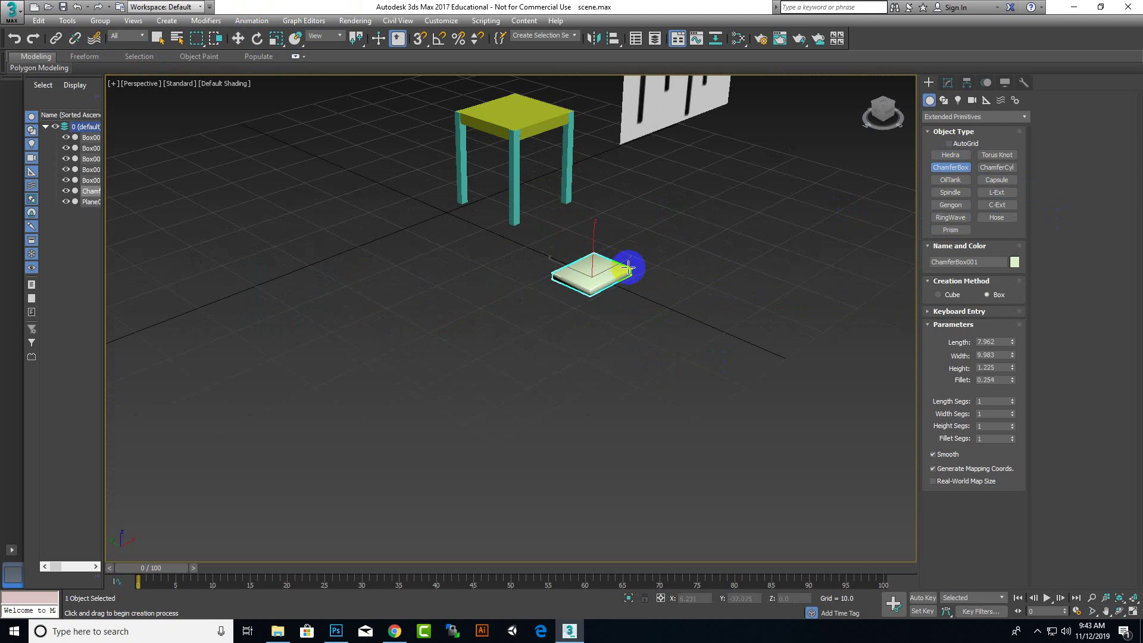
scroll(623, 274, up, 4)
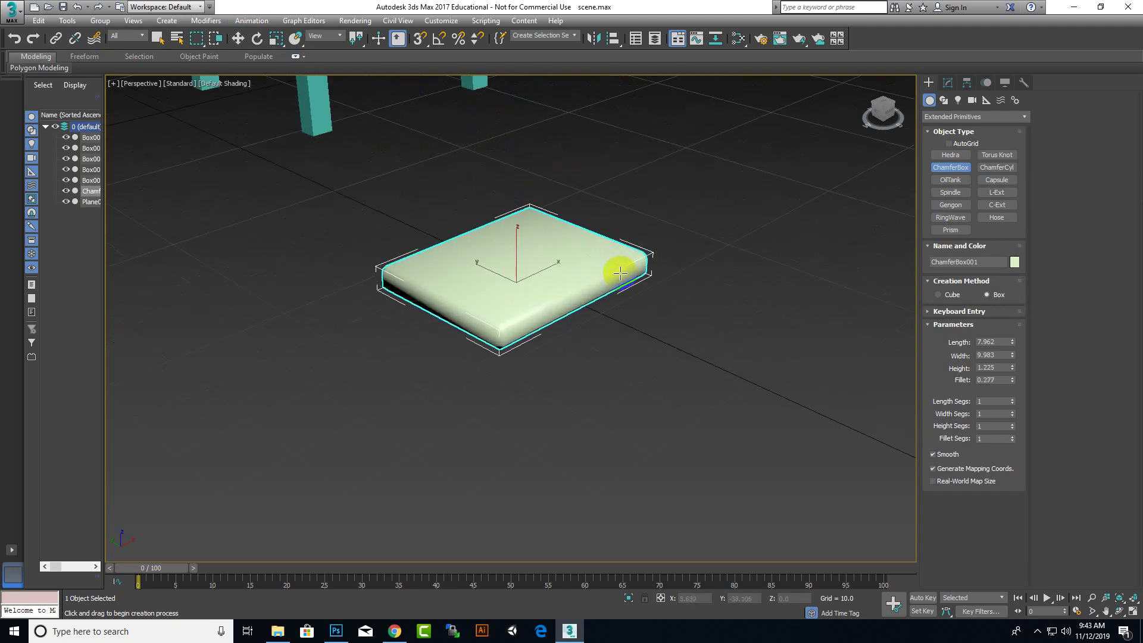
click(621, 273)
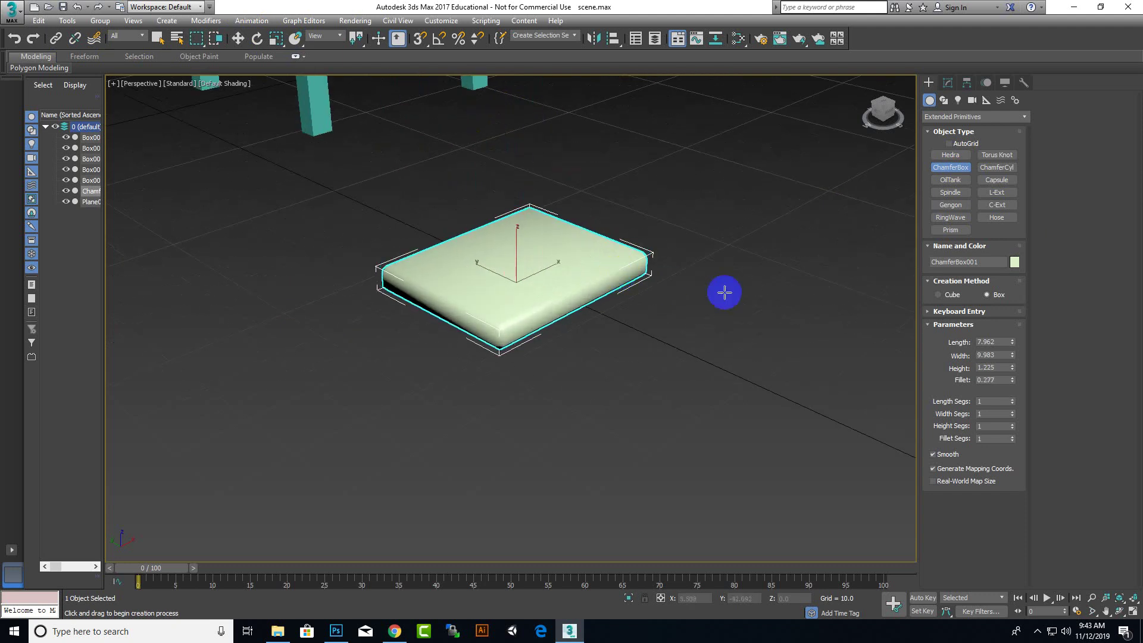
Step: Set the new chamfer box's length and width to 15 and its height to 2
click(237, 40)
click(948, 83)
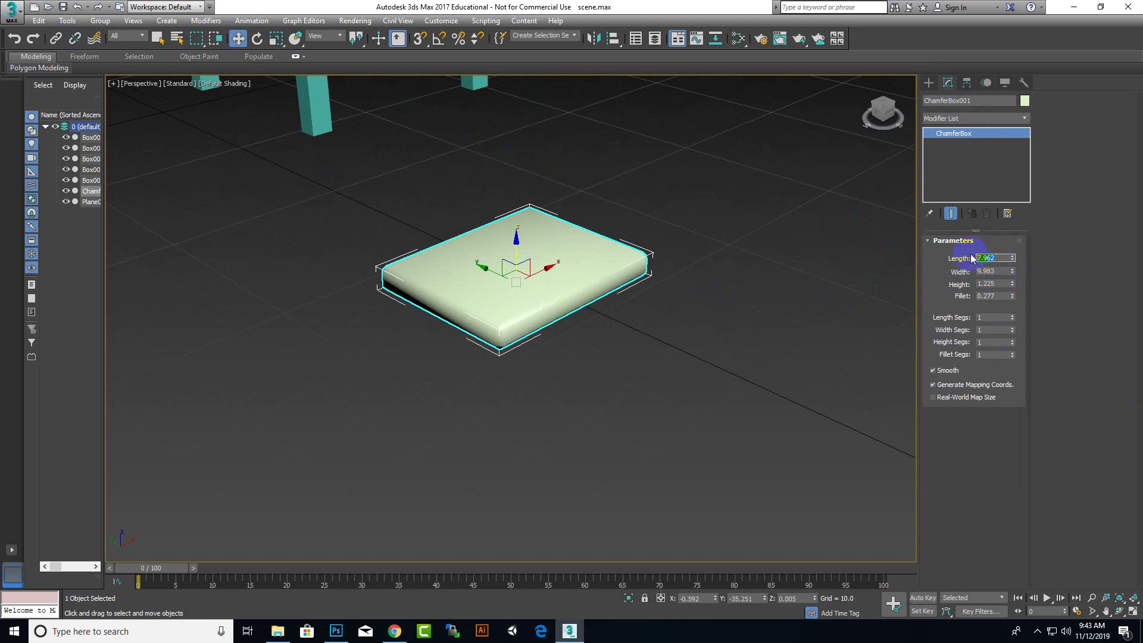
key(Return)
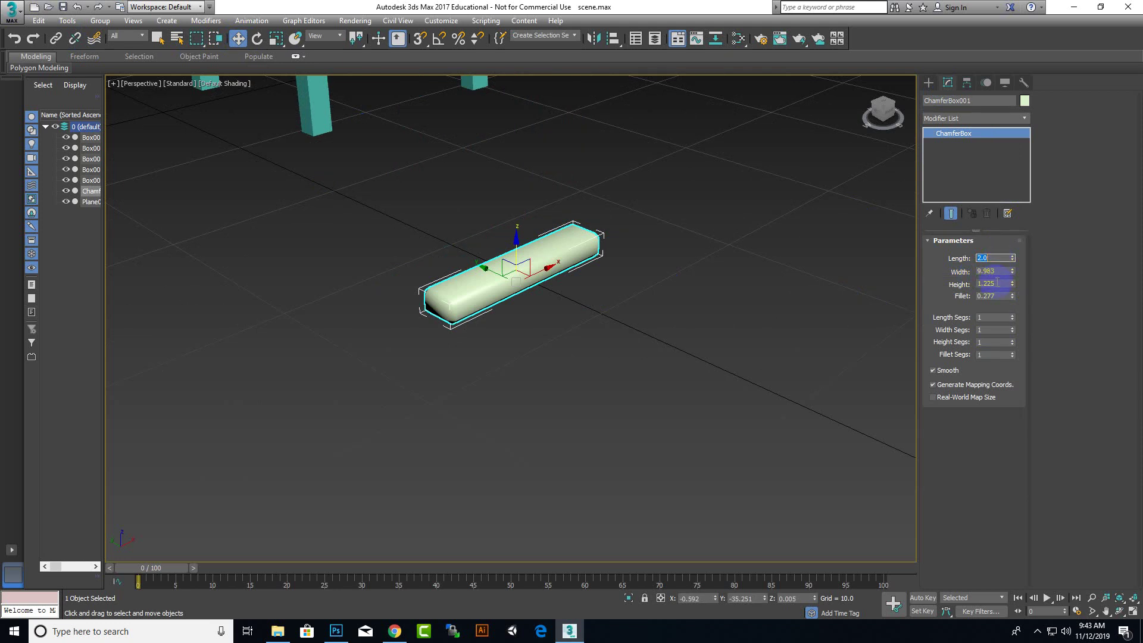
key(Return)
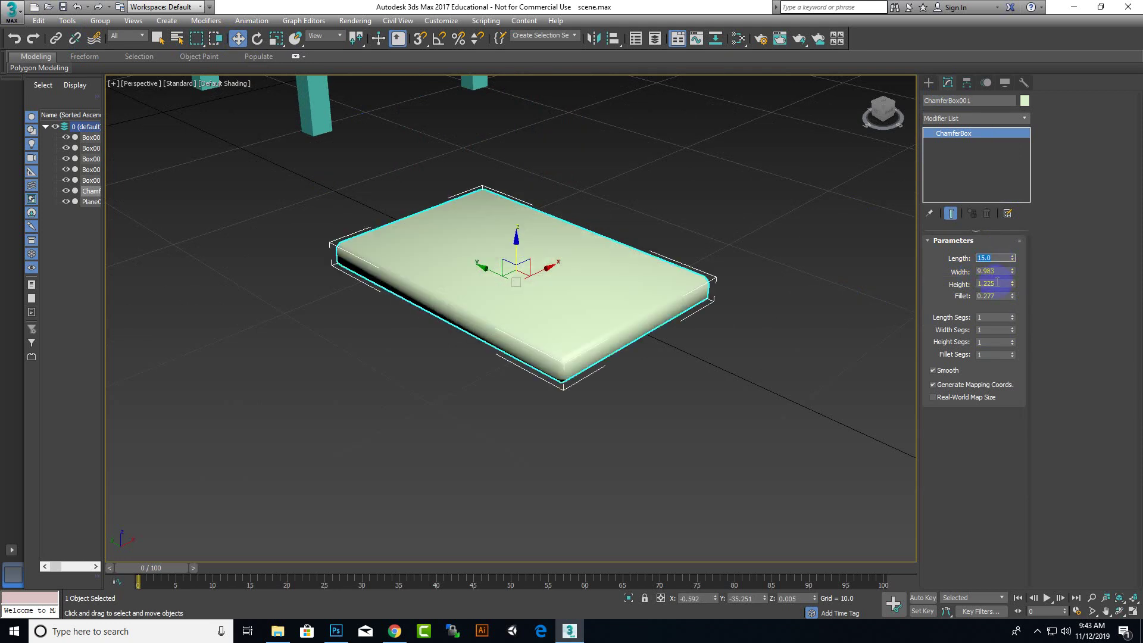
key(Tab)
text(15)
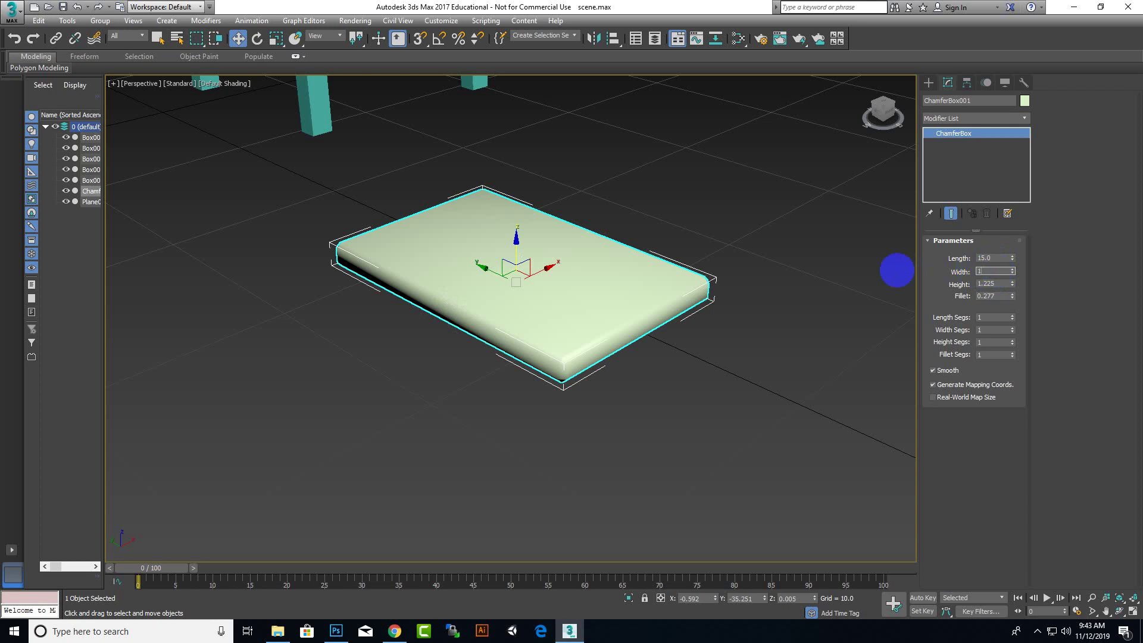
key(Return)
key(Tab)
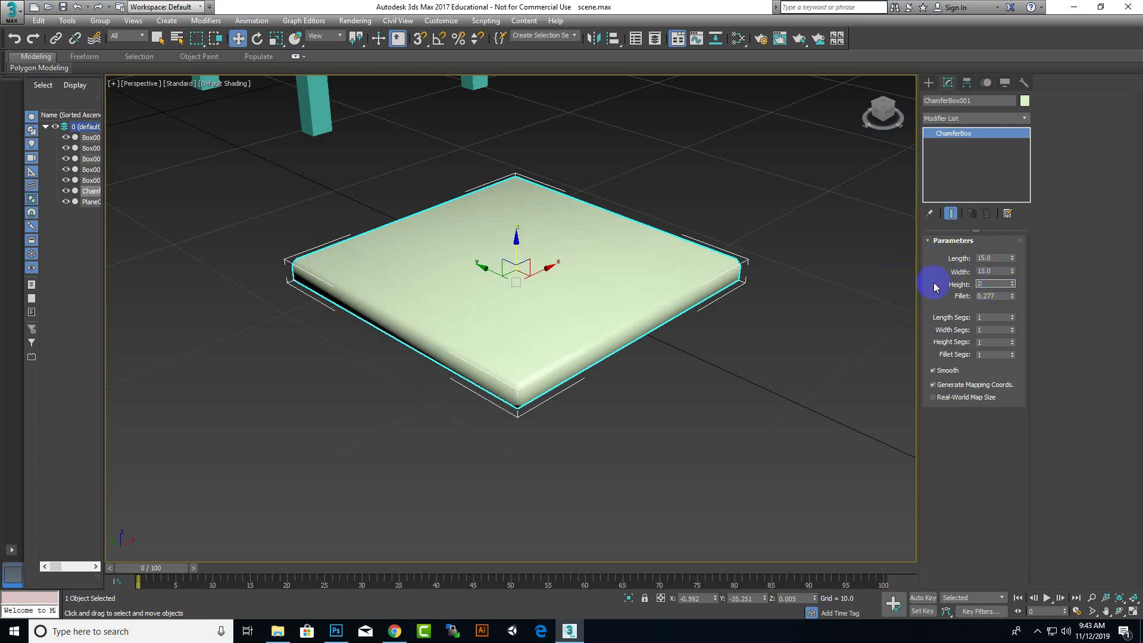
text(2)
key(Return)
Step: Resize the chamfer box to a length and width of 17 and a height of 1.3
scroll(753, 230, down, 5)
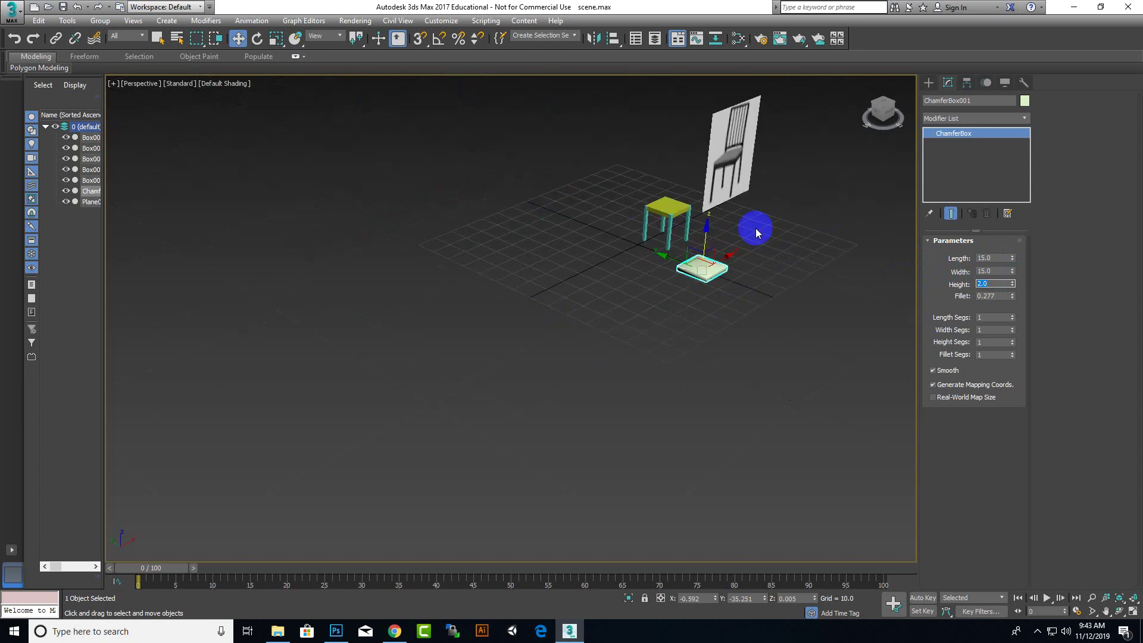
scroll(704, 242, up, 2)
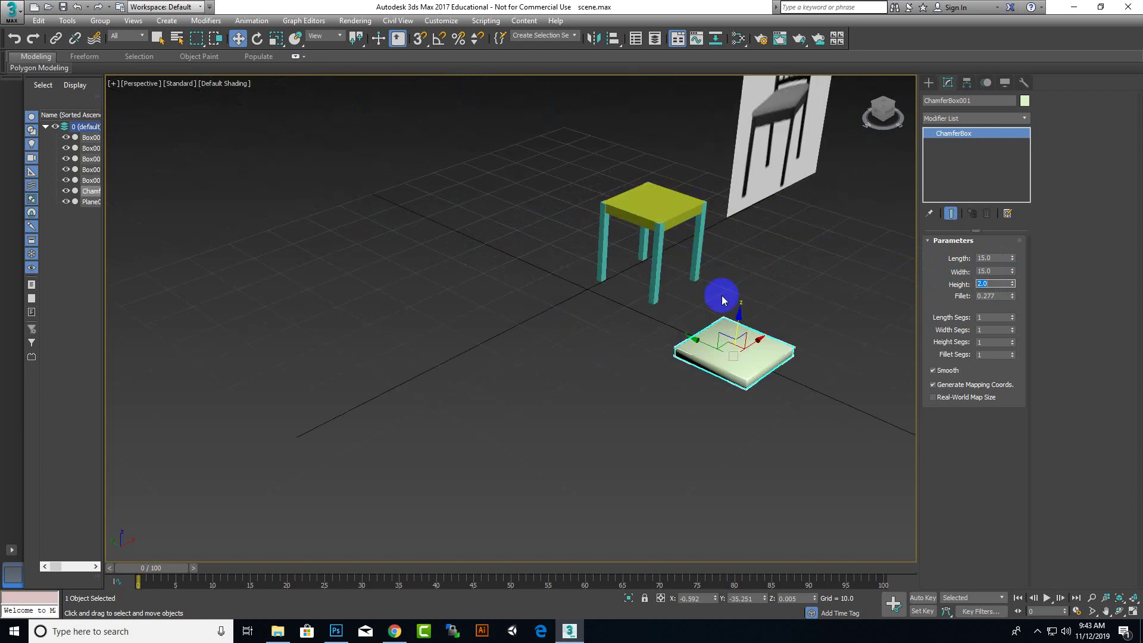
scroll(742, 388, up, 2)
scroll(721, 171, down, 3)
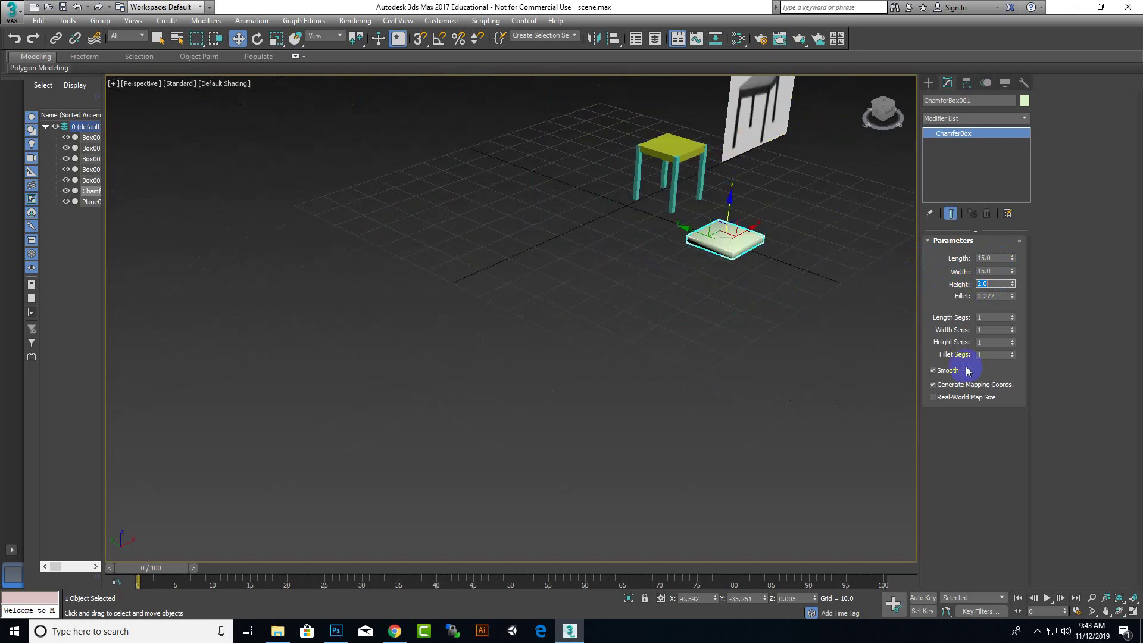
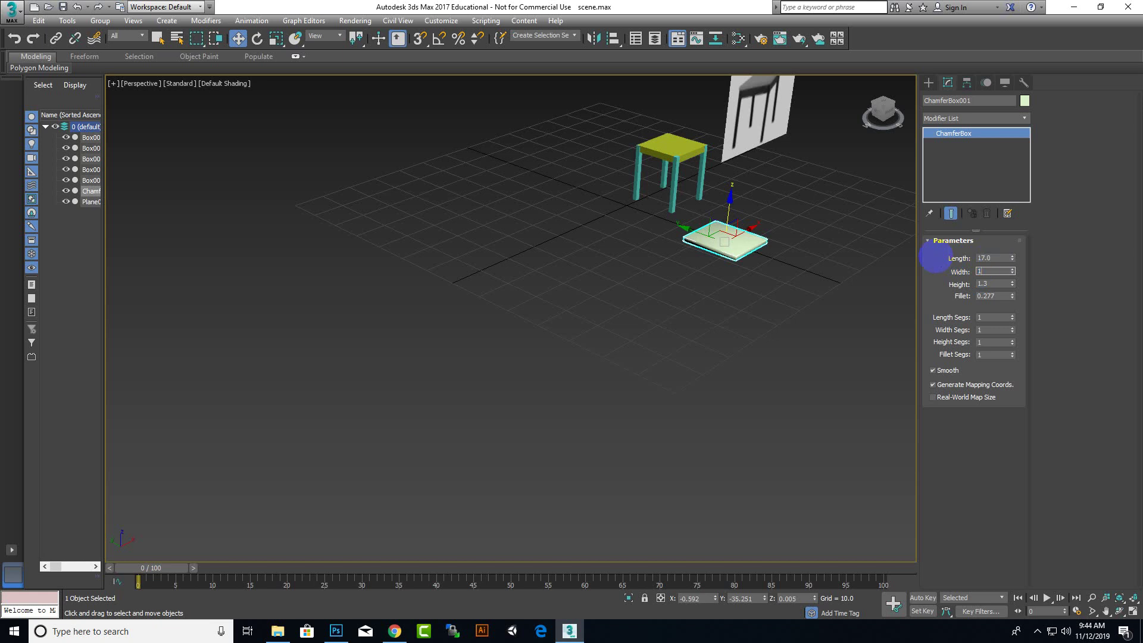
scroll(753, 275, up, 4)
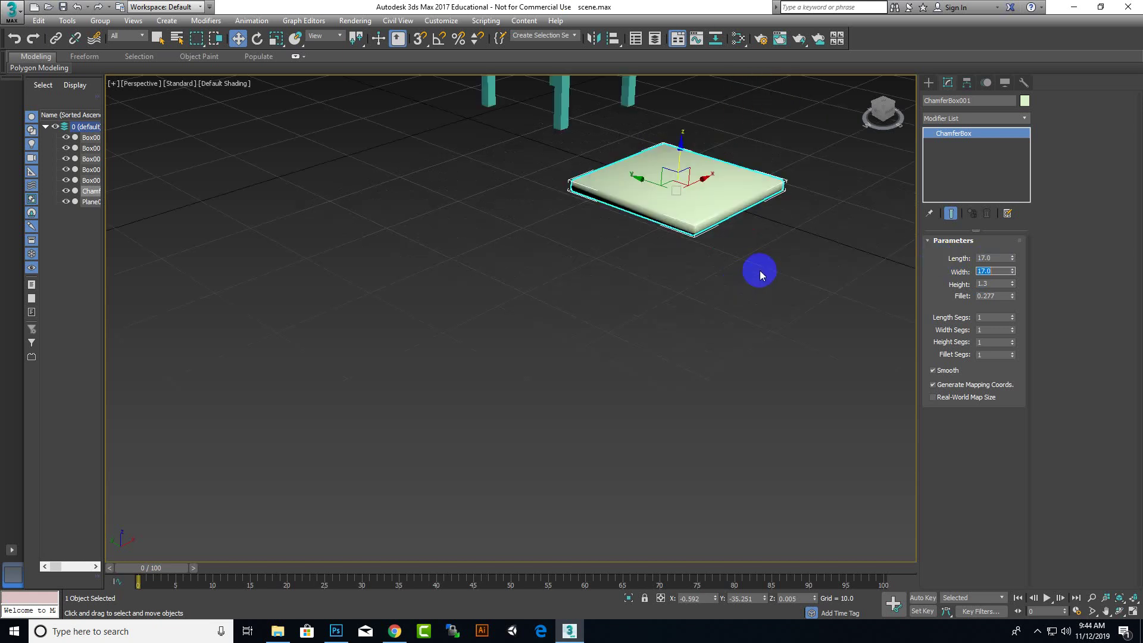
Step: Raise the chamfer box to a Z of about 17.7 and place it on top of the chair's seat frame as a cushion
middle_drag(688, 191, 673, 250)
drag(673, 250, 673, 122)
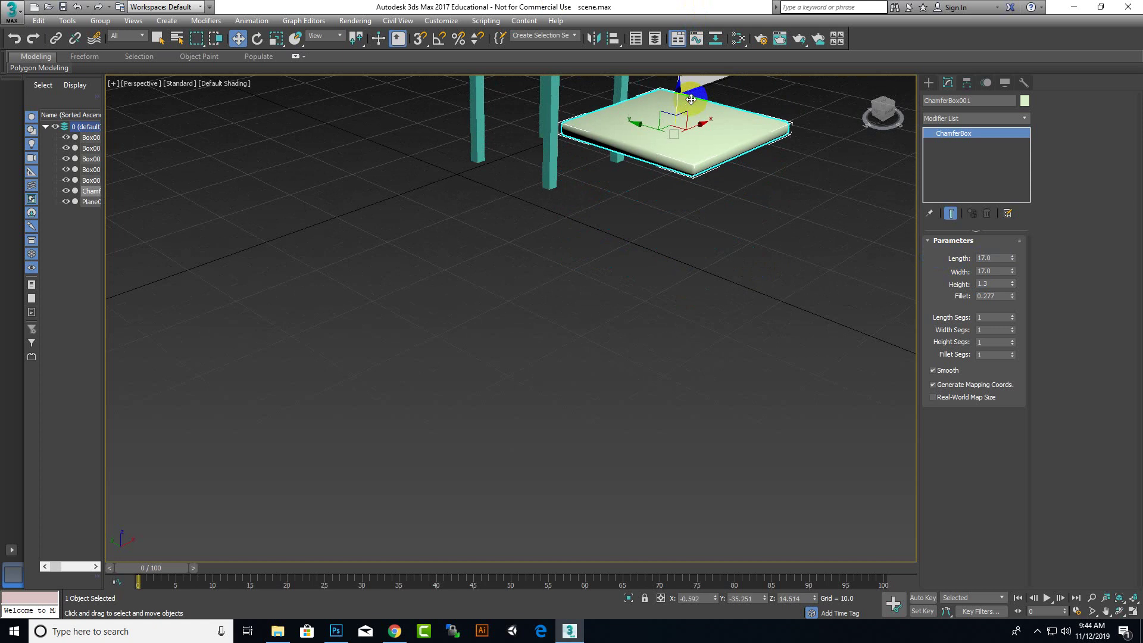
middle_drag(678, 226, 766, 428)
drag(741, 364, 576, 227)
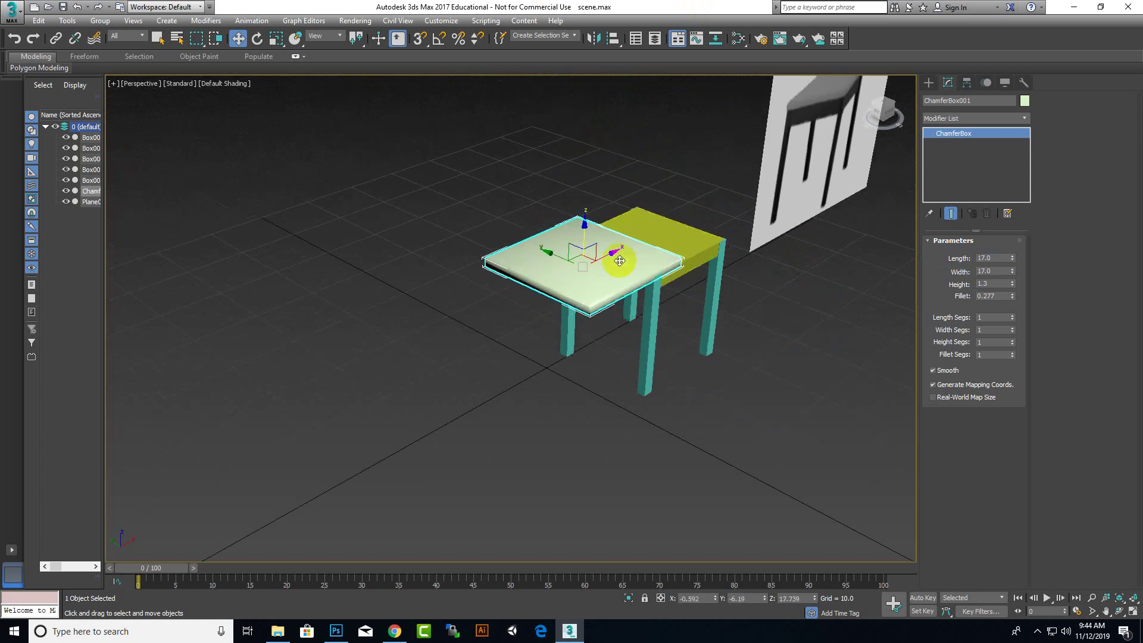
drag(615, 262, 670, 256)
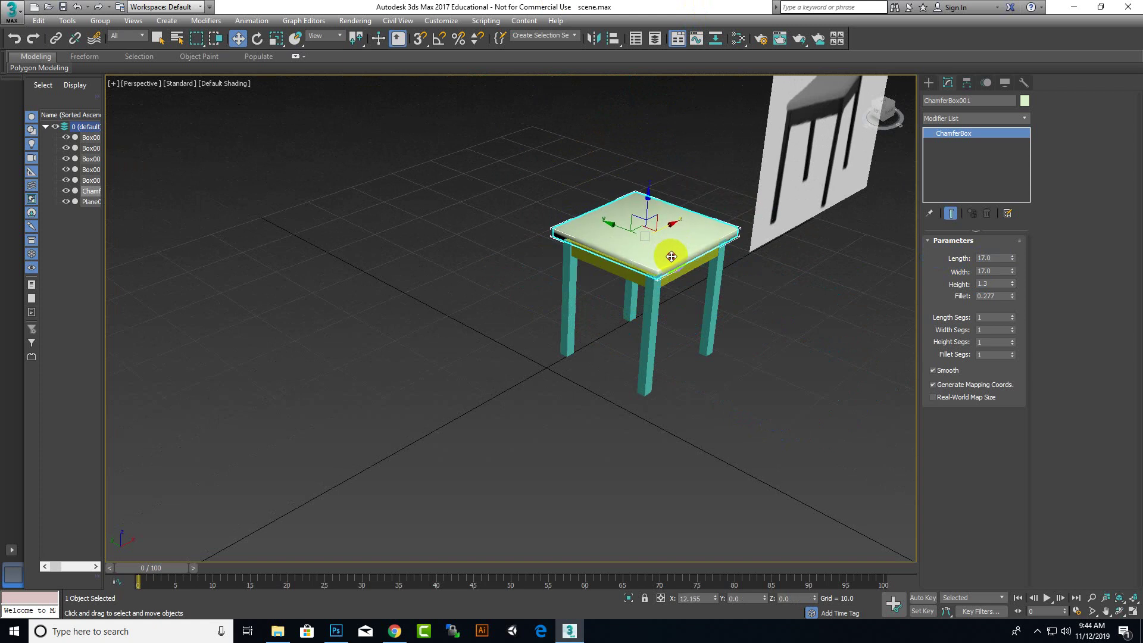
key(z)
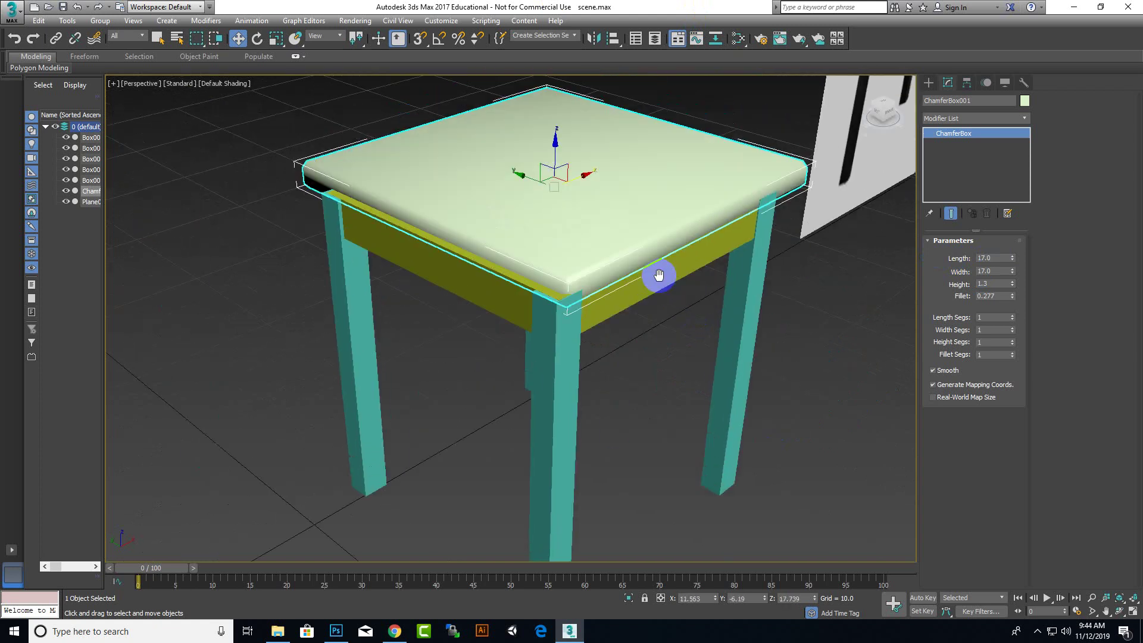
Step: Center the cushion over the four legs, at about X 10 and Y -7.5
drag(590, 196, 587, 235)
alt+middle_drag(587, 235, 506, 245)
drag(590, 220, 566, 250)
scroll(566, 250, down, 5)
alt+middle_drag(566, 250, 623, 293)
scroll(581, 247, up, 5)
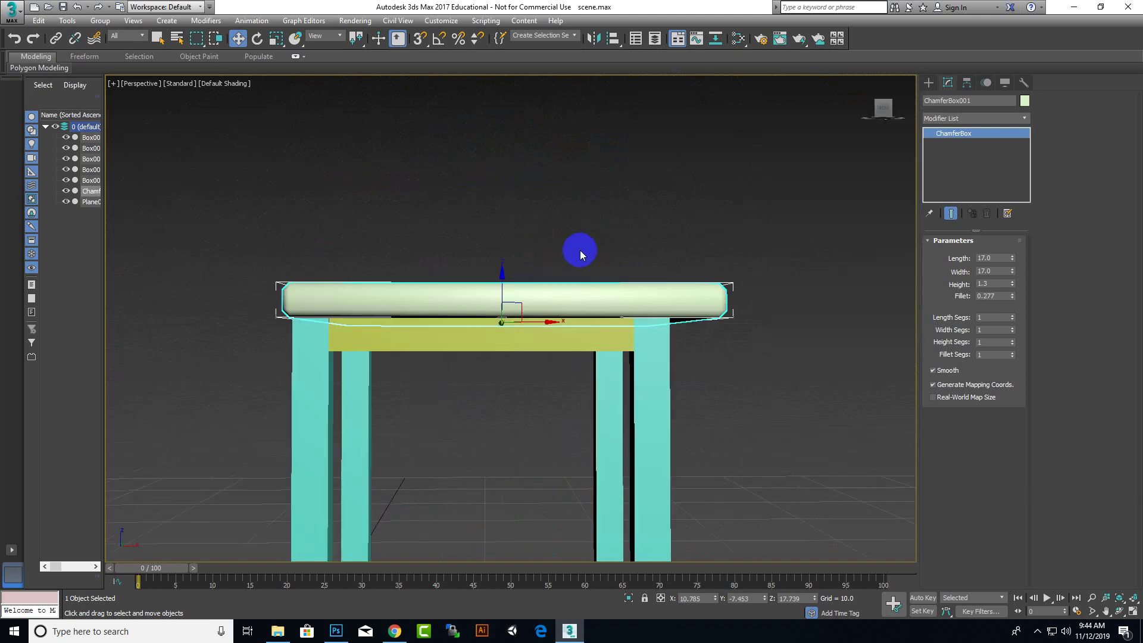
drag(627, 322, 533, 324)
Step: Reduce the cushion's length and width to 15.5 each so its edges overhang the legs less
scroll(534, 324, down, 5)
alt+middle_drag(535, 321, 594, 371)
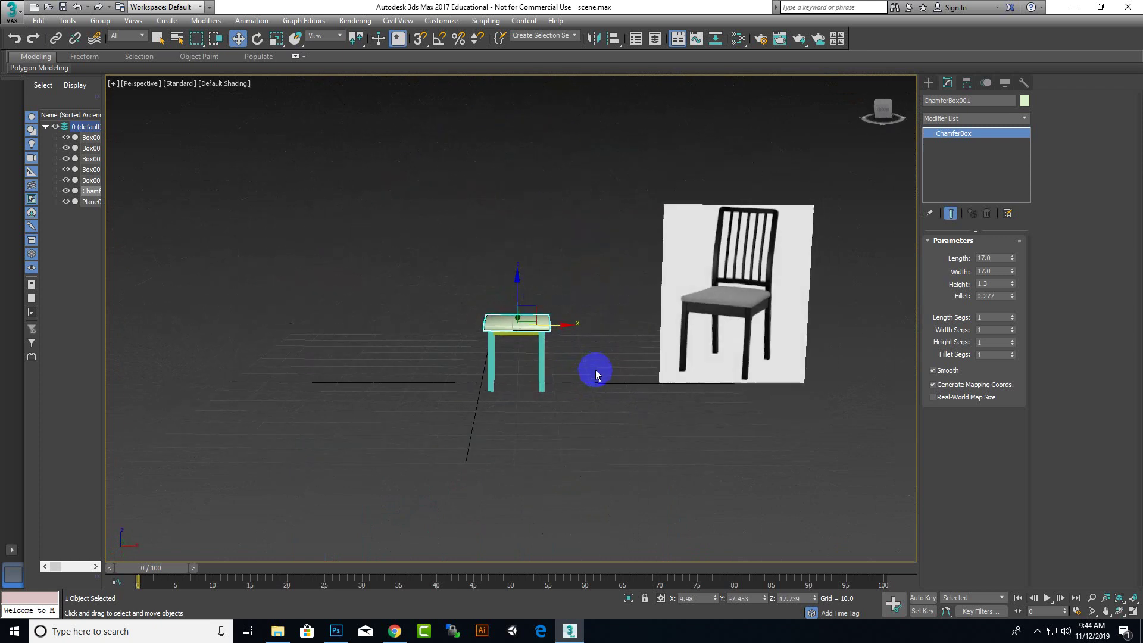
scroll(710, 312, up, 10)
scroll(528, 364, down, 8)
scroll(484, 349, up, 5)
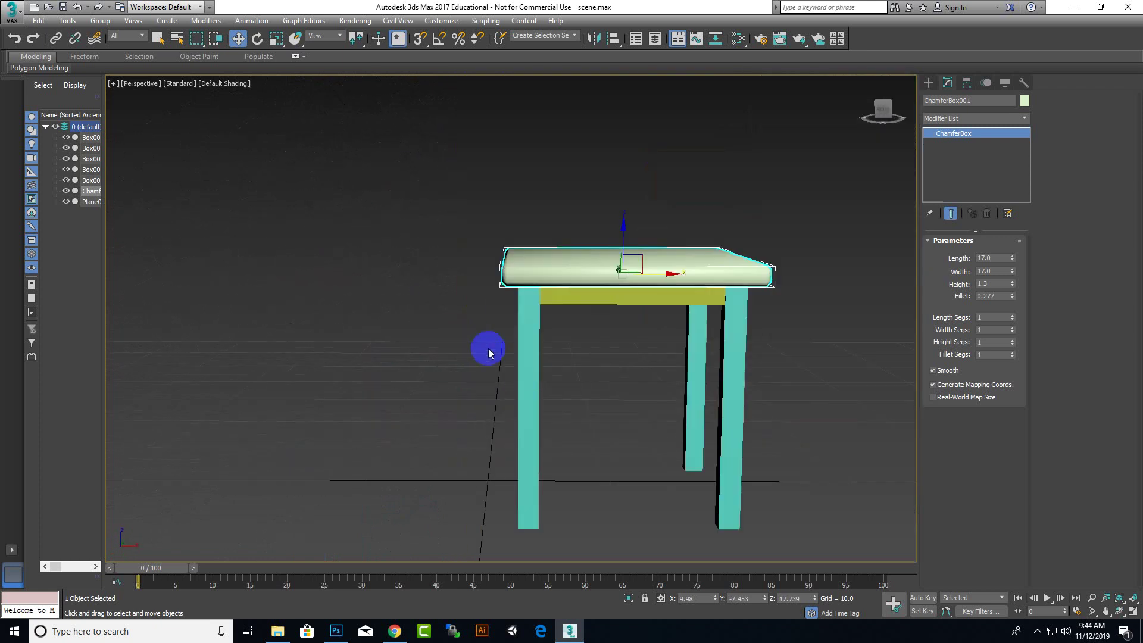
scroll(653, 237, up, 2)
double_click(1000, 258)
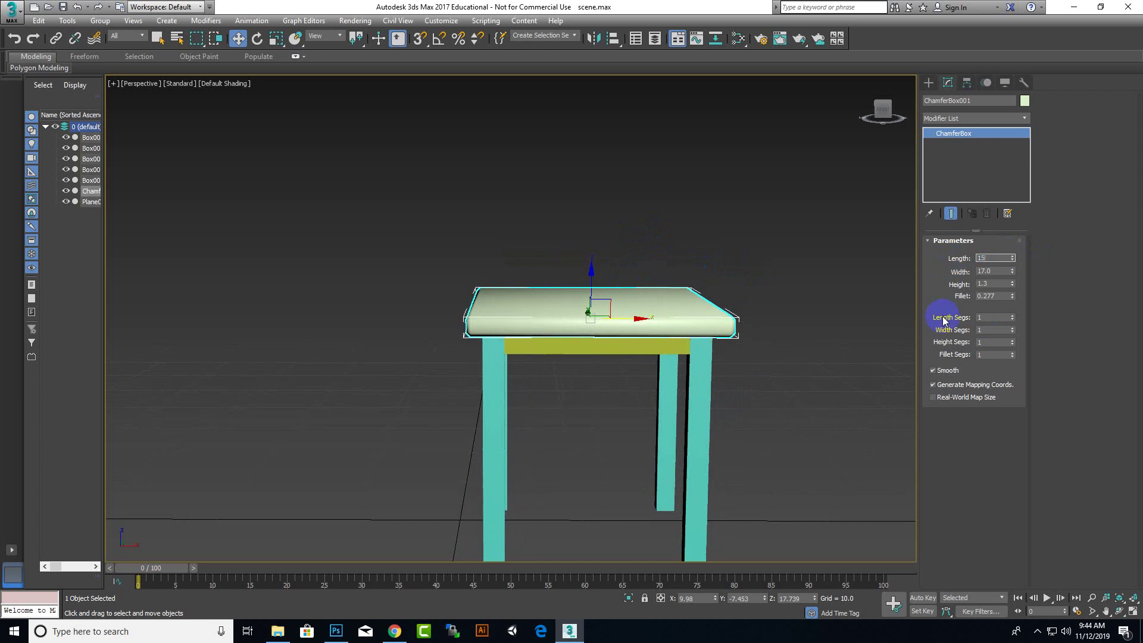
key(Tab)
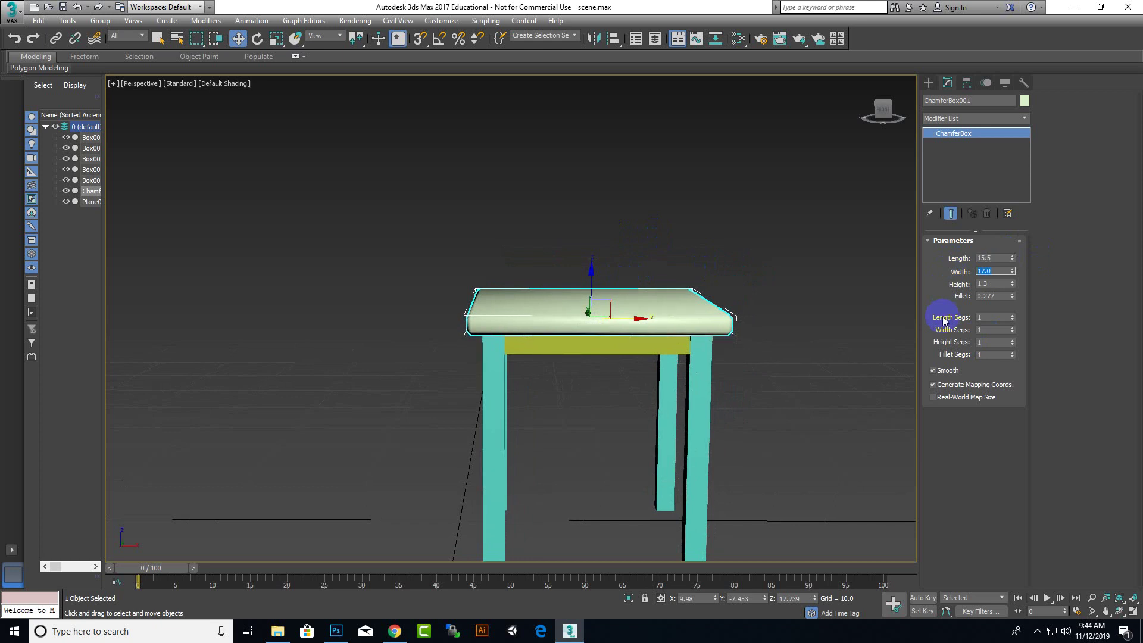
text(15.5)
key(Return)
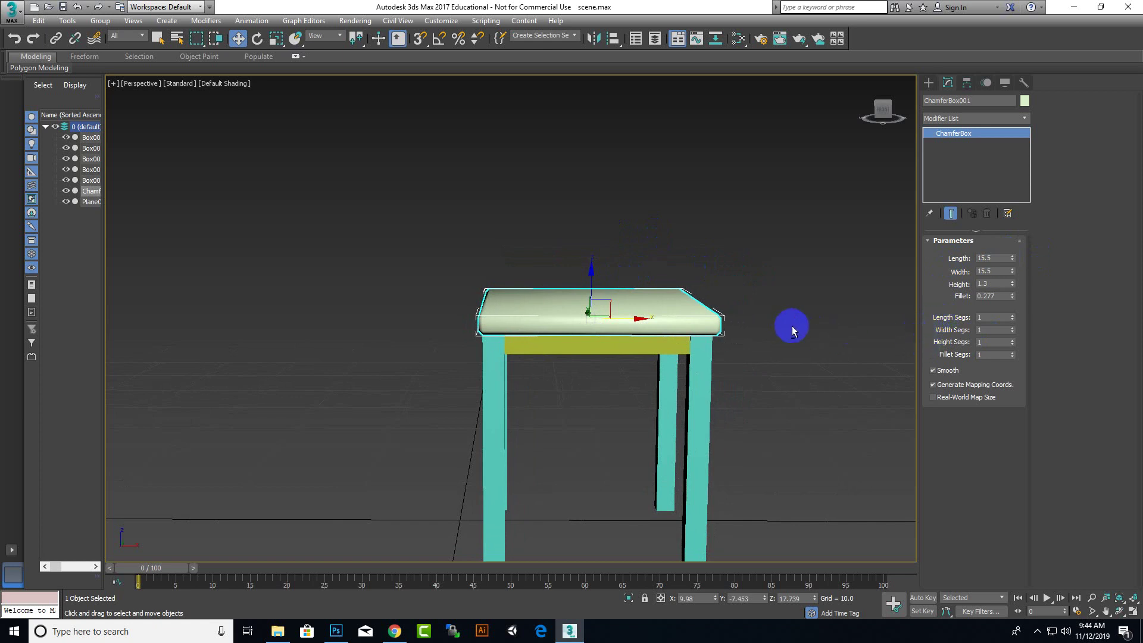
alt+middle_drag(791, 326, 680, 333)
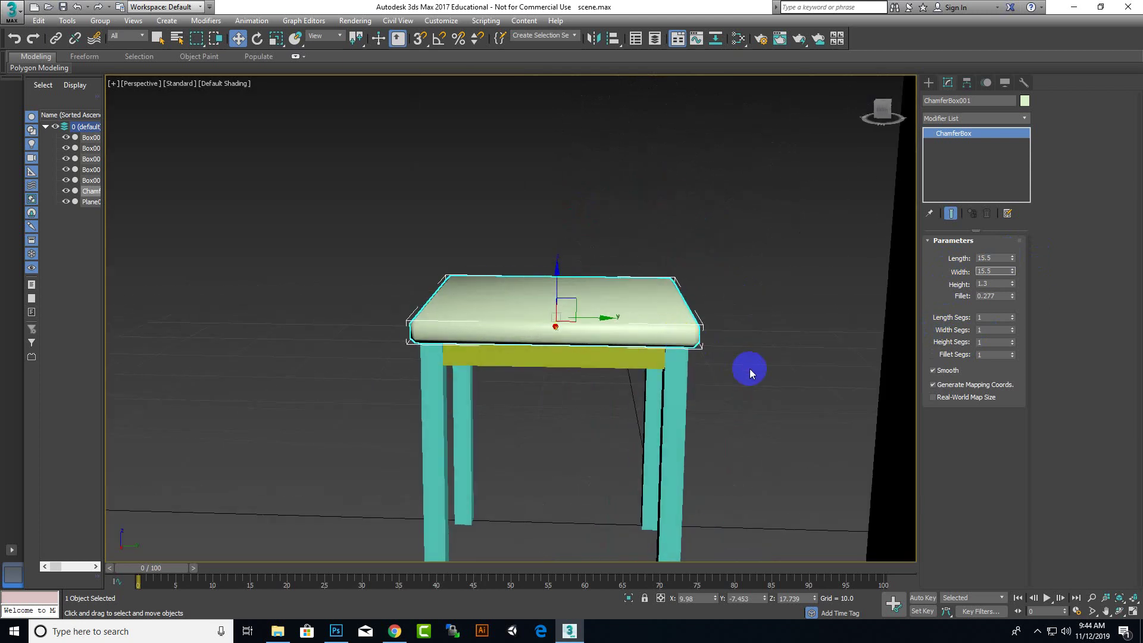
Step: Examine the backrest frame and vertical slats on the reference chair image from the front
click(1037, 631)
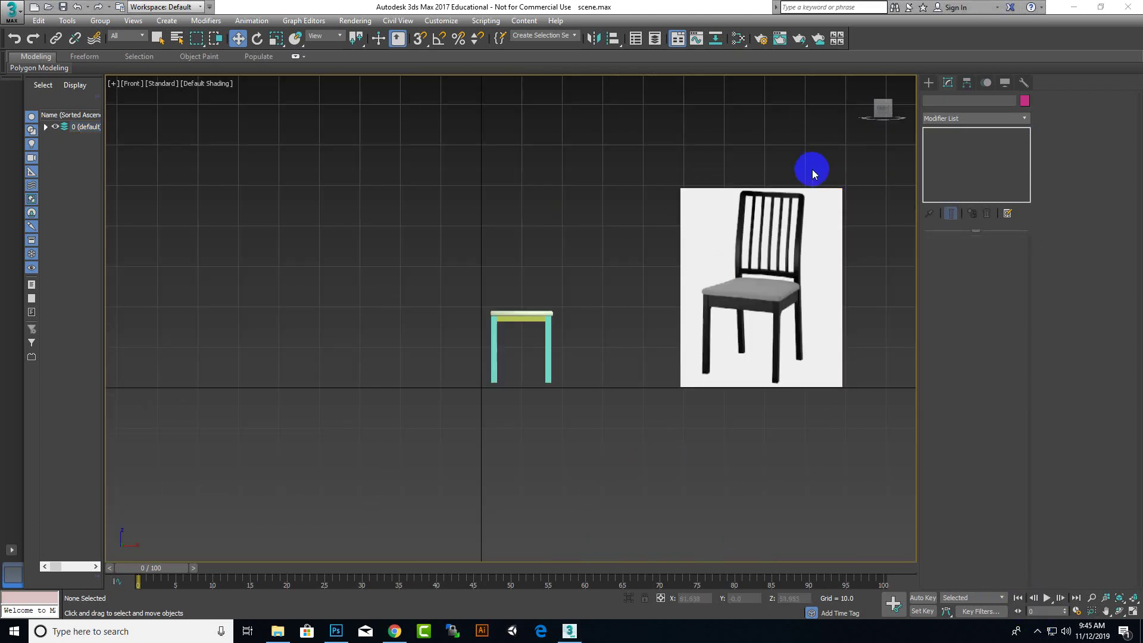
scroll(812, 169, up, 4)
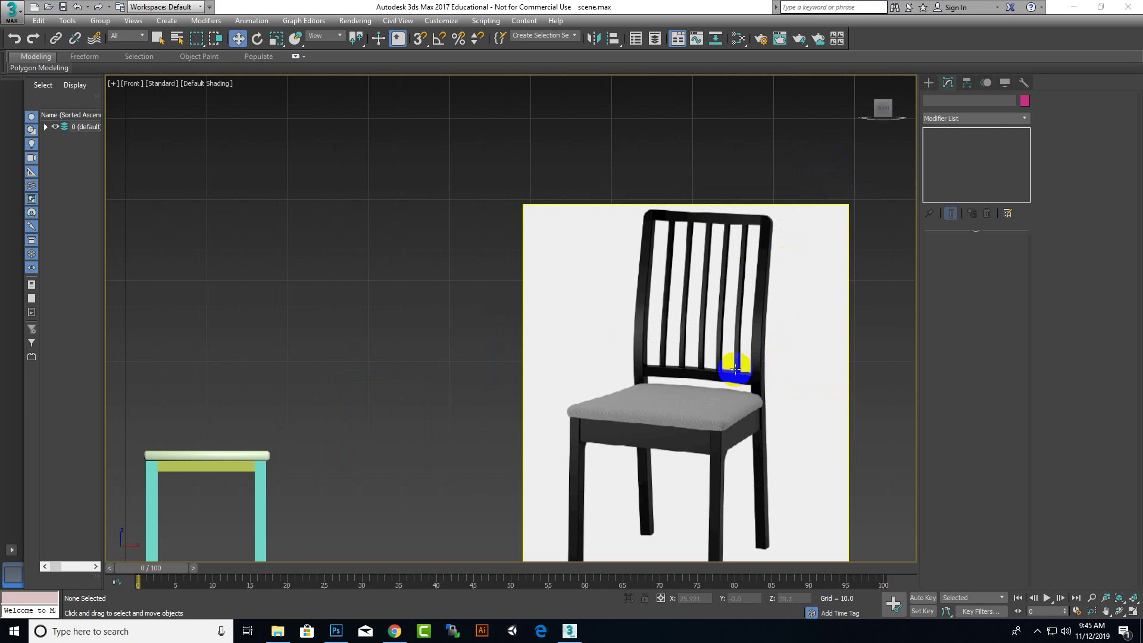
scroll(744, 310, up, 3)
scroll(795, 406, down, 6)
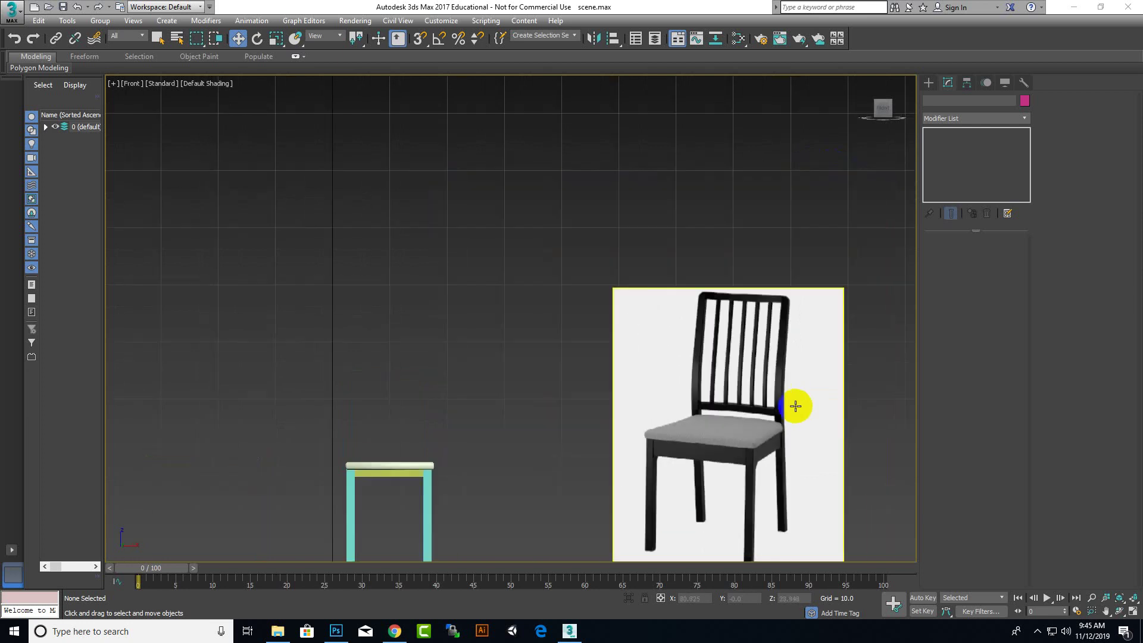
scroll(796, 405, up, 3)
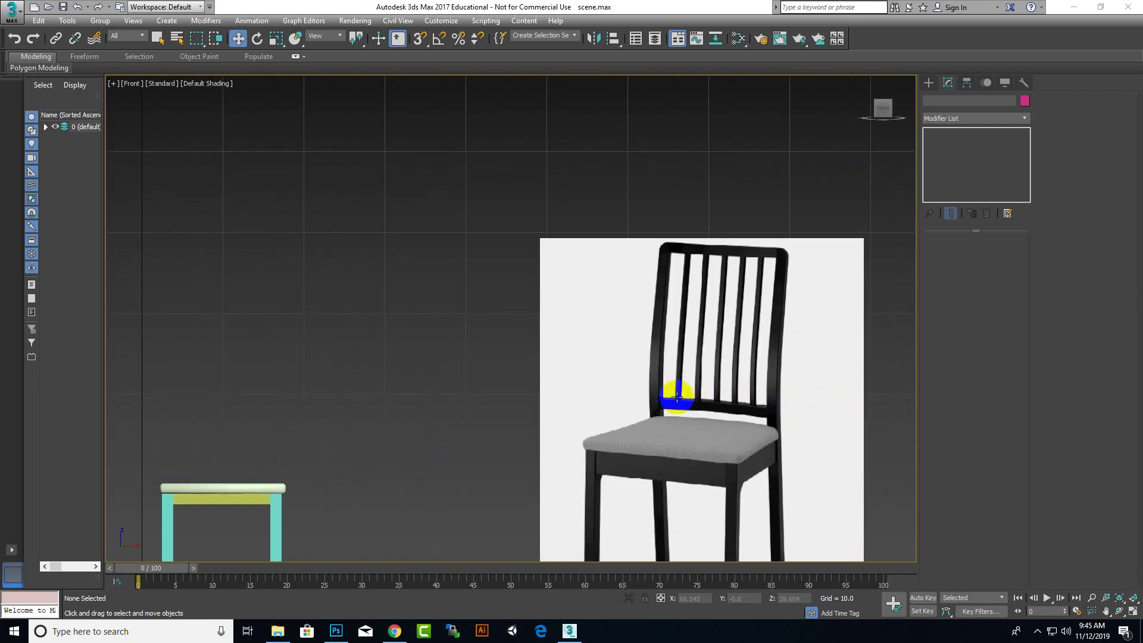
mouse_move(677, 396)
alt+middle_down()
mouse_move(699, 401)
mouse_move(640, 403)
mouse_move(671, 390)
mouse_move(671, 401)
alt+middle_up()
scroll(745, 345, down, 4)
scroll(727, 366, up, 2)
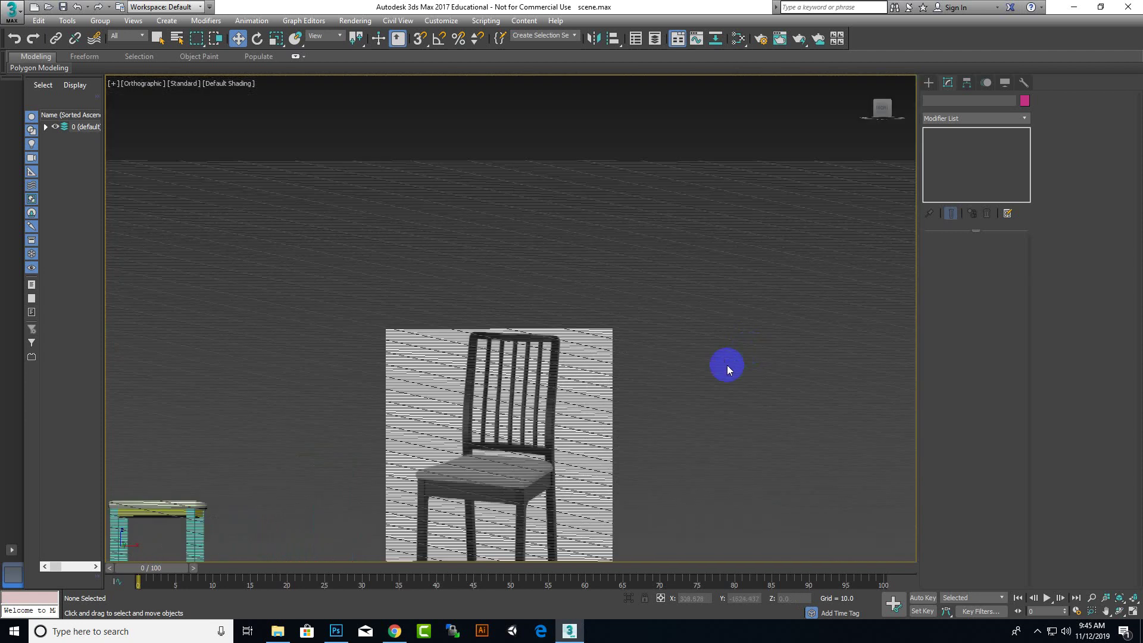
key(f)
scroll(680, 224, up, 5)
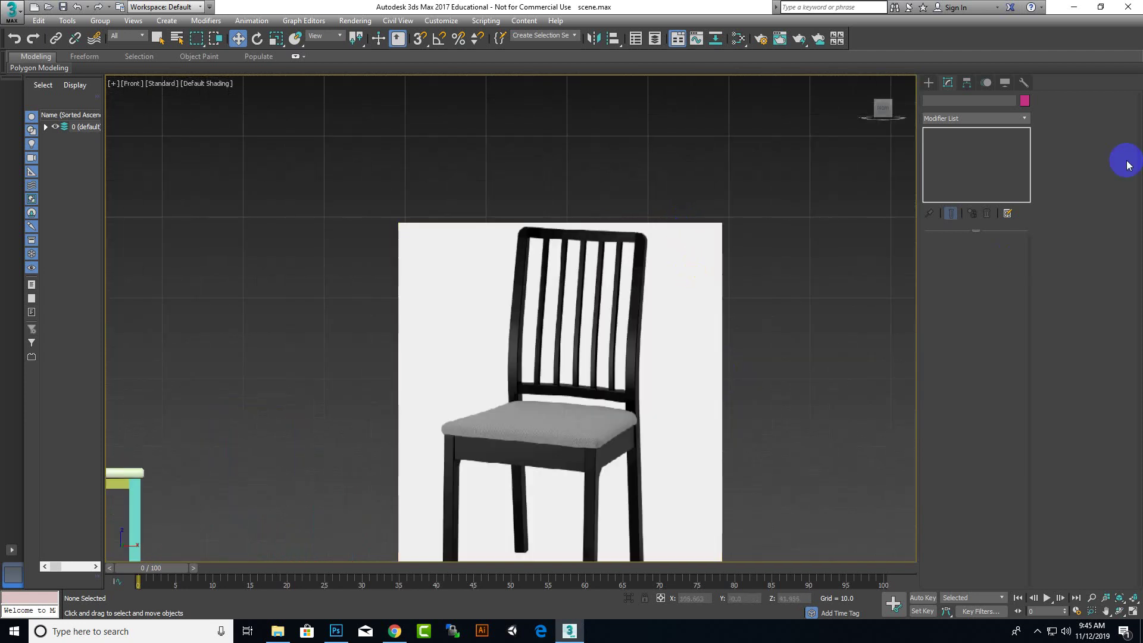
click(937, 82)
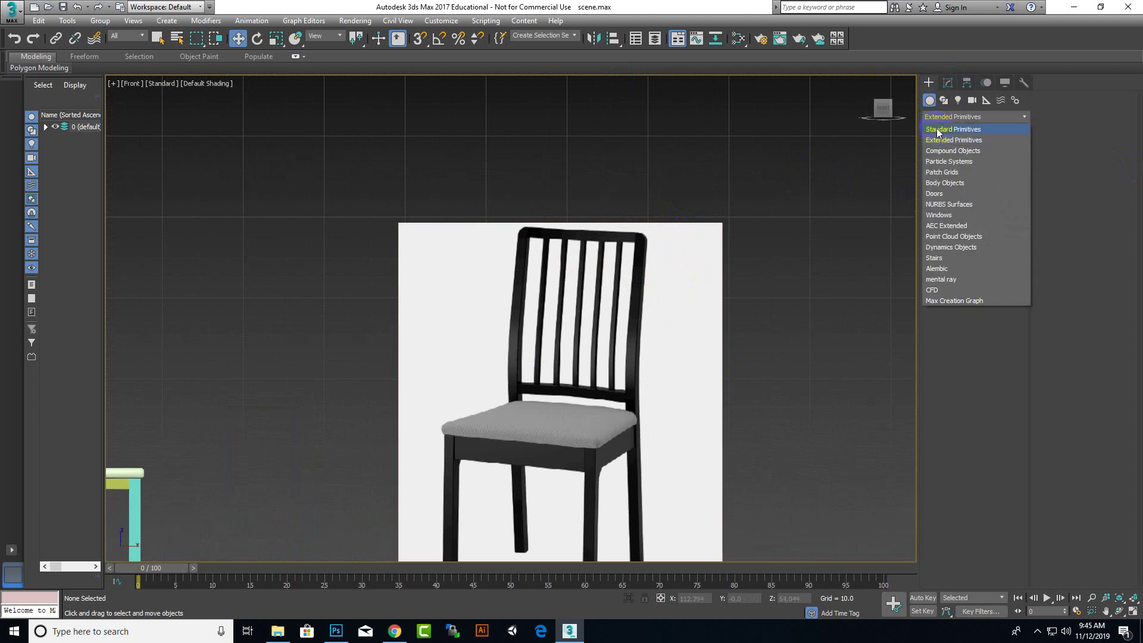
click(952, 128)
click(950, 155)
scroll(539, 403, up, 2)
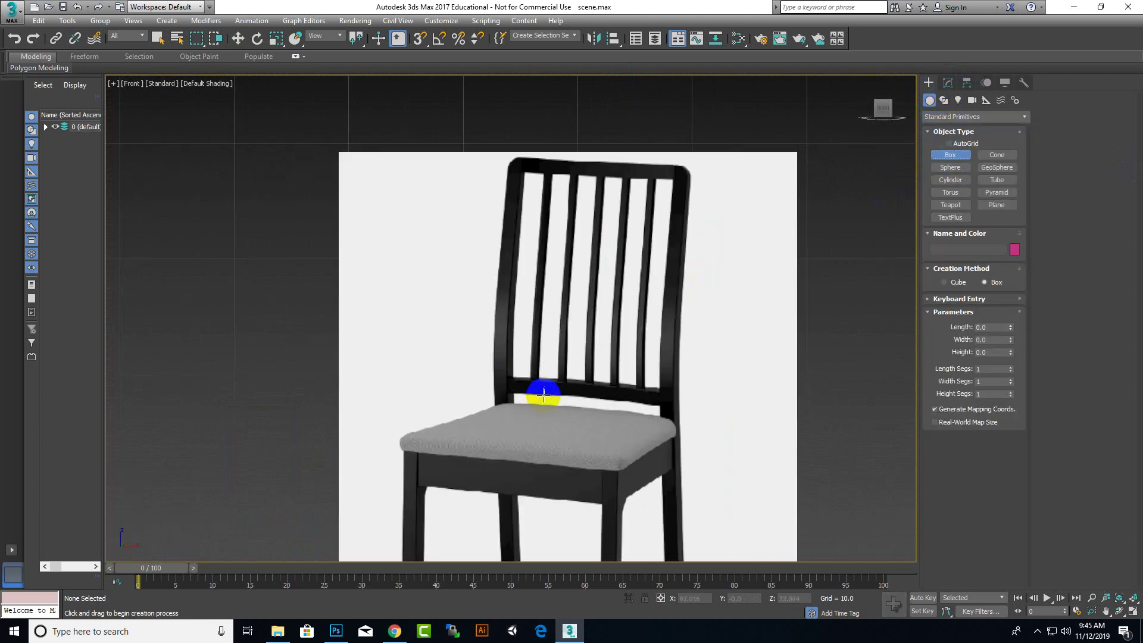
drag(510, 405, 494, 396)
click(489, 400)
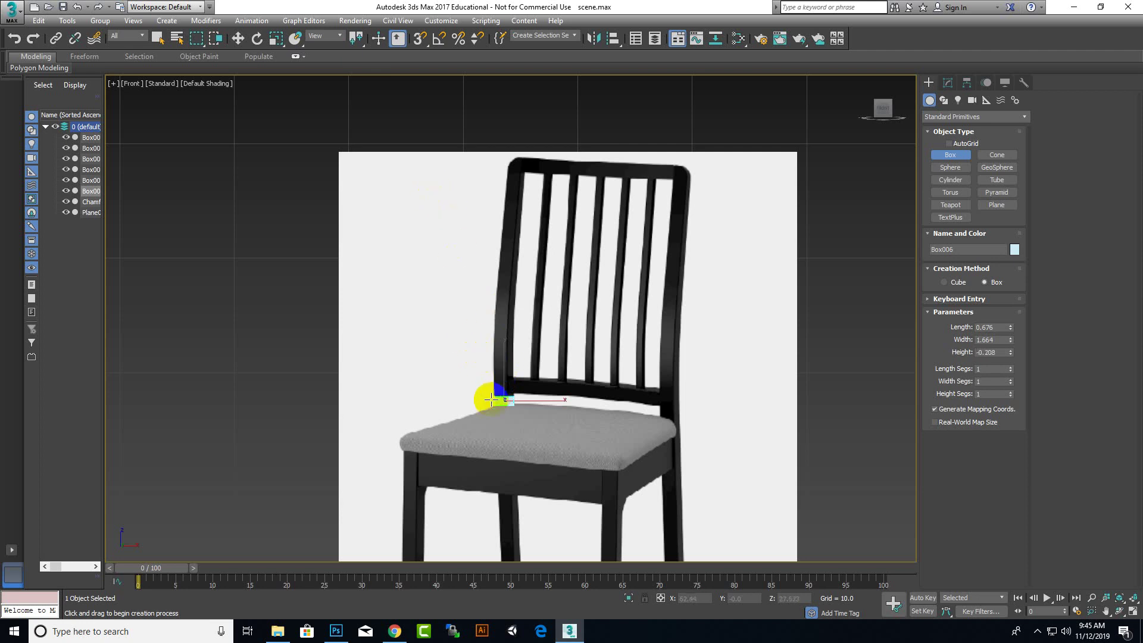
mouse_move(500, 391)
alt+middle_down()
mouse_move(584, 429)
mouse_move(613, 427)
mouse_move(452, 439)
mouse_move(506, 402)
alt+middle_up()
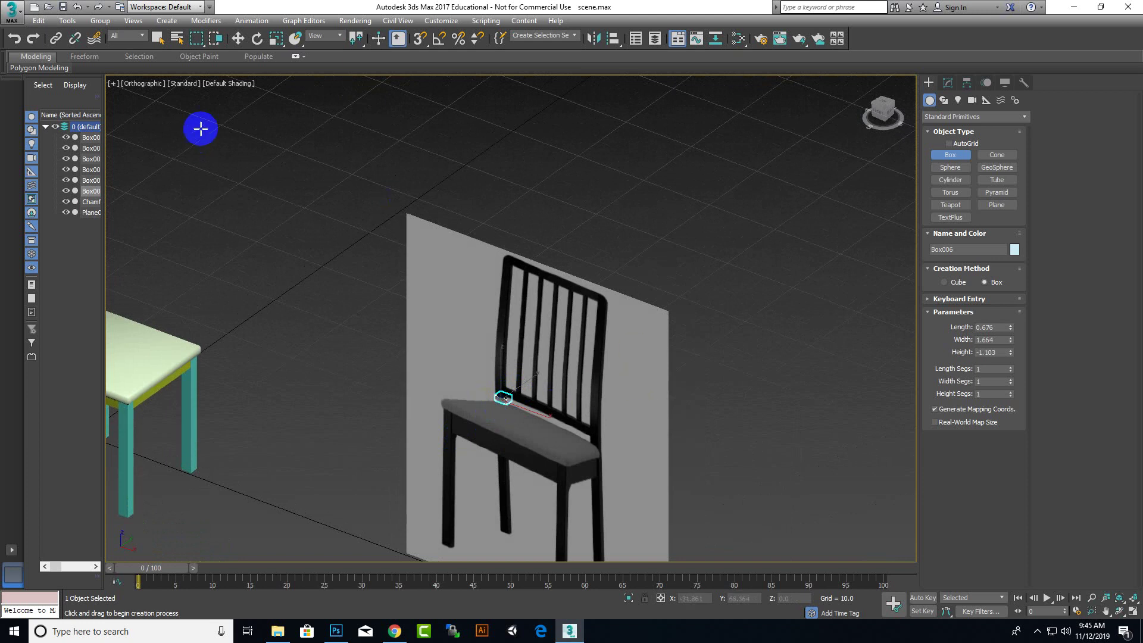
click(199, 39)
click(239, 40)
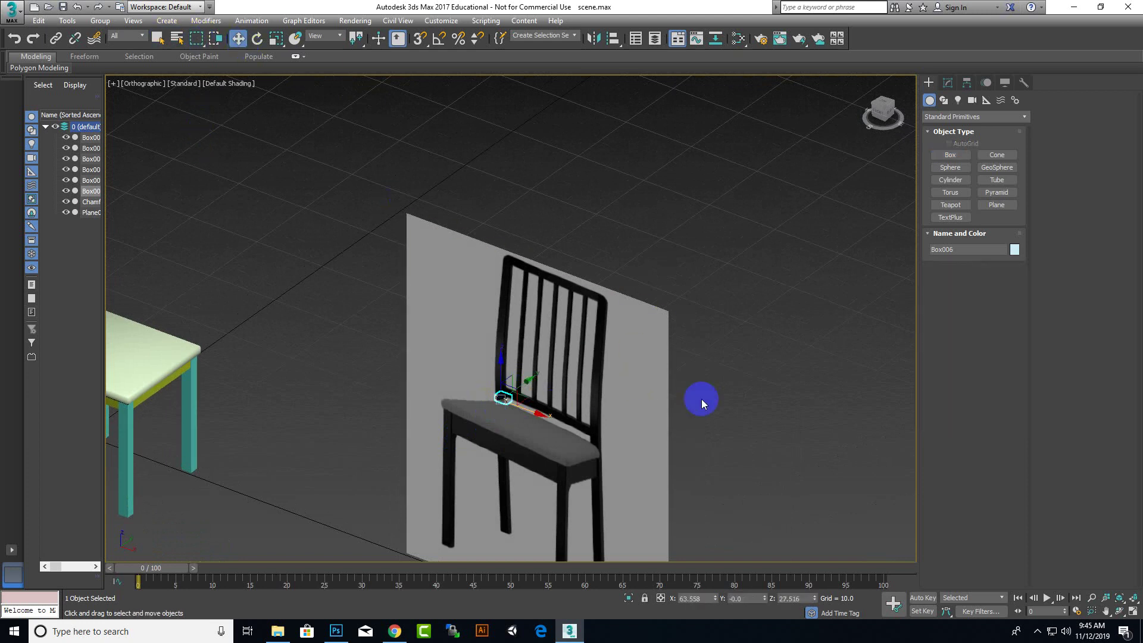
click(701, 399)
Step: Copy the chair's two rear legs straight up so they stand above the seat cushion as backrest posts
scroll(732, 340, down, 4)
scroll(615, 324, up, 4)
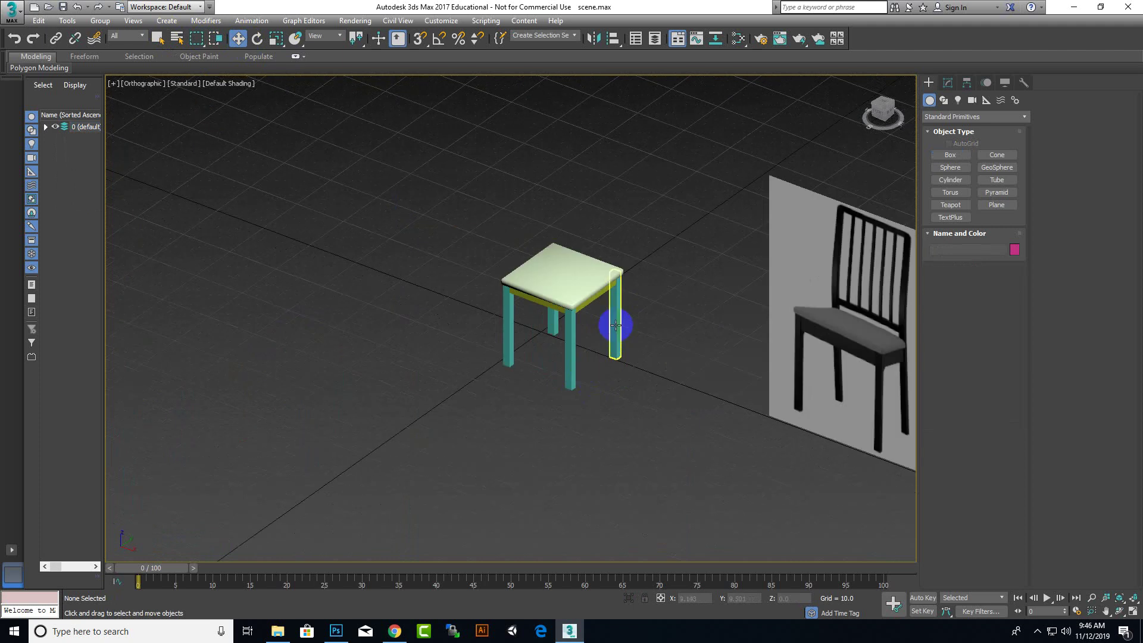
click(616, 324)
ctrl+click(553, 321)
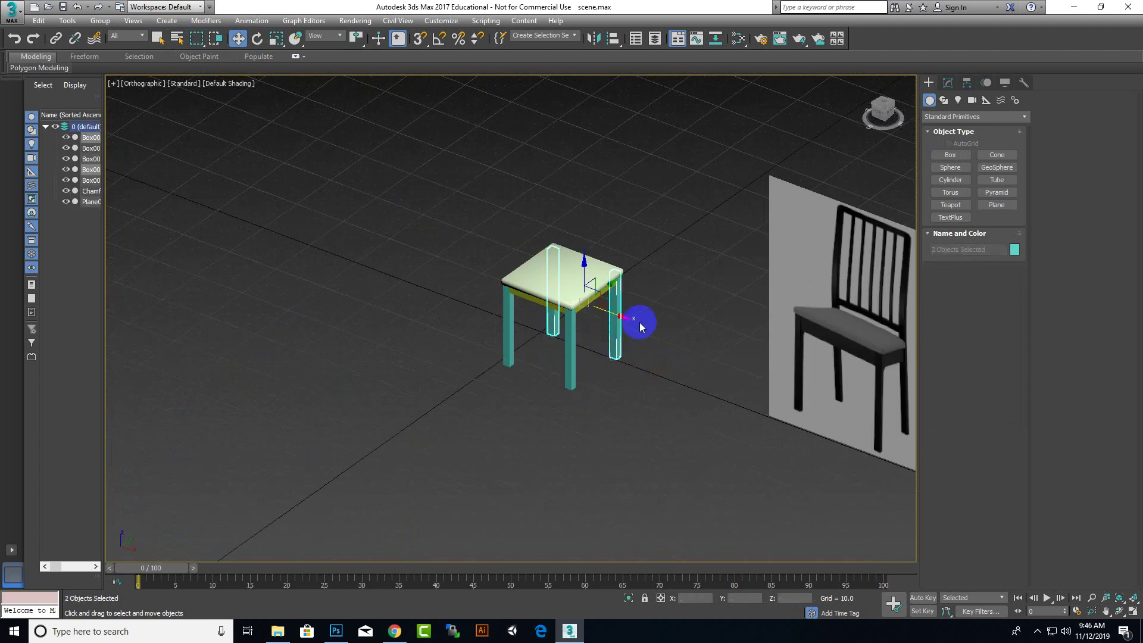
drag(583, 265, 576, 176)
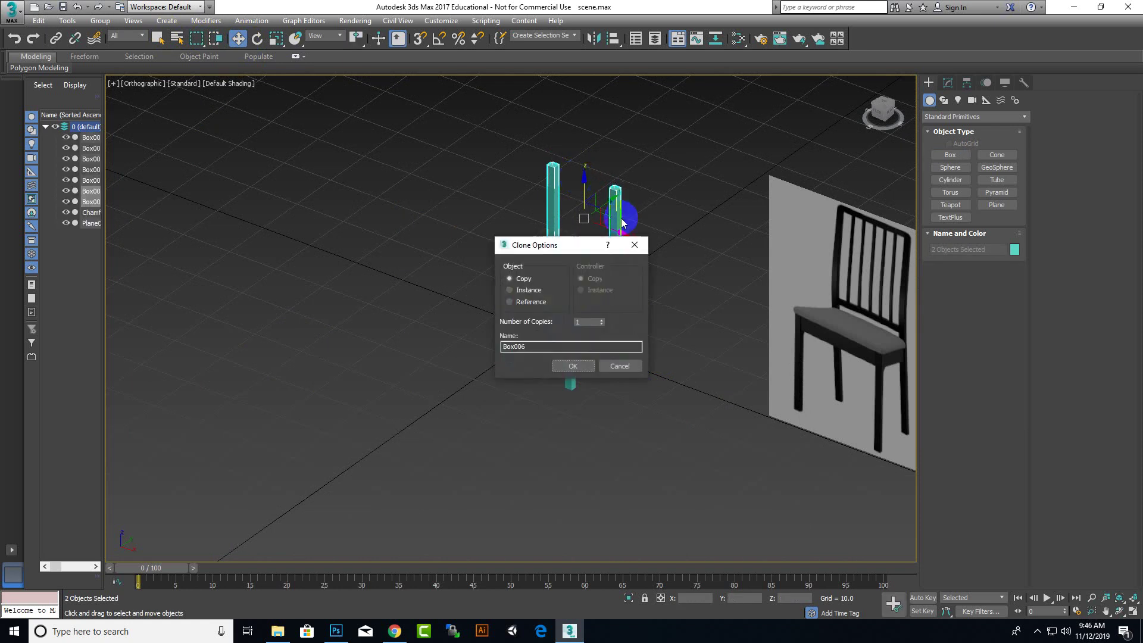
click(574, 366)
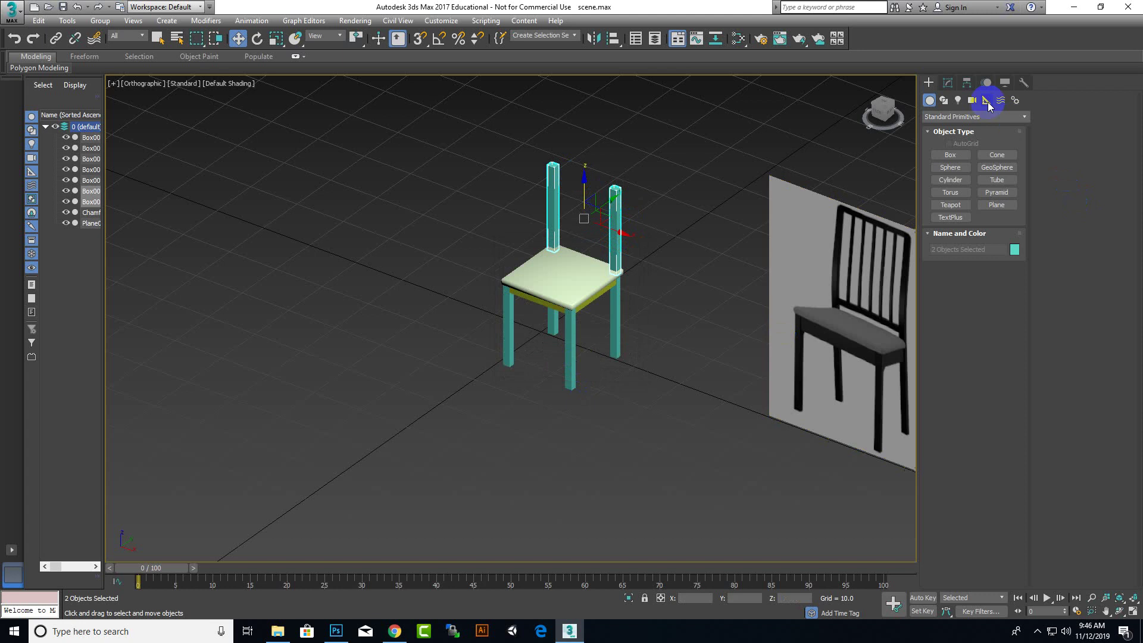
Step: Set the height of both backrest posts to 18
click(947, 84)
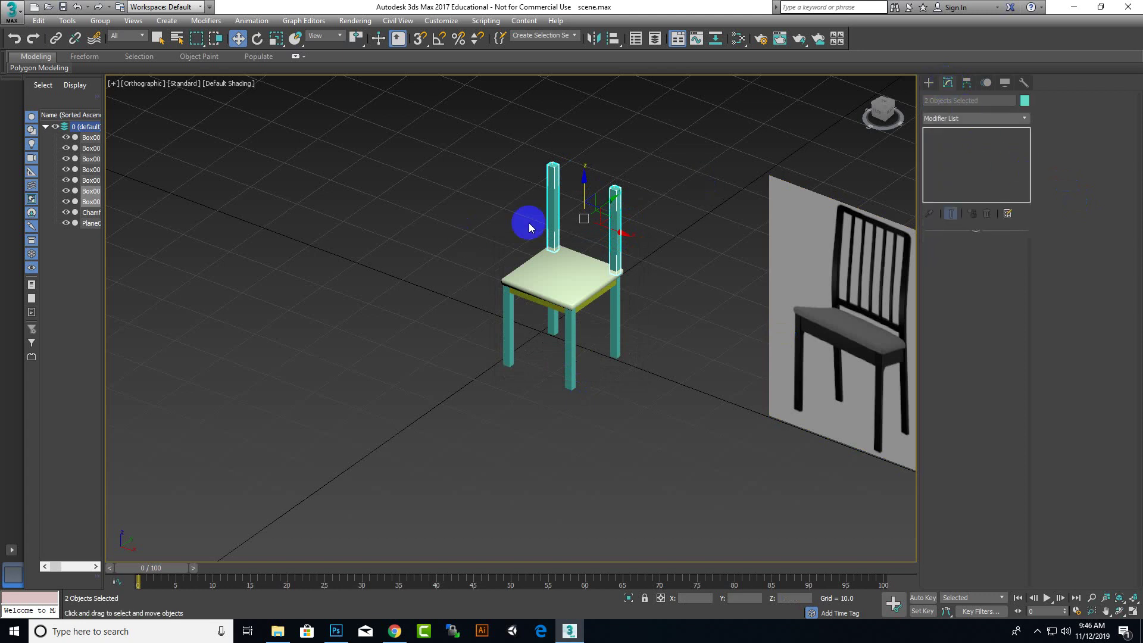
click(555, 186)
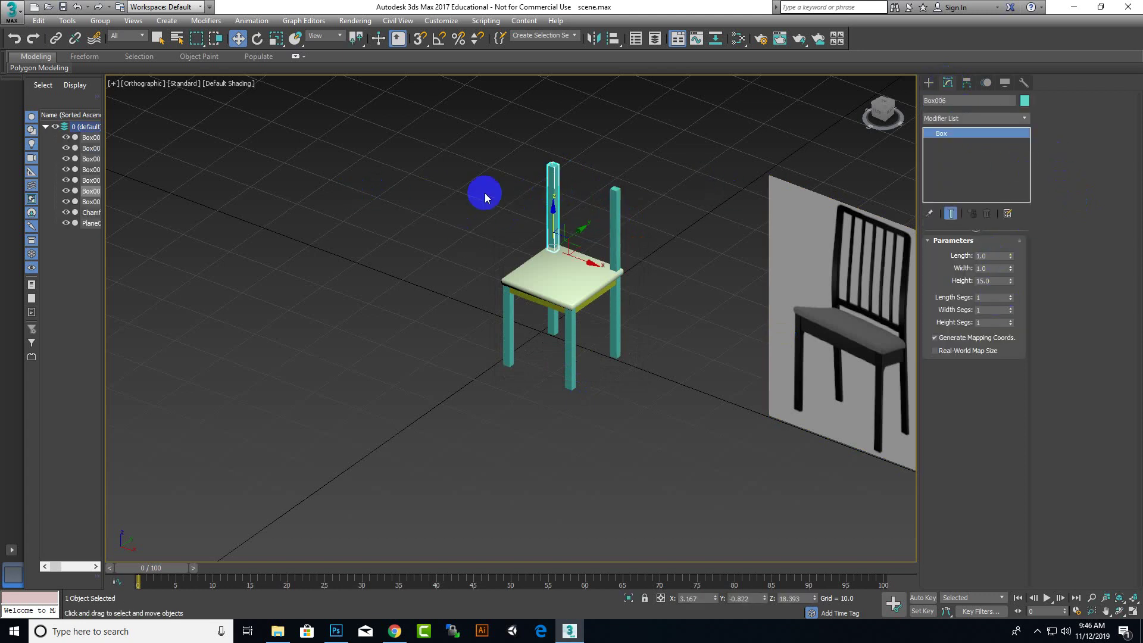
alt+middle_drag(644, 216, 598, 231)
scroll(620, 212, up, 5)
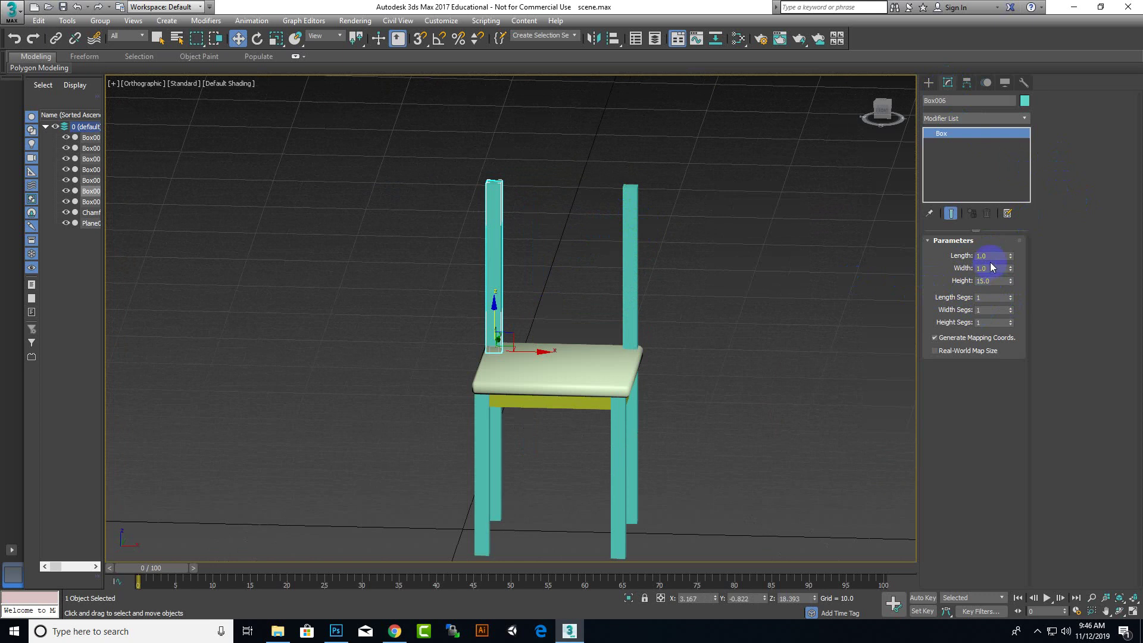
double_click(994, 280)
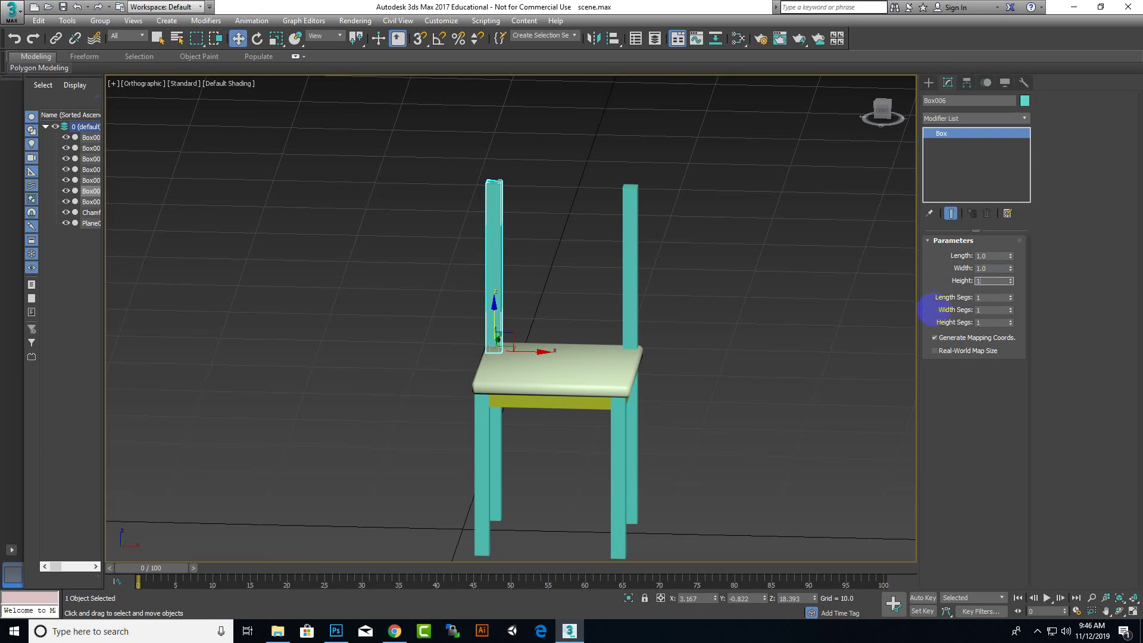
key(Return)
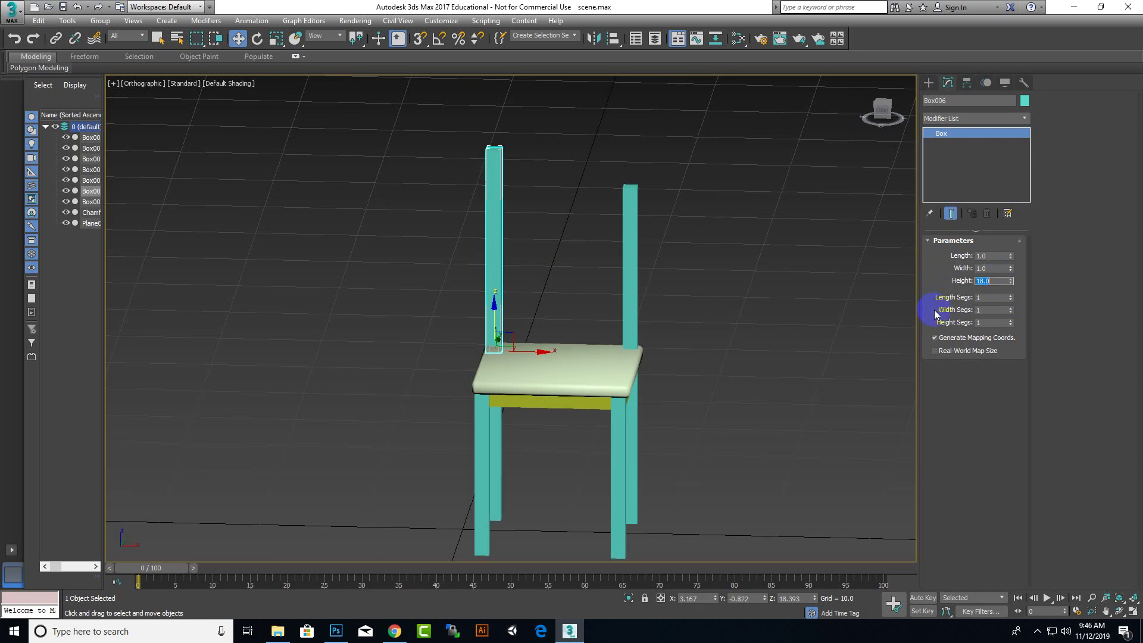
click(632, 267)
double_click(997, 281)
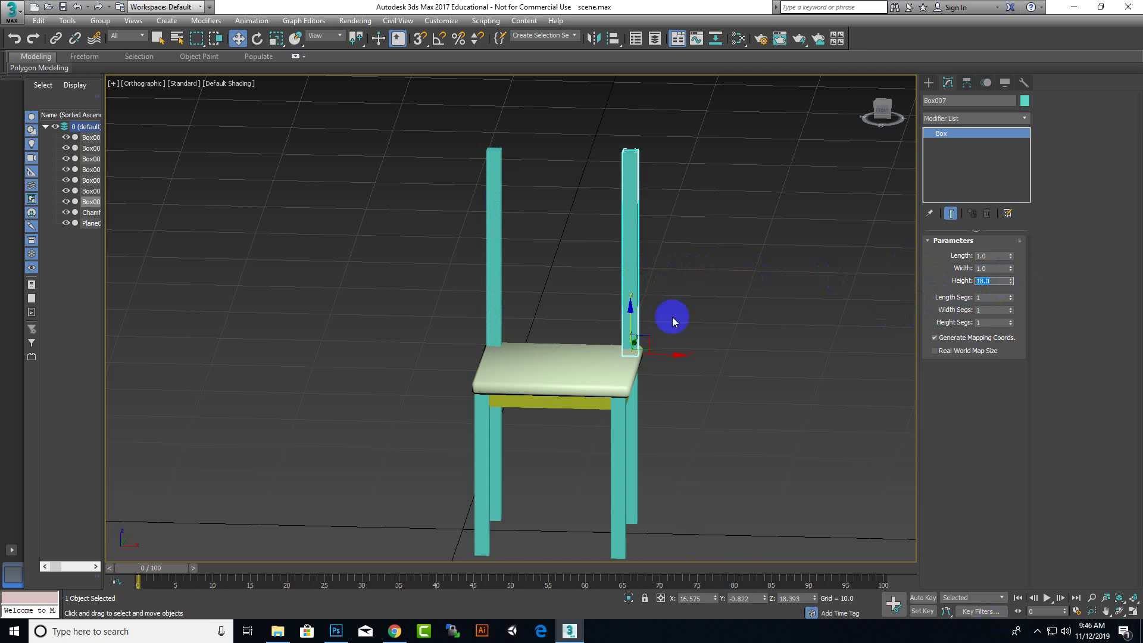
Step: Compare the two backrest posts with the backrest frame and slats on the reference chair image
scroll(673, 318, down, 10)
scroll(784, 326, up, 6)
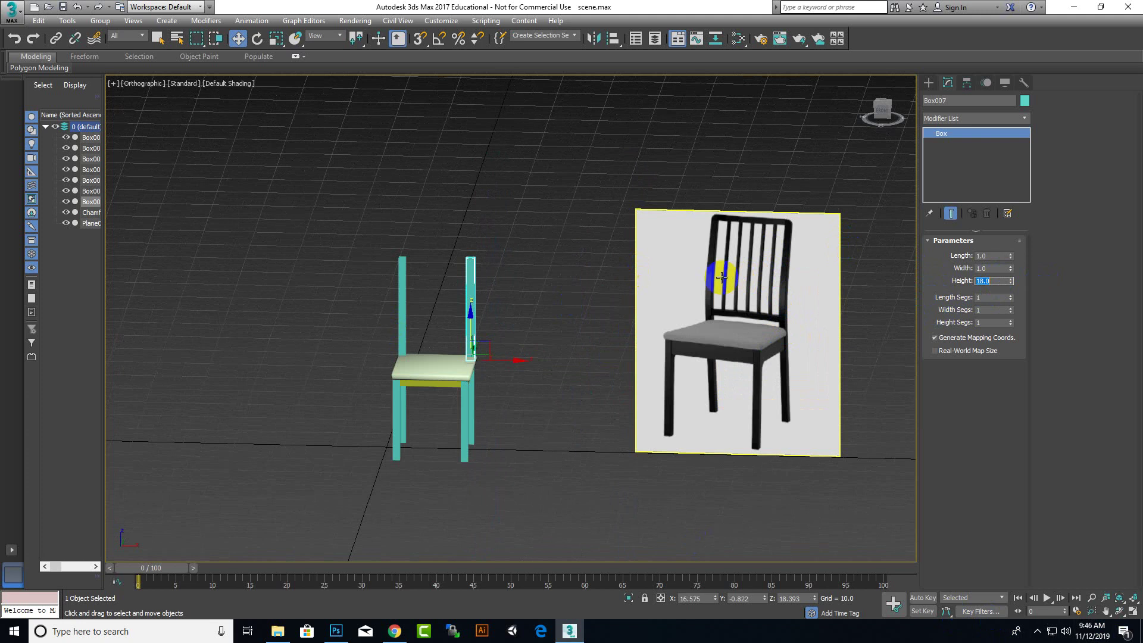
click(309, 280)
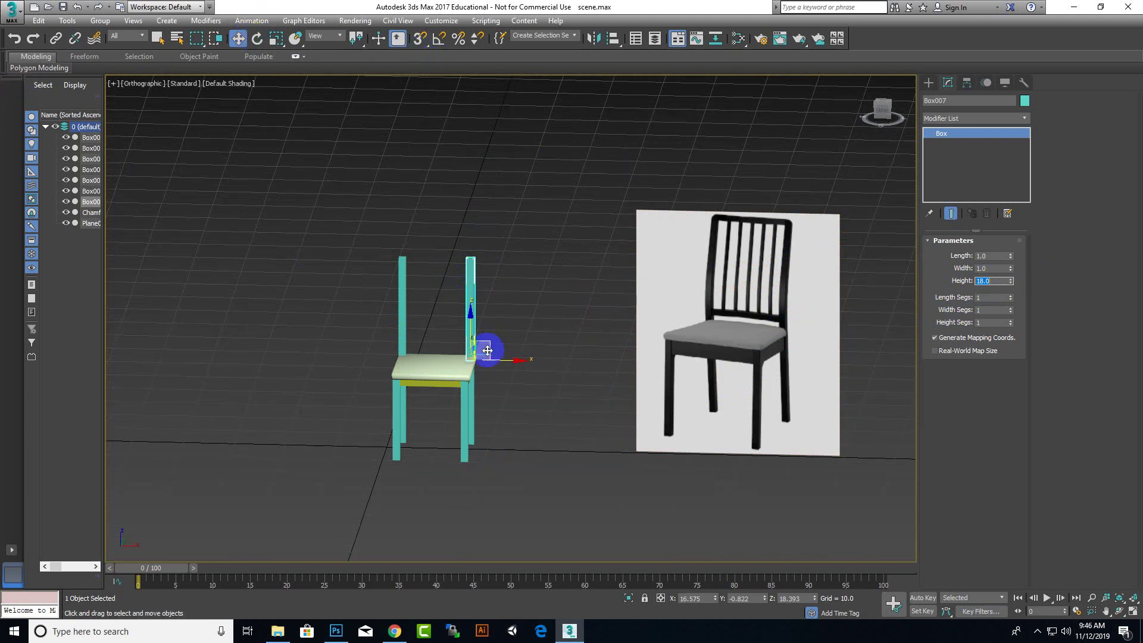
scroll(452, 337, up, 3)
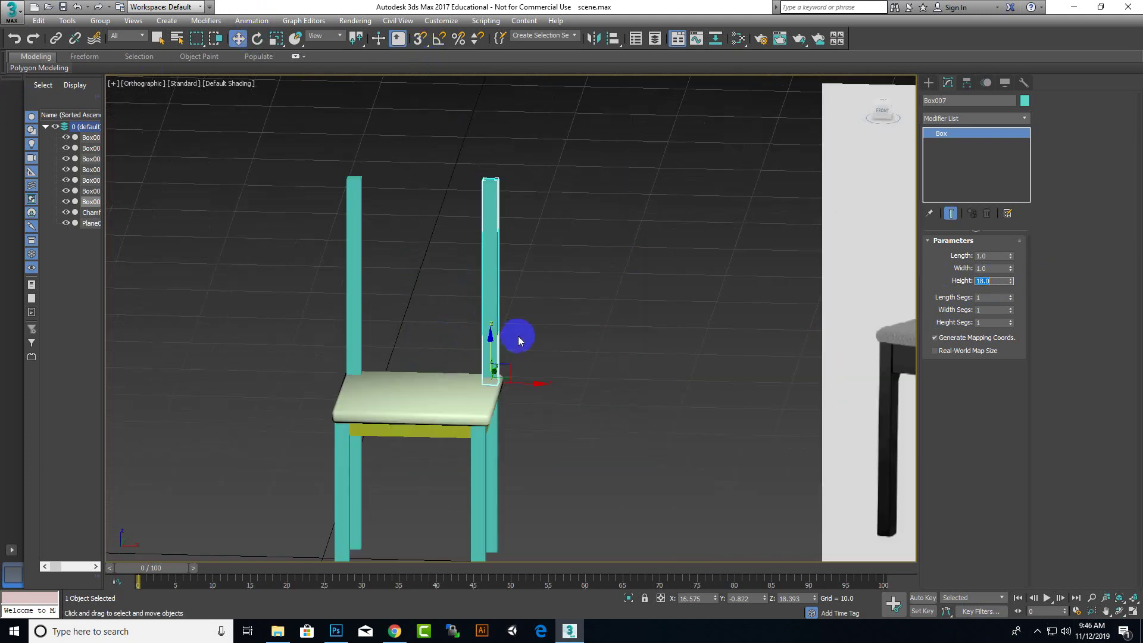
ctrl+click(355, 305)
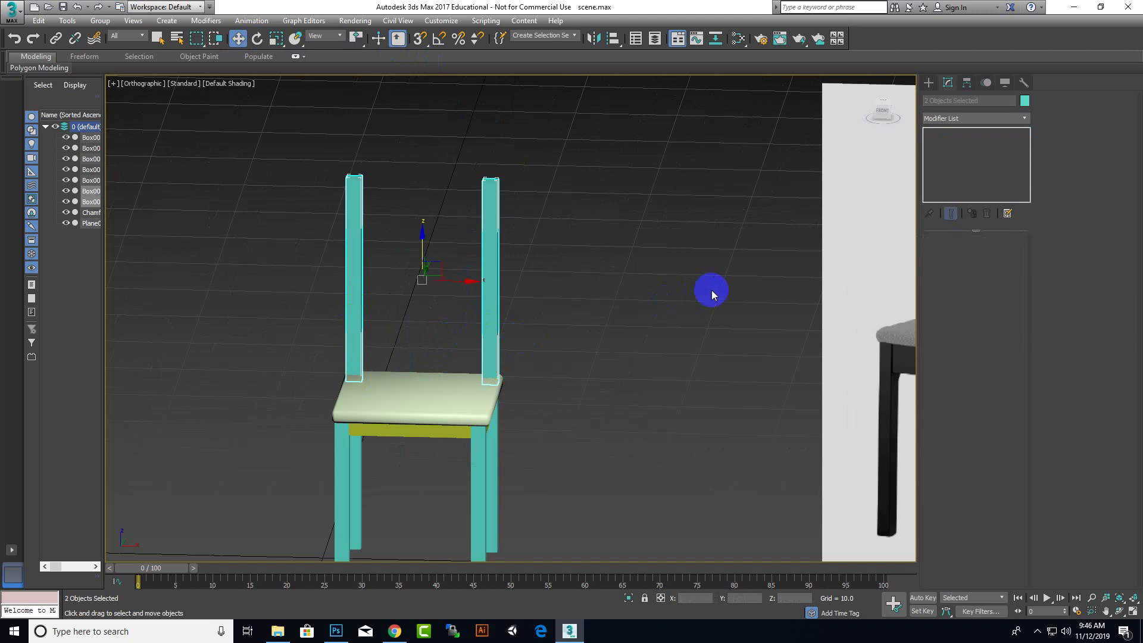
scroll(712, 290, down, 5)
alt+middle_drag(712, 290, 752, 284)
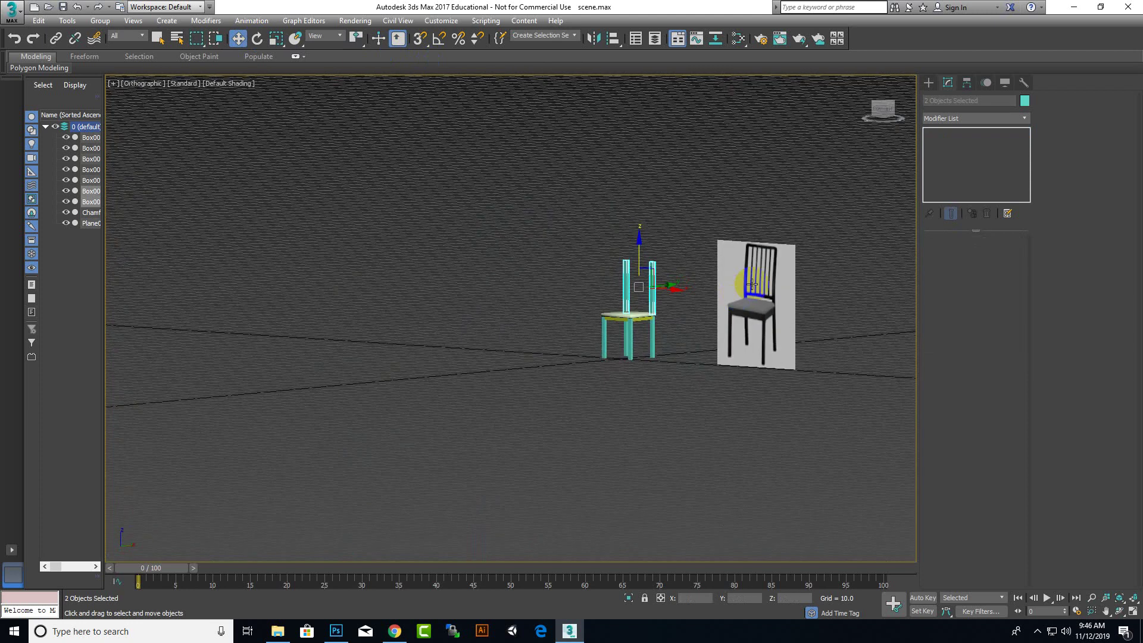
scroll(751, 284, up, 4)
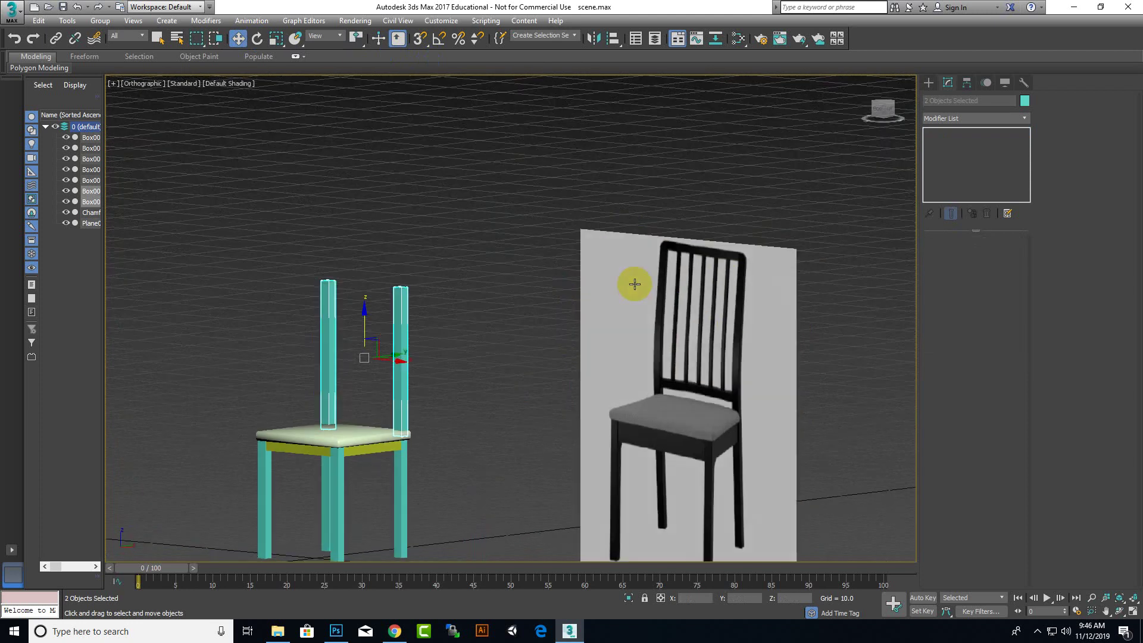
alt+middle_drag(634, 283, 612, 332)
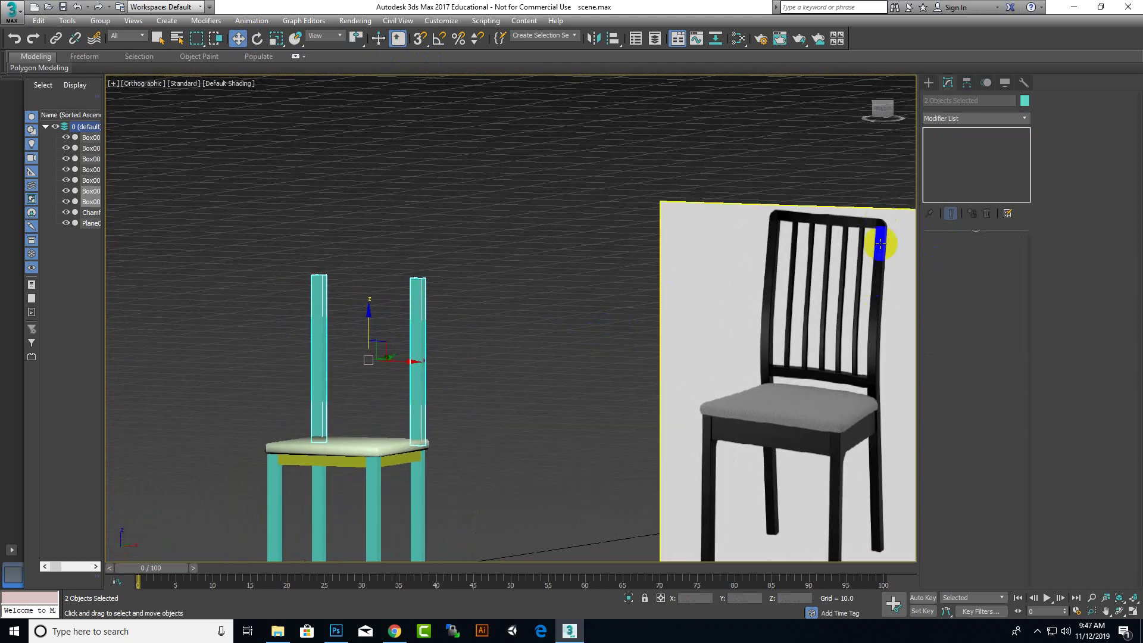
middle_drag(576, 280, 590, 282)
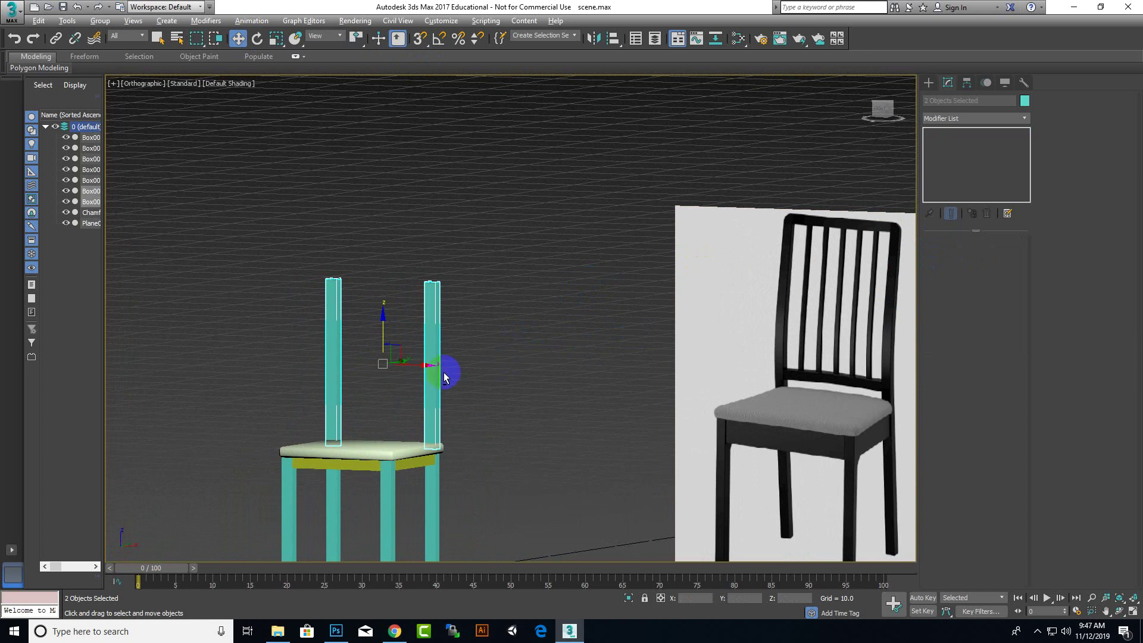
alt+middle_drag(446, 369, 482, 360)
Step: Make five copies of the backrest post with the higher X position, spaced about 3 units apart toward the other post
click(461, 356)
click(439, 348)
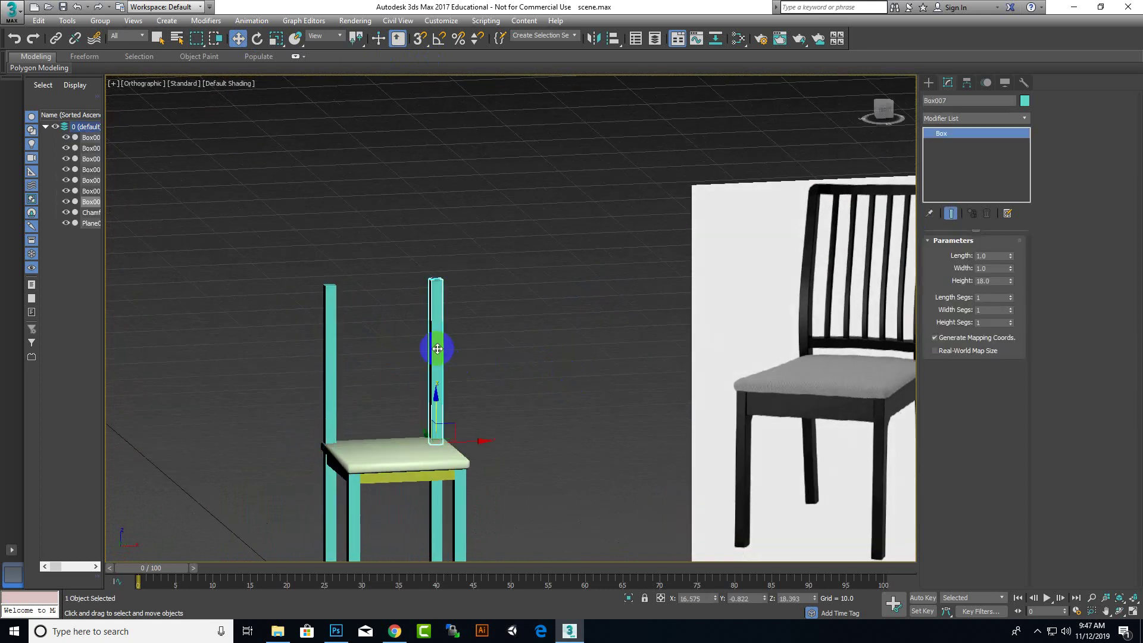
click(459, 398)
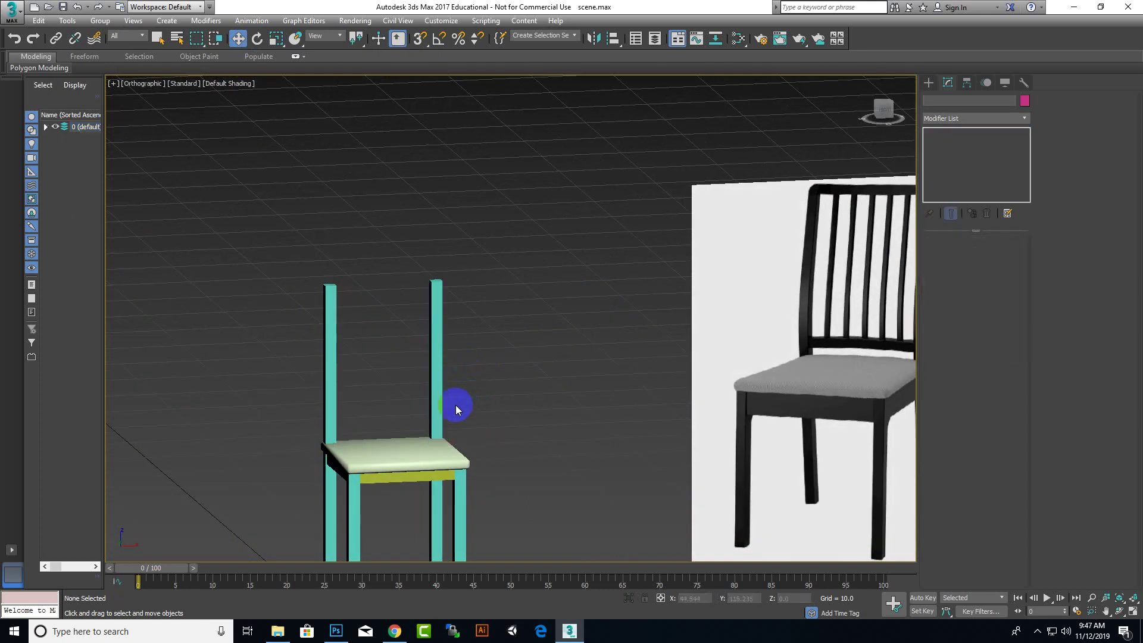
click(437, 393)
shift+drag(477, 439, 460, 448)
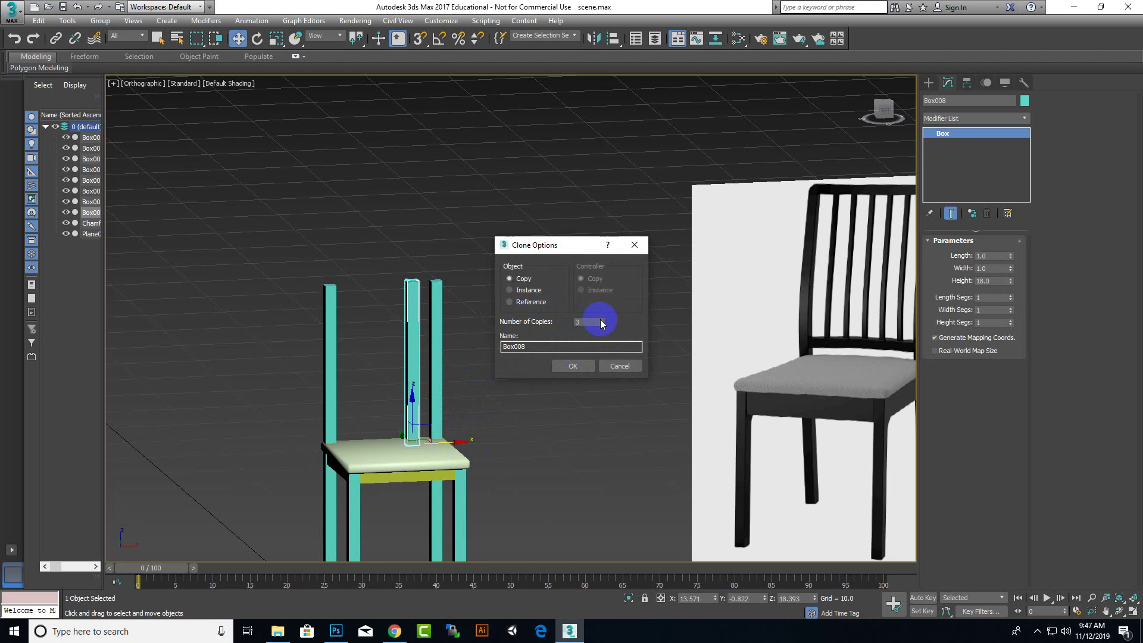
click(575, 367)
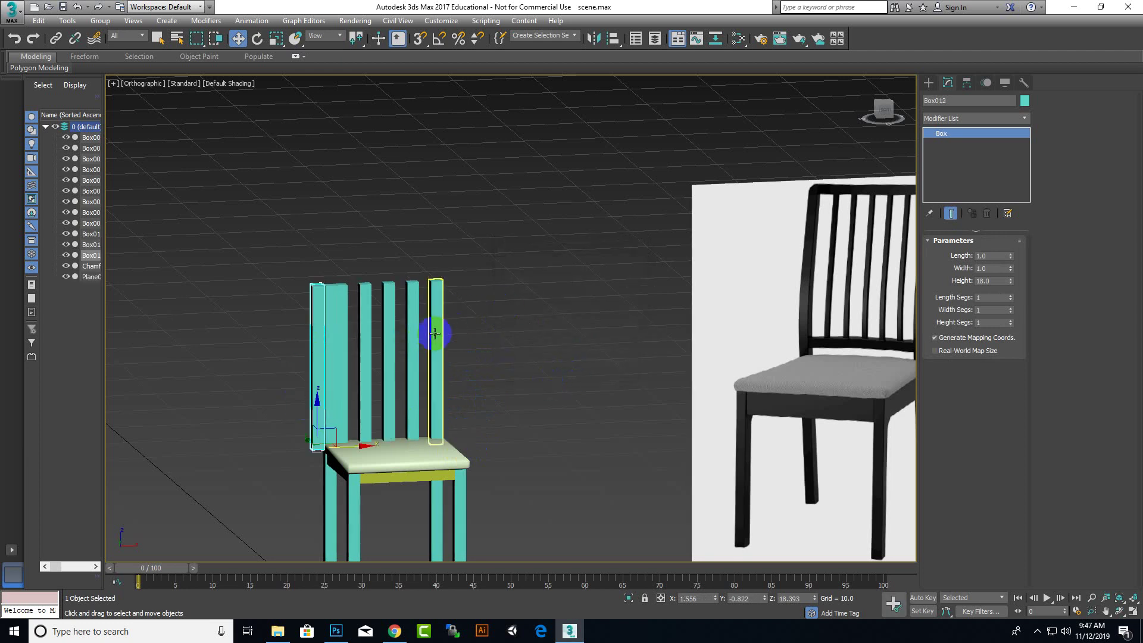
Step: Select the five copied slats and scale them down together along X so they are narrower and closer together
ctrl+click(343, 405)
ctrl+click(366, 403)
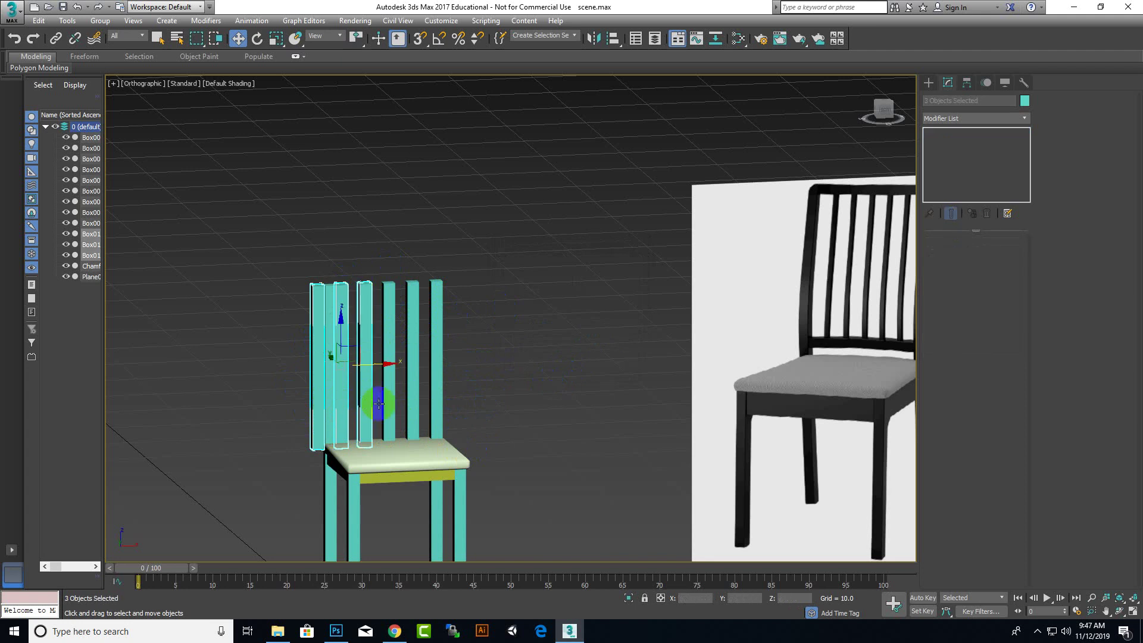
ctrl+click(393, 408)
ctrl+click(410, 408)
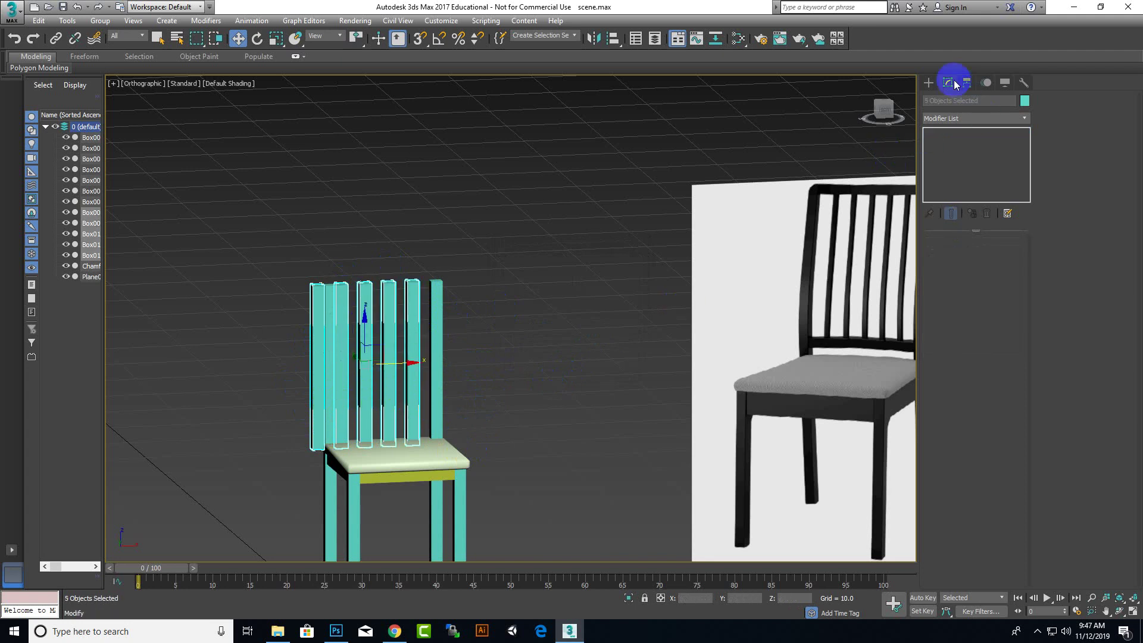
click(275, 39)
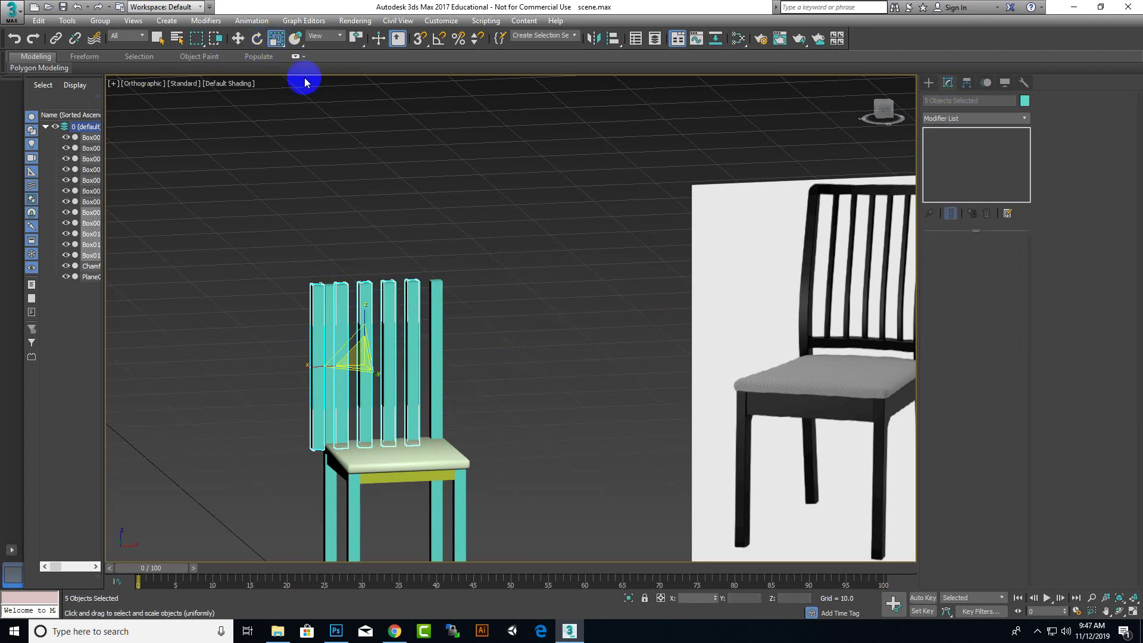
drag(309, 370, 316, 372)
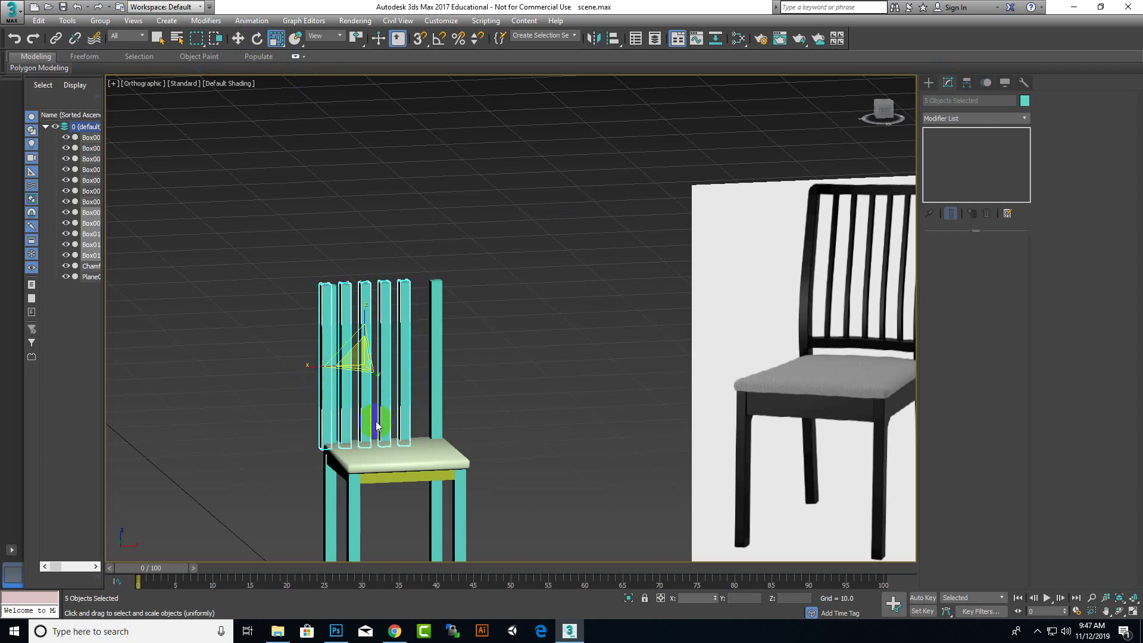
Step: Scale the five slats along Y to about 67 percent to make them thinner in depth than the posts
scroll(375, 392, down, 5)
alt+middle_drag(375, 411, 405, 417)
scroll(371, 440, down, 2)
scroll(376, 390, up, 5)
drag(418, 395, 395, 409)
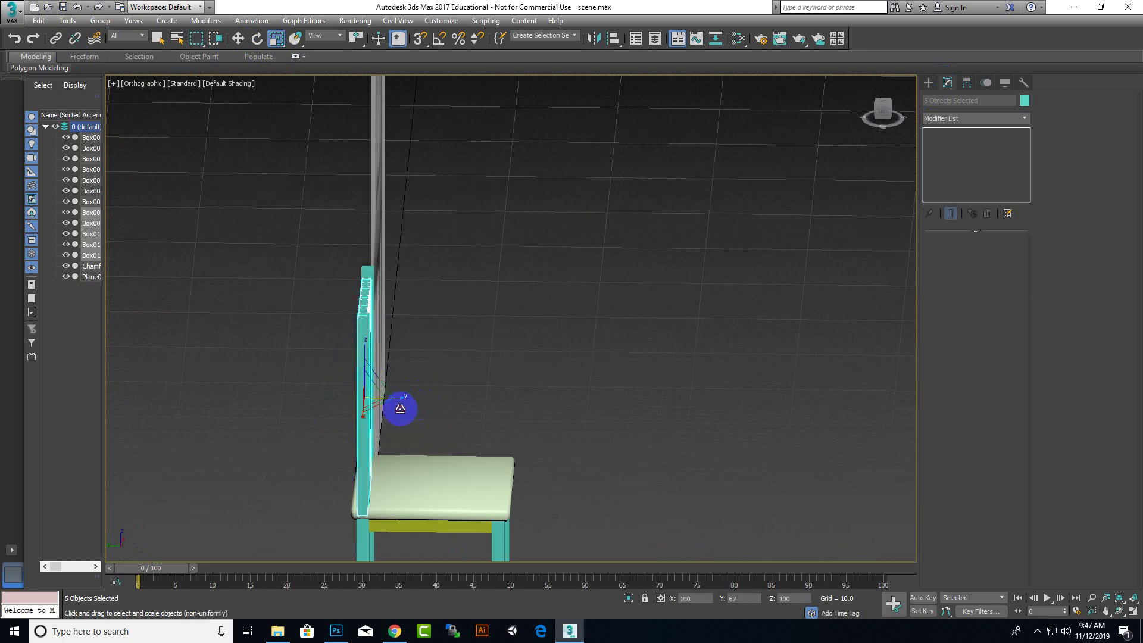
Step: Scale the five slats down along Z so they are shorter than the backrest posts
alt+middle_drag(467, 385, 371, 386)
drag(366, 343, 369, 359)
scroll(369, 359, down, 5)
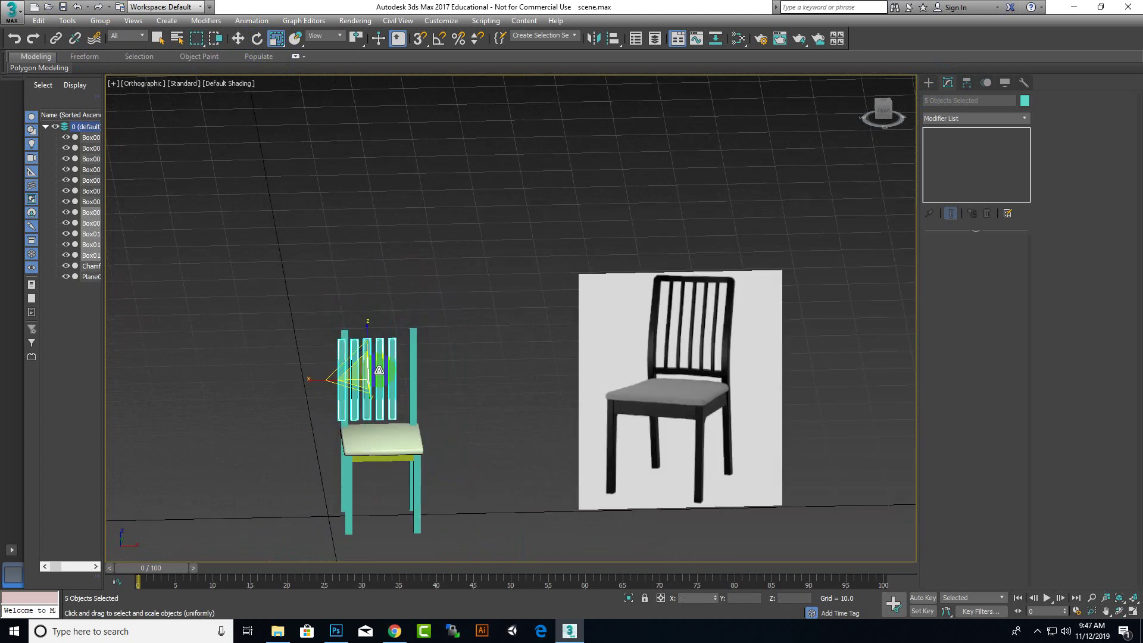
key(w)
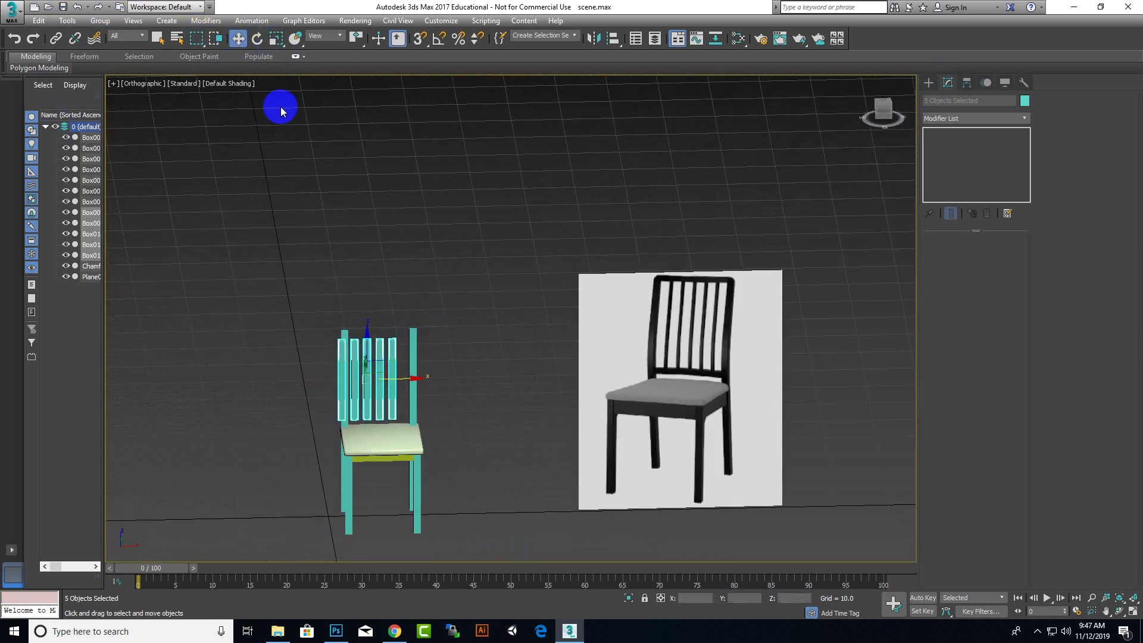
Step: Shift the five slats along X between the backrest posts and scale them to 86 percent along X
scroll(384, 410, up, 5)
drag(410, 321, 420, 324)
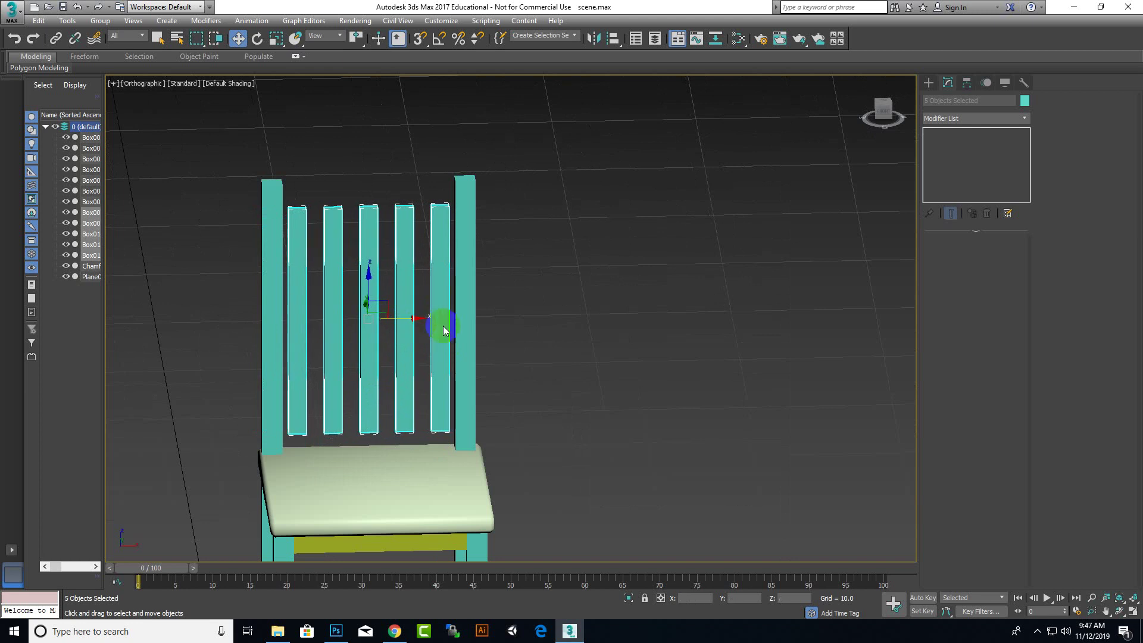
click(275, 38)
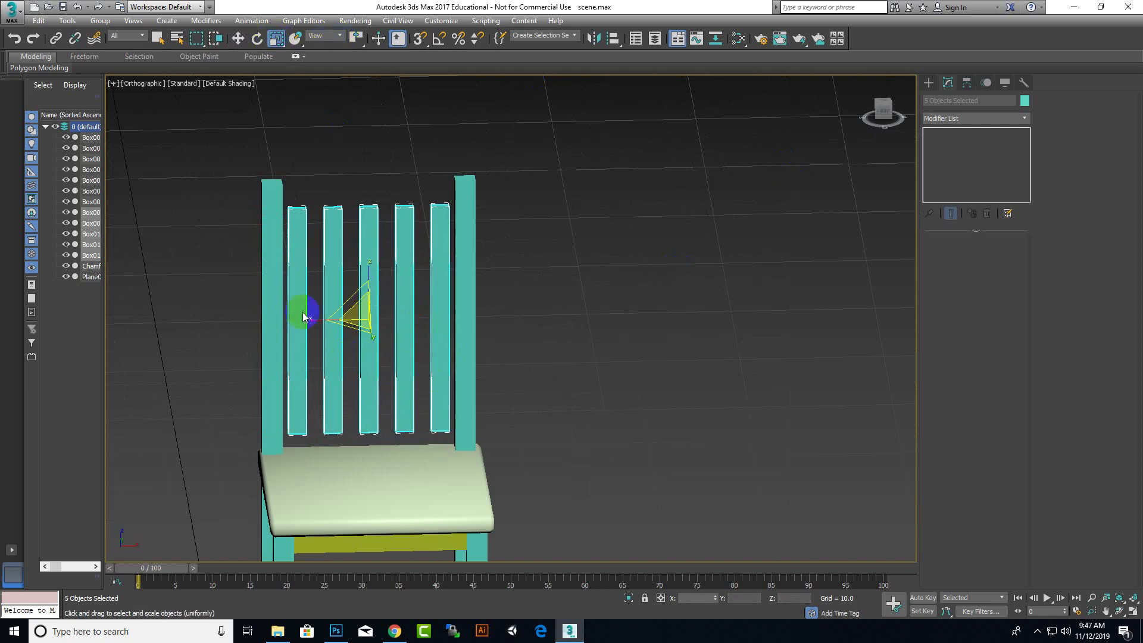
drag(312, 325, 319, 319)
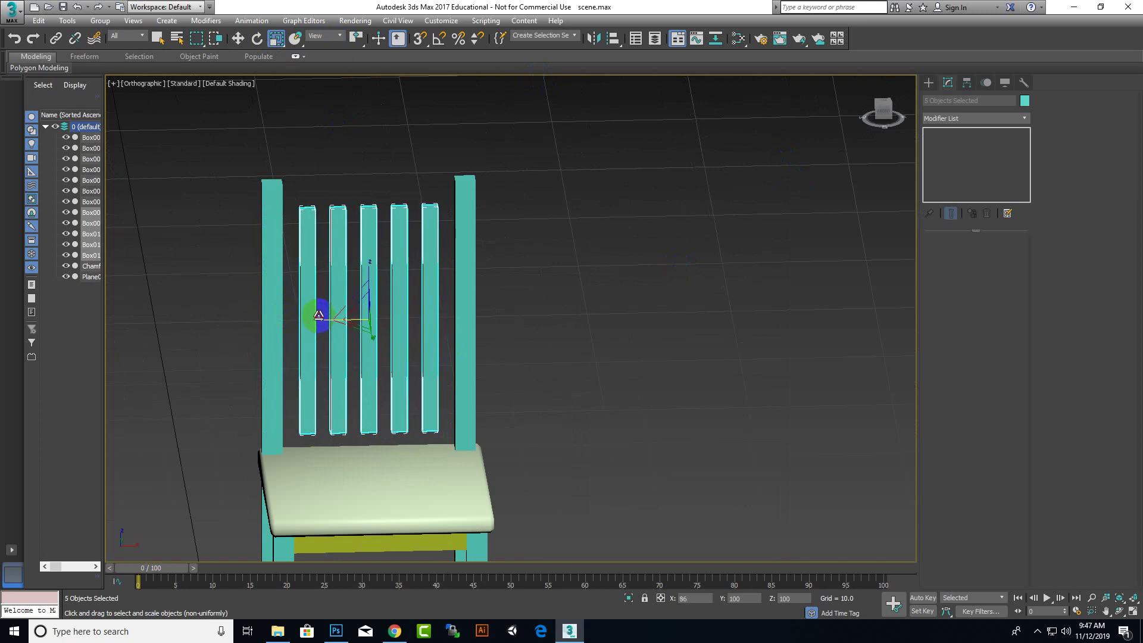
Step: Raise the five slats about 0.9 units and nudge them along X to centre them between the posts
click(237, 38)
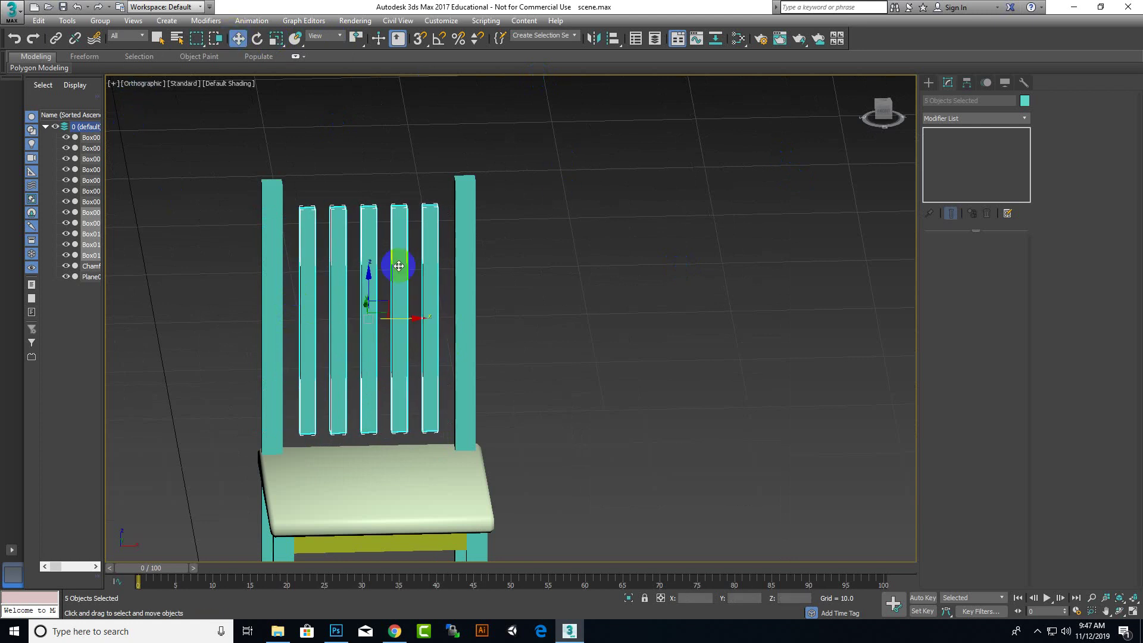
drag(367, 267, 367, 255)
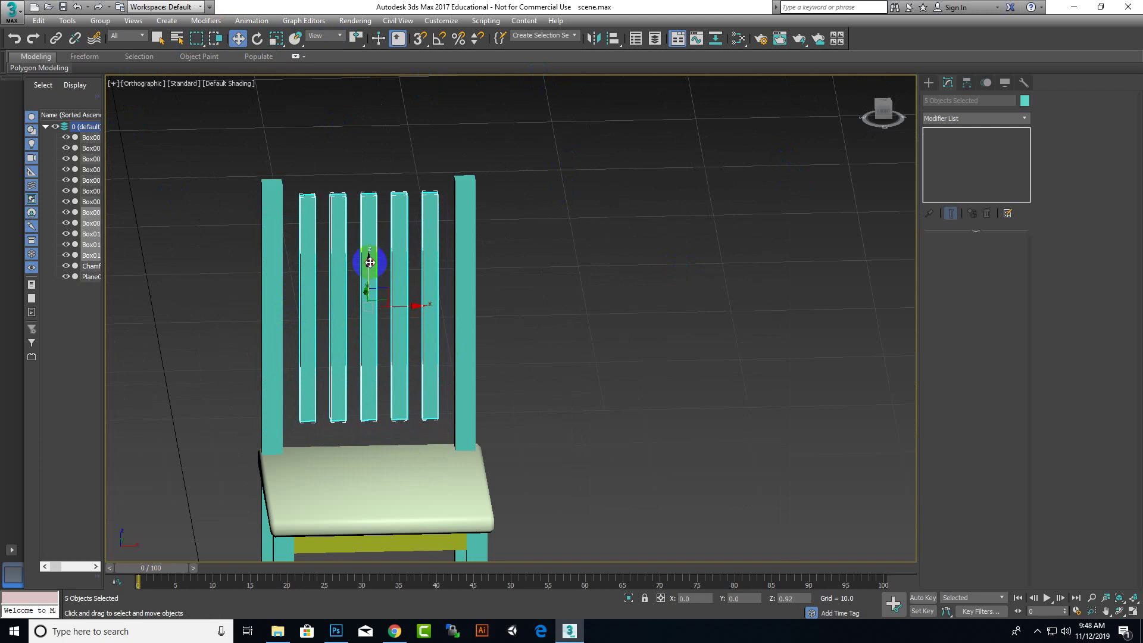
drag(416, 307, 419, 309)
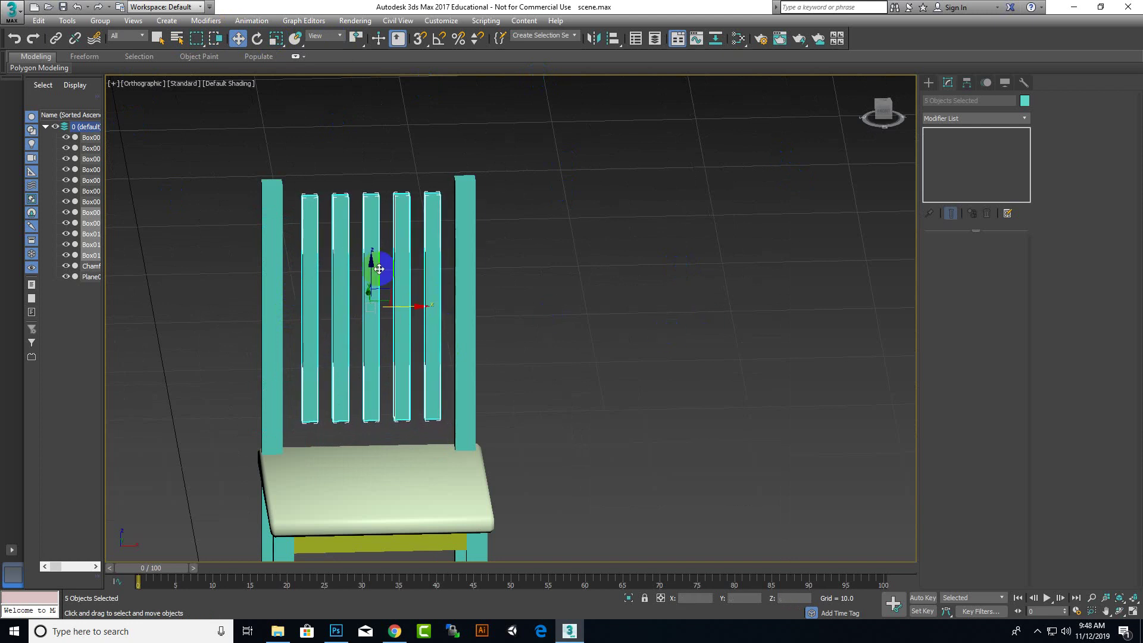
click(639, 241)
scroll(384, 485, down, 3)
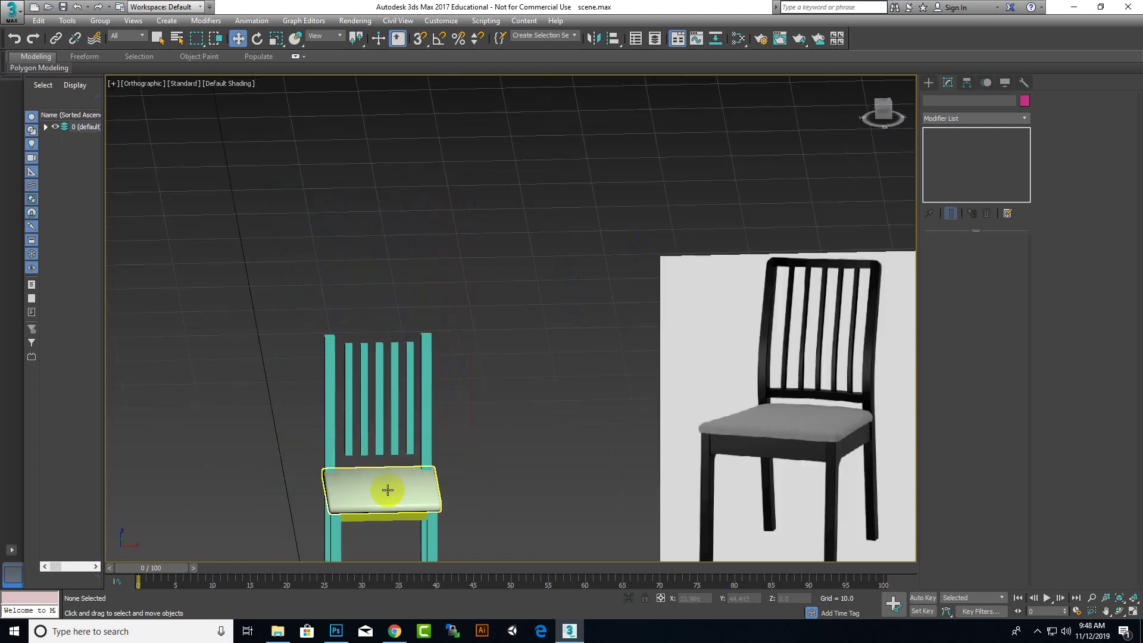
Step: Make one copy of the slat nearest the higher-X post, offset along X toward the other slats
scroll(387, 503, up, 2)
scroll(395, 316, up, 2)
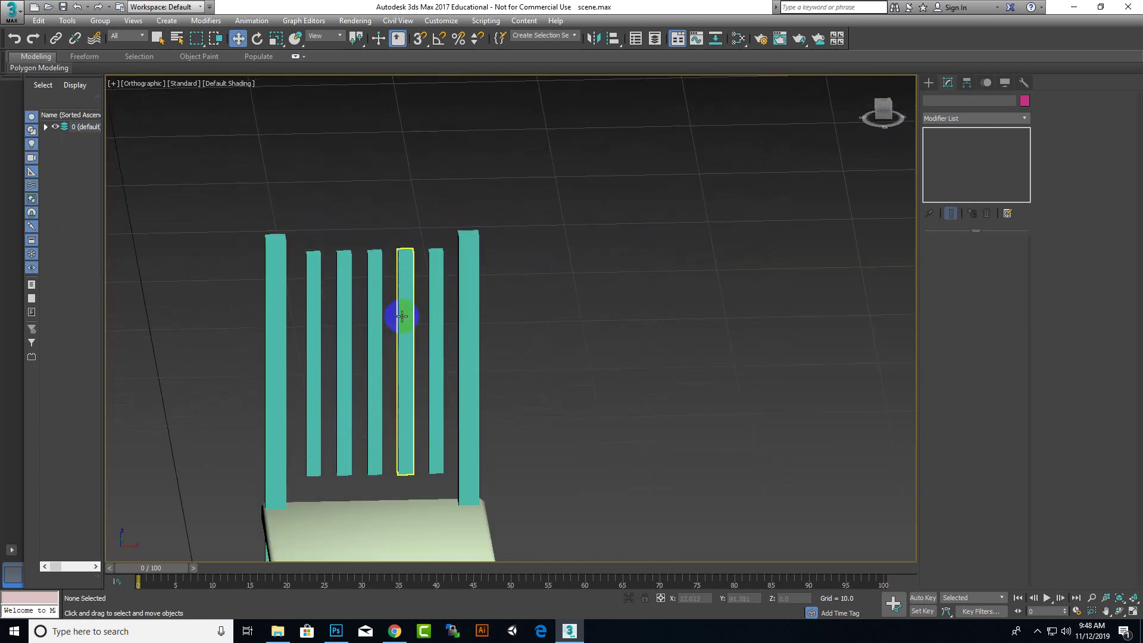
click(436, 301)
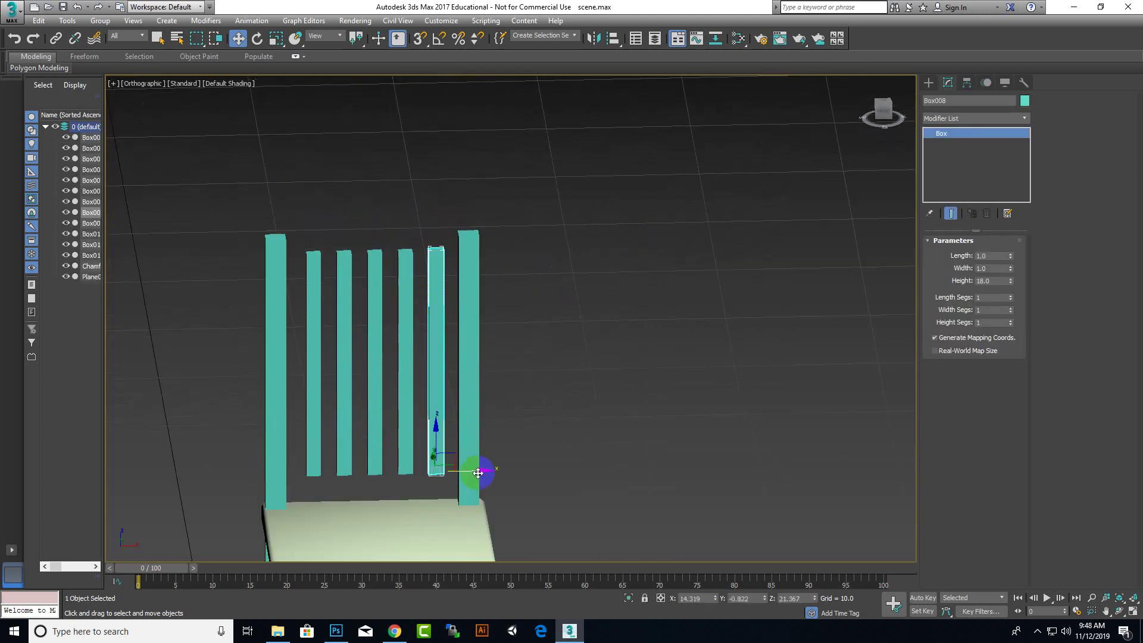
shift+drag(484, 470, 457, 470)
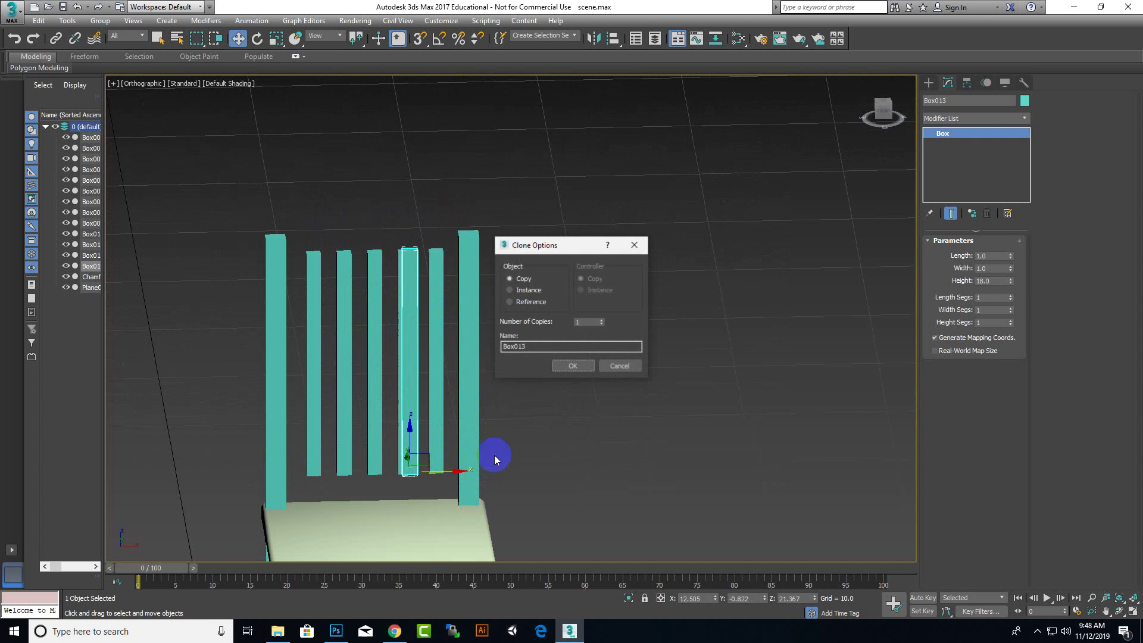
click(573, 366)
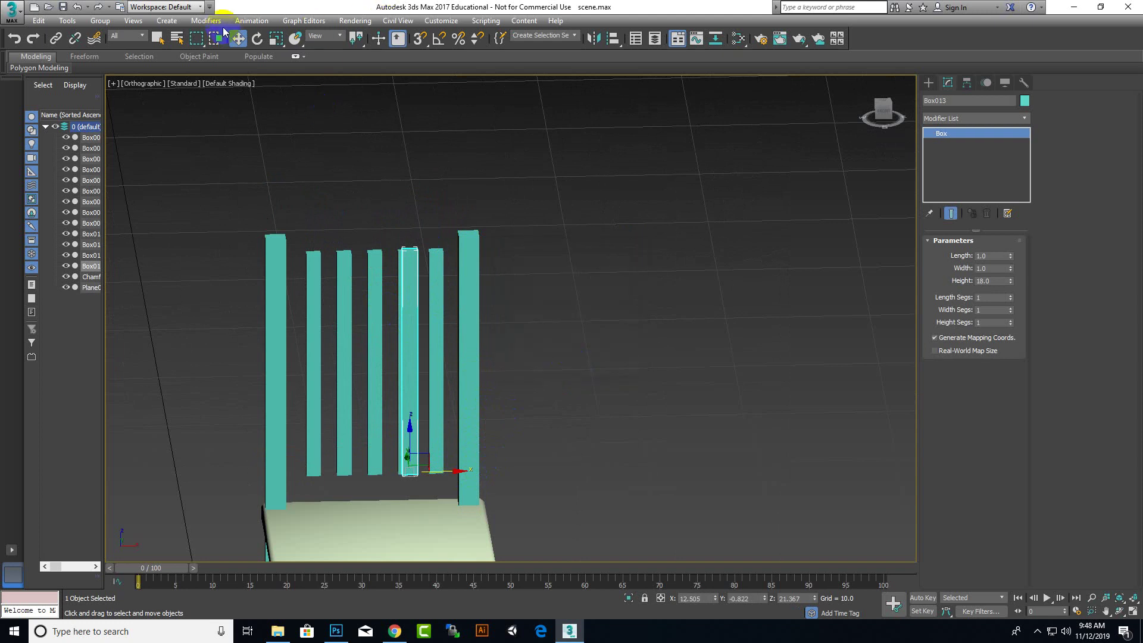
Step: Try to rotate the copied slat freely into a horizontal position from the front view
click(258, 38)
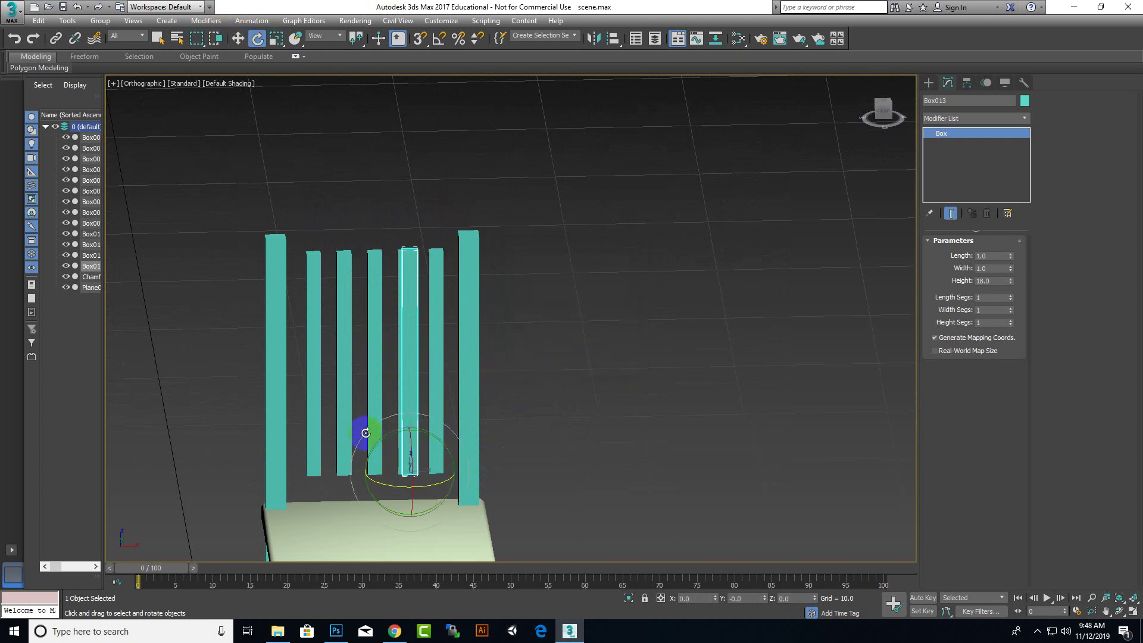
drag(365, 433, 268, 506)
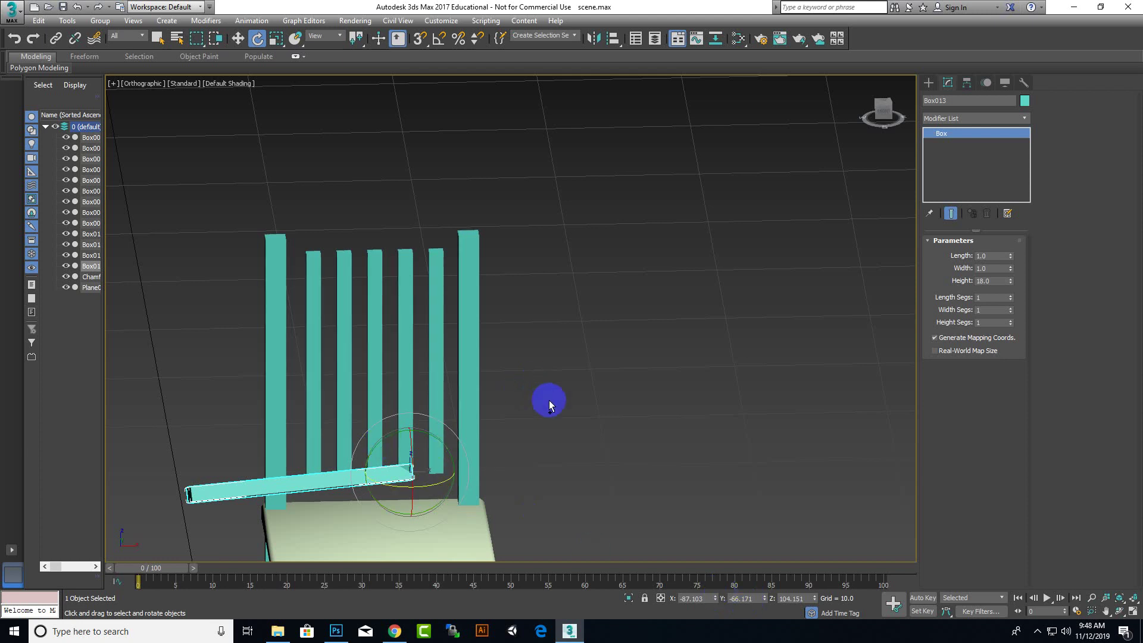
key(ctrl+z)
drag(410, 433, 277, 469)
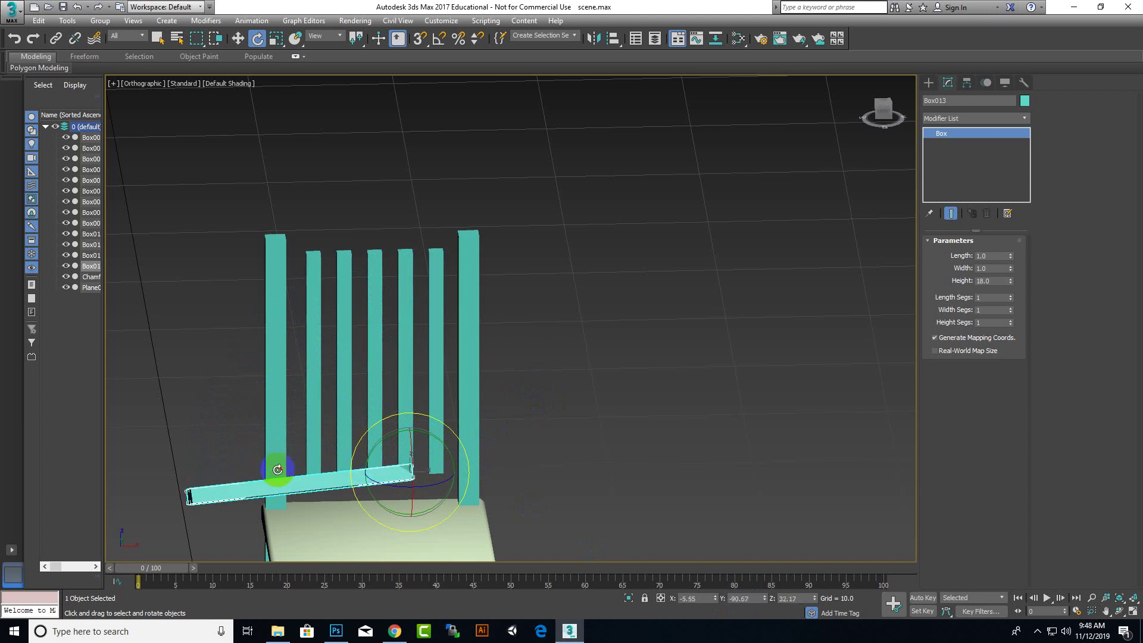
drag(278, 469, 278, 470)
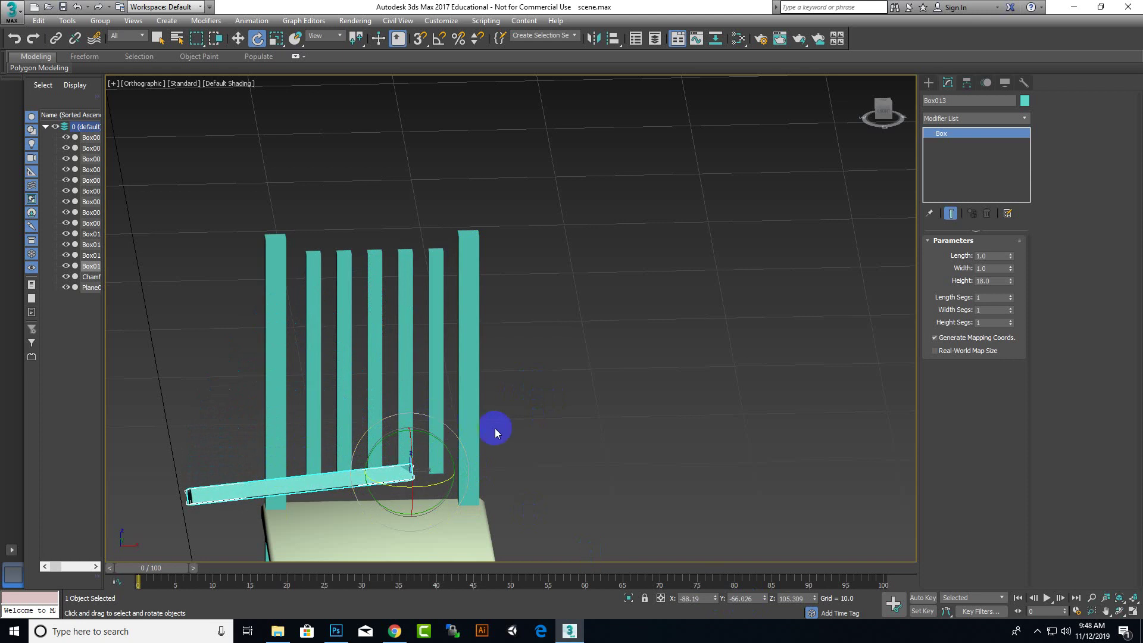
Step: Rotate the copied slat about -90 degrees around Y so it lies horizontally as the lower backrest rail
scroll(495, 428, down, 5)
alt+middle_drag(366, 479, 455, 478)
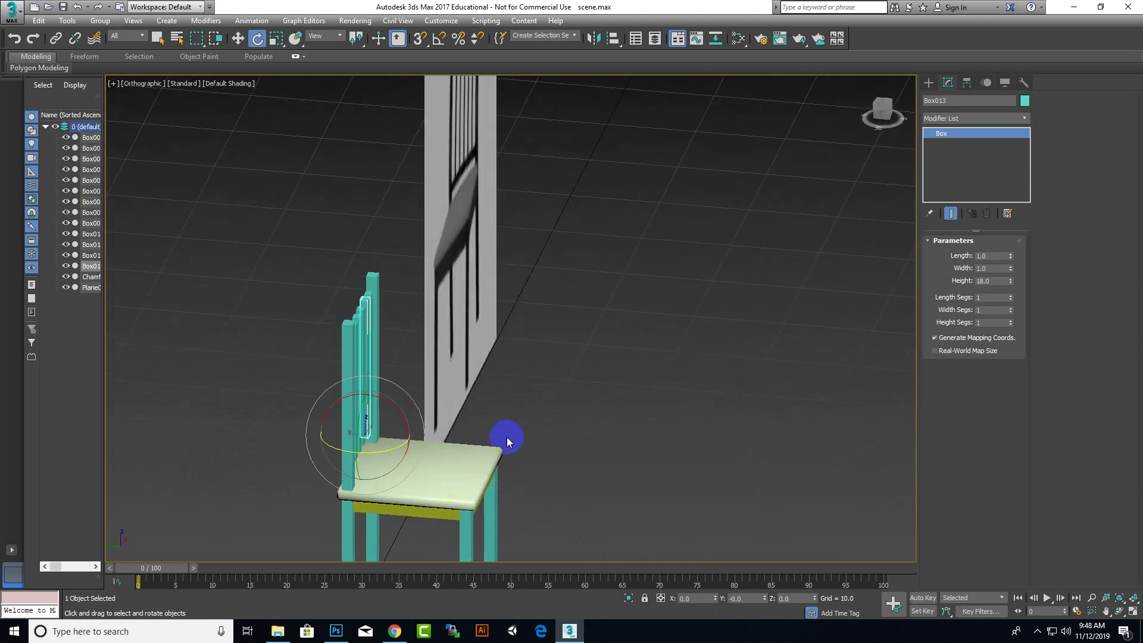
alt+middle_drag(508, 439, 541, 438)
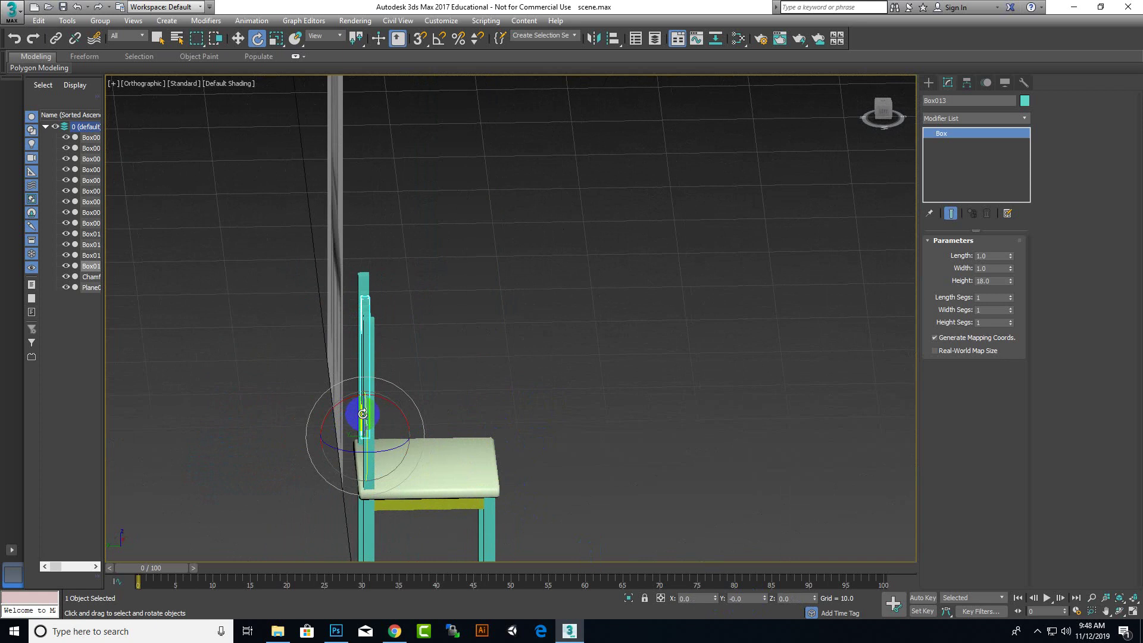
drag(363, 412, 350, 525)
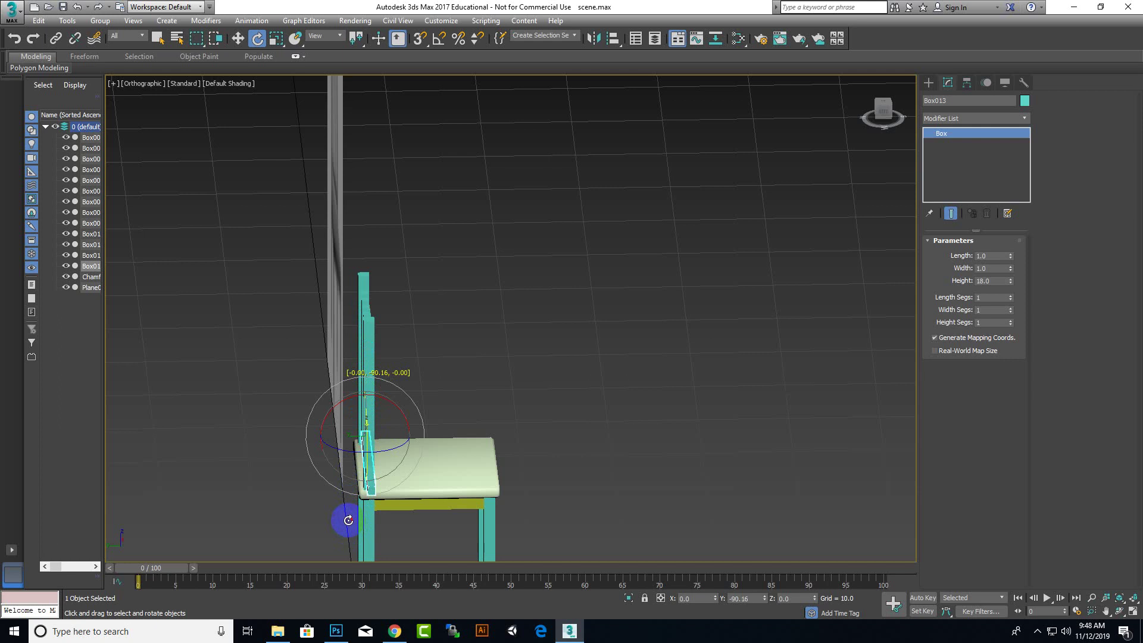
Step: Move the horizontal rail along X to about 17.7 so it crosses both backrest posts
scroll(610, 484, down, 5)
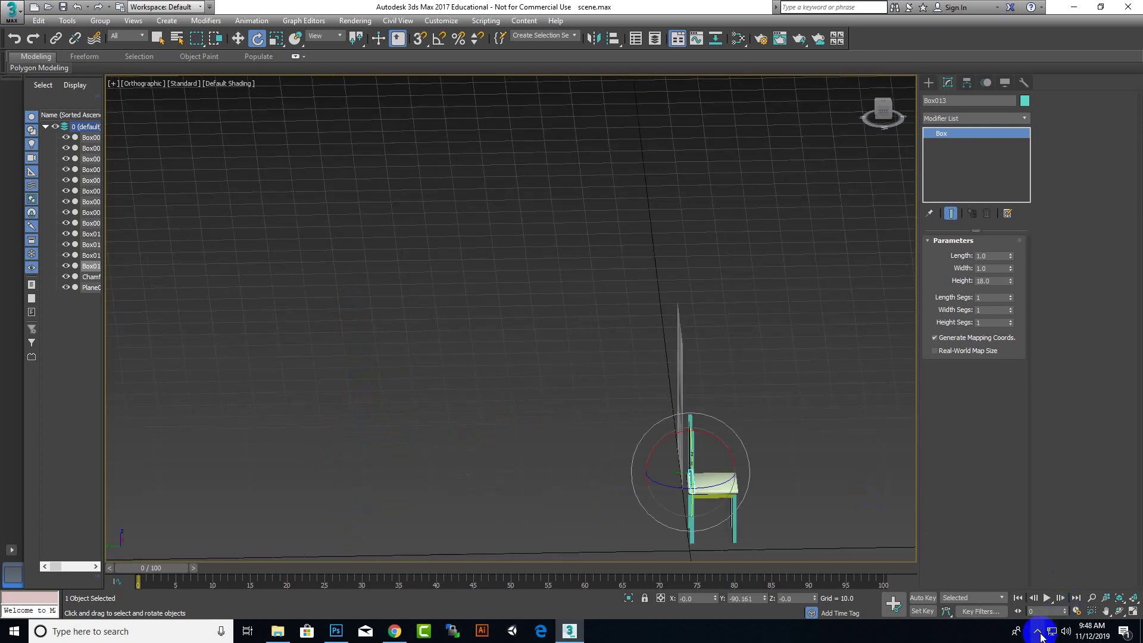
click(238, 38)
click(689, 429)
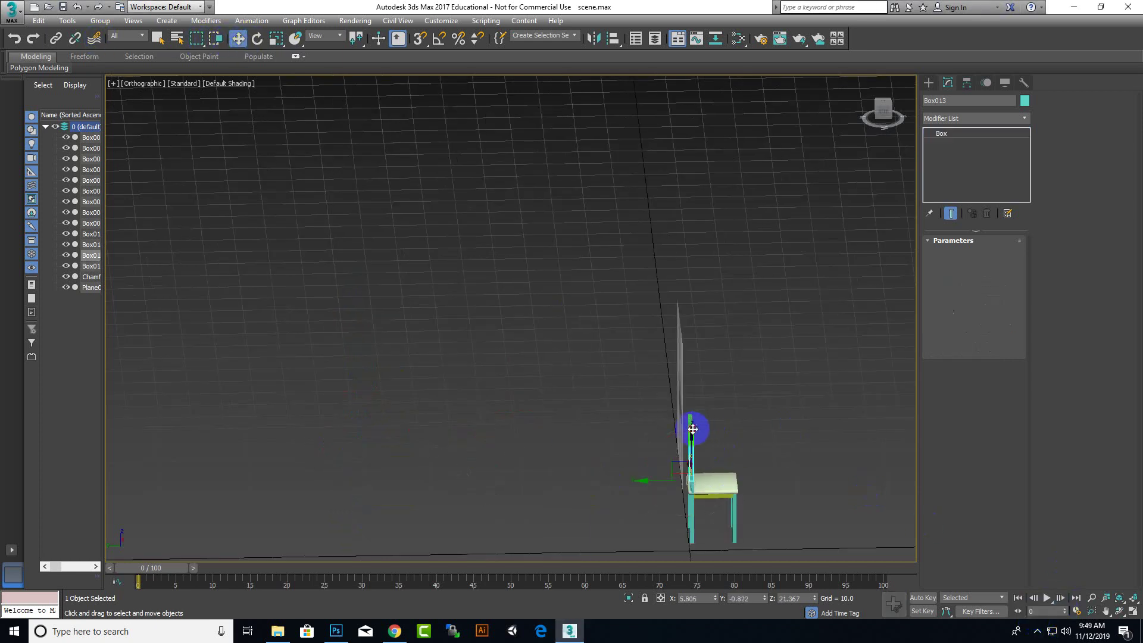
alt+middle_drag(693, 403, 758, 434)
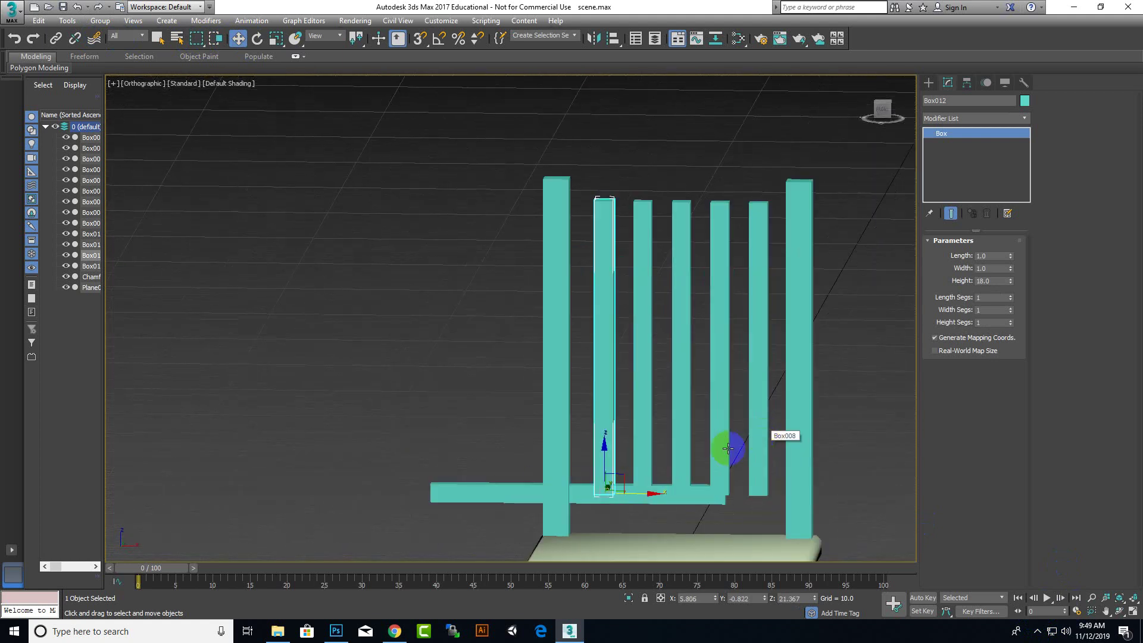
click(462, 492)
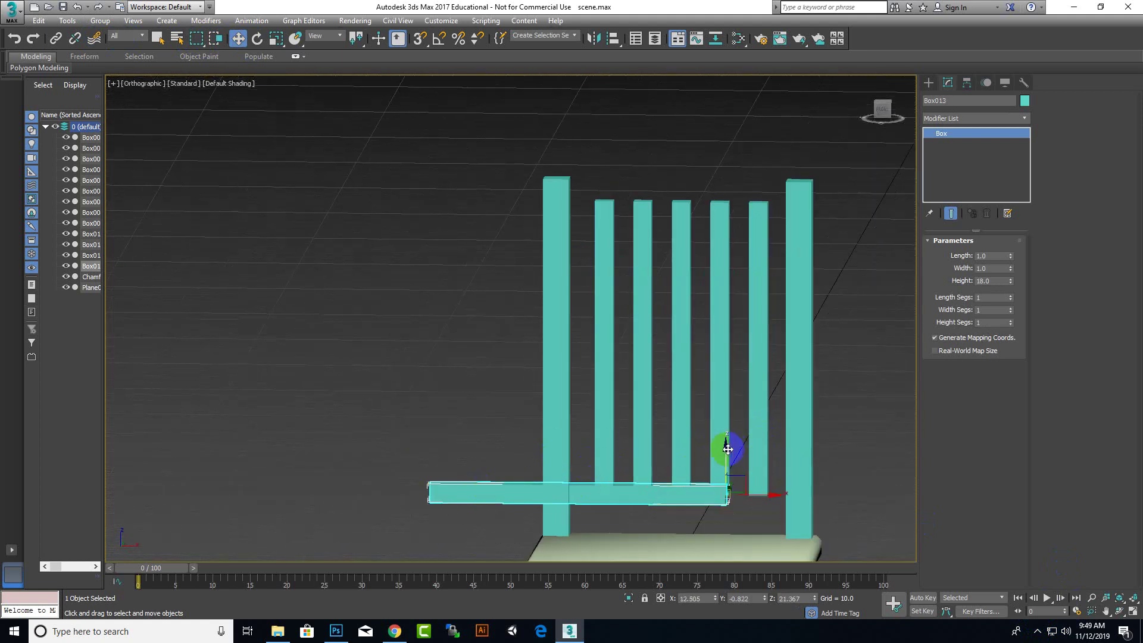
drag(775, 492, 867, 510)
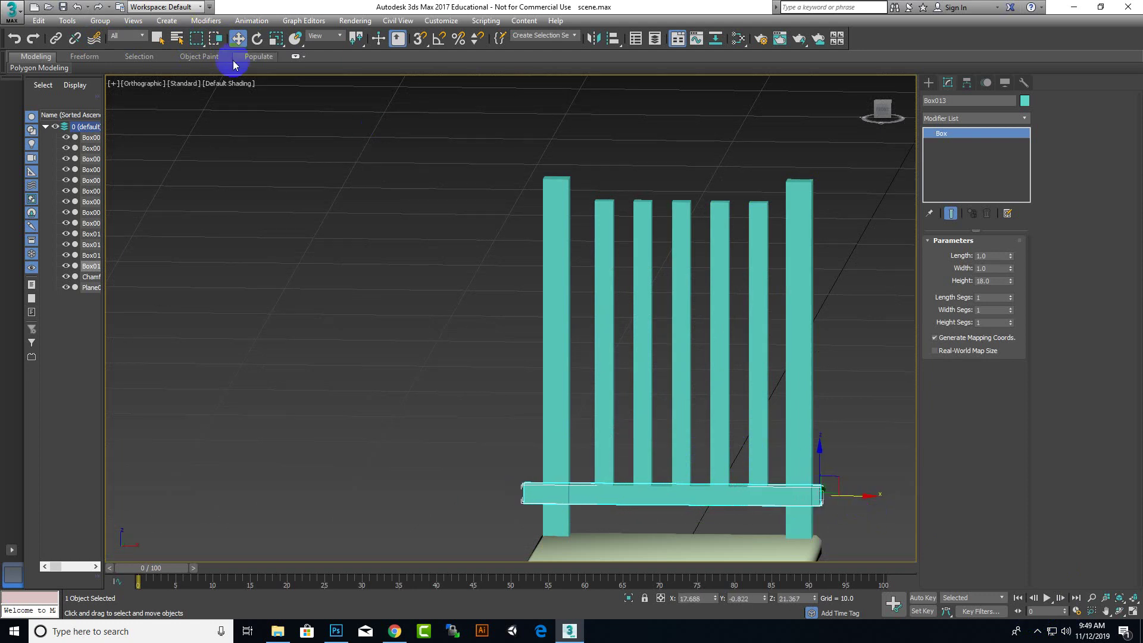
Step: Scale the lower rail to 83 percent along X and move it to about X 16.6 so its ends sit inside the posts
click(276, 40)
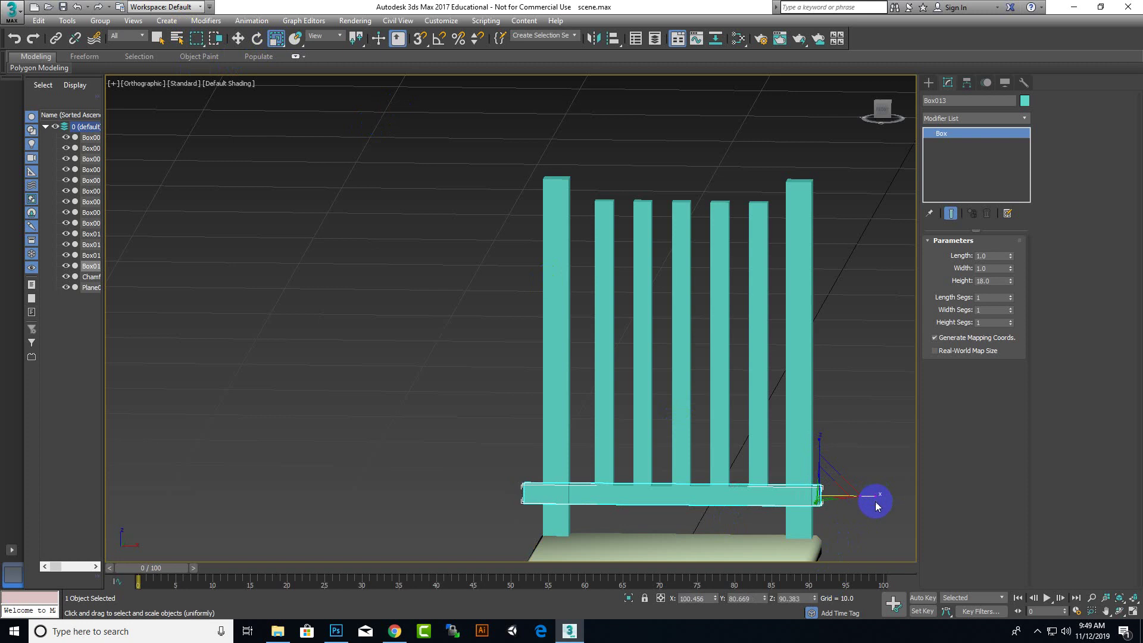
drag(875, 507, 865, 496)
click(673, 497)
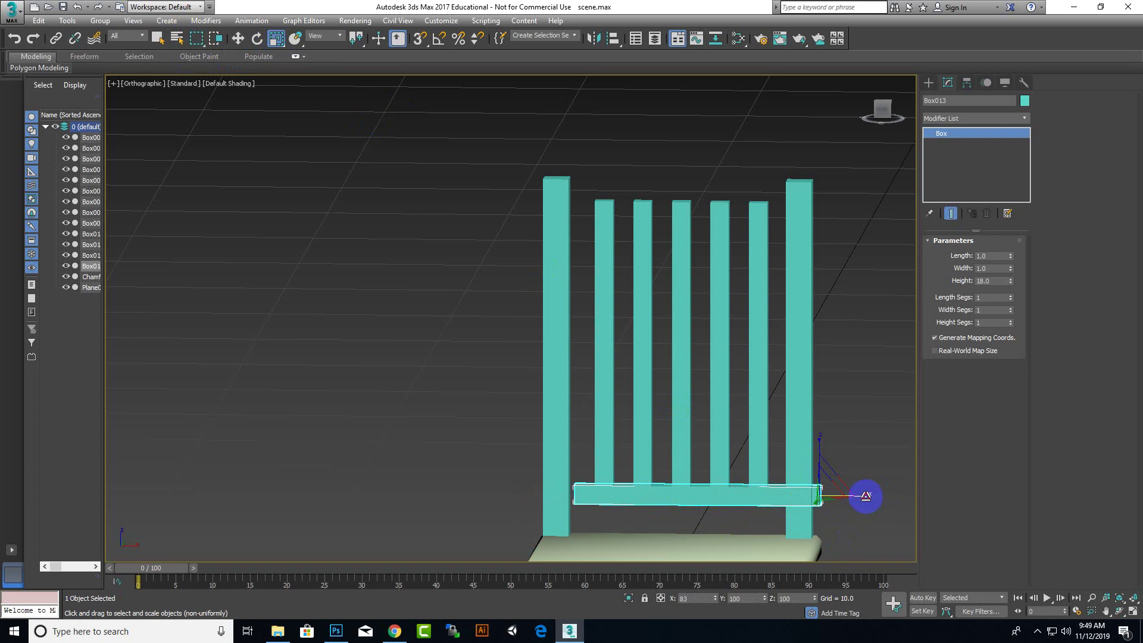
click(256, 40)
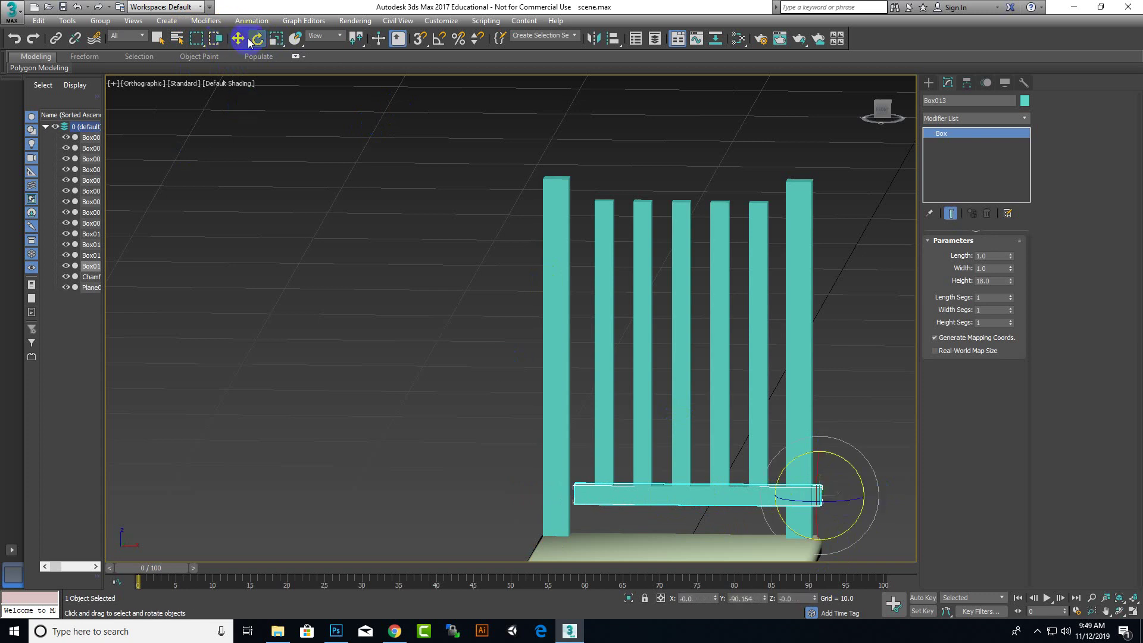
click(239, 40)
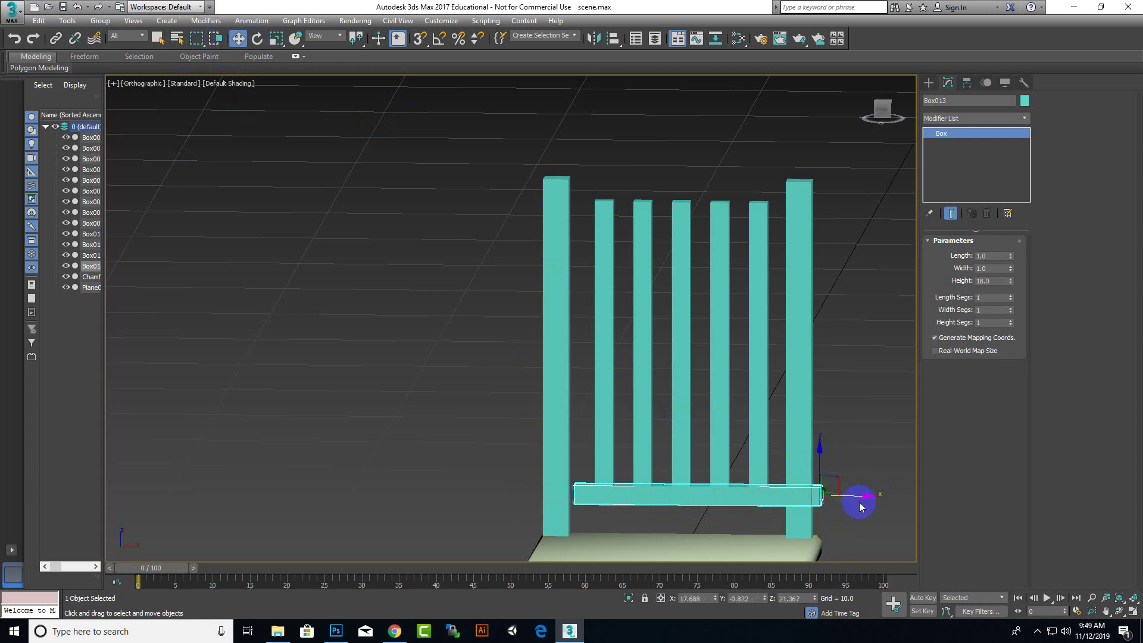
drag(859, 501, 844, 503)
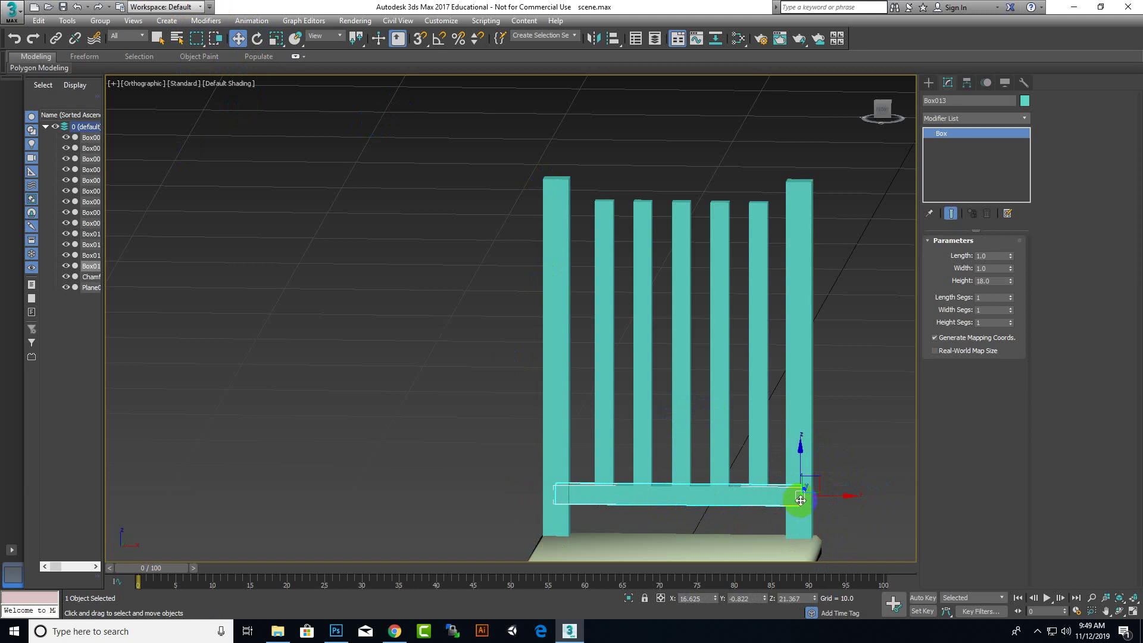
Step: Copy the lower rail straight up to about Z 38.4 to form the top rail between the post tops
alt+middle_drag(798, 498, 569, 492)
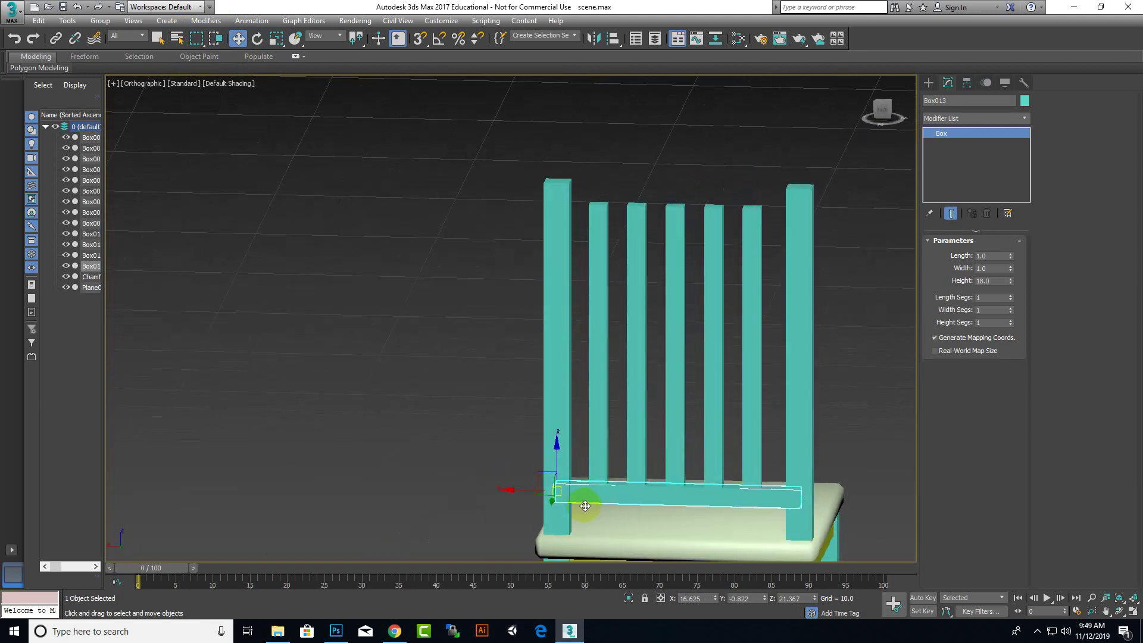
drag(555, 446, 592, 145)
click(576, 365)
mouse_move(852, 319)
alt+middle_down()
mouse_move(845, 287)
mouse_move(847, 298)
alt+middle_up()
Step: Select the five vertical slats and lengthen them along Z so their ends reach into the top and lower rails
click(676, 275)
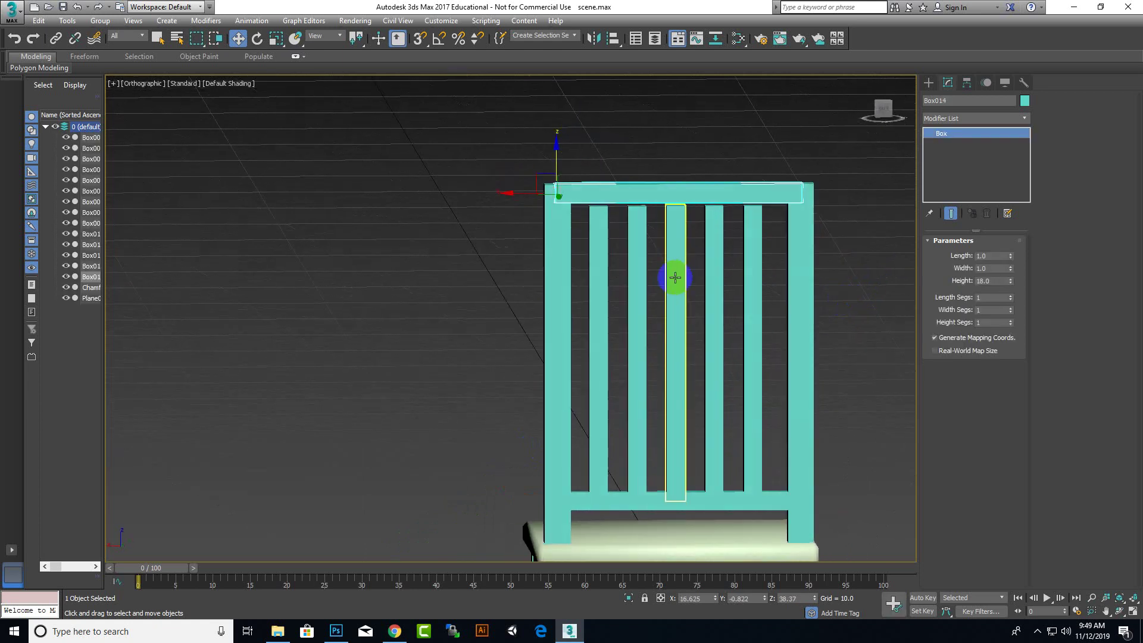
ctrl+click(637, 282)
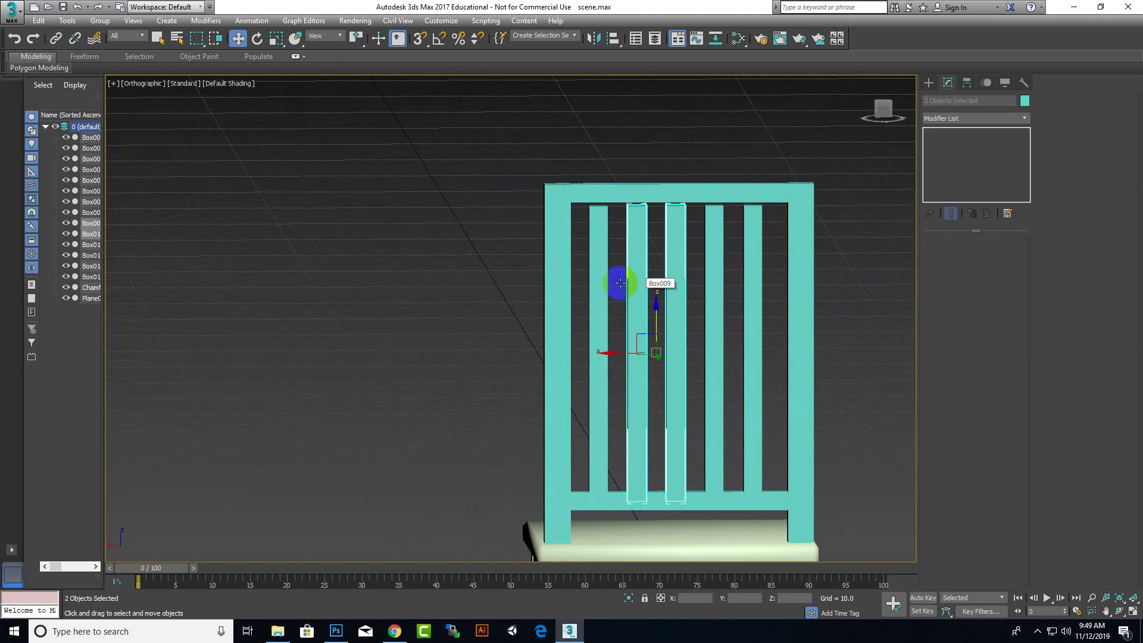
ctrl+click(598, 283)
ctrl+click(715, 299)
ctrl+click(754, 310)
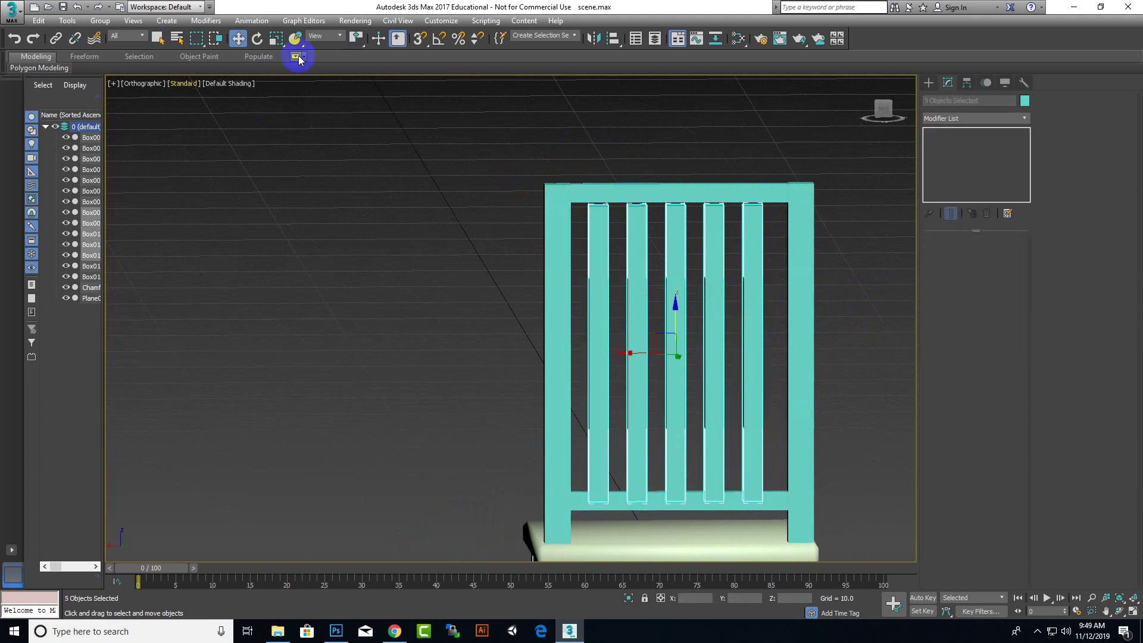
click(277, 41)
key(r)
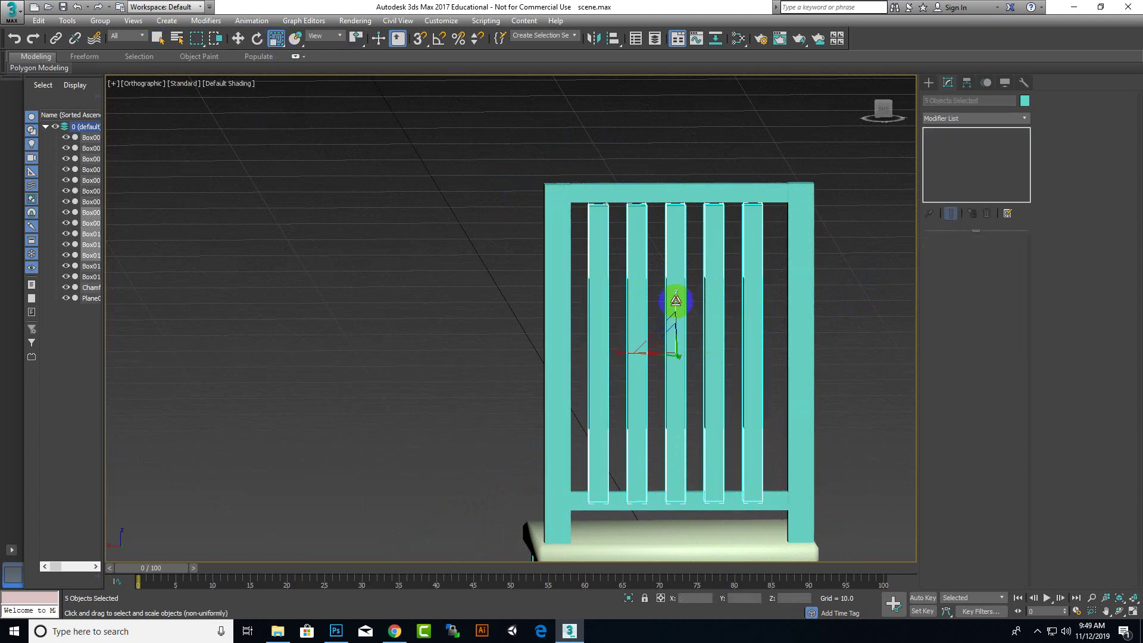
drag(676, 298, 677, 295)
key(r)
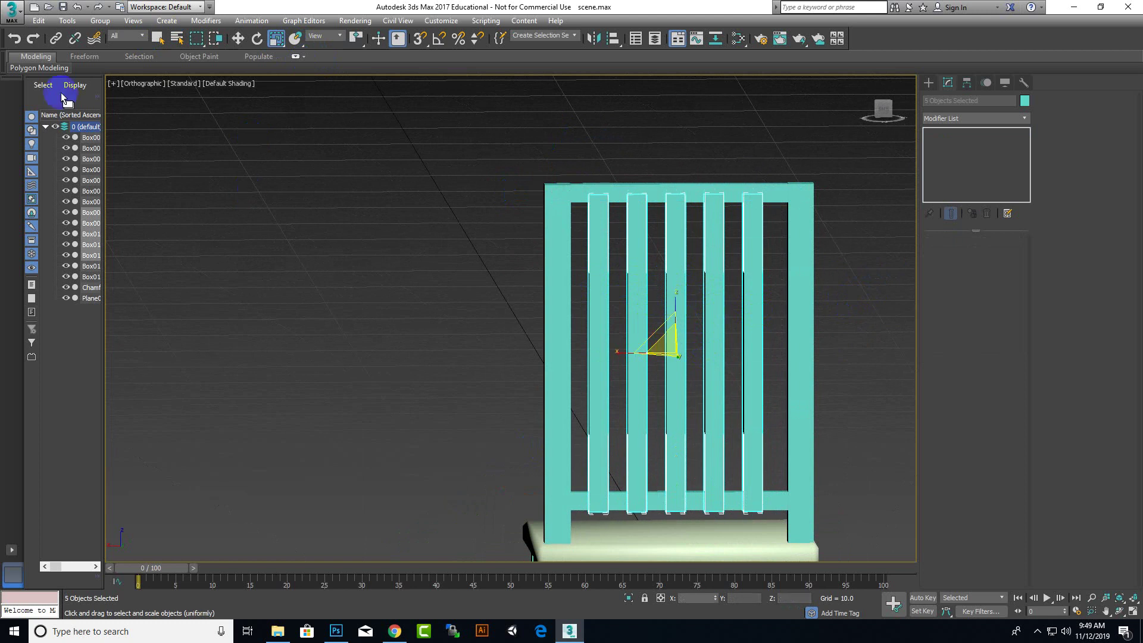
click(238, 40)
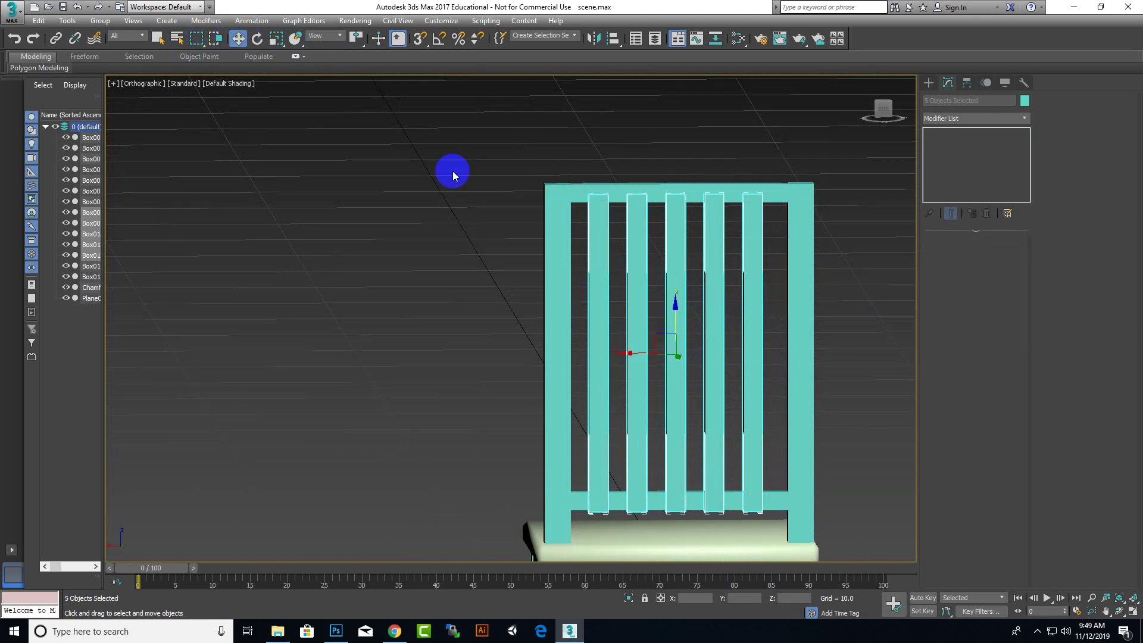
Step: Raise the five vertical slats slightly along Z so their ends sit evenly within the top and lower rails
drag(676, 299, 673, 301)
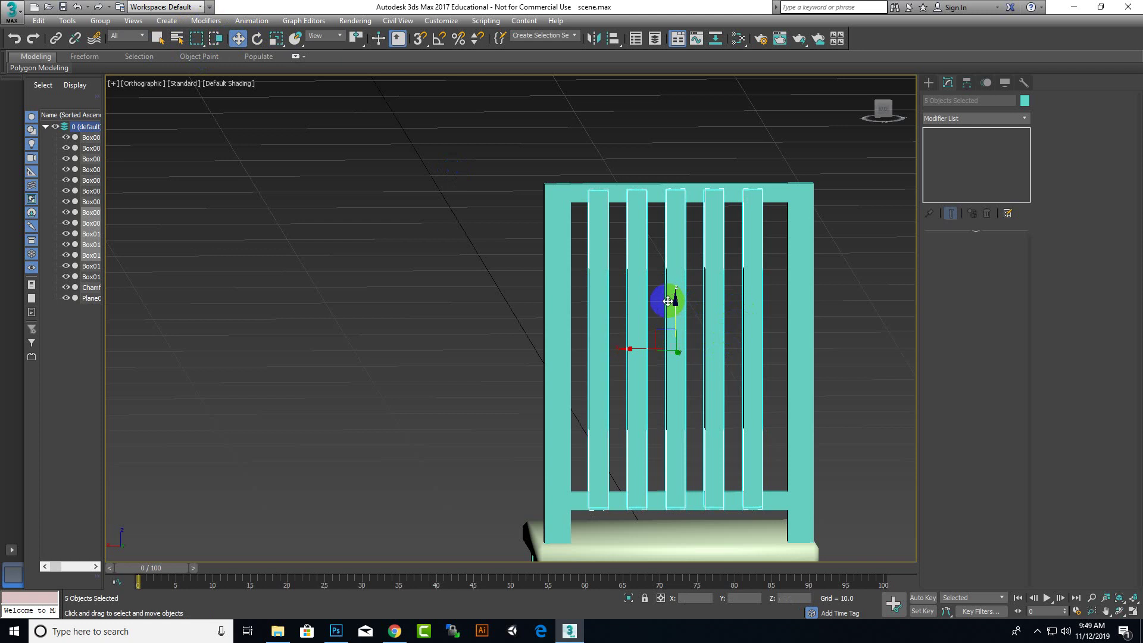
alt+middle_drag(347, 375, 473, 373)
drag(533, 141, 741, 415)
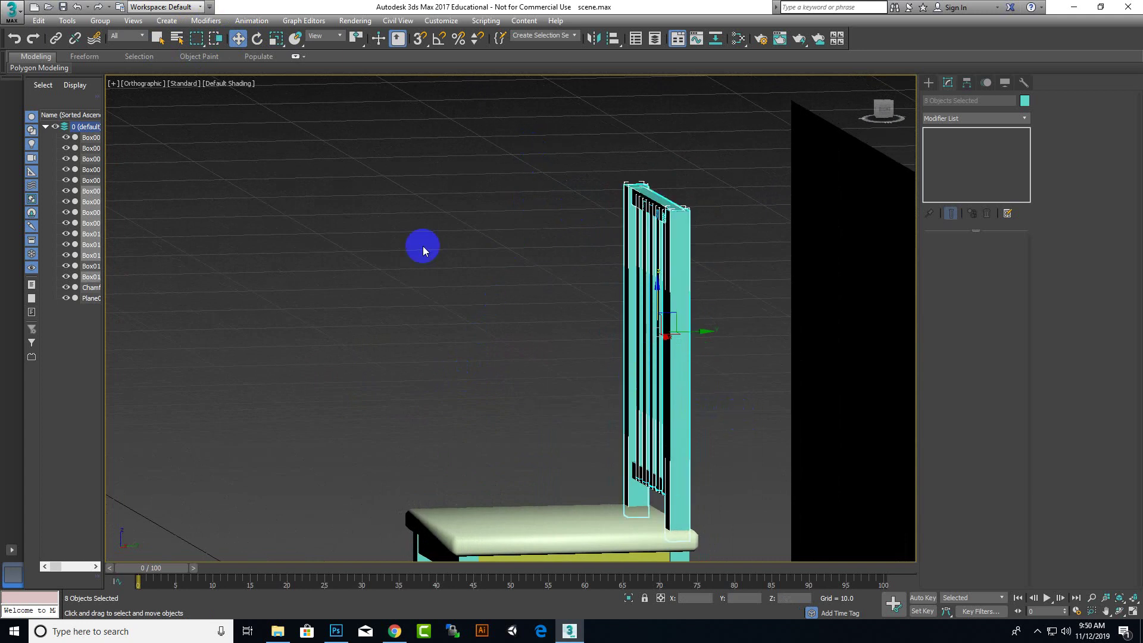
scroll(500, 313, down, 6)
alt+middle_drag(428, 380, 632, 308)
click(586, 342)
Step: Delete the reference image plane standing beside the chair model
scroll(587, 356, up, 2)
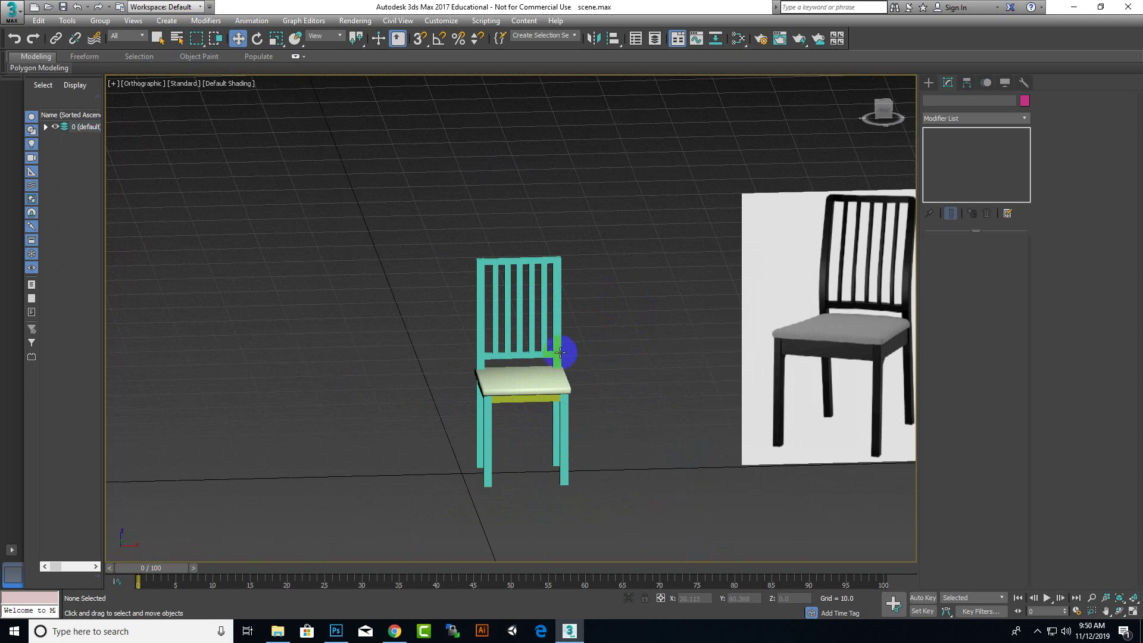
click(853, 367)
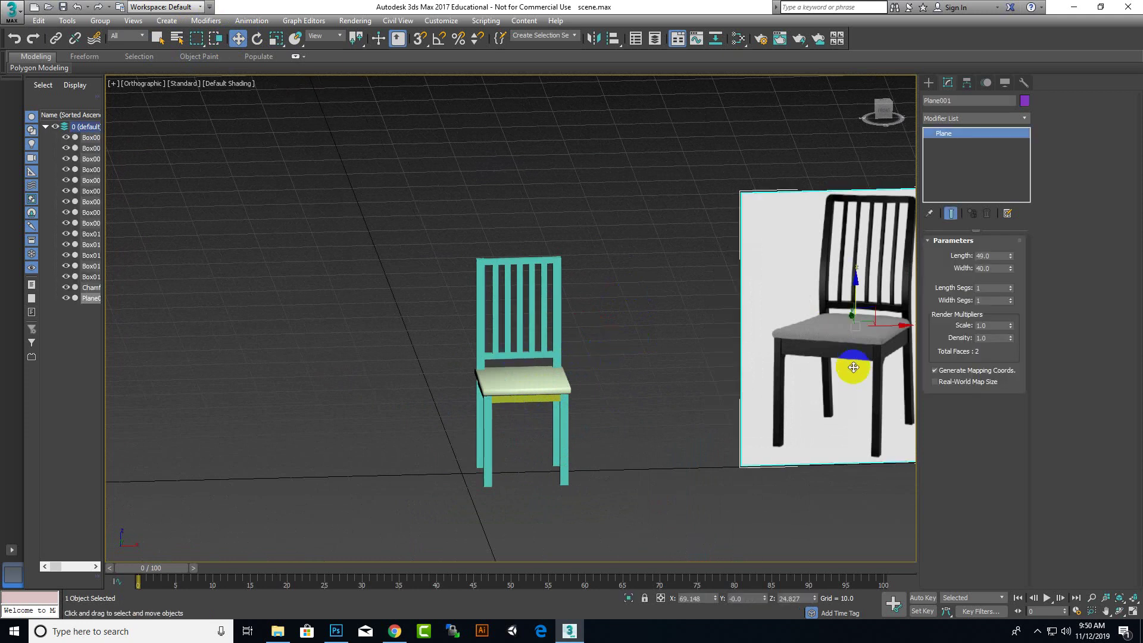
key(Delete)
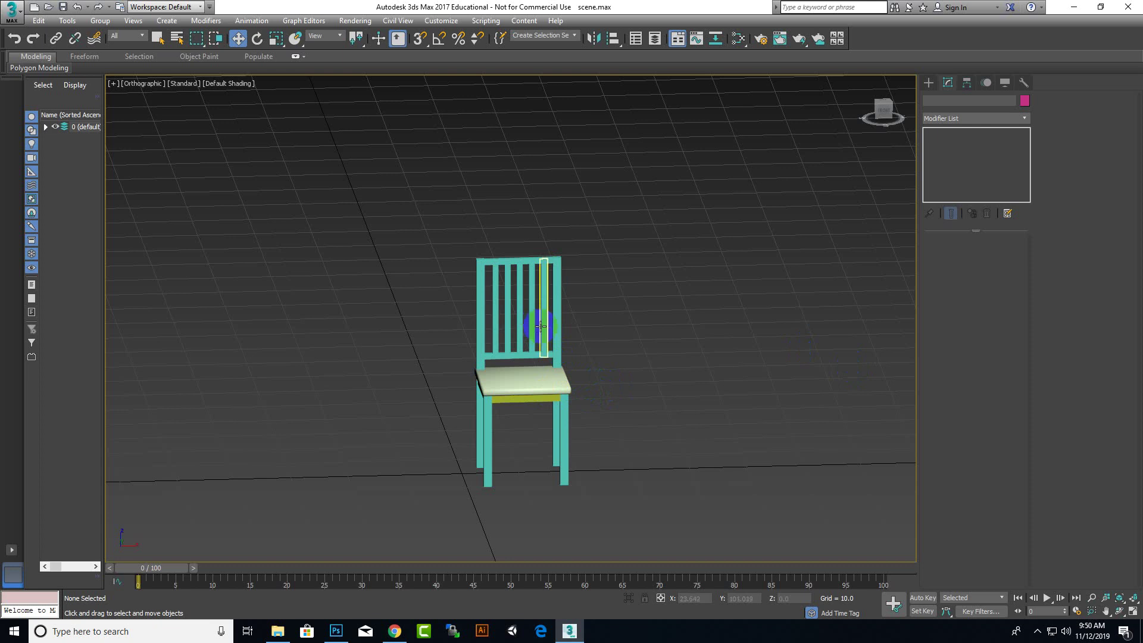
scroll(562, 416, up, 1)
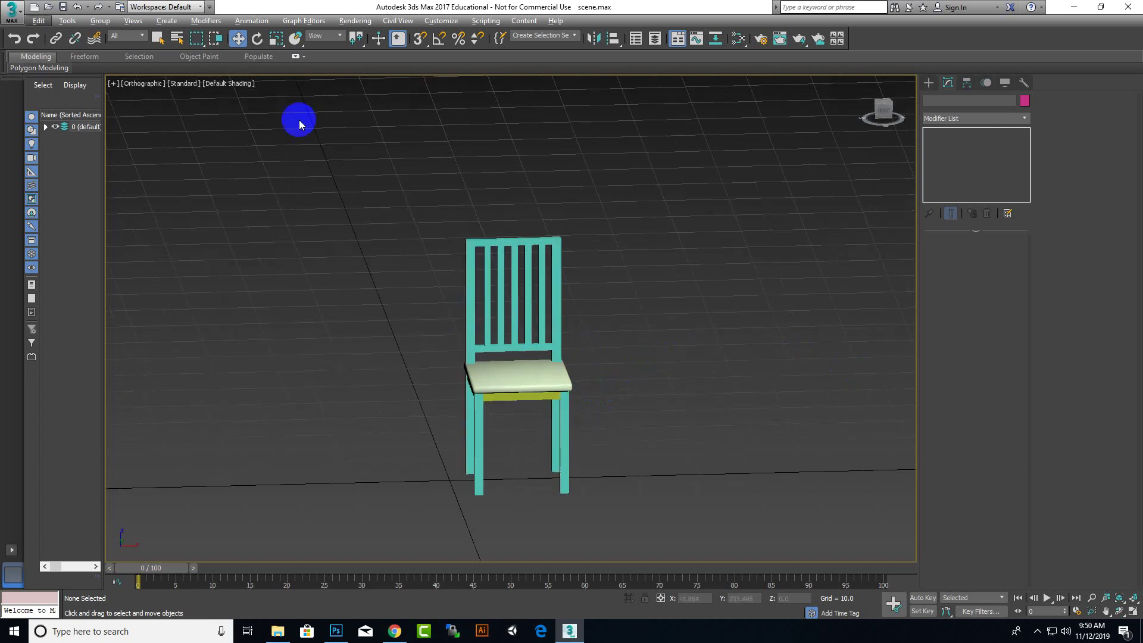
Step: Open the Slate Material Editor and delete the reference image's bitmap and Standard material nodes
key(m)
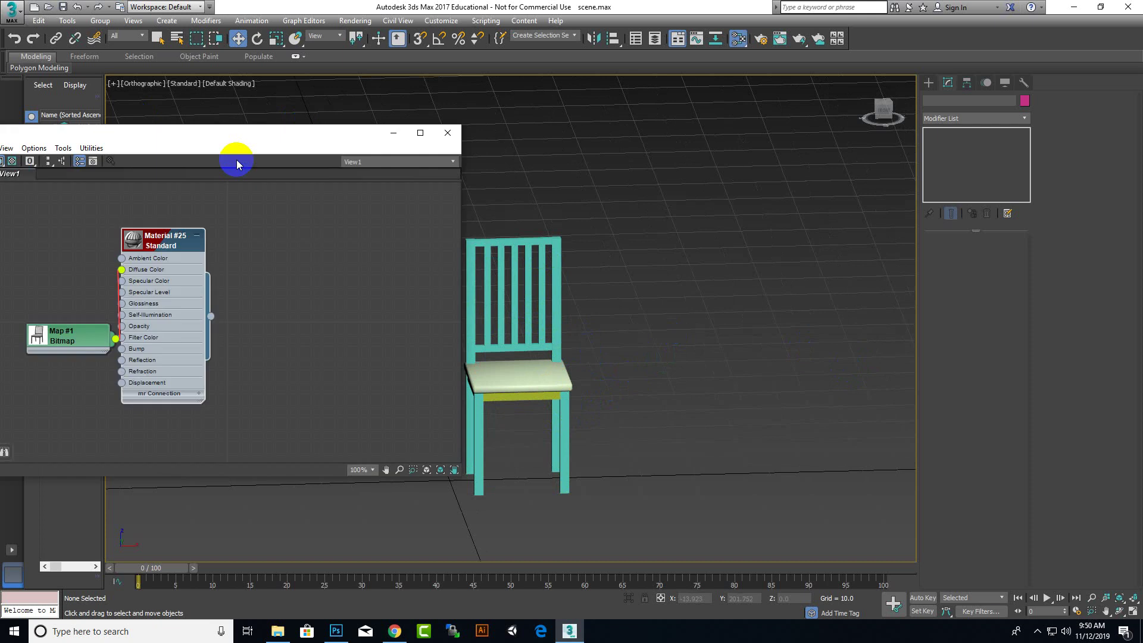
drag(229, 138, 560, 165)
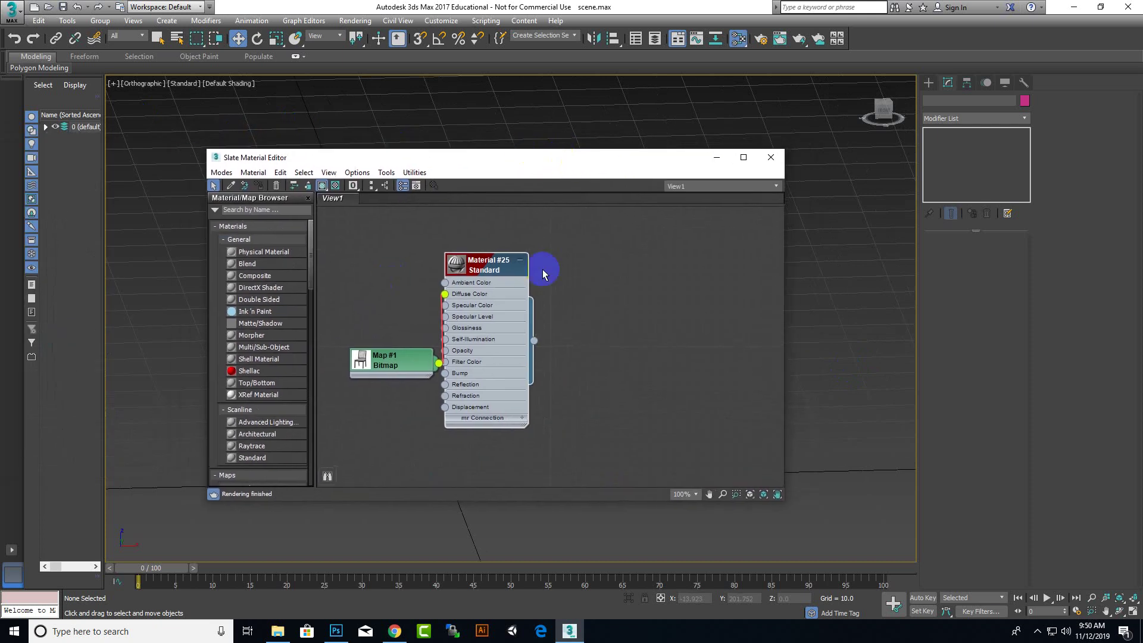
click(394, 376)
key(Delete)
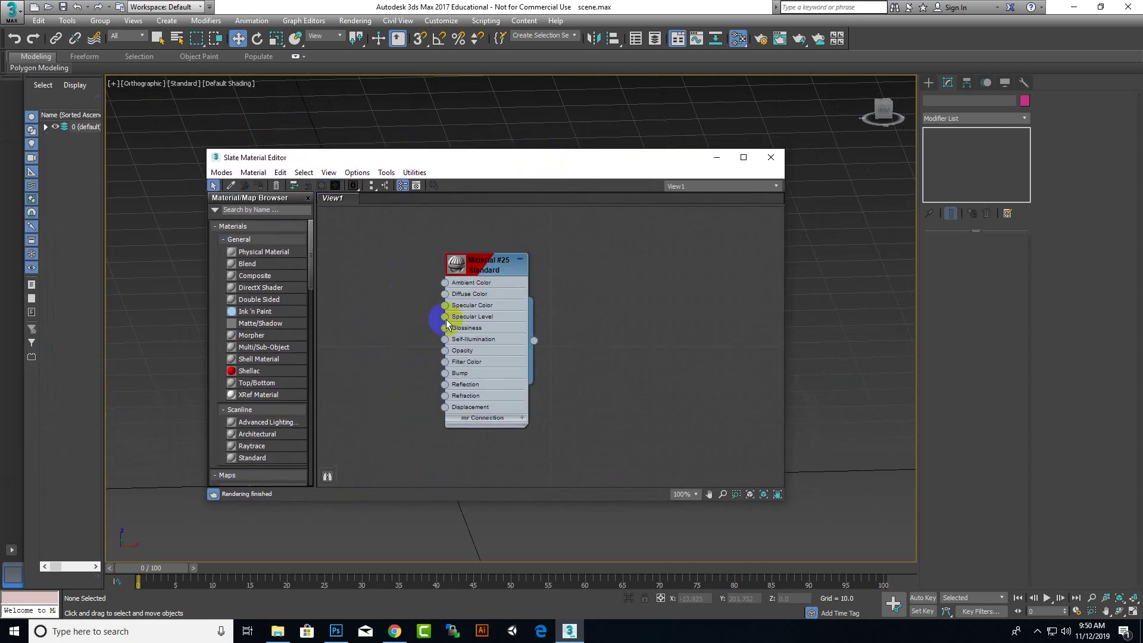
drag(495, 240, 484, 278)
key(Delete)
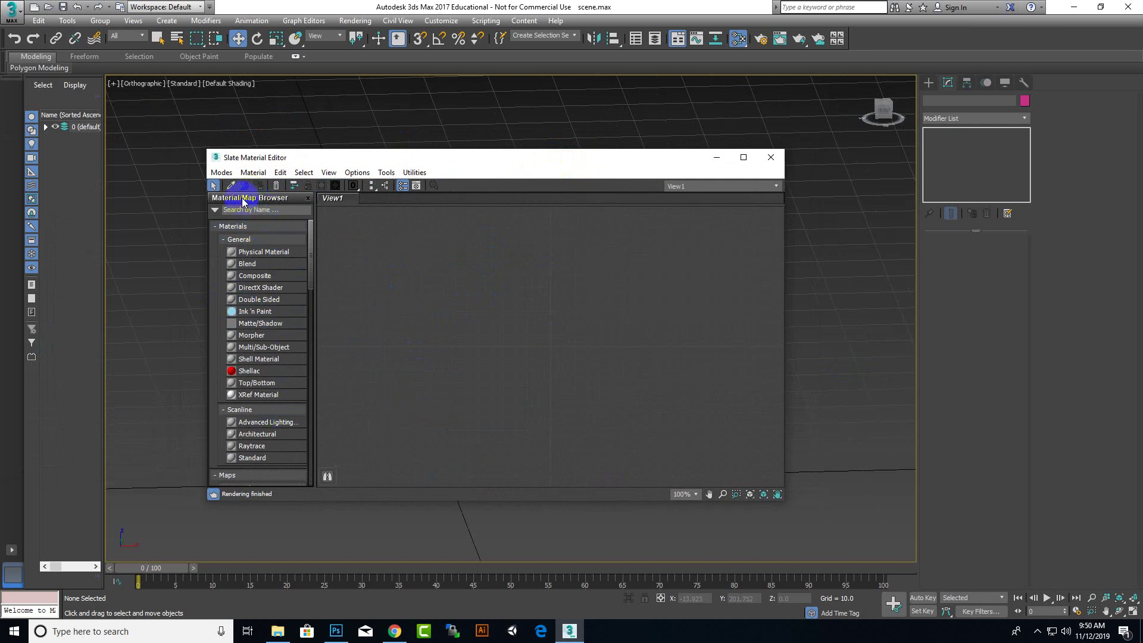
text(stan)
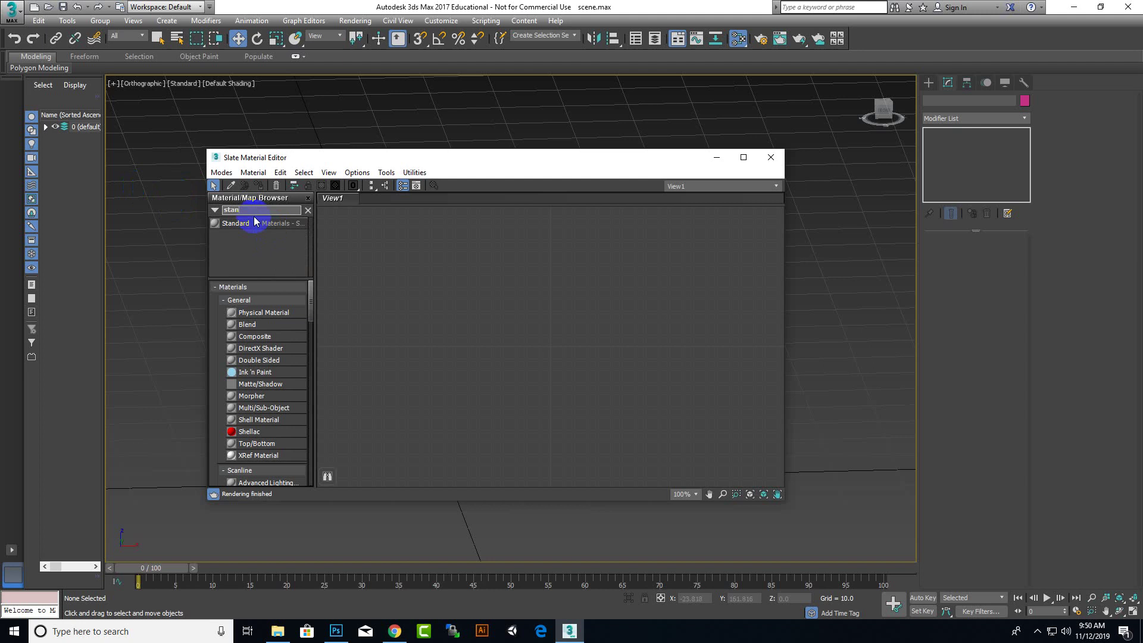
drag(255, 222, 530, 298)
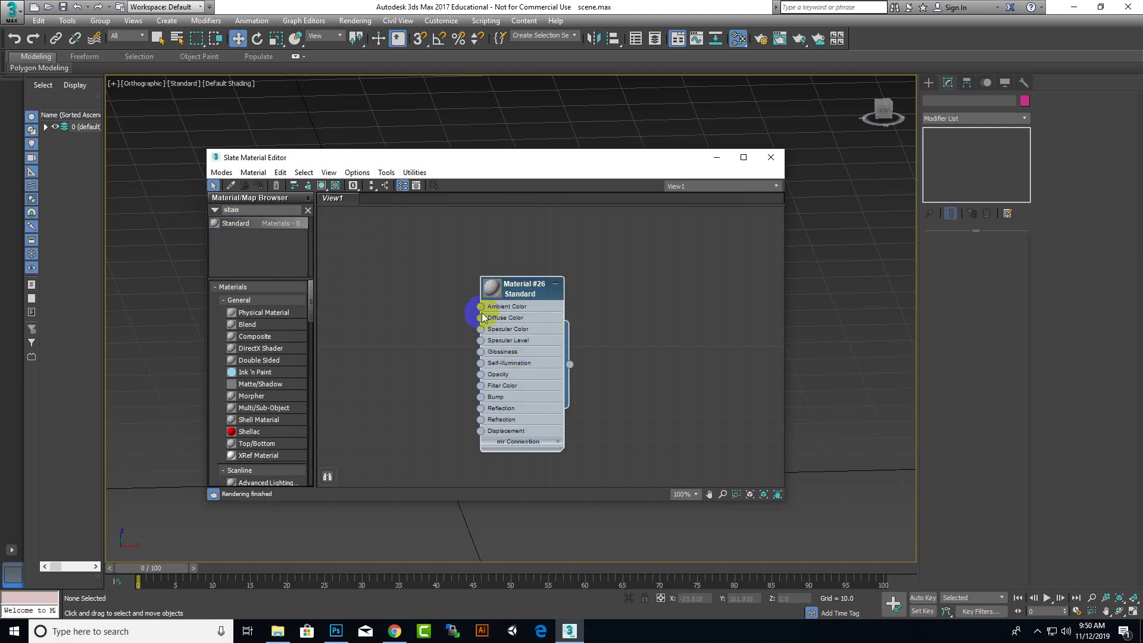
drag(463, 337, 450, 377)
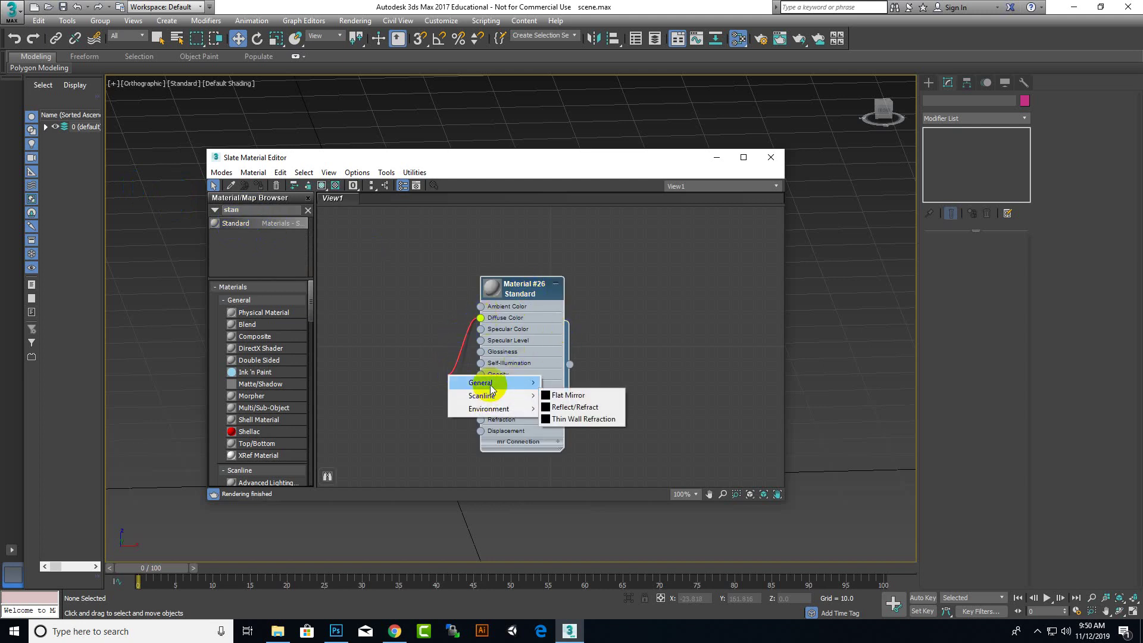
mouse_move(482, 382)
click(572, 159)
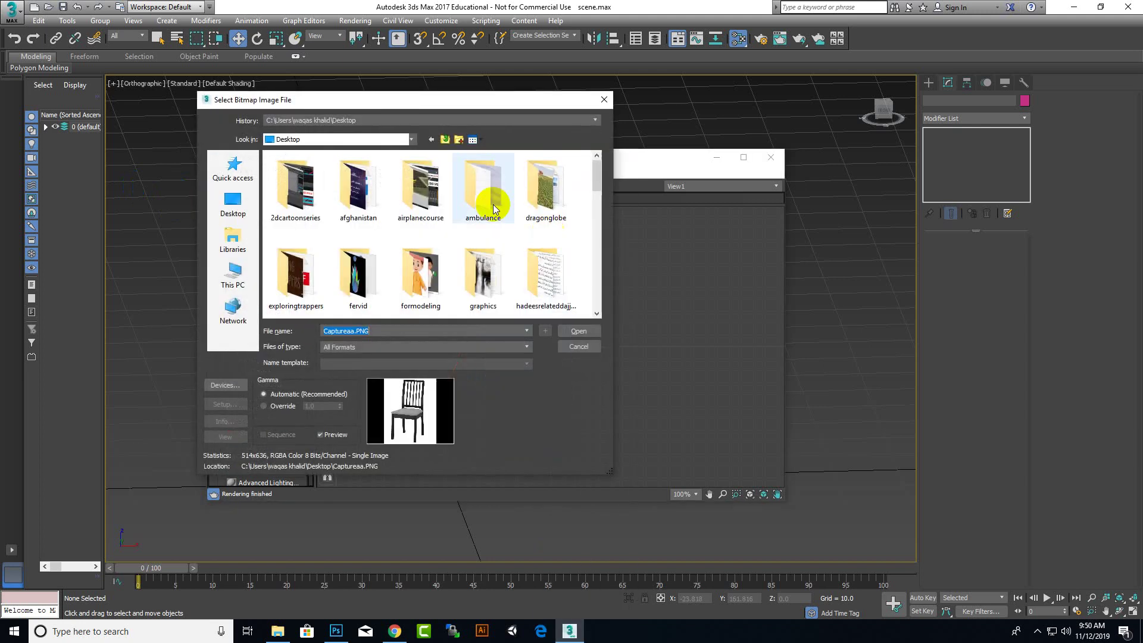
scroll(350, 255, down, 10)
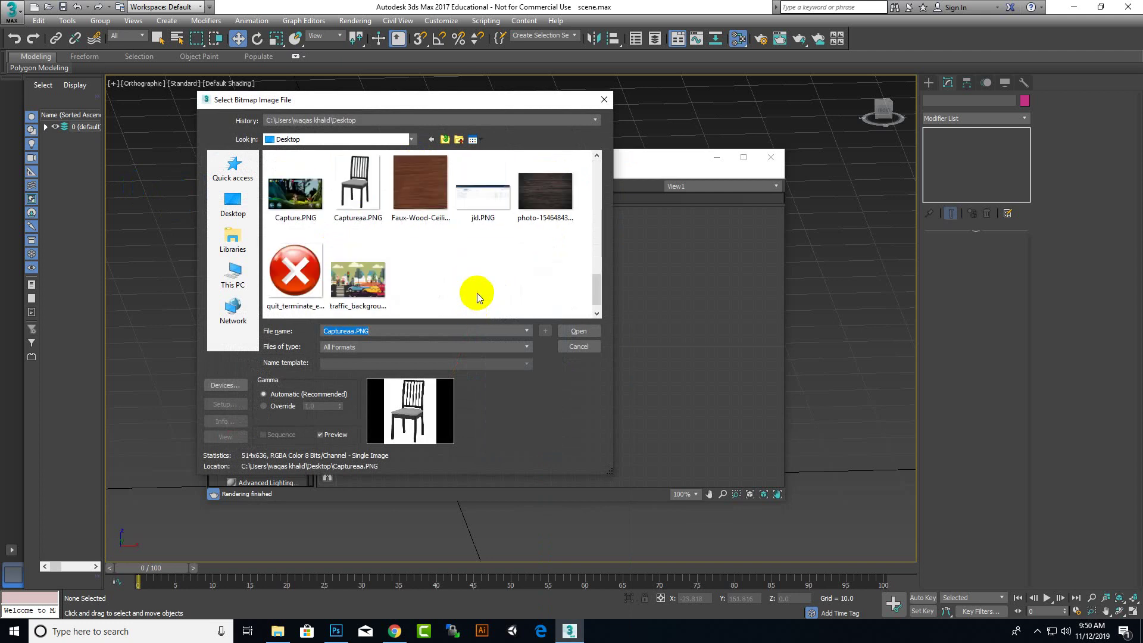
double_click(544, 214)
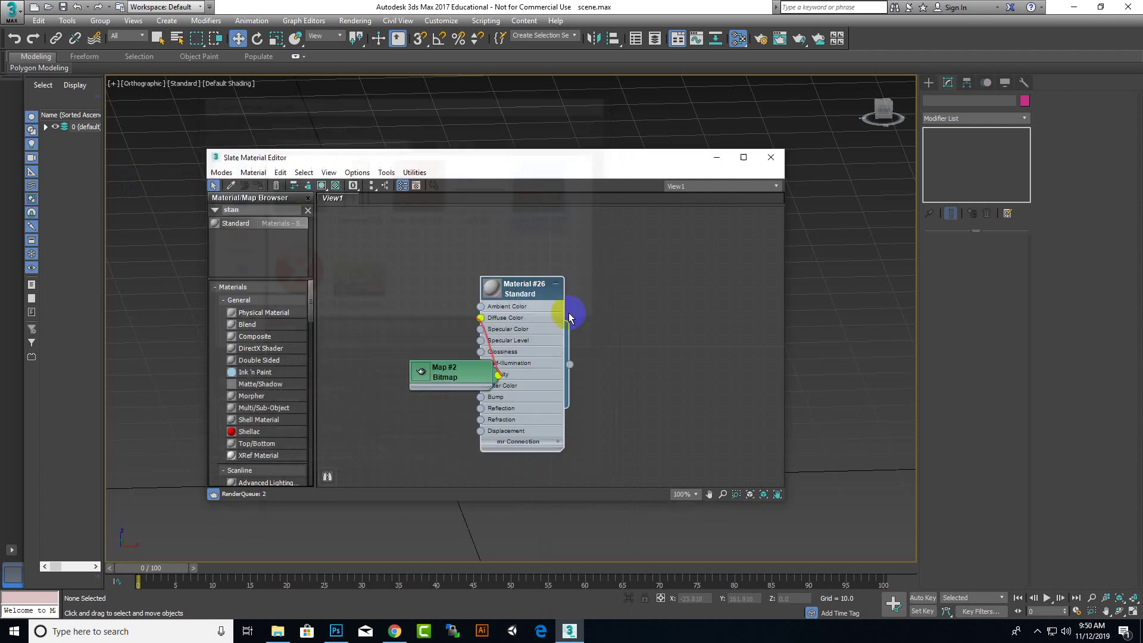
Step: Assign the wood material to one front leg and to the selected posts, slats and rails of the backrest
drag(619, 161, 267, 144)
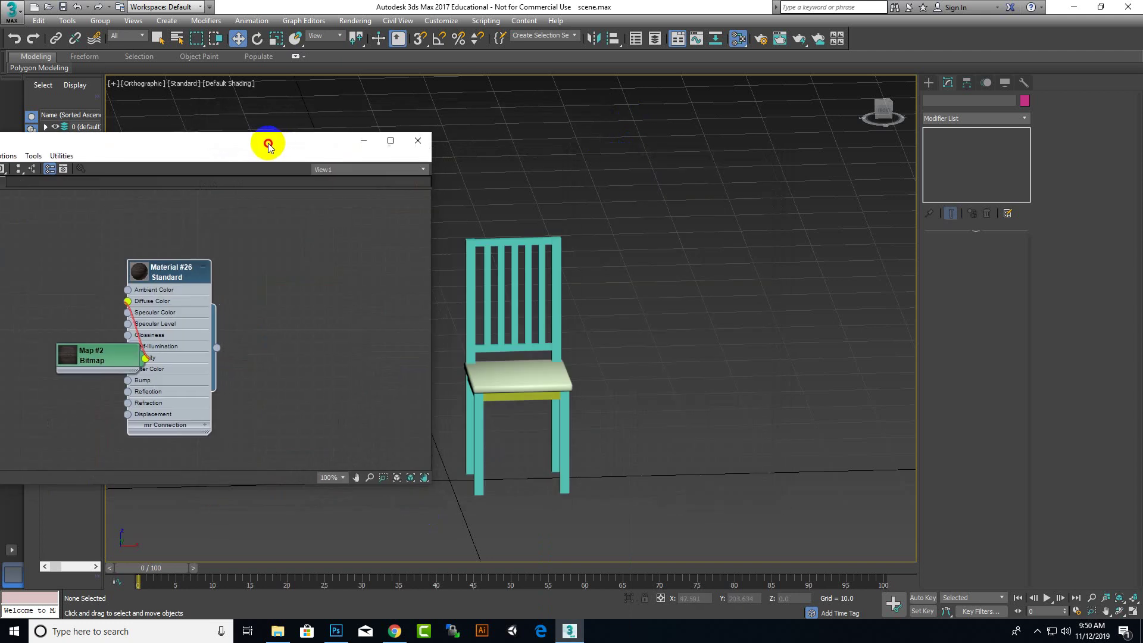
drag(217, 350, 477, 435)
drag(601, 214, 445, 362)
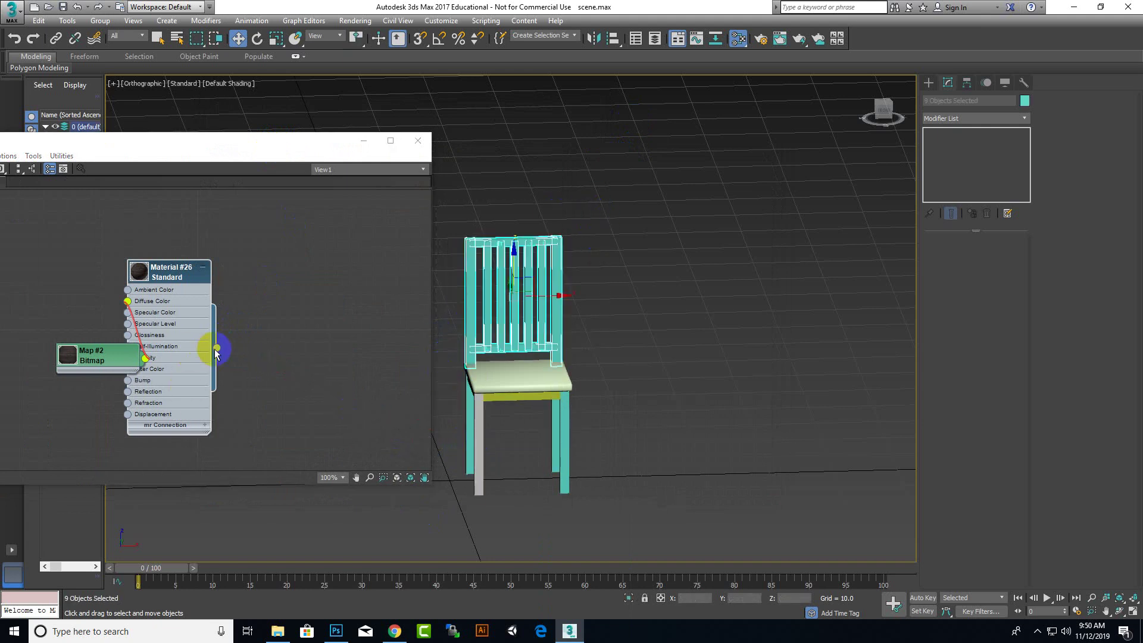
drag(217, 349, 548, 292)
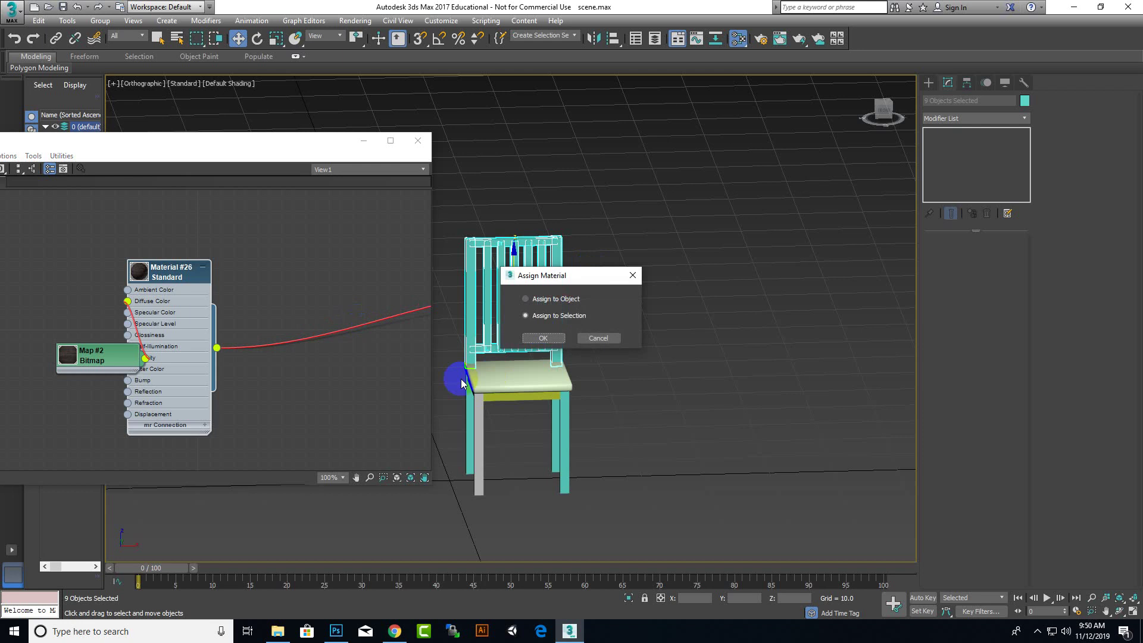
click(544, 338)
Step: Assign the wood material to the four selected legs and to the frame under the seat cushion
drag(594, 420, 429, 493)
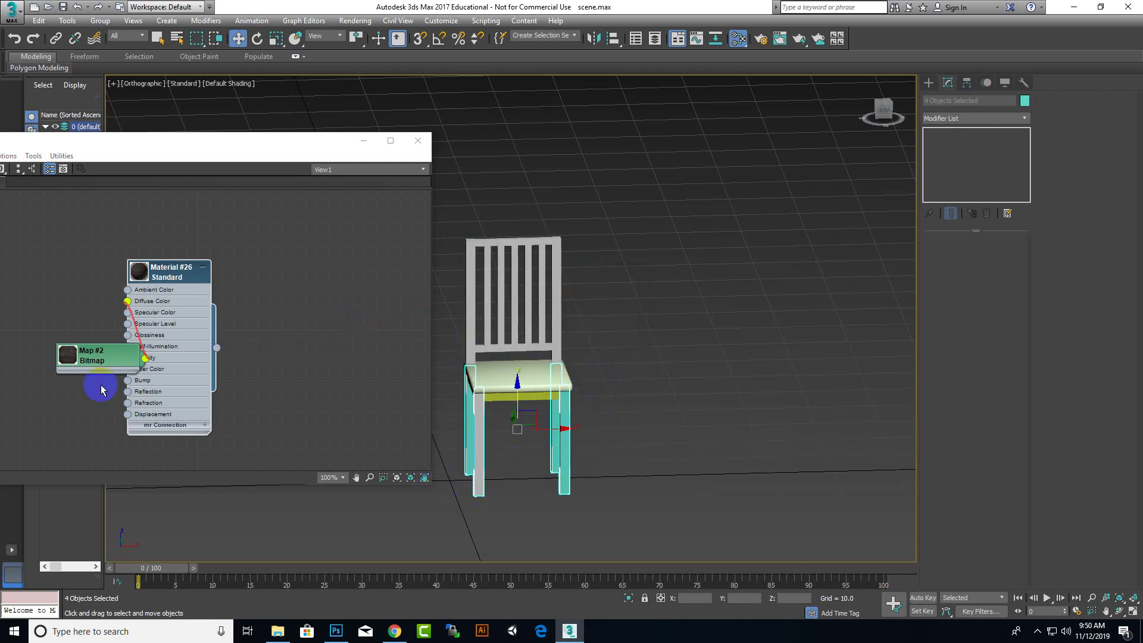
drag(207, 351, 470, 445)
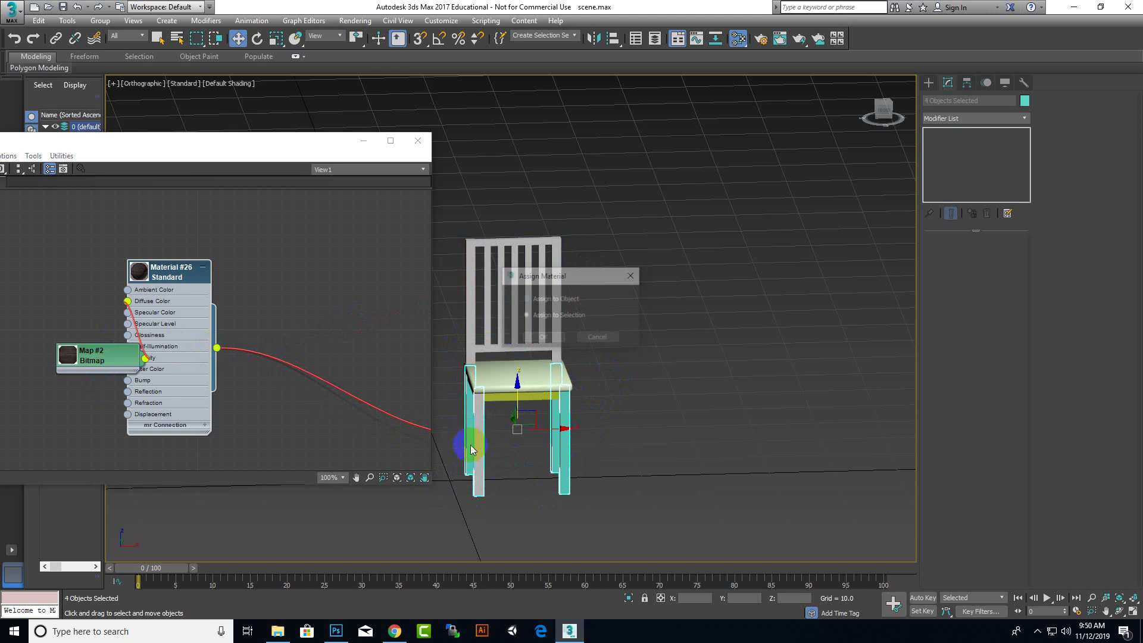
click(580, 337)
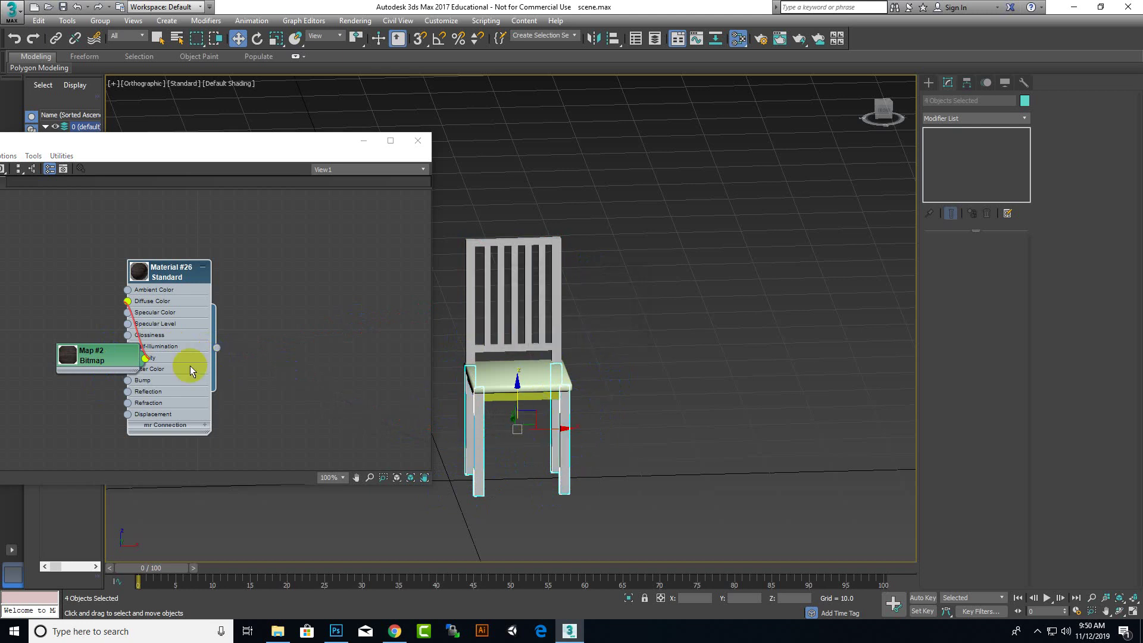
drag(215, 349, 524, 395)
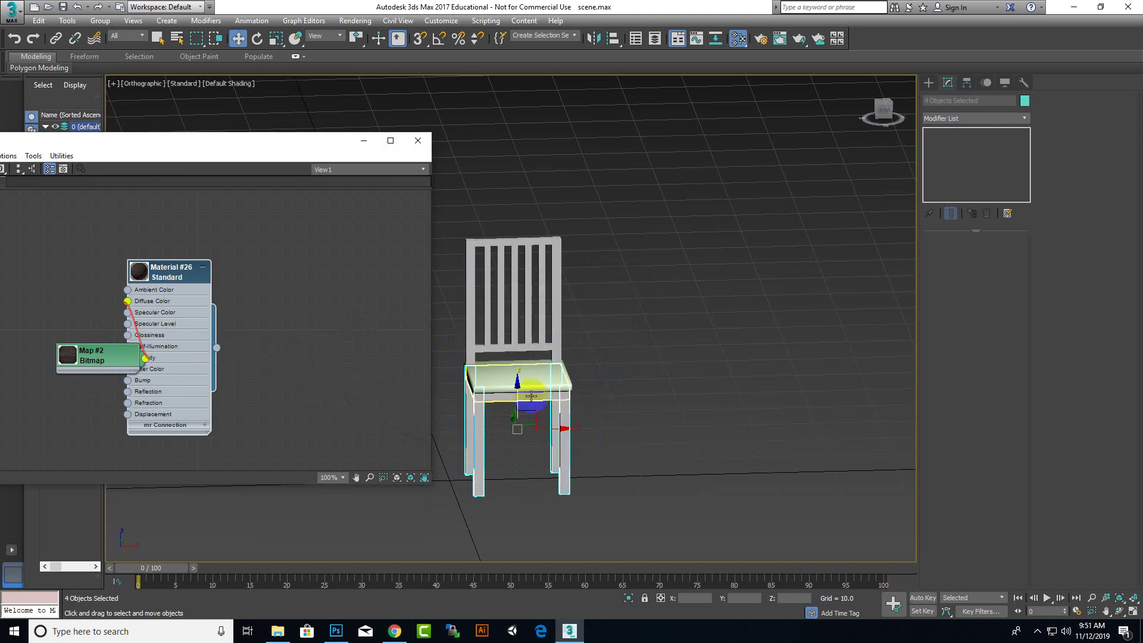
Step: Show the wood material shaded in the viewport and move the material editor clear of the chair
right_click(152, 269)
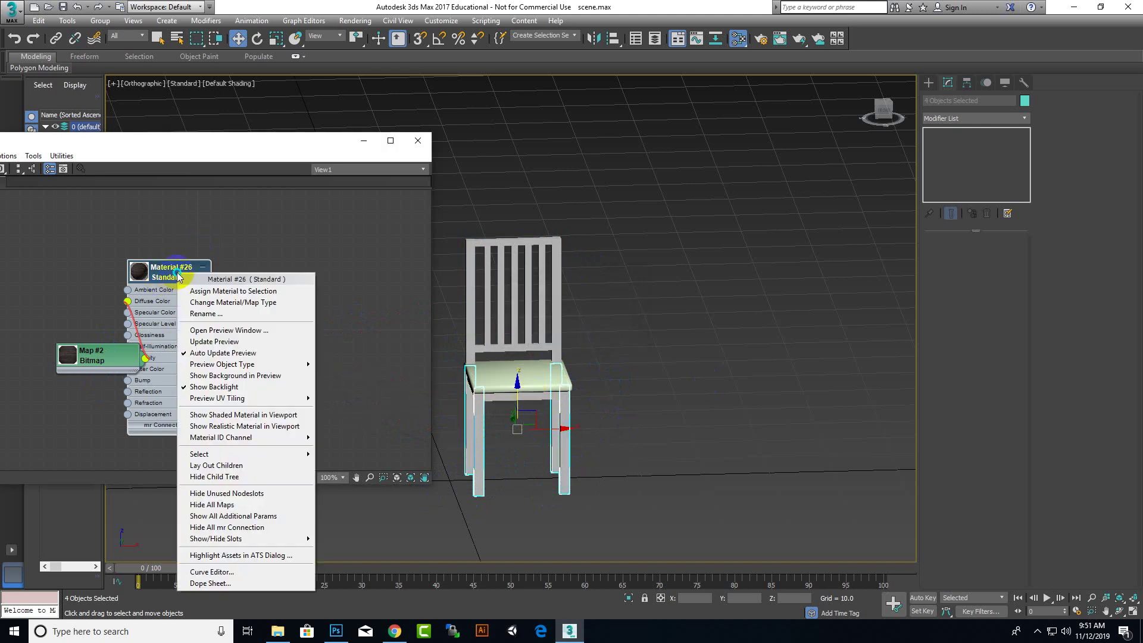
click(197, 415)
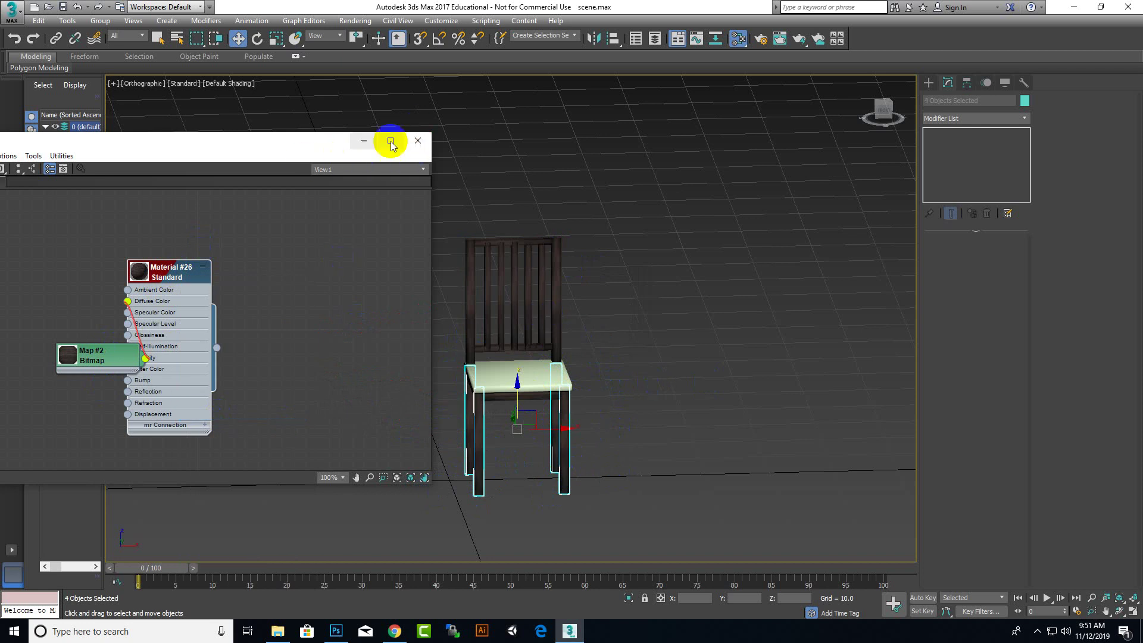
click(318, 145)
drag(317, 145, 281, 139)
Step: Examine the wood texture up close on the backrest, seat frame and legs
scroll(559, 266, up, 8)
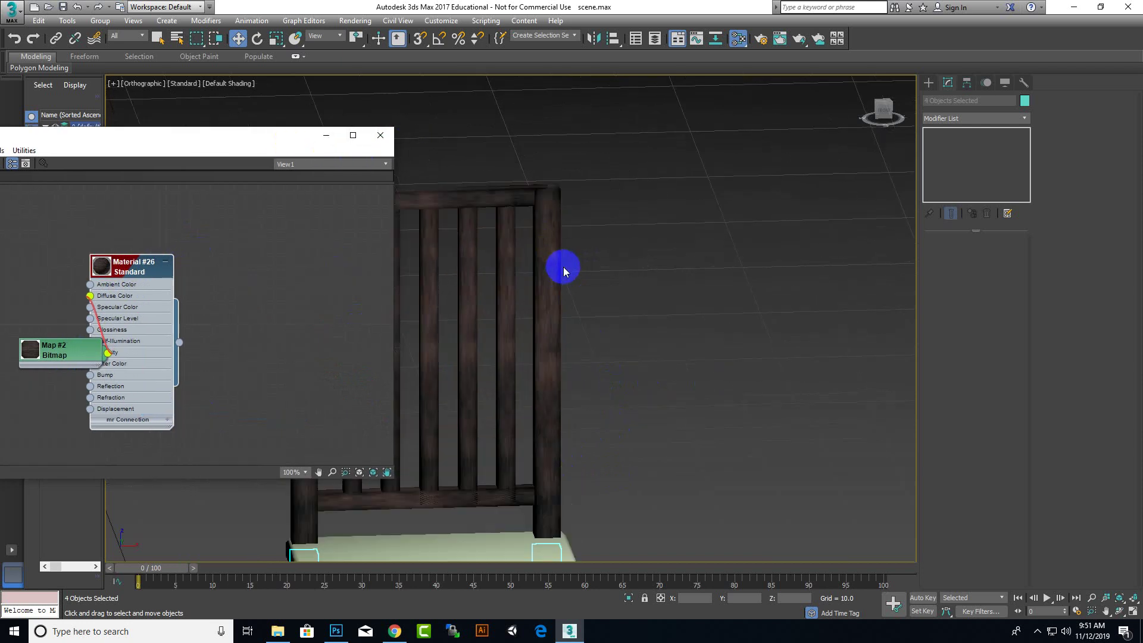
middle_drag(579, 289, 753, 238)
scroll(597, 260, down, 3)
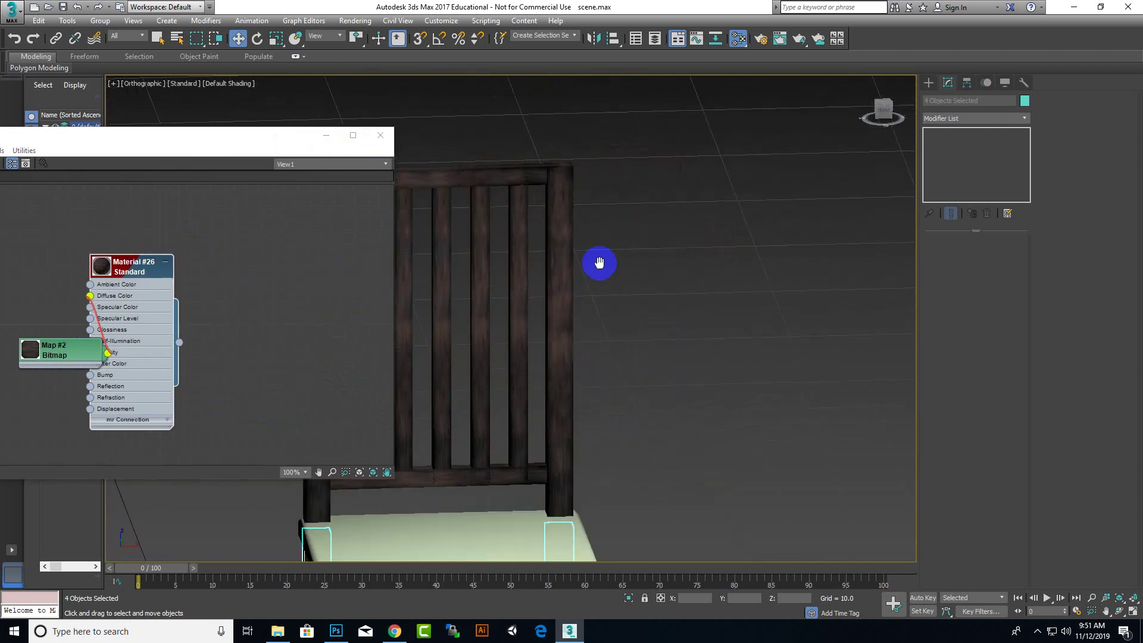
scroll(668, 217, up, 3)
scroll(610, 375, down, 6)
scroll(622, 362, up, 8)
middle_drag(671, 234, 657, 276)
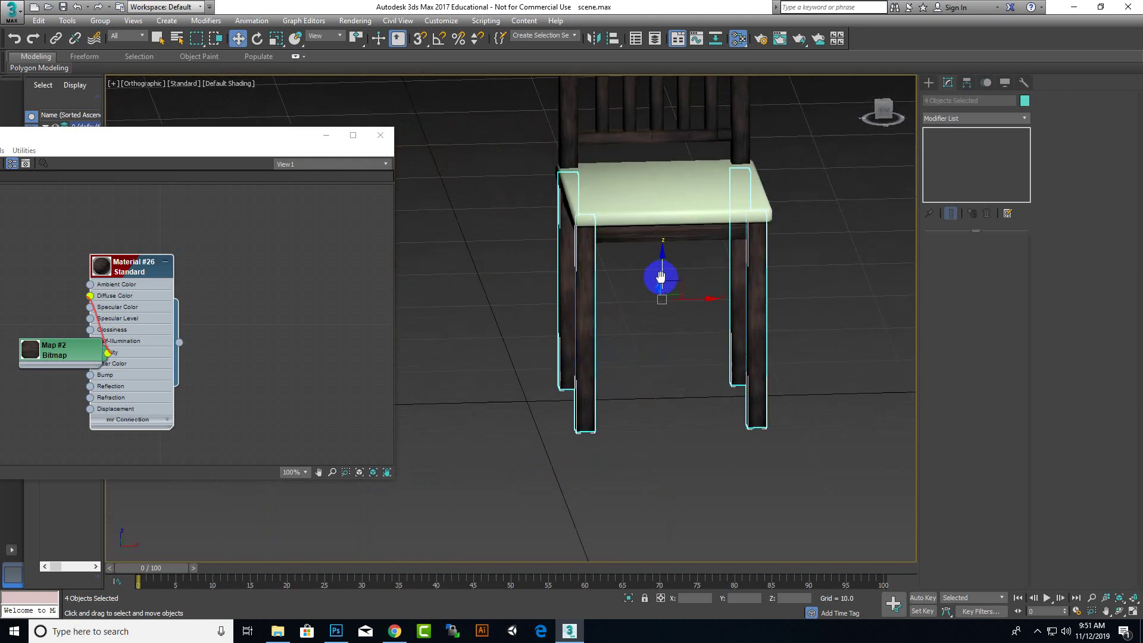
Step: Add a second Standard material next to the wood material in the node view
drag(275, 138, 438, 146)
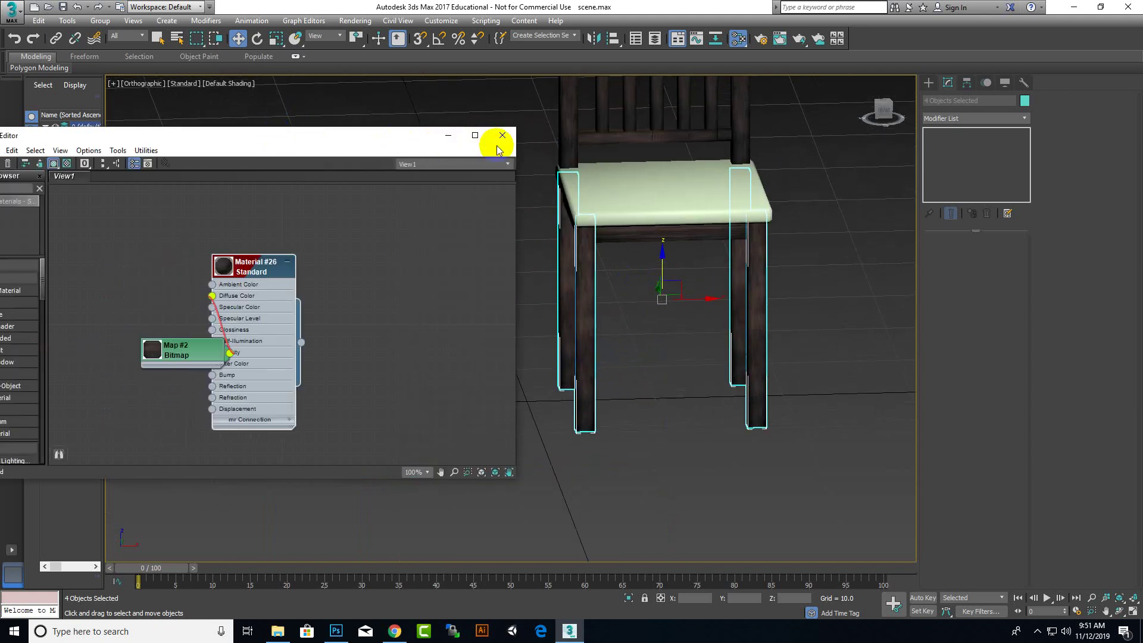
scroll(296, 190, down, 2)
drag(296, 140, 450, 168)
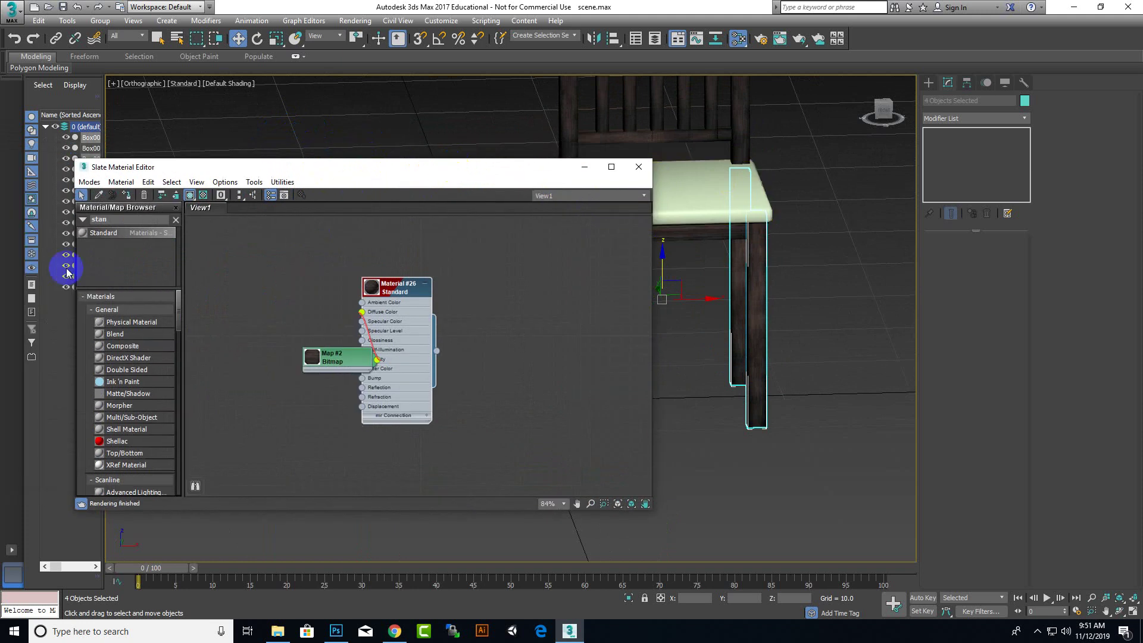
click(516, 323)
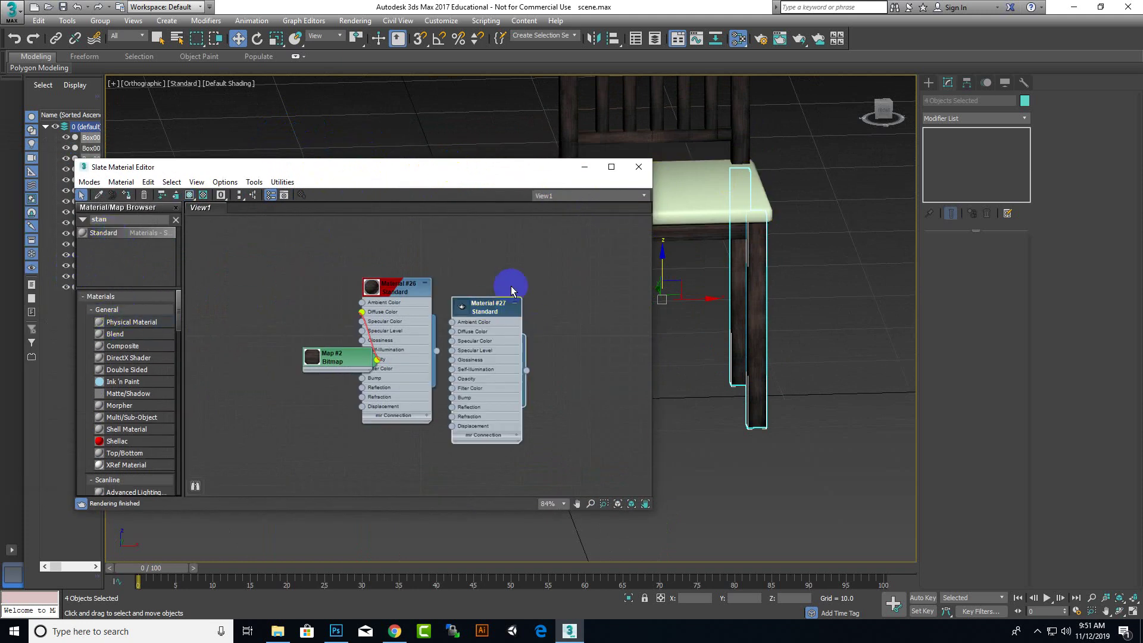
drag(501, 315, 509, 350)
mouse_move(538, 358)
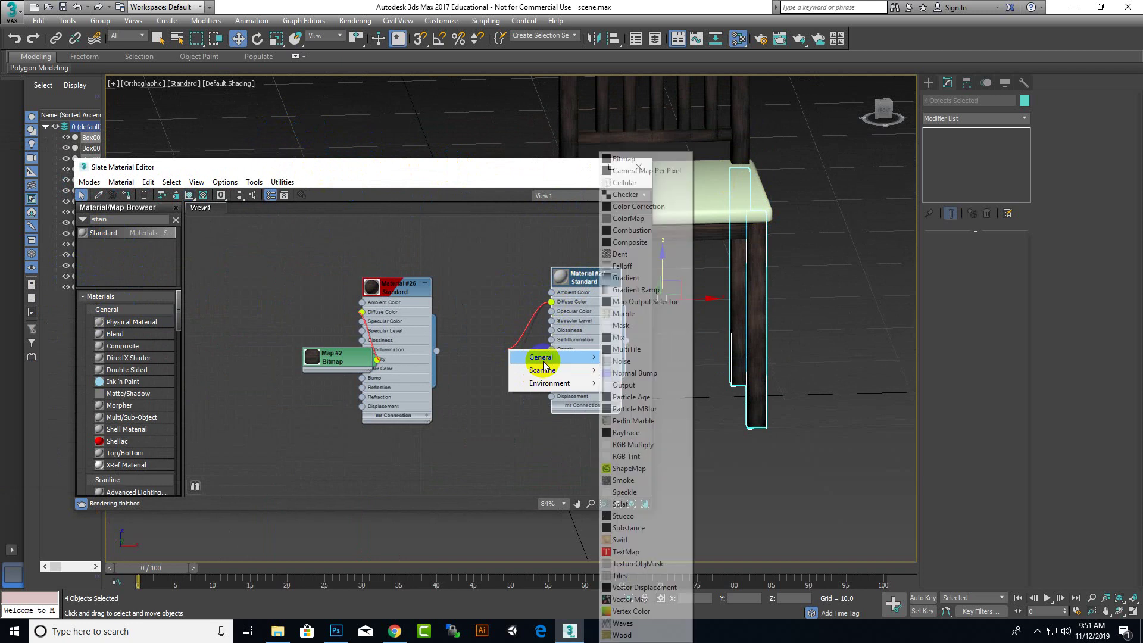
click(624, 159)
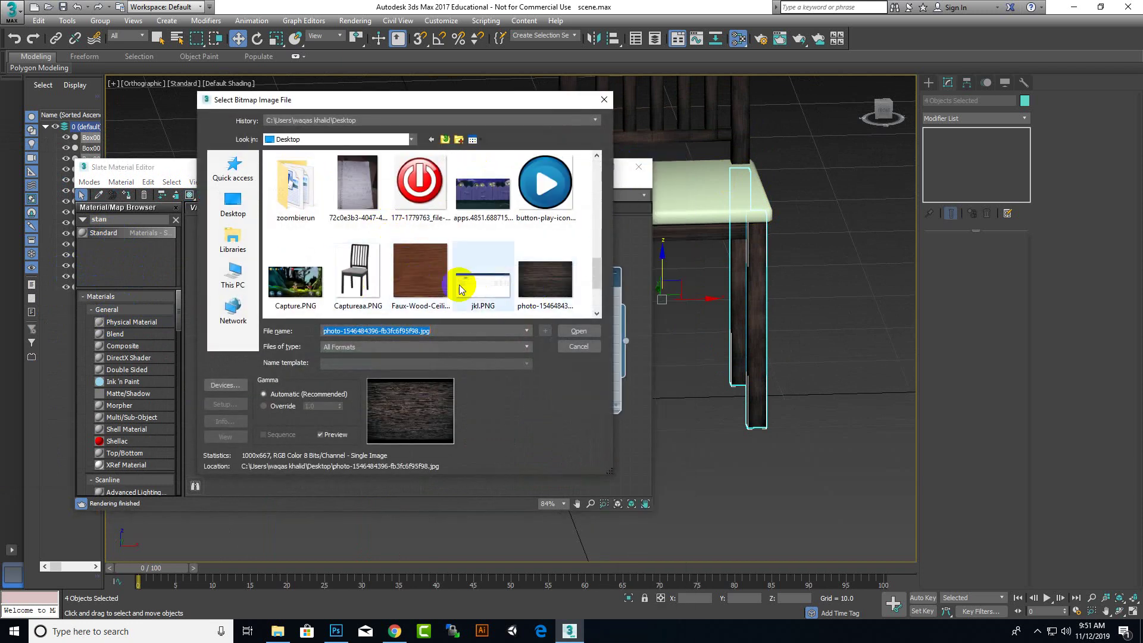
scroll(467, 286, down, 2)
scroll(459, 286, up, 3)
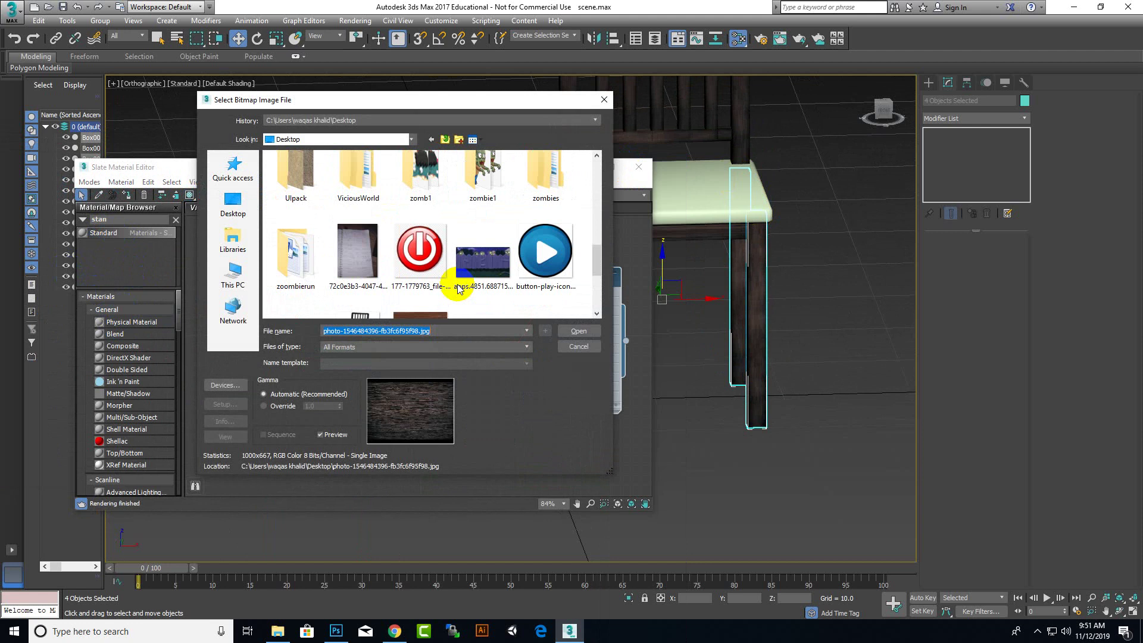
scroll(458, 288, up, 2)
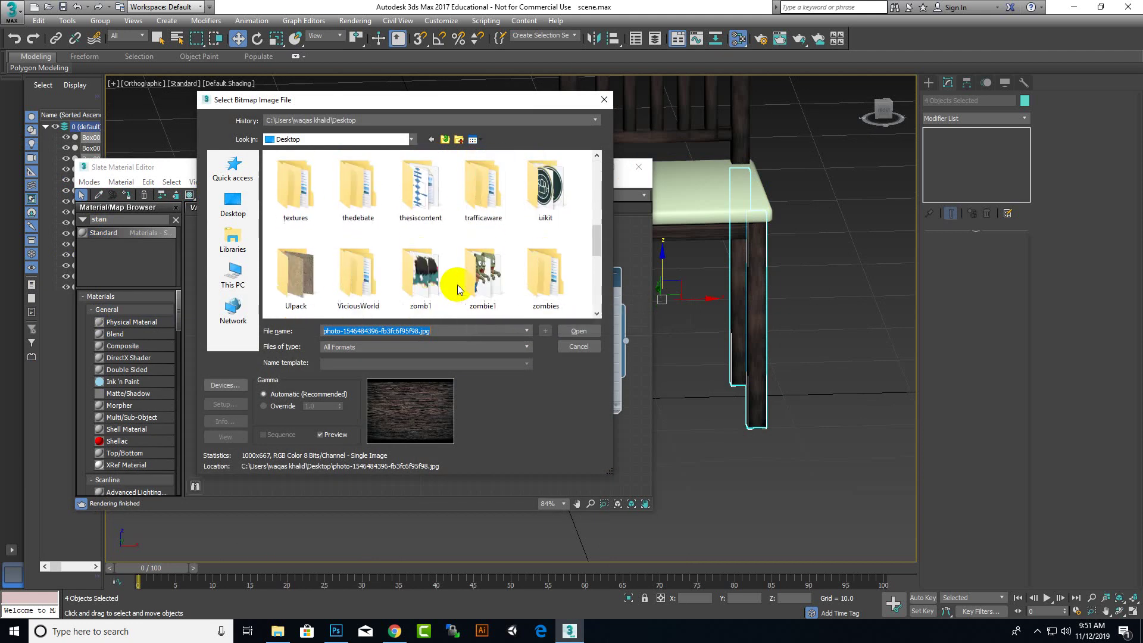
scroll(459, 290, down, 5)
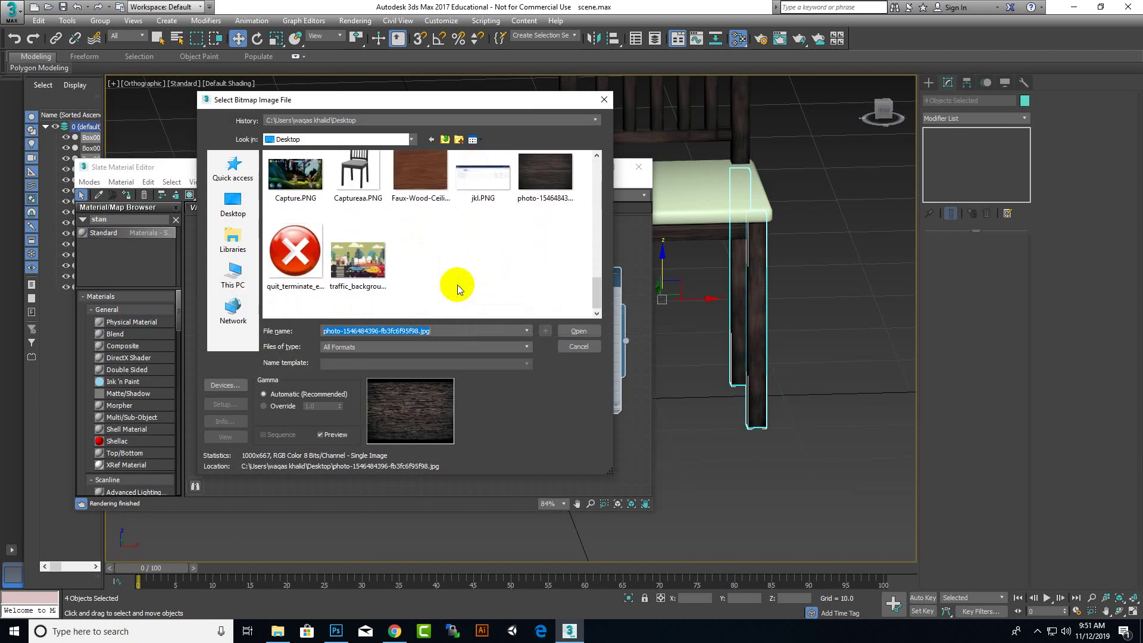
scroll(457, 284, up, 1)
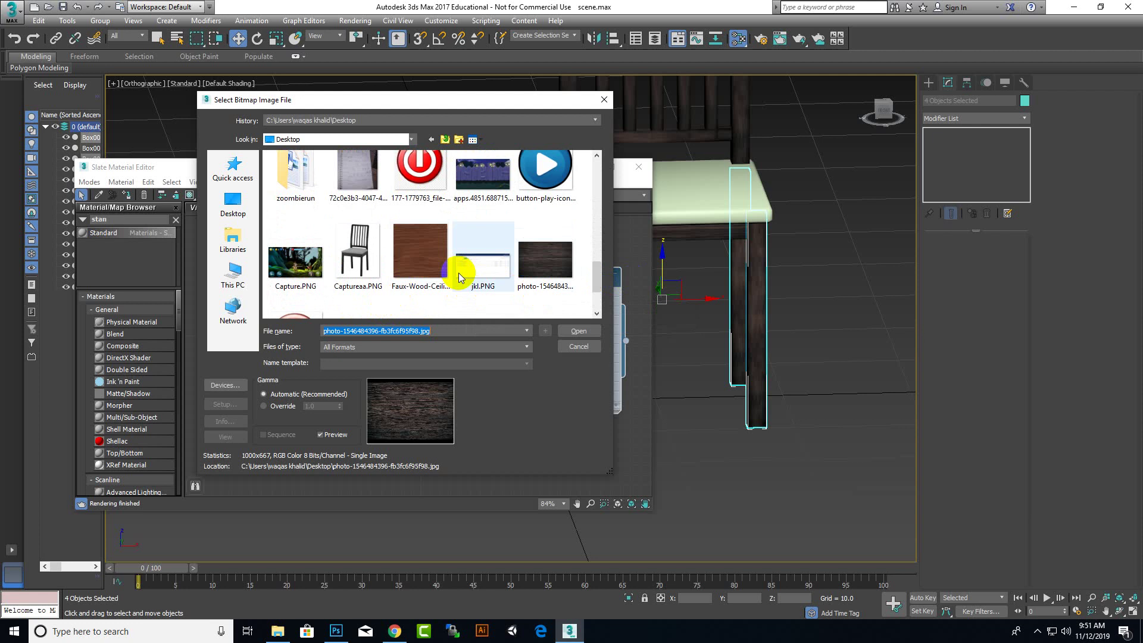
scroll(458, 273, down, 1)
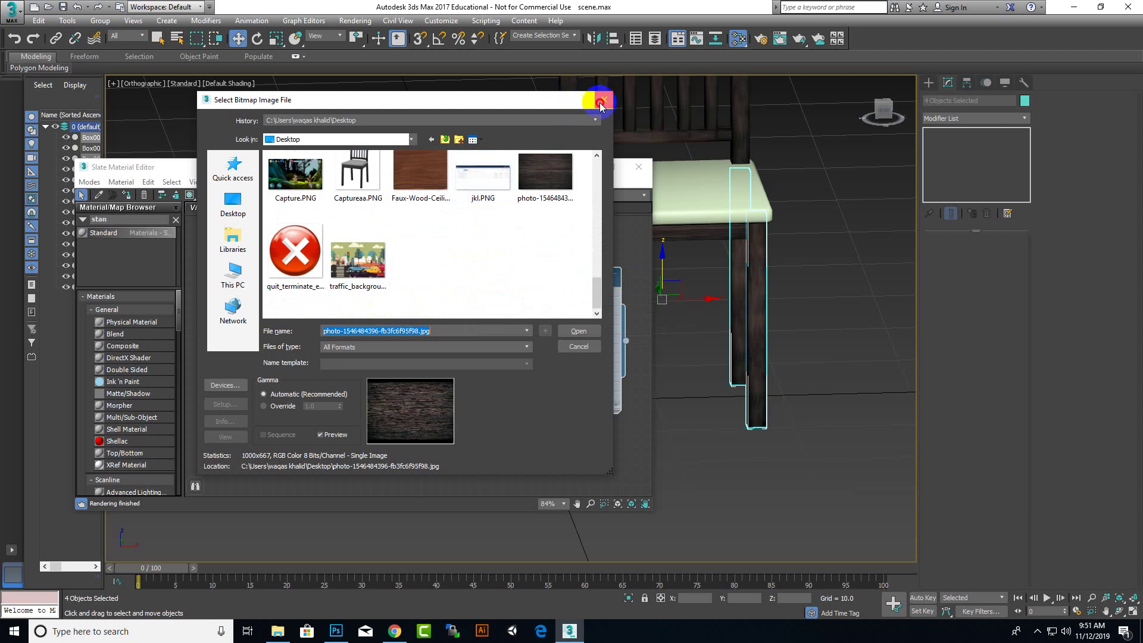
scroll(445, 242, up, 2)
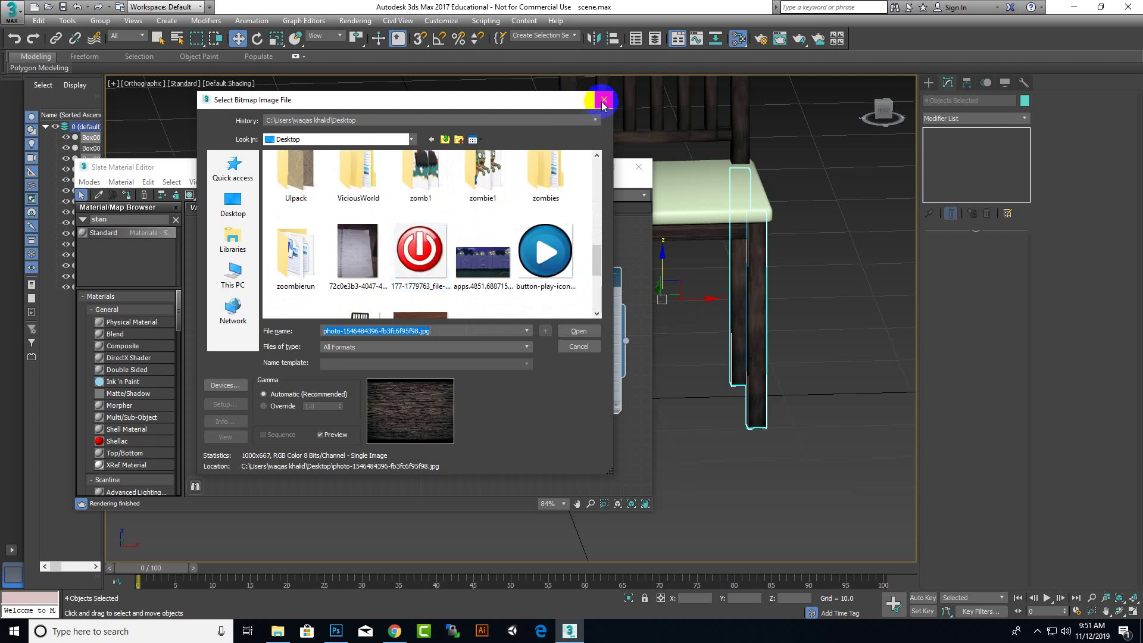
click(604, 99)
Step: Switch to Chrome and save the blue soft fabric cloth image to the Desktop as blue-soft-fabric-cloth-texture-background.jpg
click(395, 631)
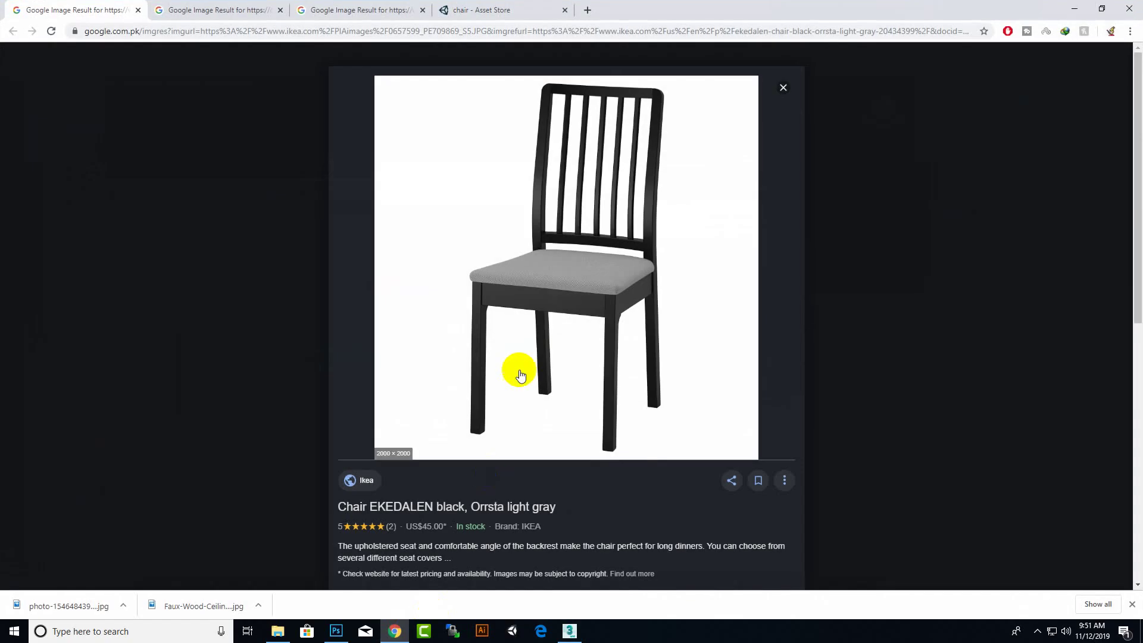
click(330, 4)
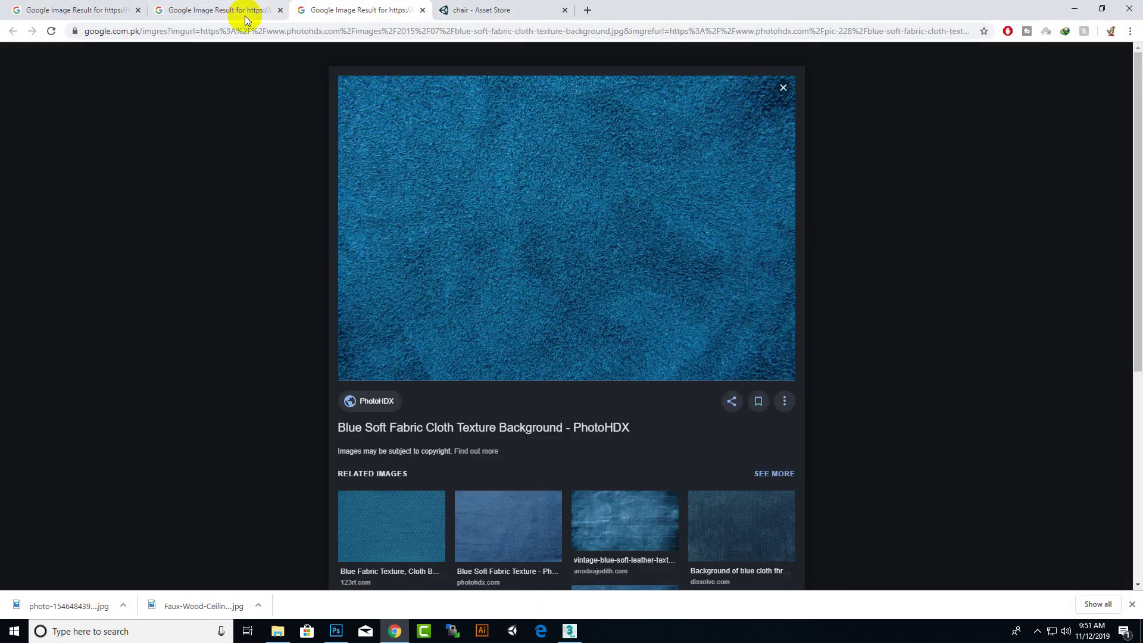
right_click(501, 169)
click(546, 273)
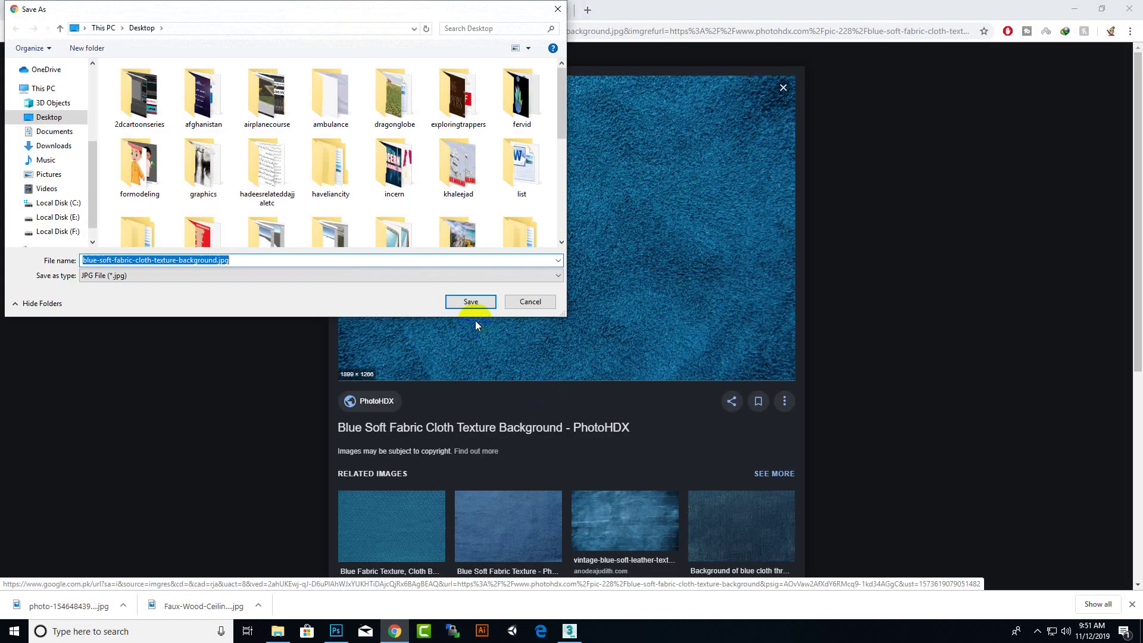
click(470, 301)
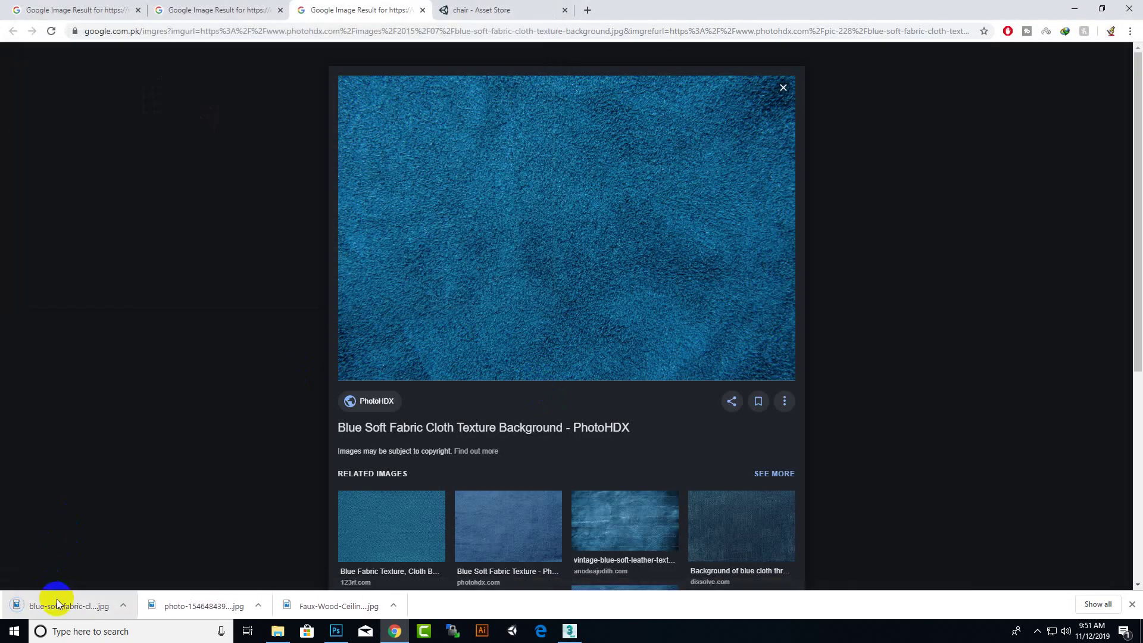
Step: Switch back to 3ds Max and delete the empty bitmap map linked to the second material
click(570, 631)
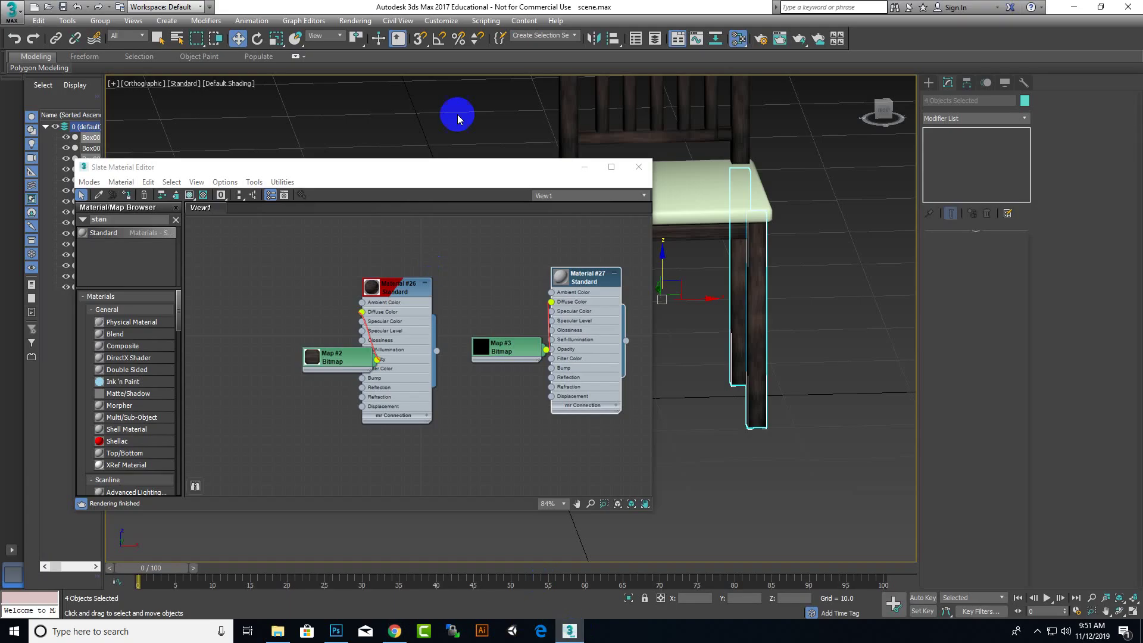
drag(519, 359, 480, 344)
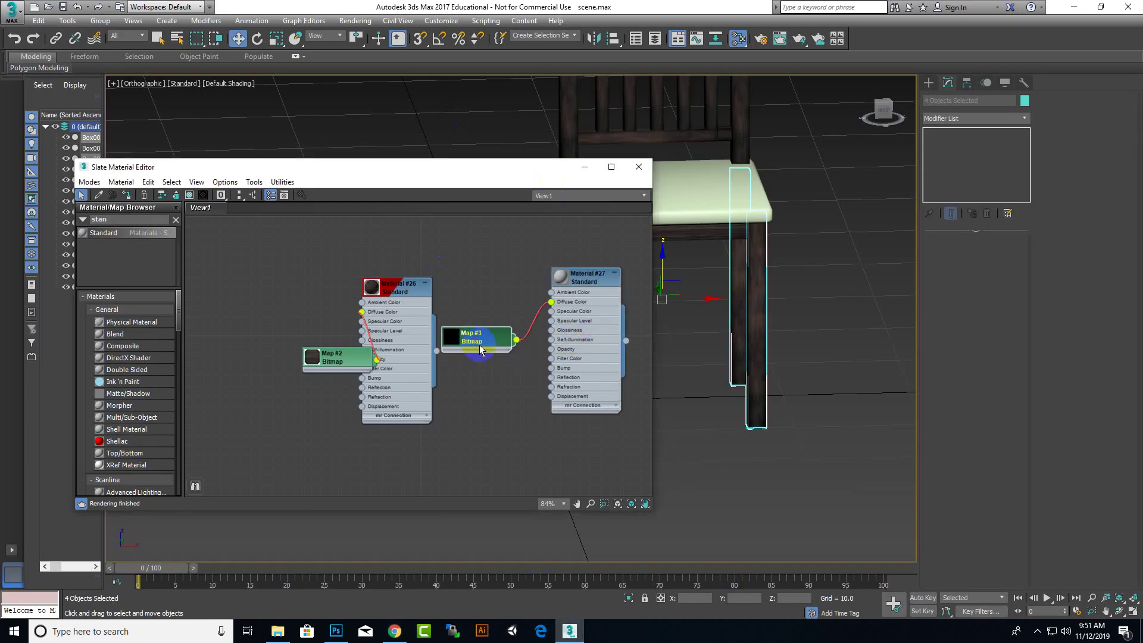
key(Delete)
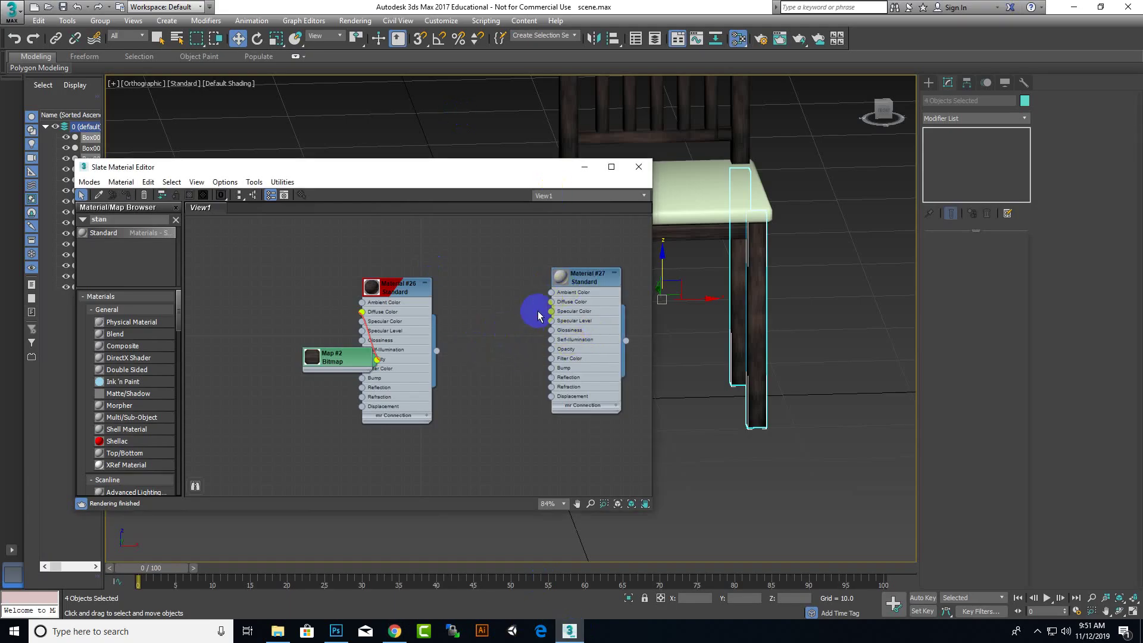
Step: Load blue-soft-fabric-cloth-texture-background.jpg as a Bitmap into the second material's Diffuse Color, filtering the Desktop files to JPEG
drag(549, 301, 512, 356)
mouse_move(542, 363)
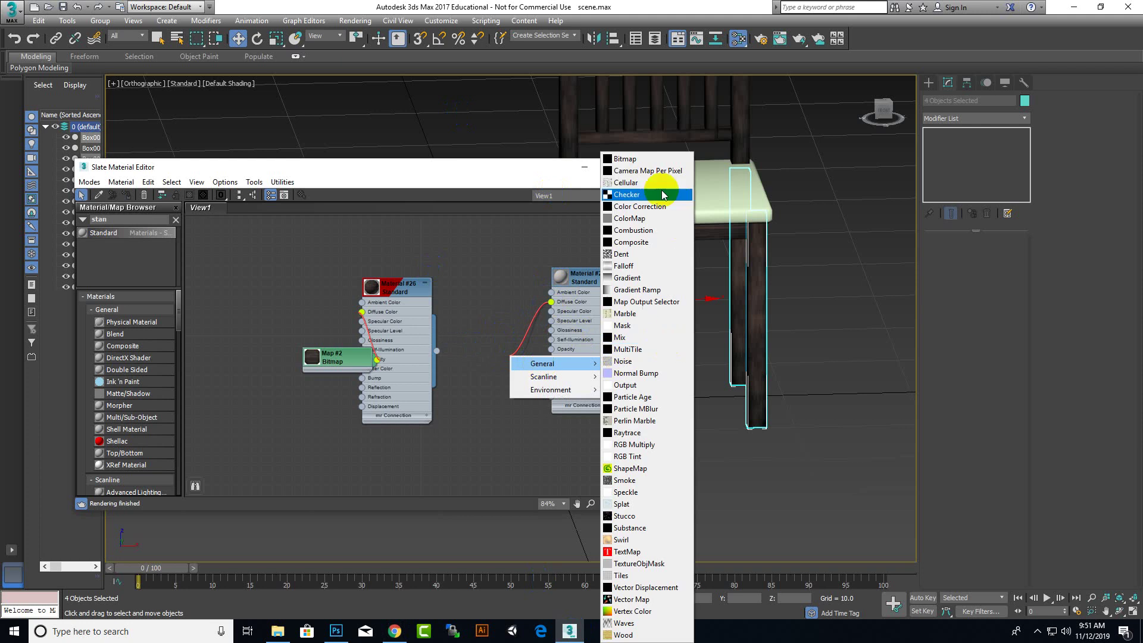
click(647, 160)
scroll(375, 234, down, 5)
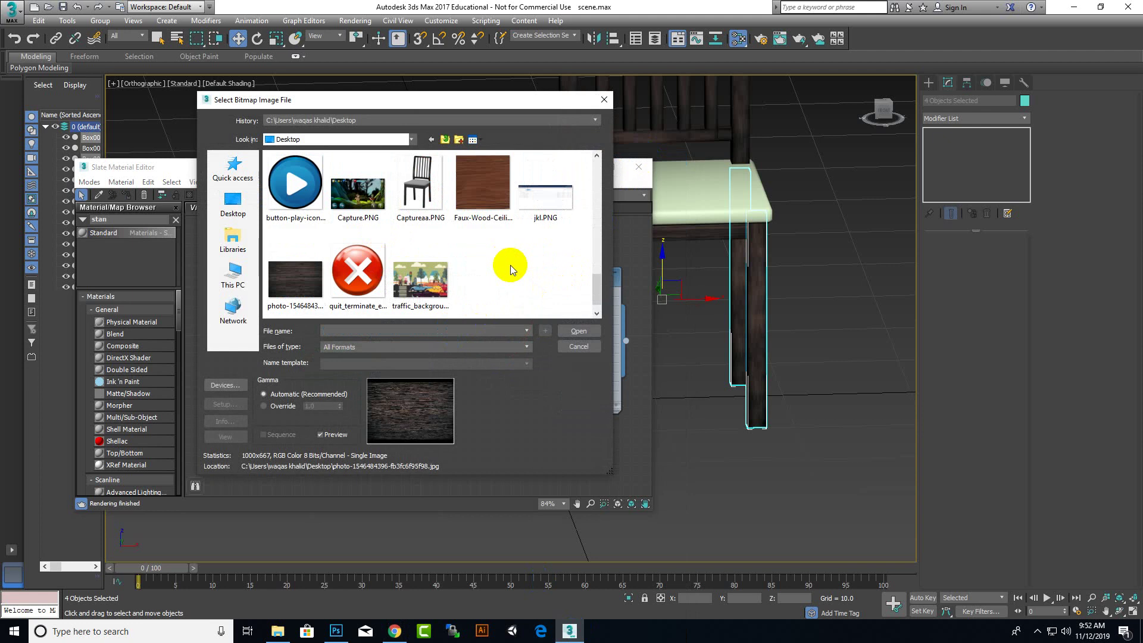
click(469, 346)
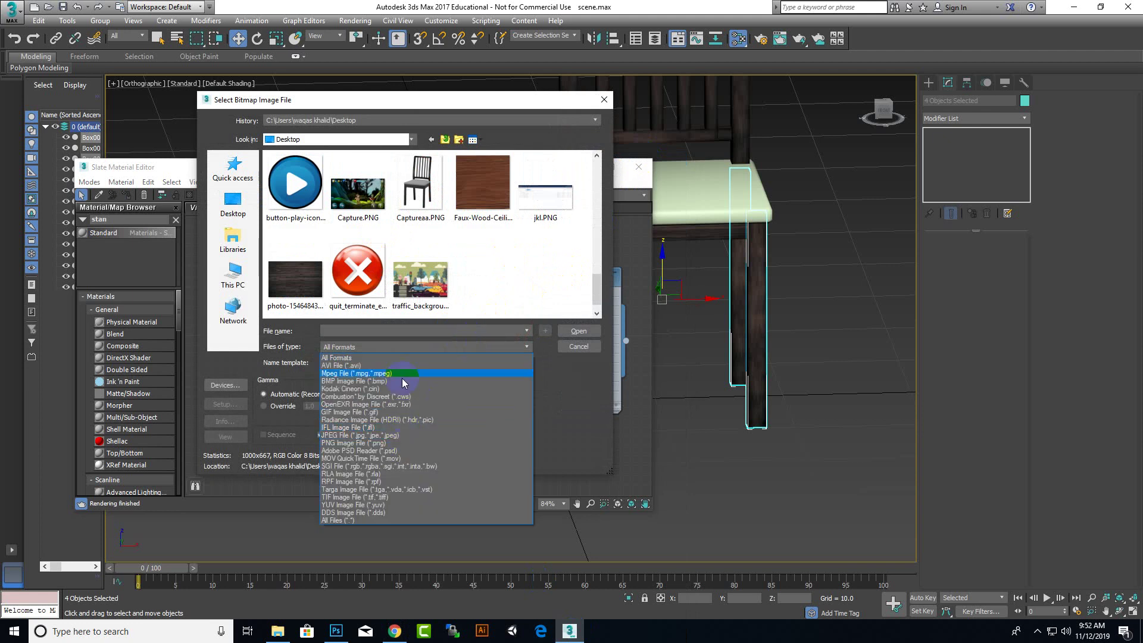
click(373, 435)
click(498, 216)
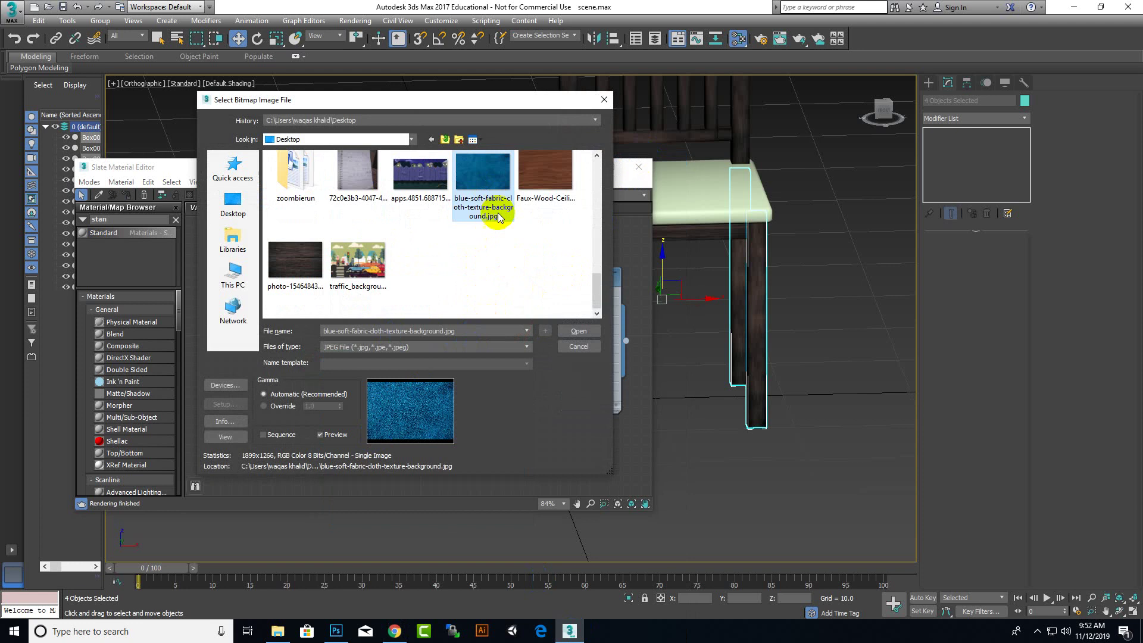
double_click(498, 216)
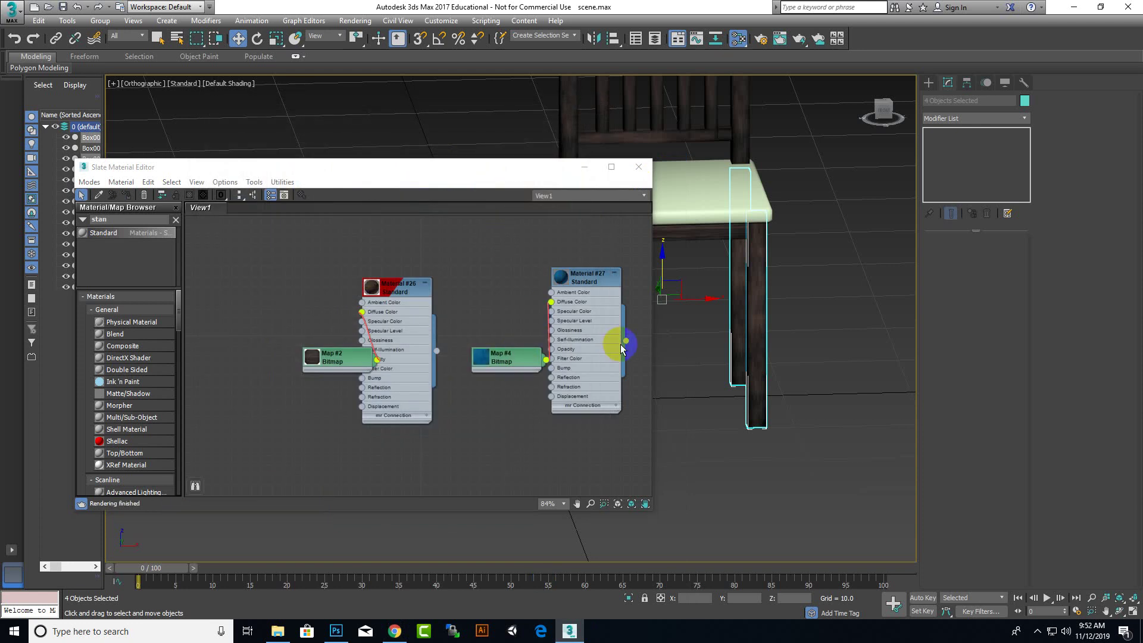
Step: Assign the blue fabric material to the seat cushion and show it shaded in the viewport
right_click(596, 281)
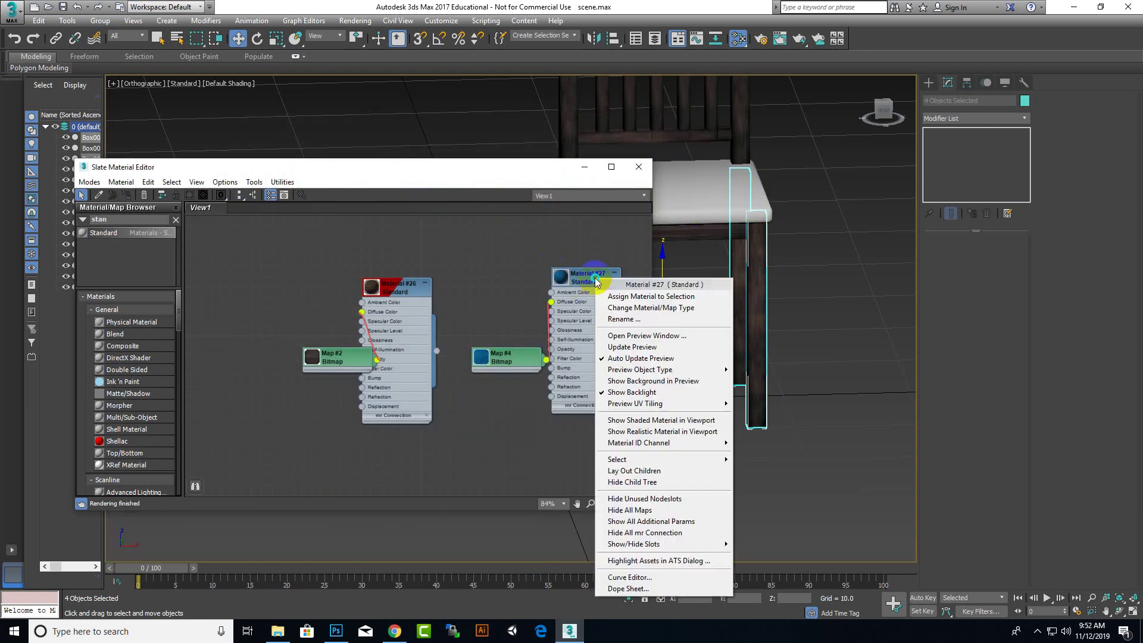
click(631, 420)
click(639, 166)
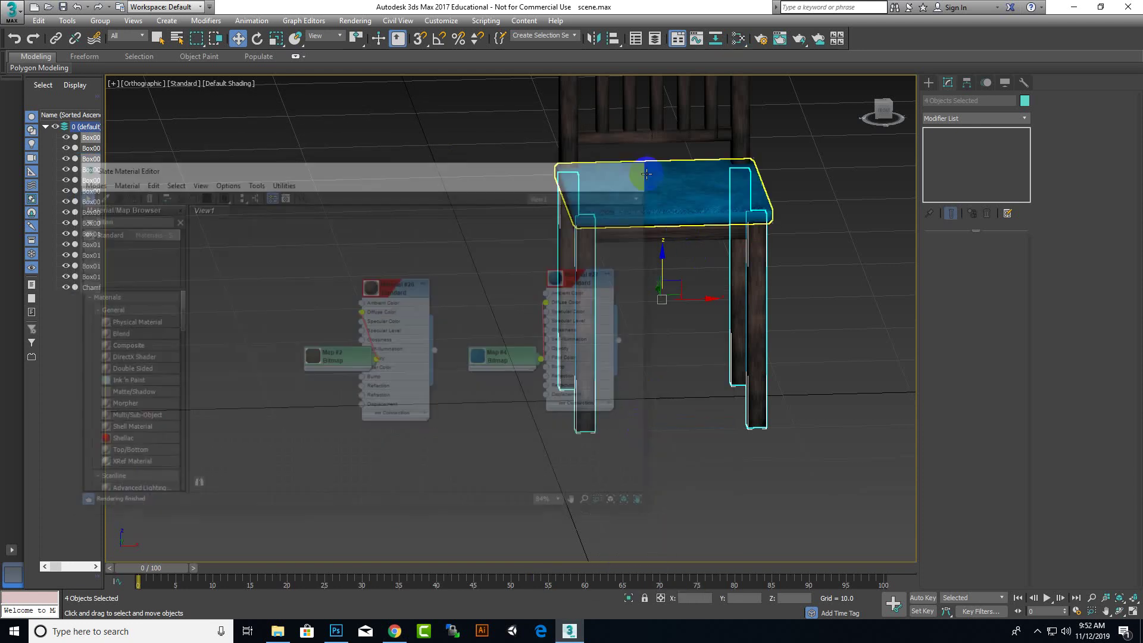
Step: Select the seat cushion and examine its fabric texture up close on the top surface and front edge
scroll(822, 126, up, 4)
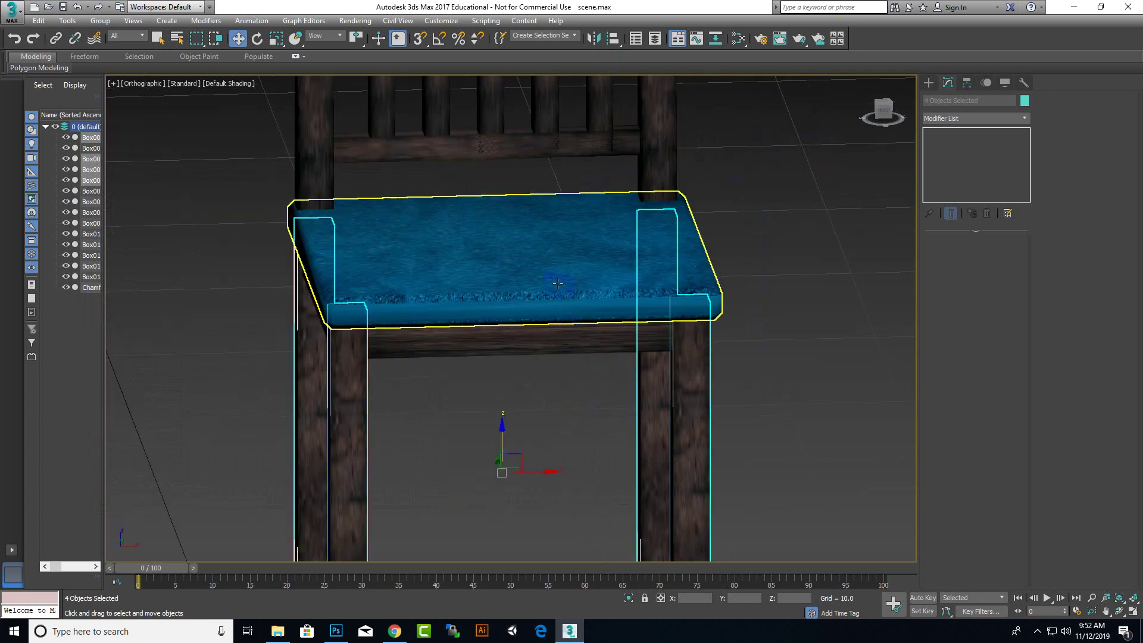
scroll(493, 285, up, 2)
click(456, 277)
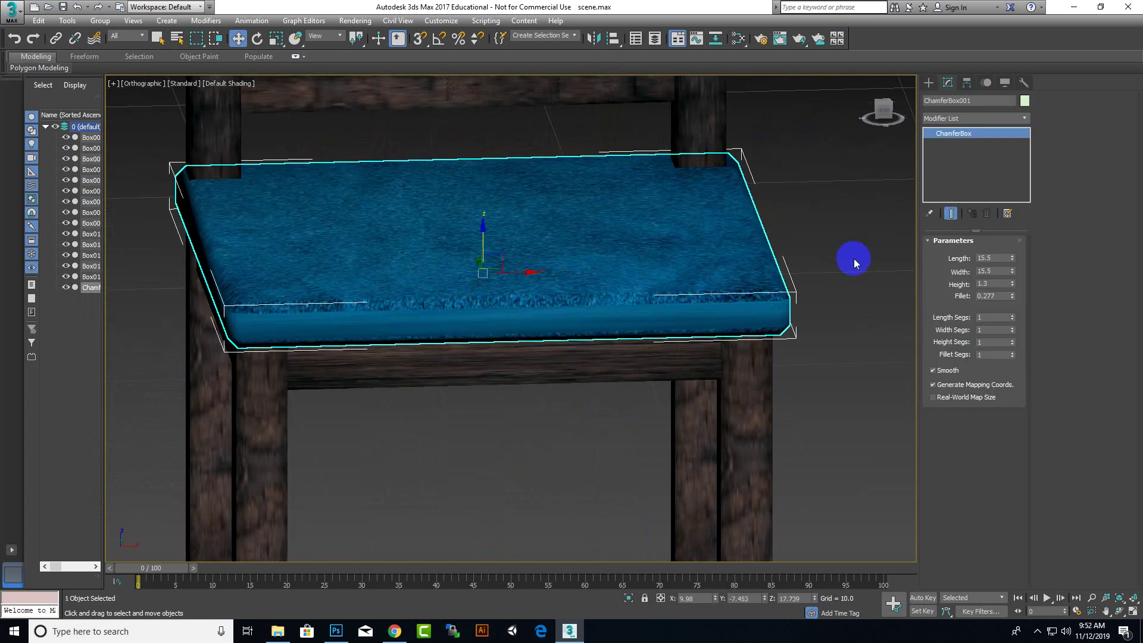
scroll(849, 254, down, 3)
alt+middle_drag(533, 323, 693, 290)
scroll(748, 252, up, 3)
mouse_move(613, 251)
alt+middle_down()
mouse_move(625, 214)
mouse_move(684, 263)
mouse_move(669, 268)
mouse_move(668, 283)
mouse_move(686, 291)
mouse_move(650, 288)
mouse_move(663, 281)
mouse_move(603, 244)
alt+middle_up()
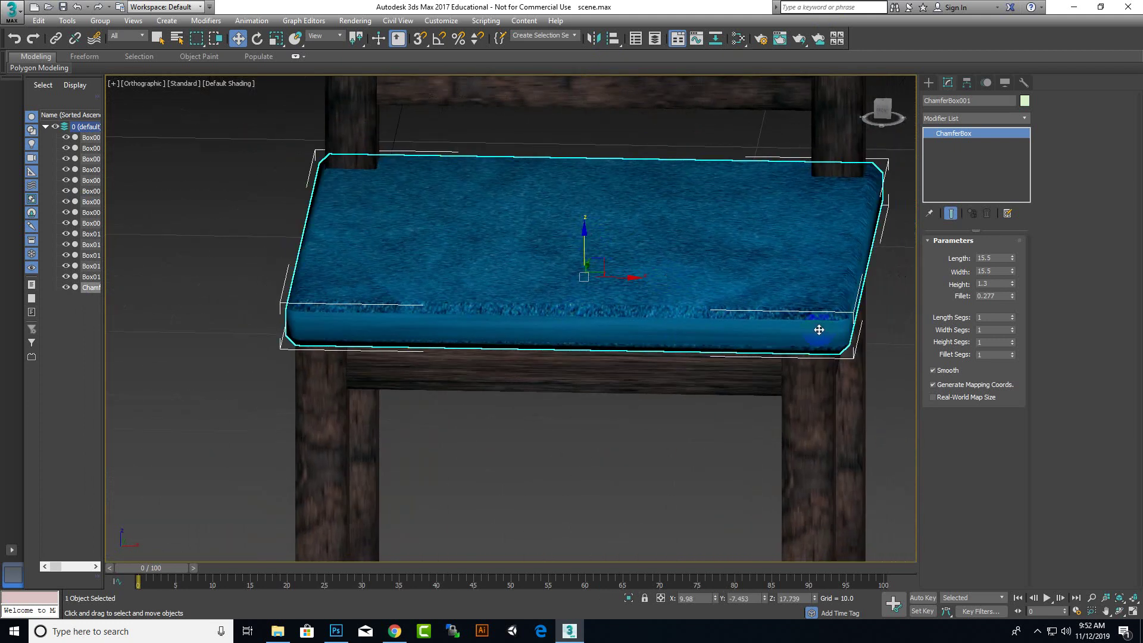
middle_drag(852, 315, 757, 303)
scroll(796, 306, down, 4)
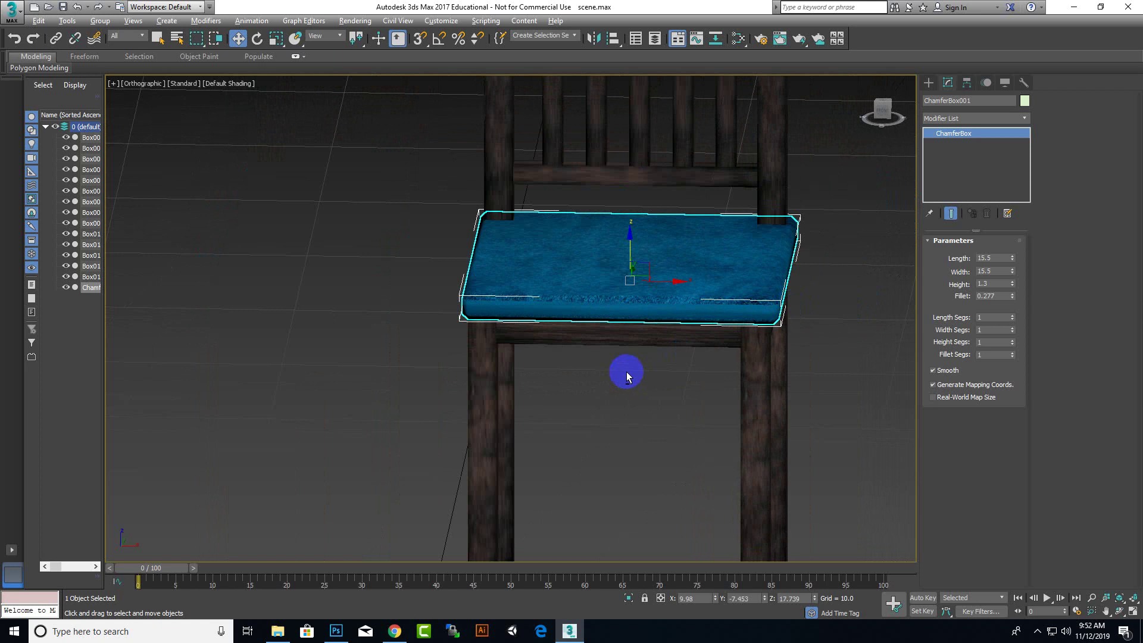
key(alt)
scroll(697, 298, up, 8)
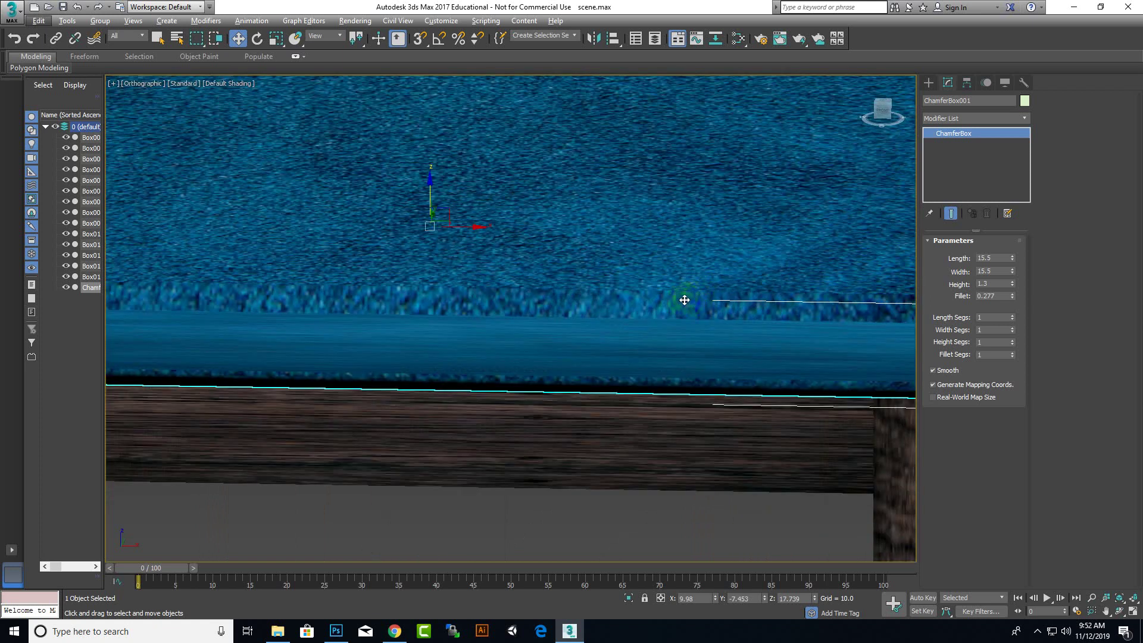
scroll(663, 270, down, 4)
alt+middle_drag(663, 268, 549, 350)
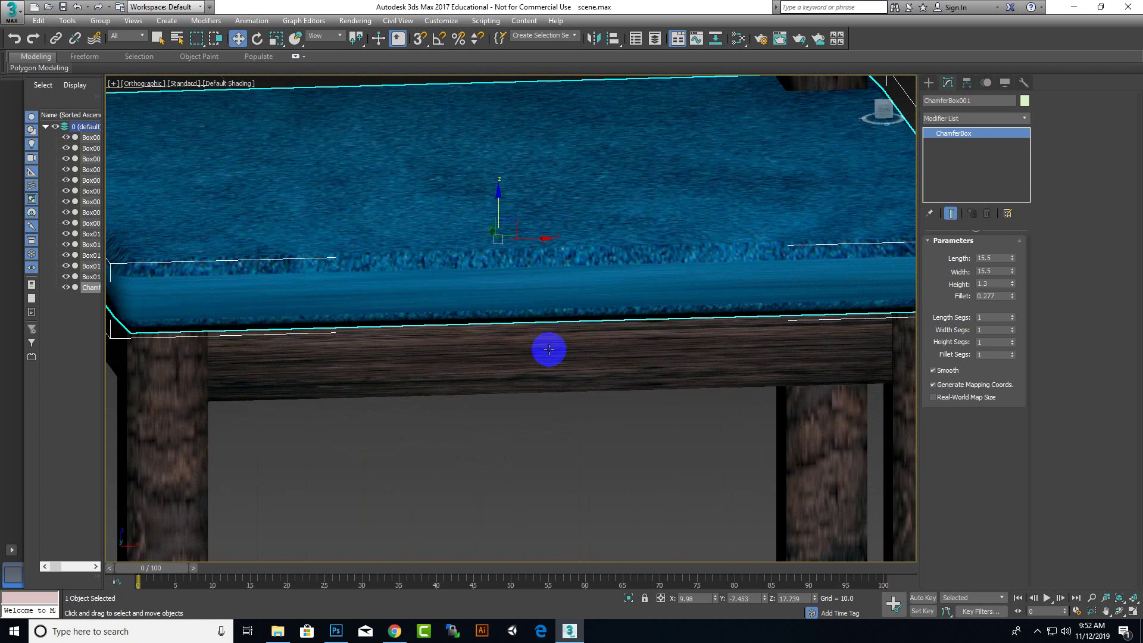
scroll(549, 350, down, 4)
Step: Examine the underside of the seat and the whole textured chair, with nothing left selected
drag(525, 265, 538, 191)
alt+middle_drag(532, 303, 641, 292)
key(ctrl+z)
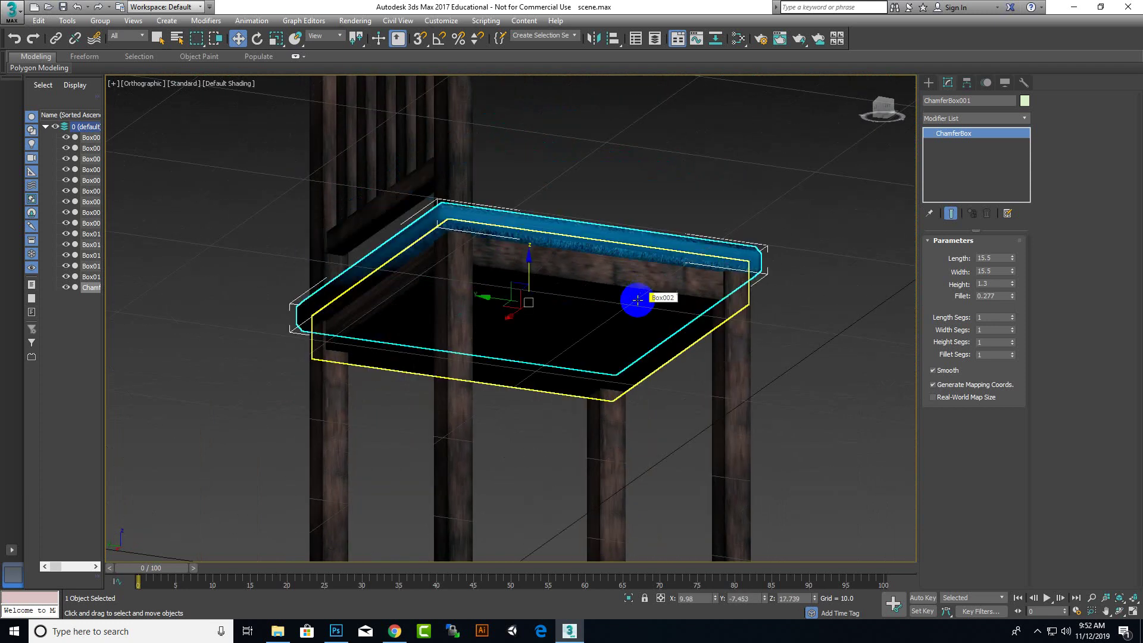
scroll(639, 302, down, 6)
alt+middle_drag(709, 305, 716, 268)
click(717, 268)
scroll(651, 309, up, 10)
scroll(651, 309, down, 2)
mouse_move(651, 309)
alt+middle_down()
mouse_move(697, 309)
mouse_move(653, 290)
mouse_move(684, 302)
mouse_move(639, 322)
alt+middle_up()
scroll(640, 322, down, 6)
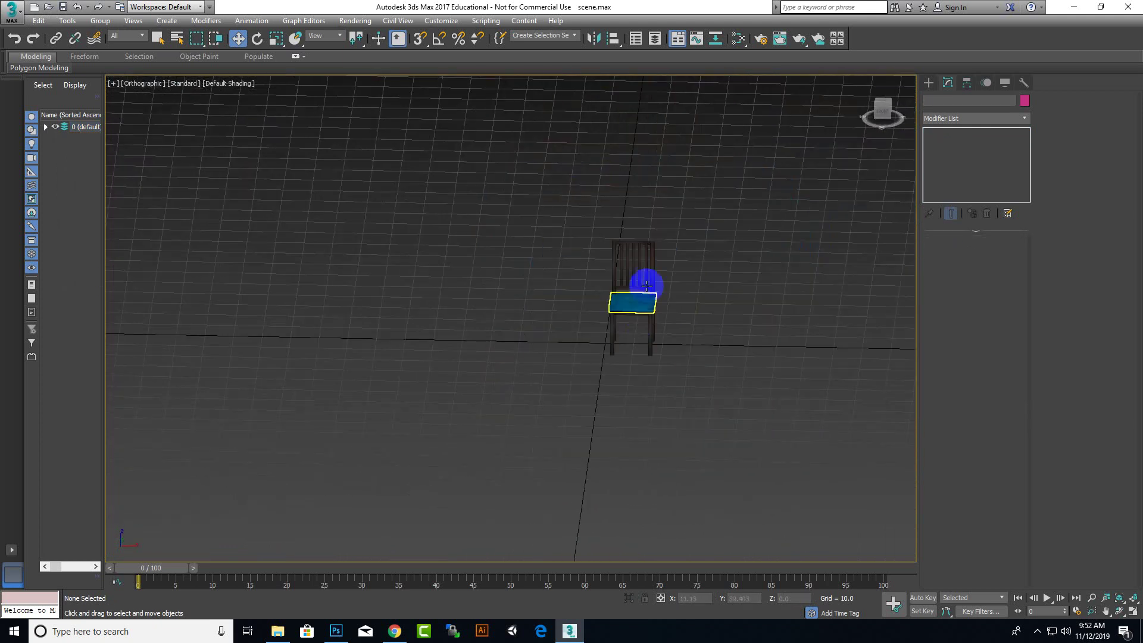
Step: Start exporting the chair scene to the Desktop as an Autodesk FBX file named chair
click(21, 20)
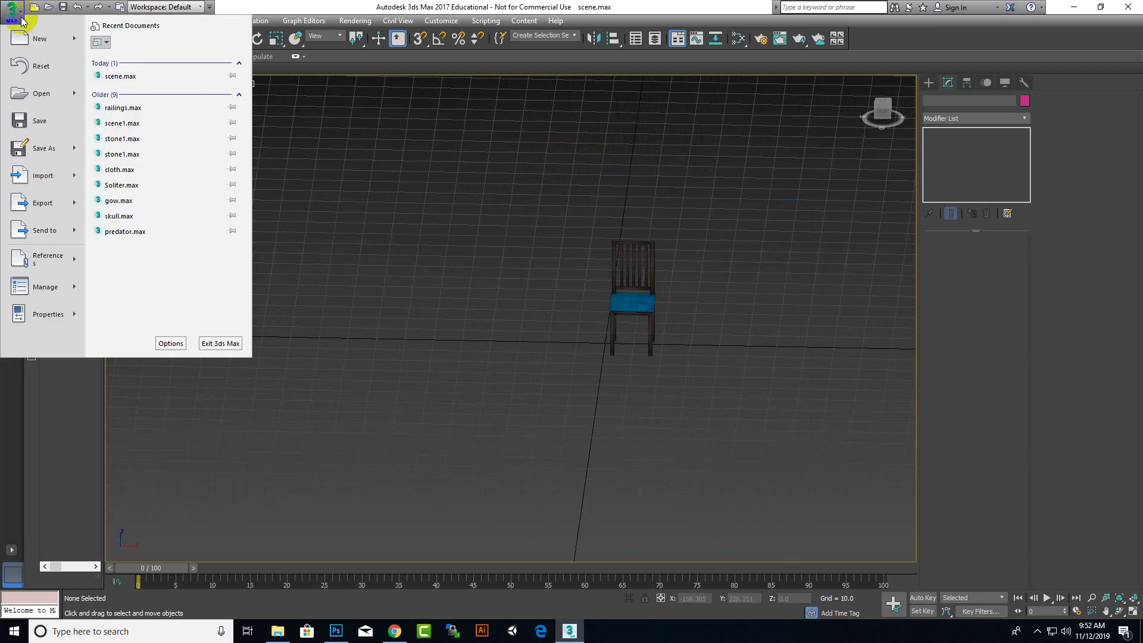
click(66, 207)
click(424, 464)
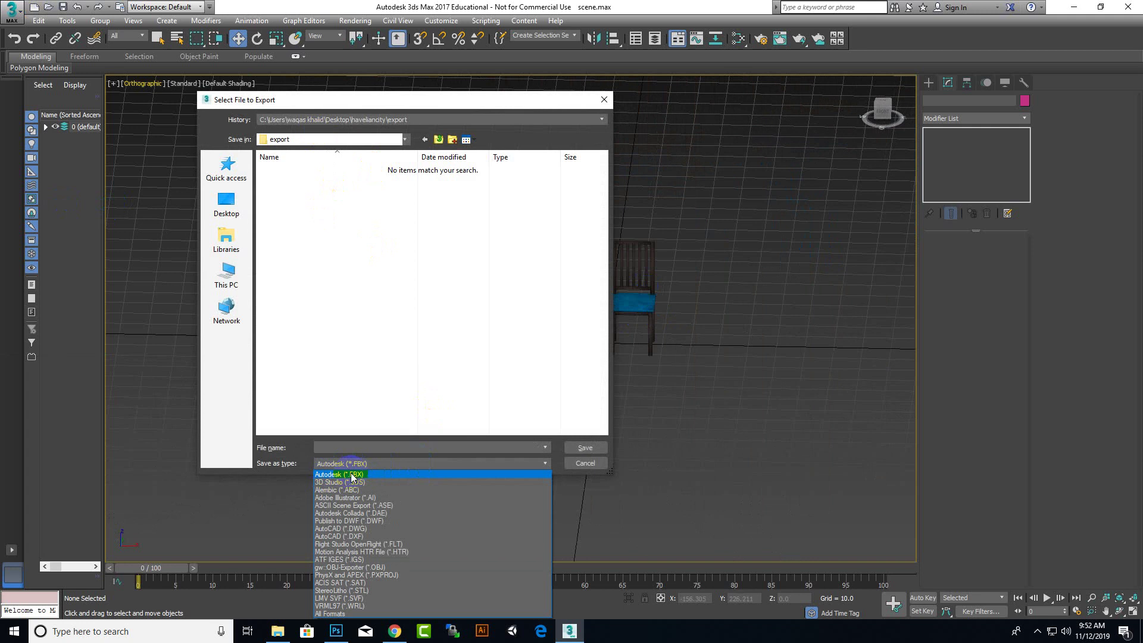
click(352, 475)
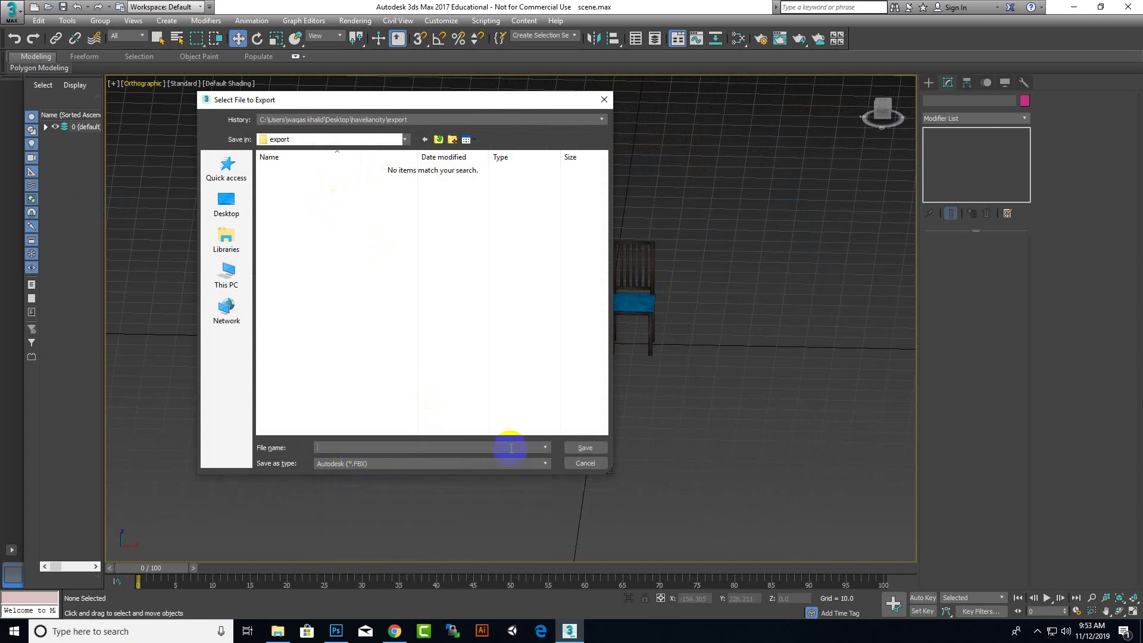
click(226, 205)
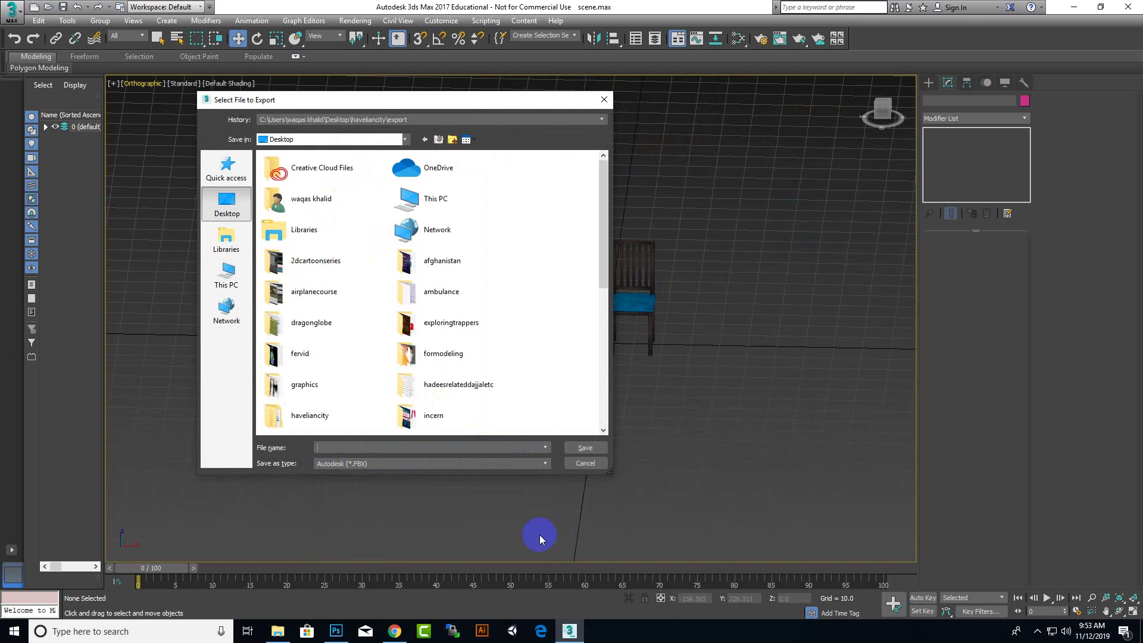
click(423, 447)
text(chair)
key(Return)
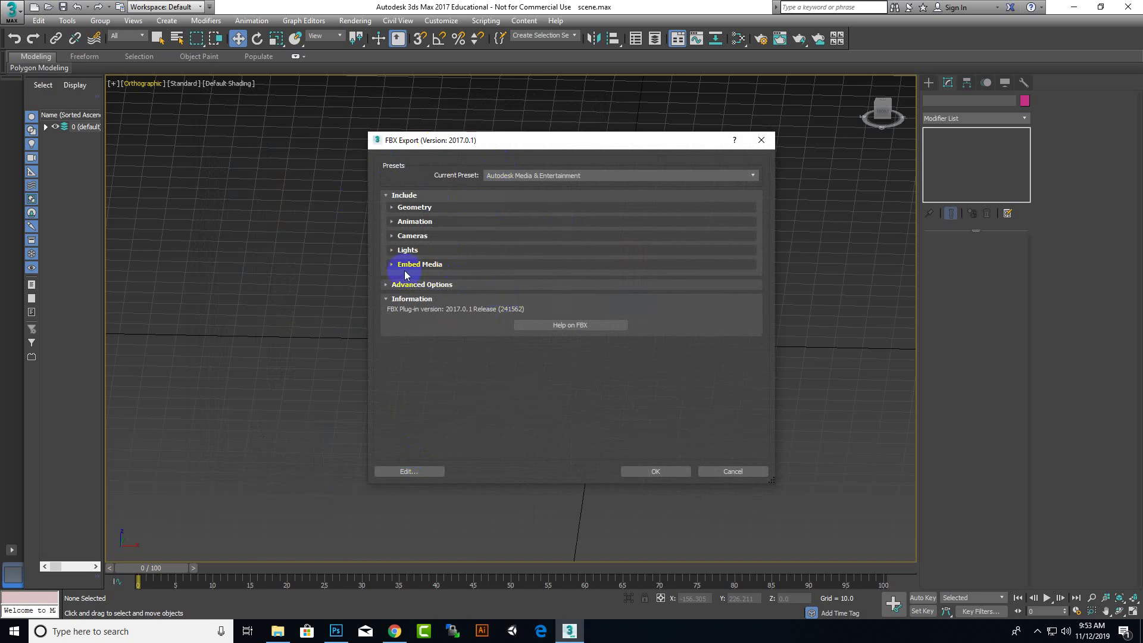
Step: Enable Embed Media in the FBX export options and complete the export
click(391, 265)
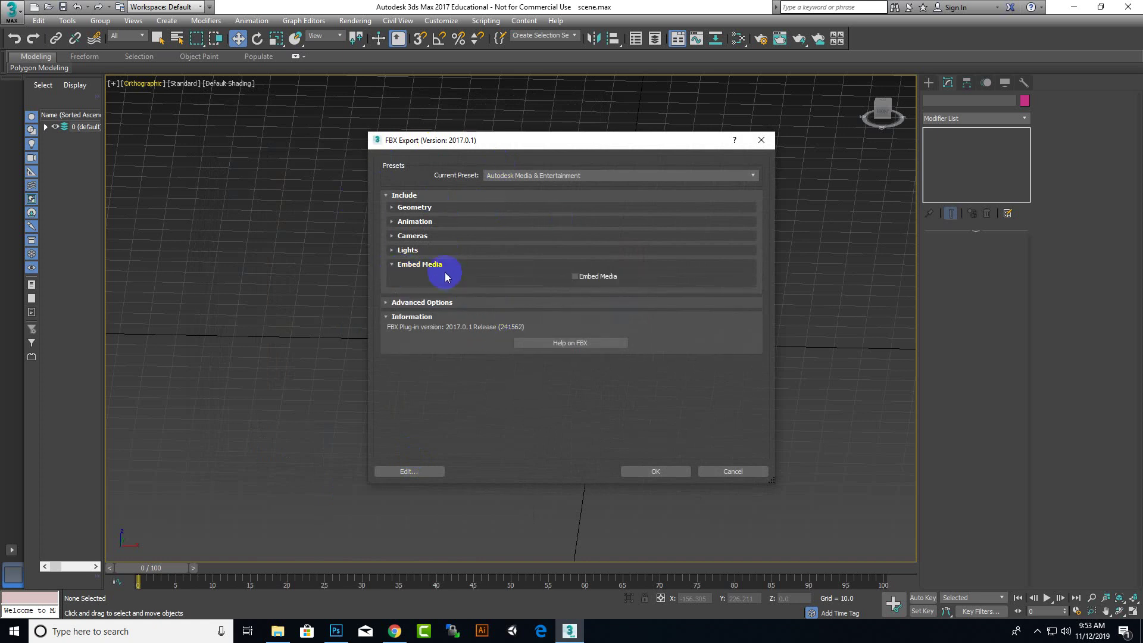
click(573, 277)
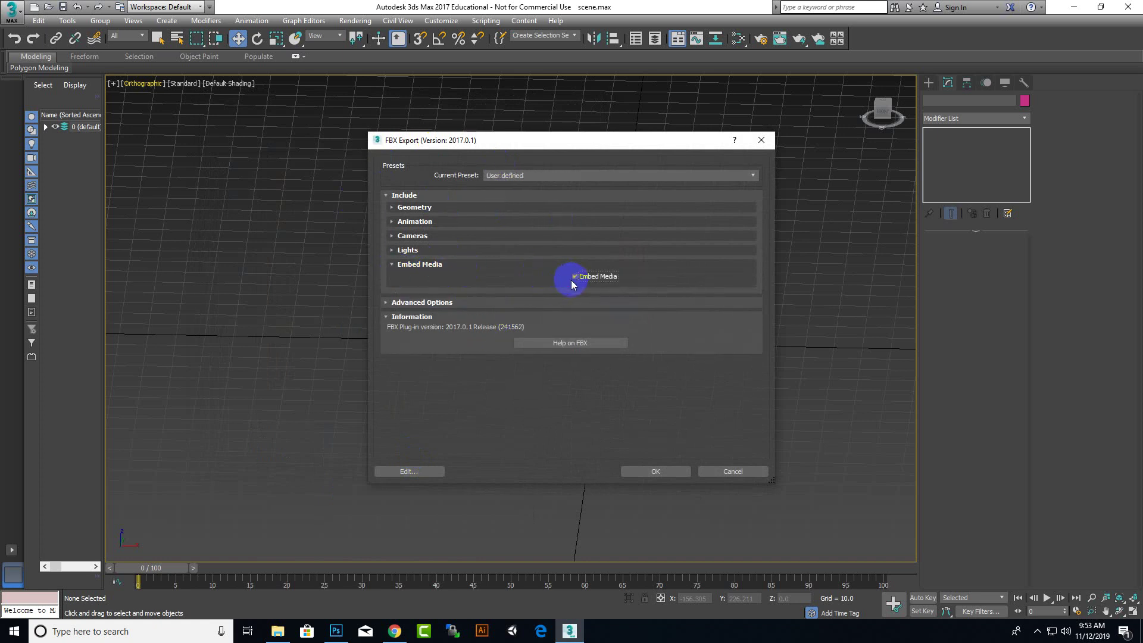
click(660, 471)
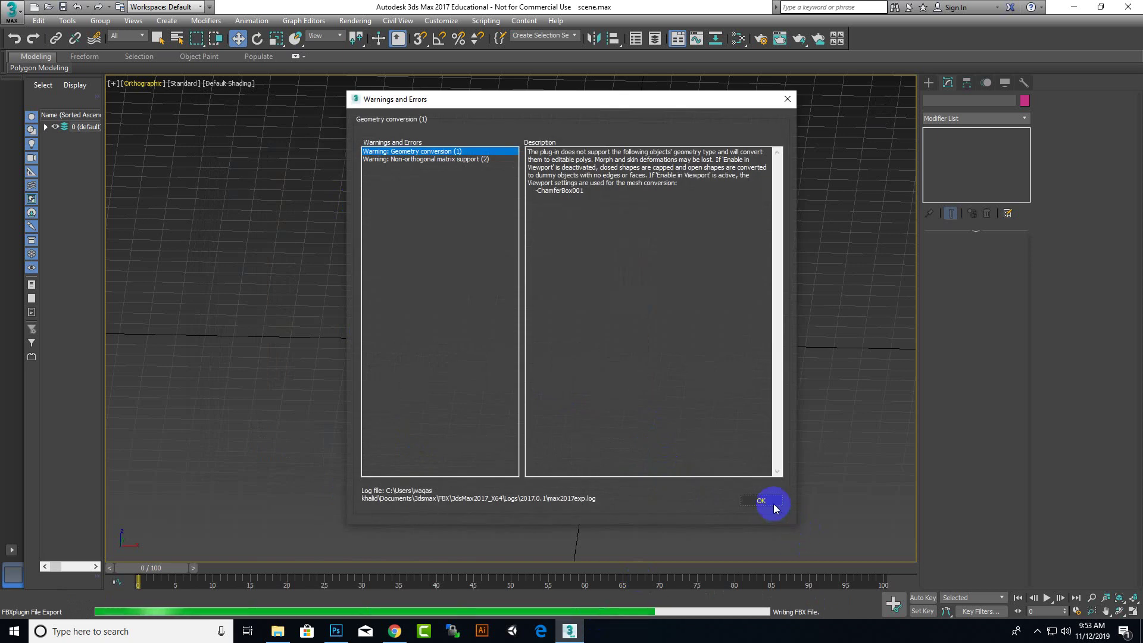
click(773, 506)
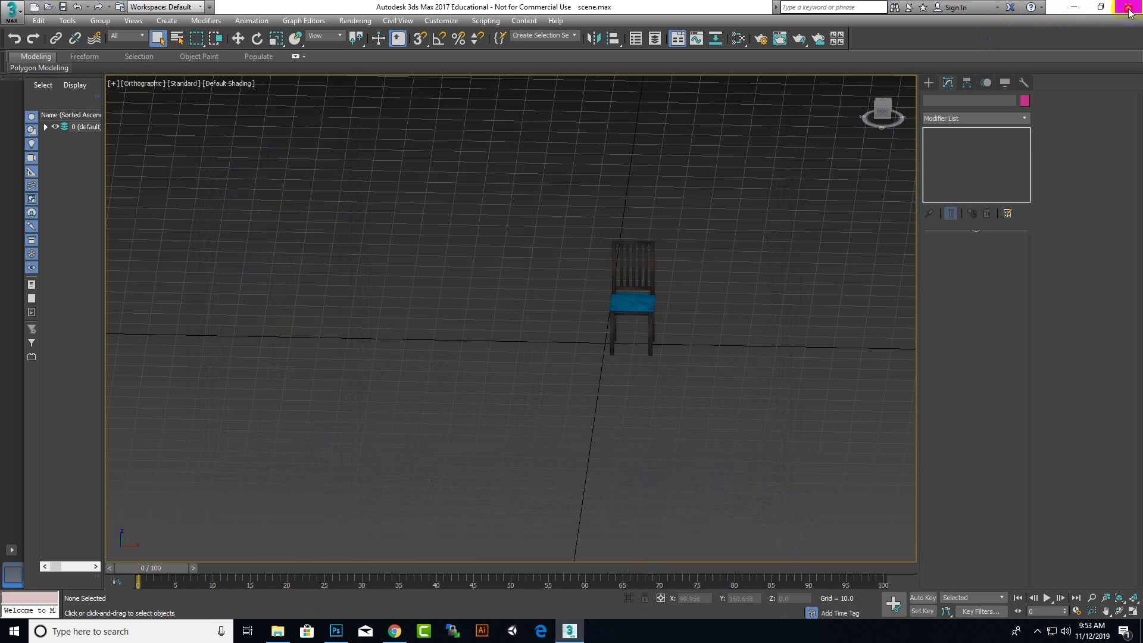
Step: Switch to the Unity project and locate chair.FBX on the Desktop in File Explorer
click(1079, 7)
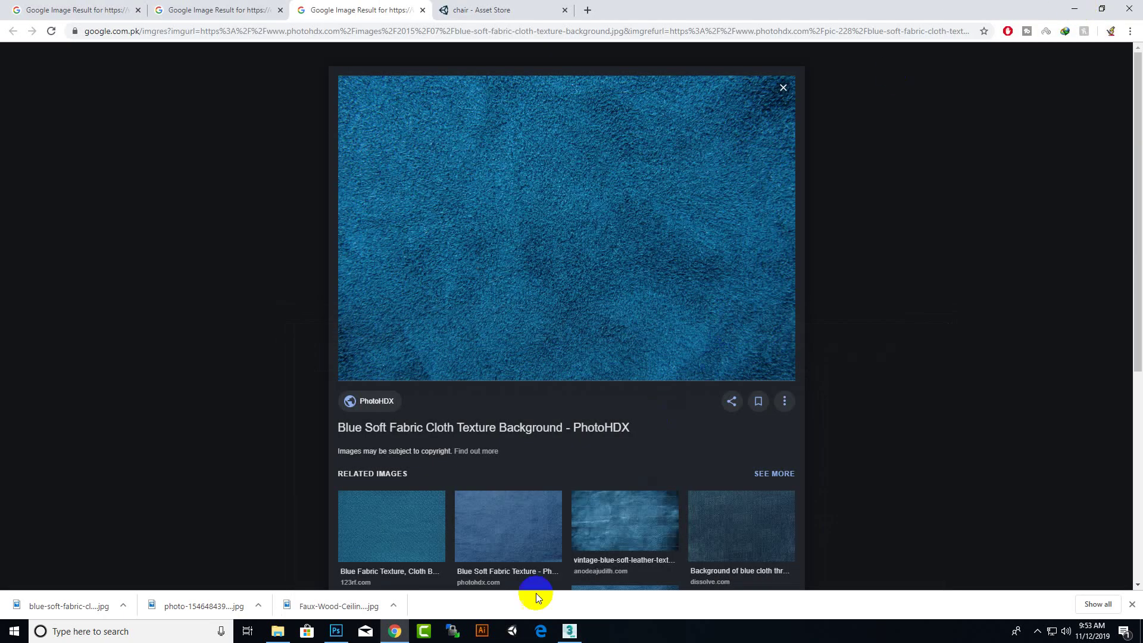
click(1037, 631)
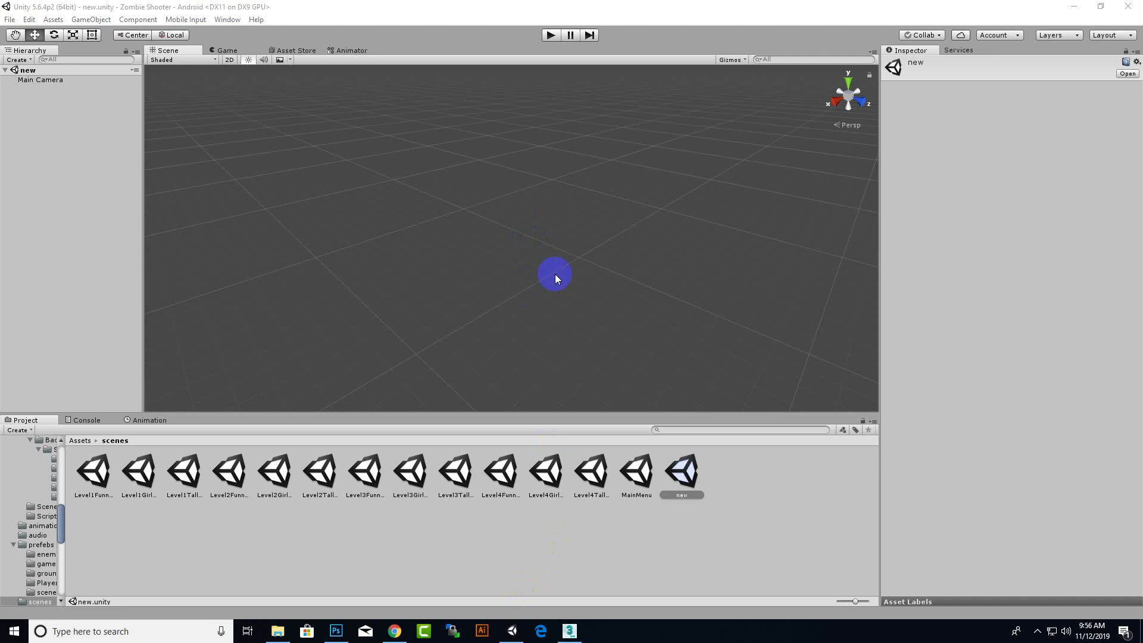
click(135, 474)
click(278, 631)
scroll(751, 434, down, 2)
scroll(755, 430, up, 5)
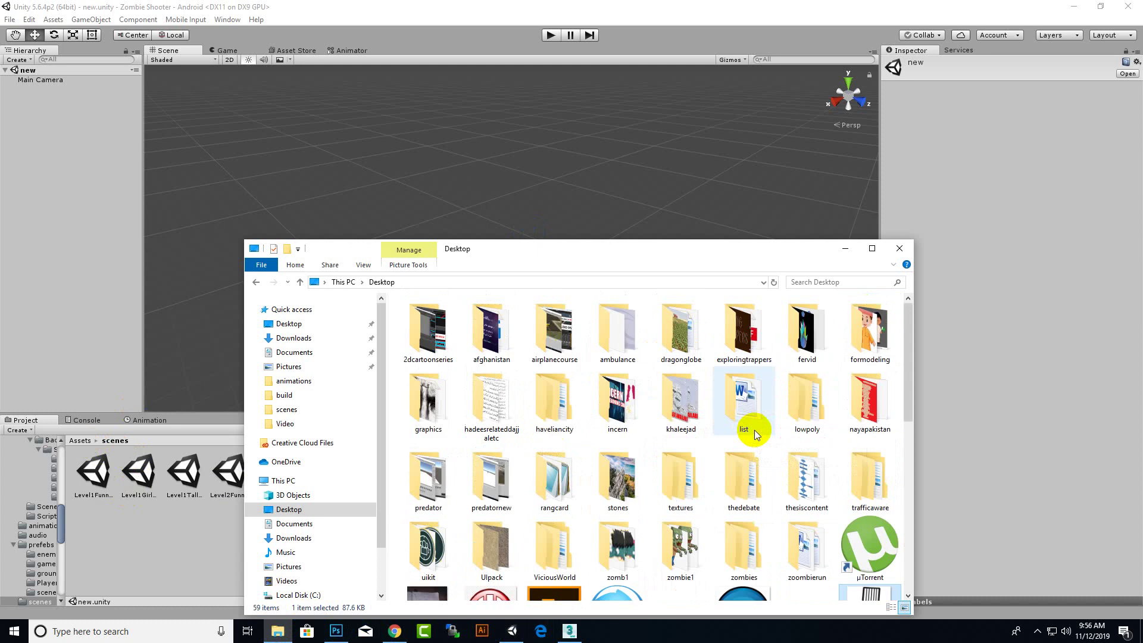
scroll(758, 433, down, 5)
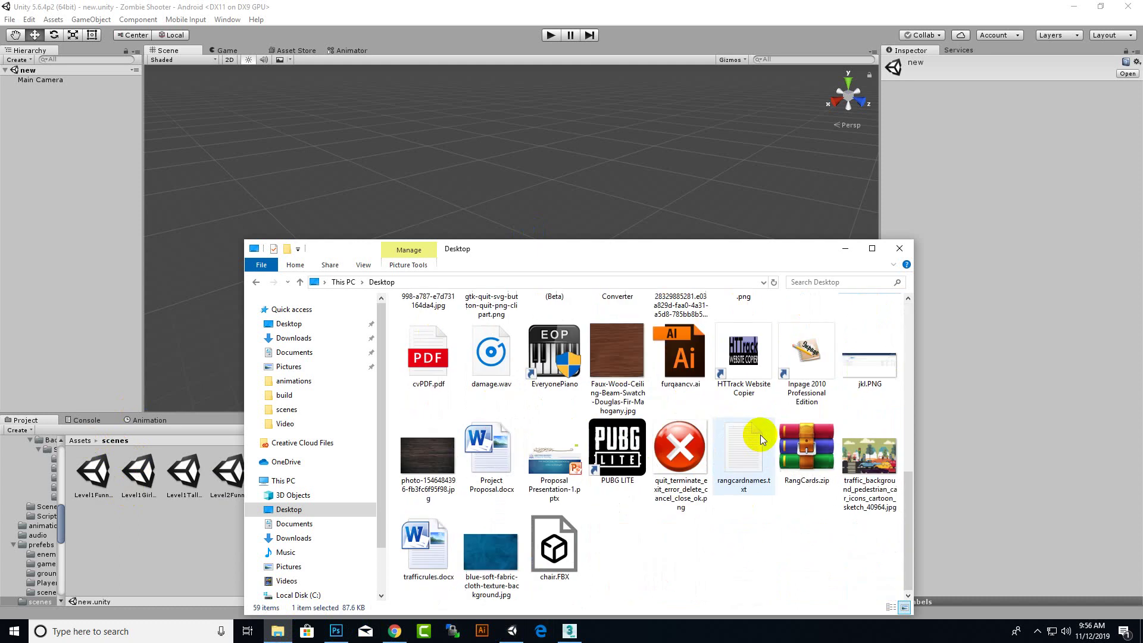
click(563, 541)
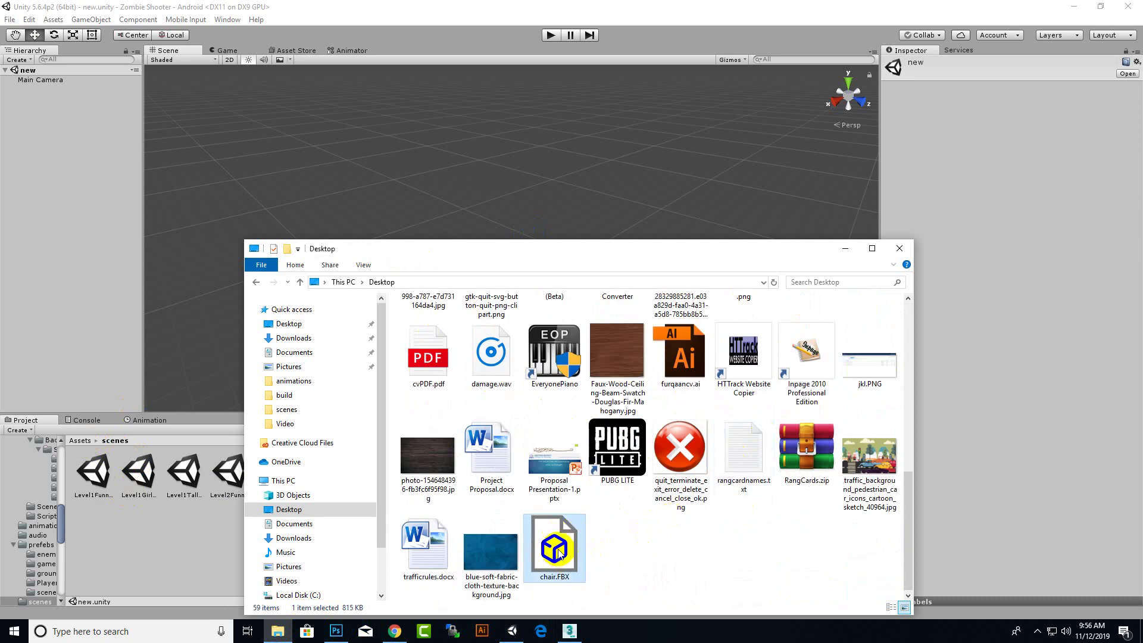
Step: Import chair.FBX from the Desktop into the Unity project's Assets > prefebs folder
drag(556, 552, 83, 432)
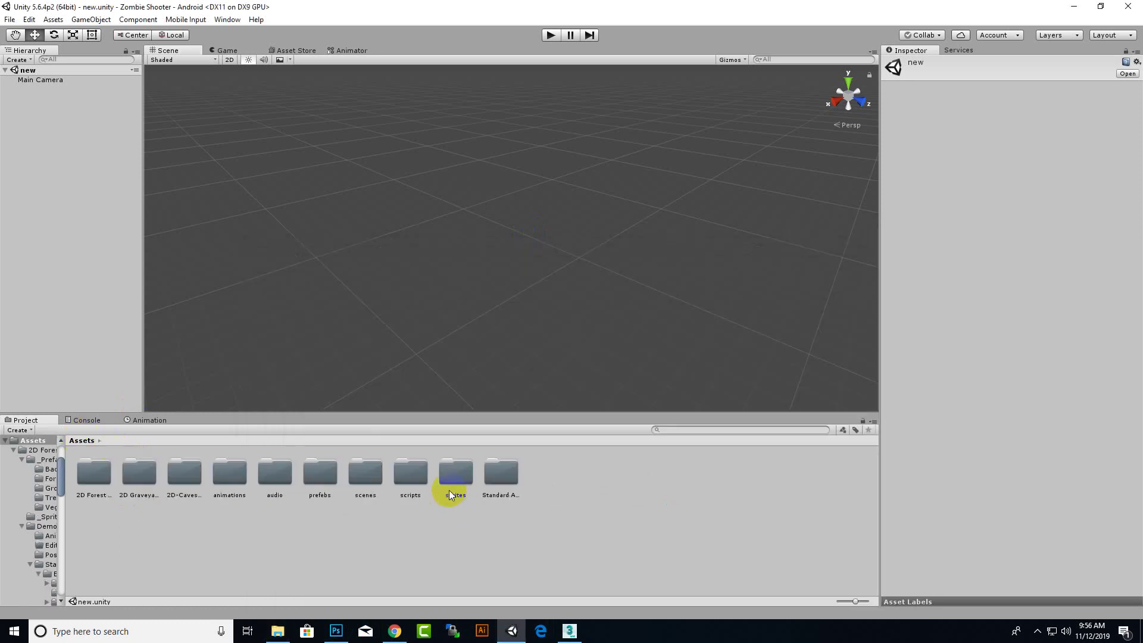
double_click(323, 476)
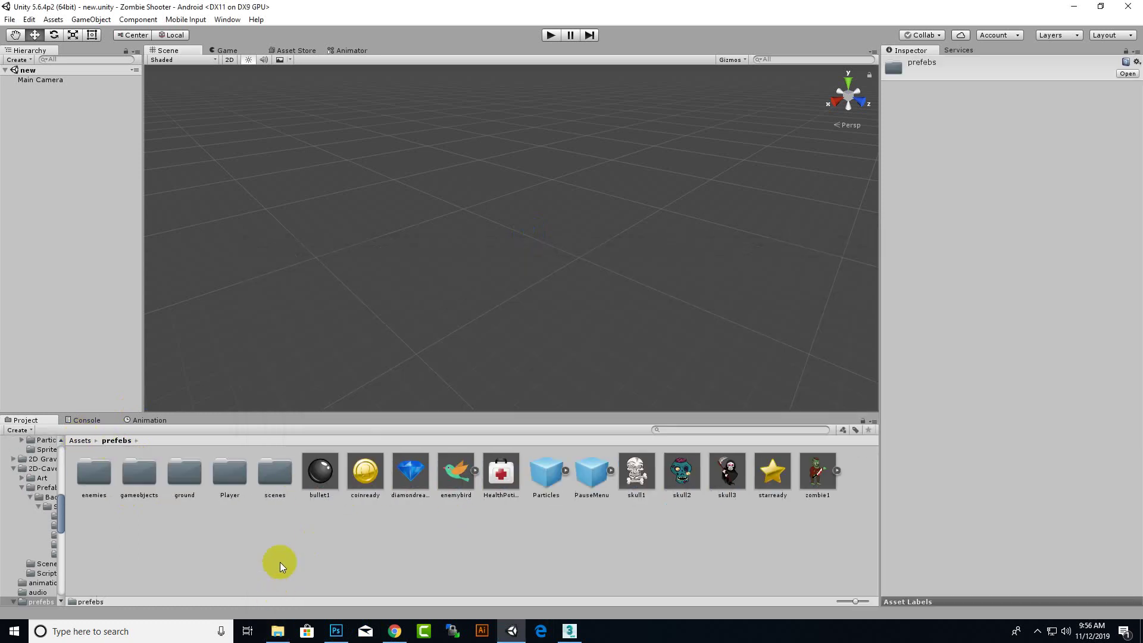
click(277, 630)
drag(551, 550, 209, 541)
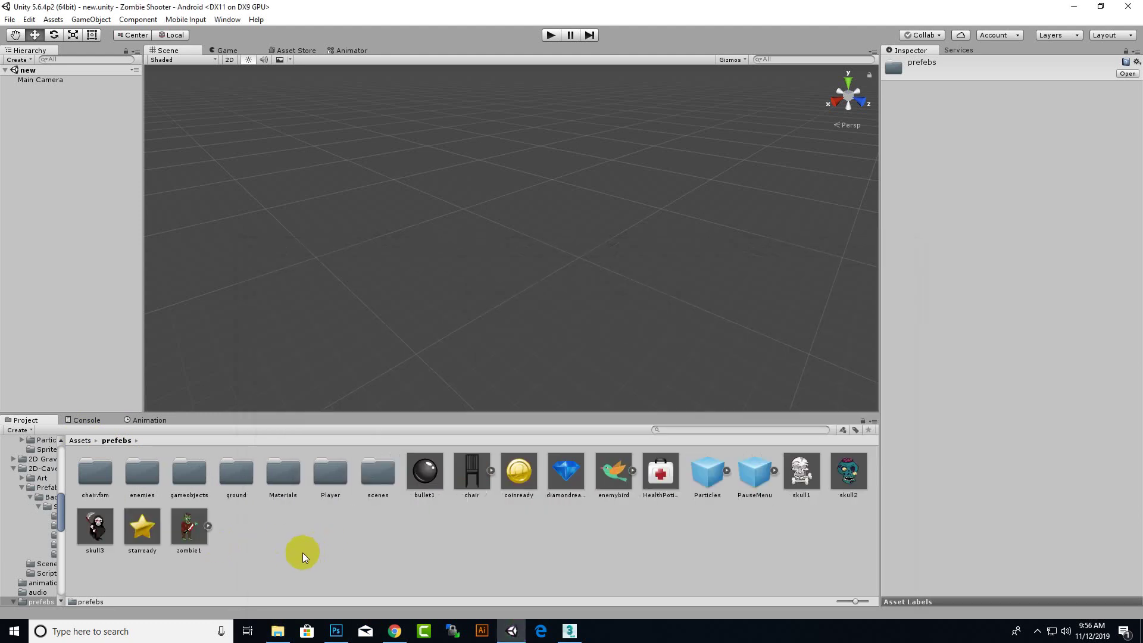
Step: Check the imported textures in the chair.fbm folder and return to the prefebs folder
click(230, 488)
click(262, 519)
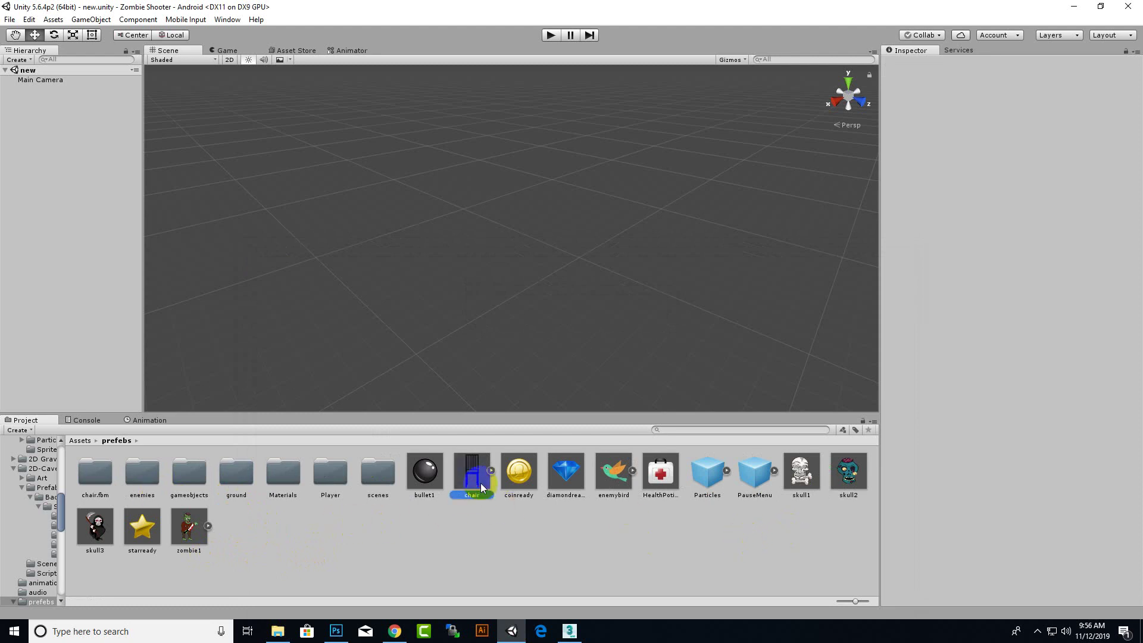
double_click(105, 483)
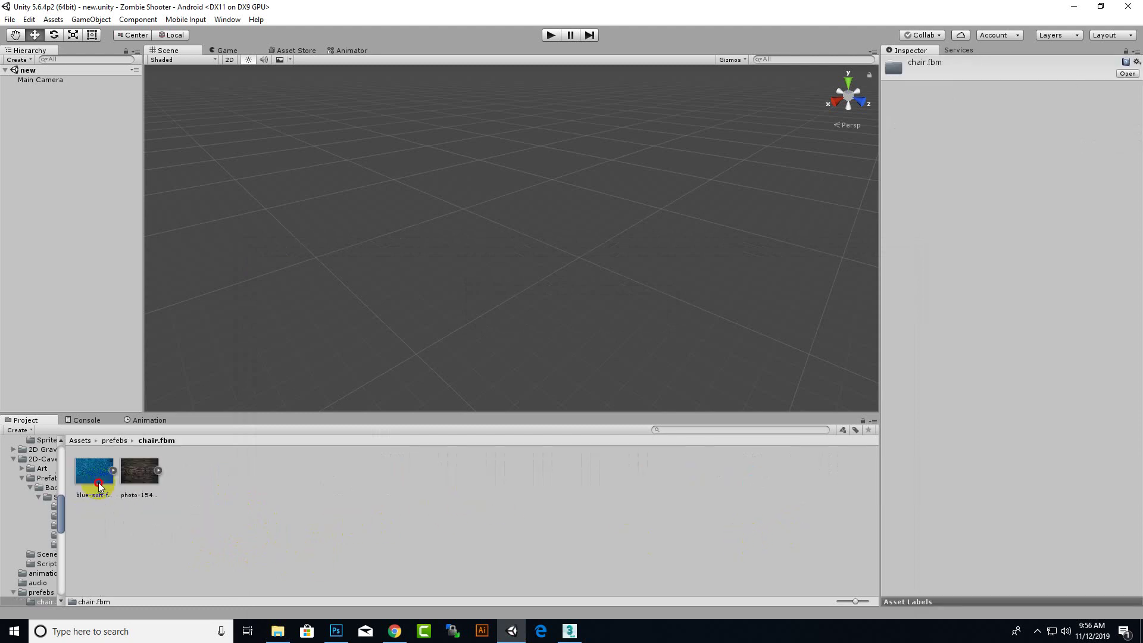
click(115, 440)
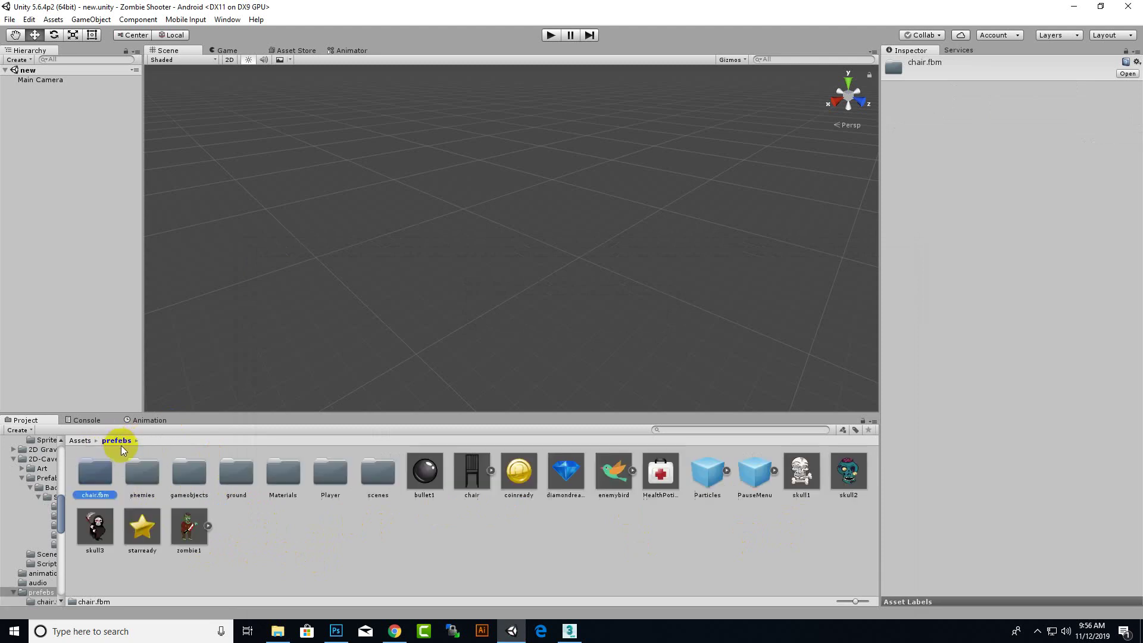
Step: Place the imported chair model from the prefebs folder in the middle of the empty scene
click(474, 479)
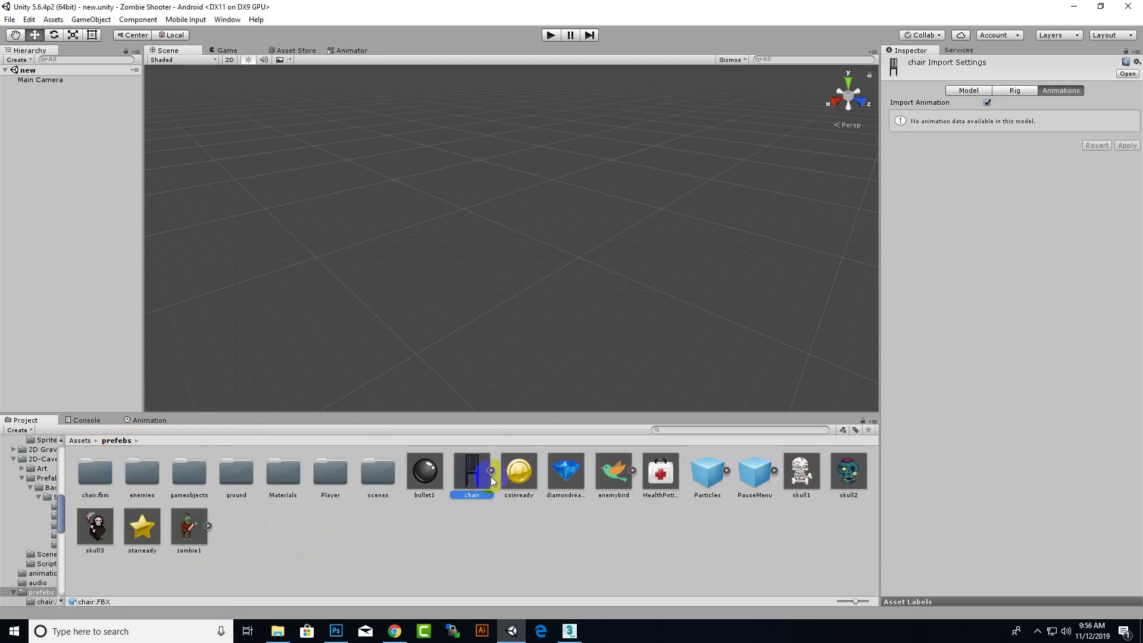
click(485, 511)
click(480, 494)
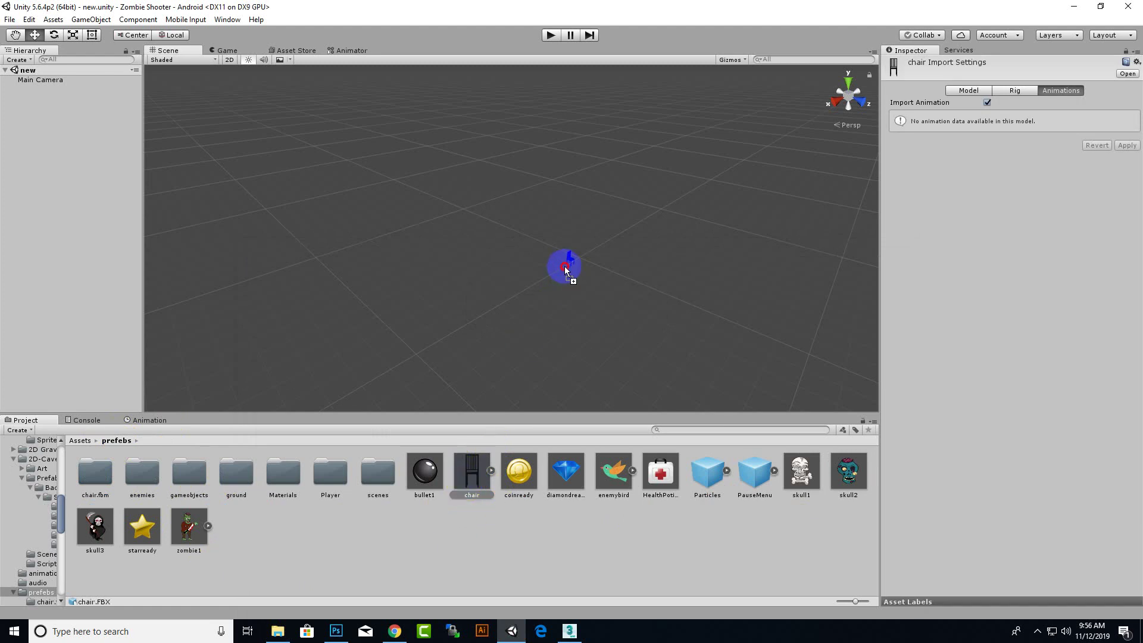
drag(564, 266, 579, 244)
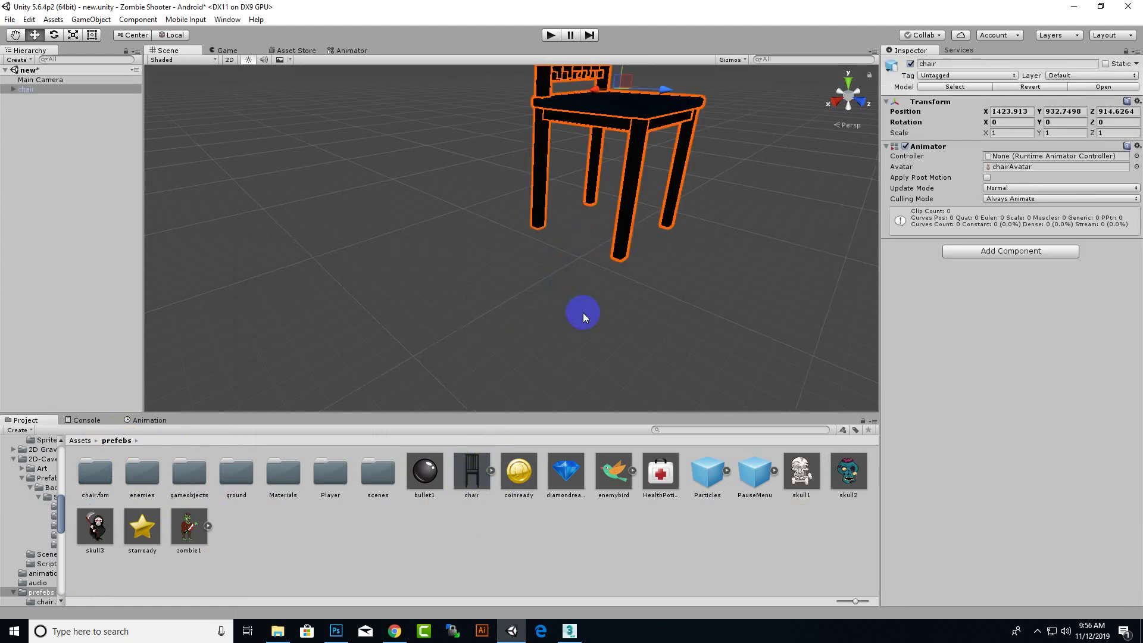
Step: Examine the placed chair in the Scene view from near and far, finally with nothing selected
scroll(584, 313, down, 3)
scroll(607, 154, up, 5)
scroll(608, 154, down, 5)
middle_drag(636, 157, 589, 261)
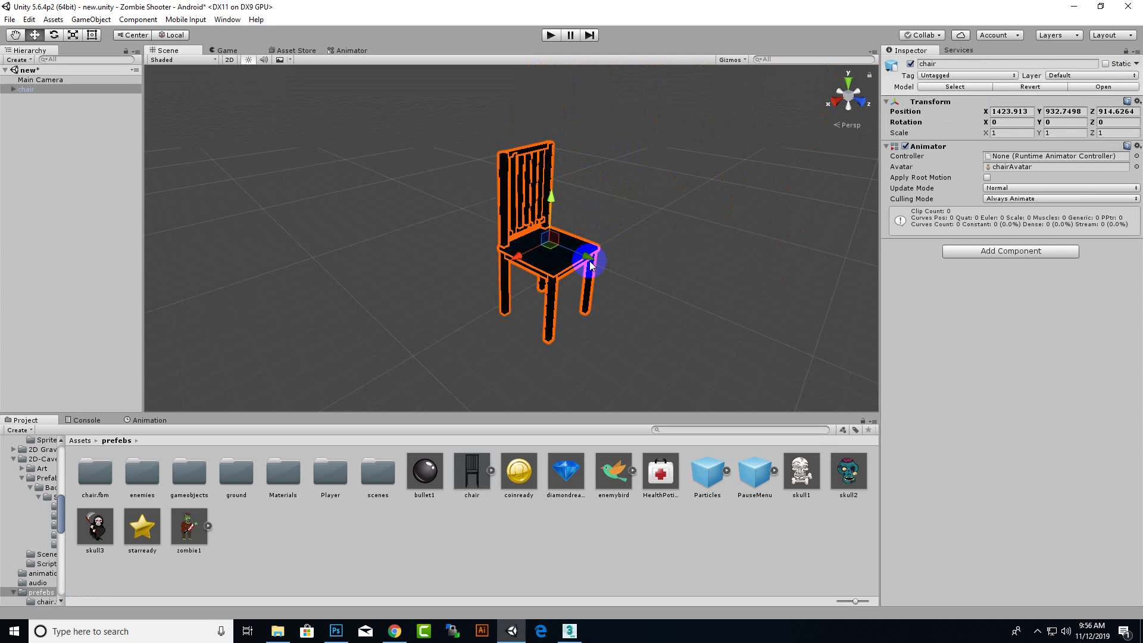
scroll(583, 270, up, 5)
scroll(583, 270, down, 5)
middle_drag(595, 311, 633, 224)
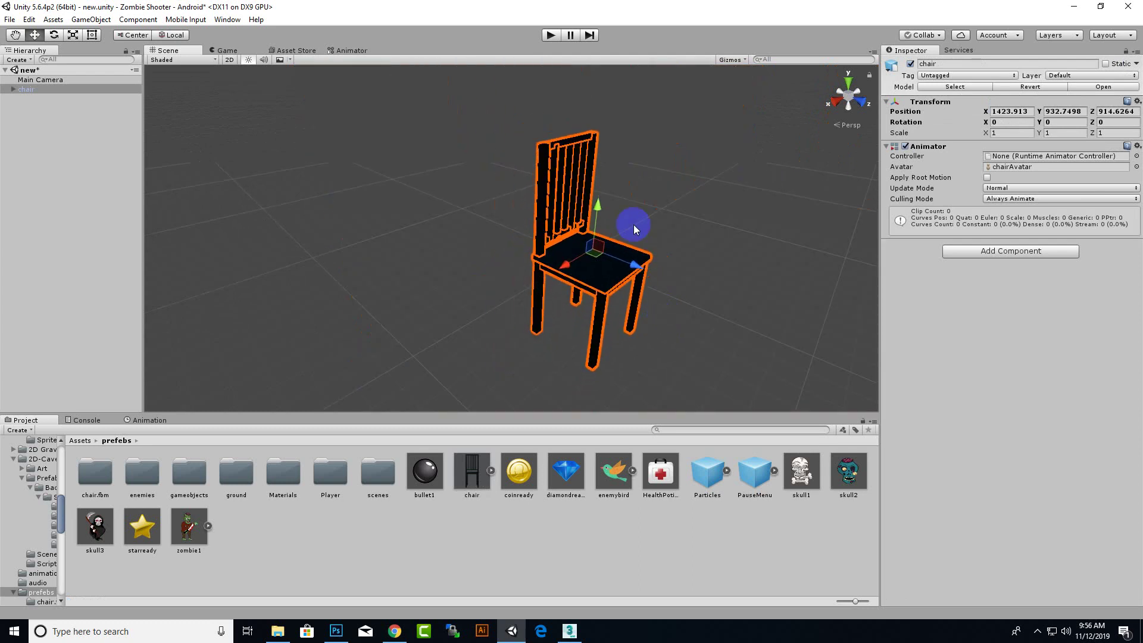
scroll(515, 189, down, 2)
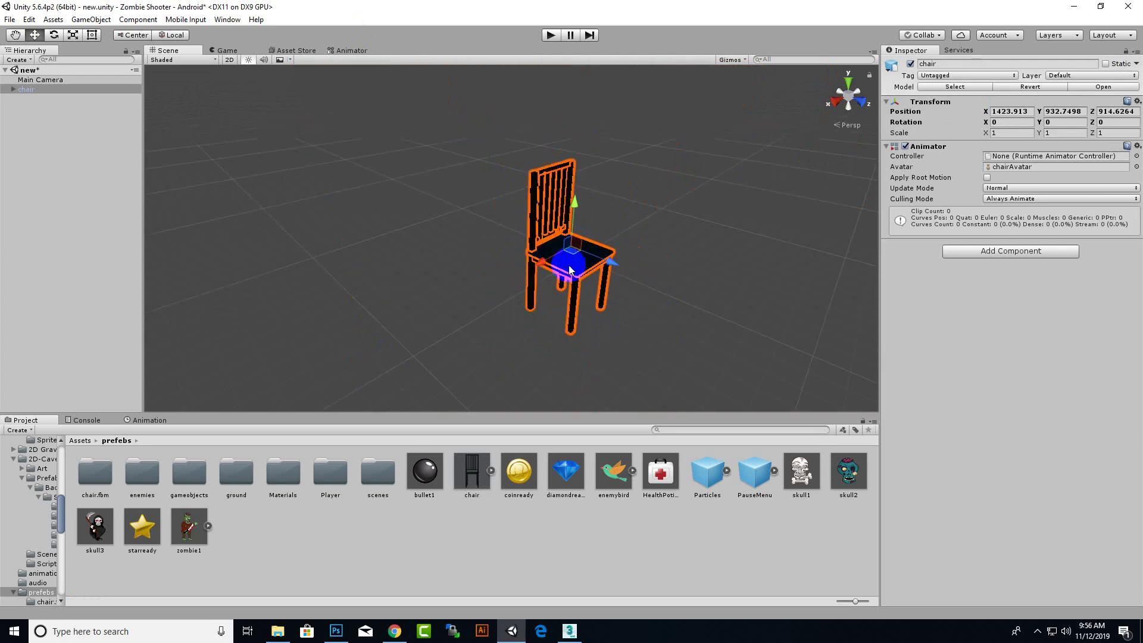
click(522, 312)
scroll(644, 254, up, 5)
scroll(654, 275, down, 5)
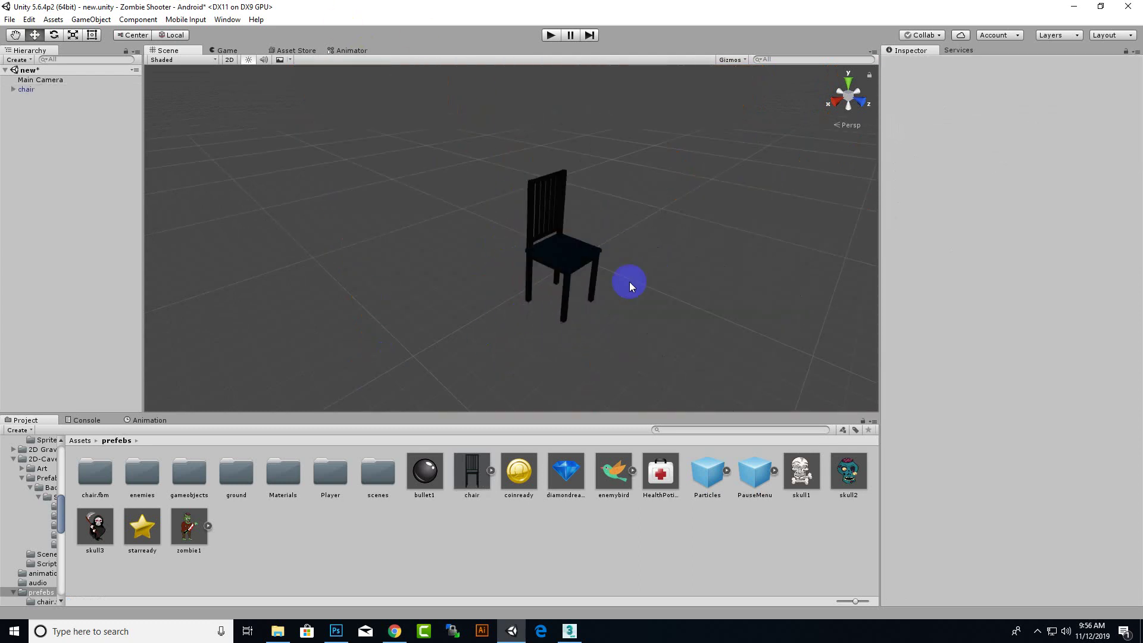
Step: Add a 3D plane to the scene and lower it to about Y 932.67 as a floor beneath the chair
click(557, 258)
click(16, 59)
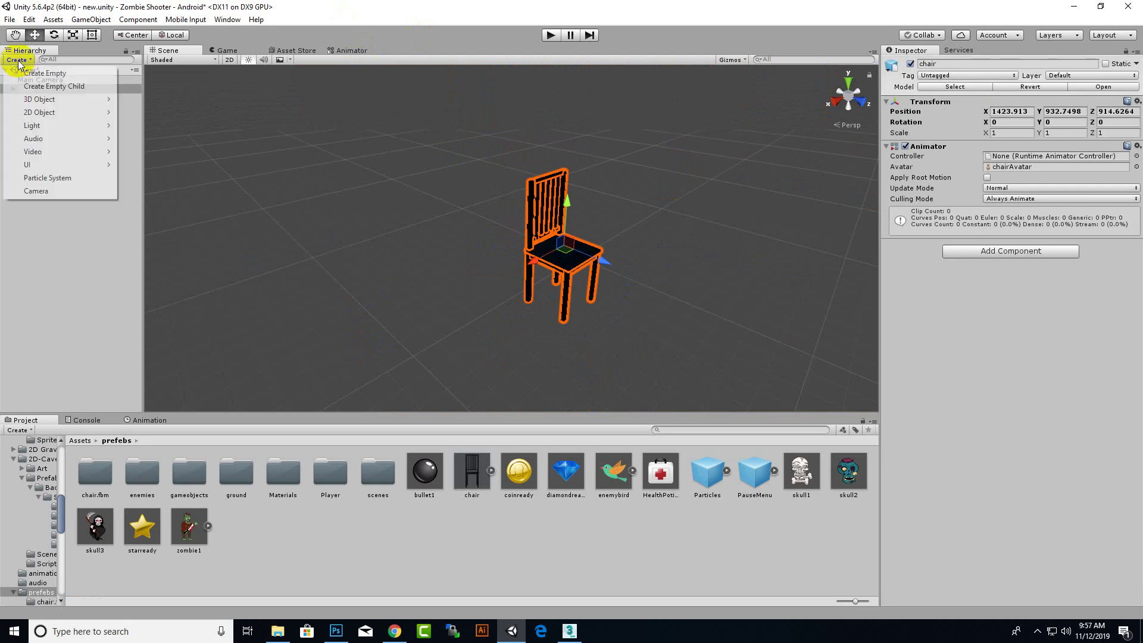
mouse_move(87, 101)
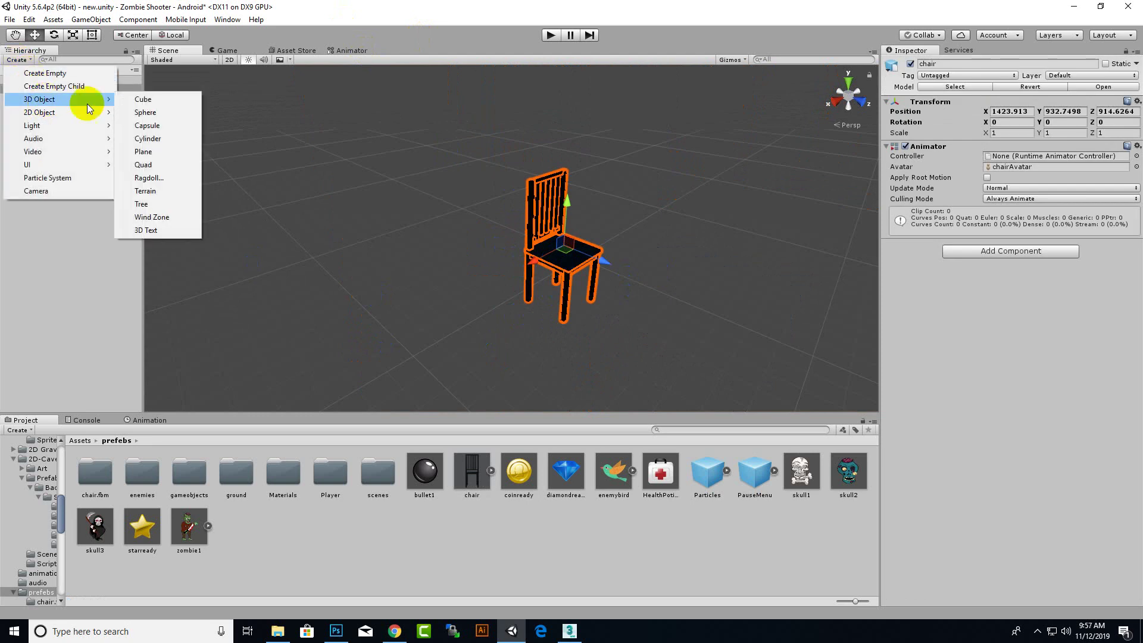
click(143, 152)
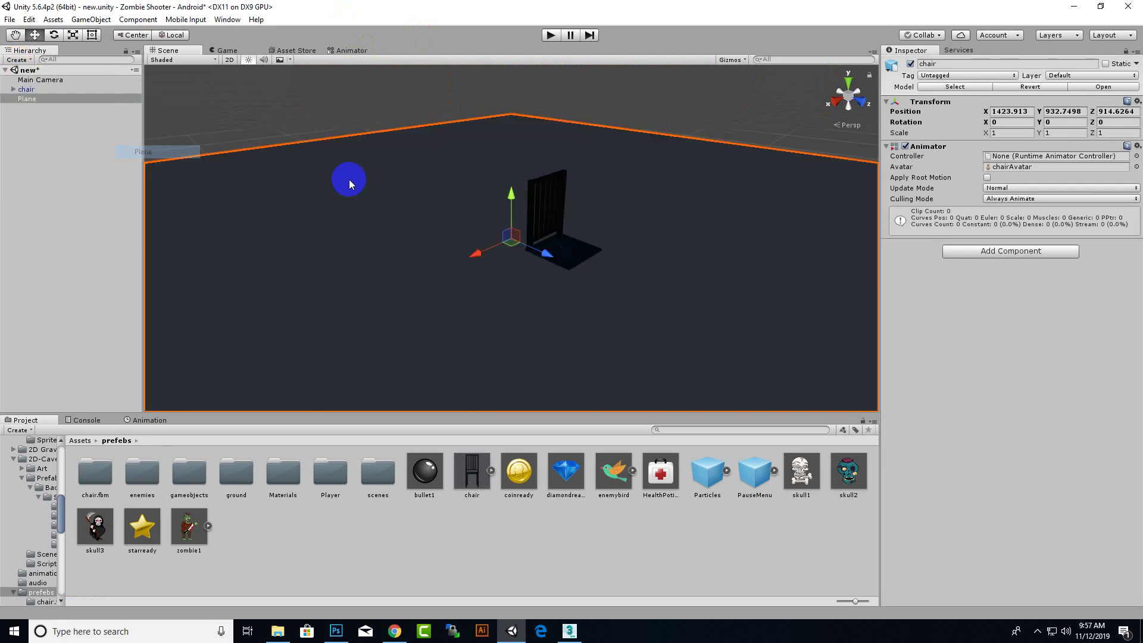
scroll(516, 224, down, 3)
scroll(663, 240, down, 2)
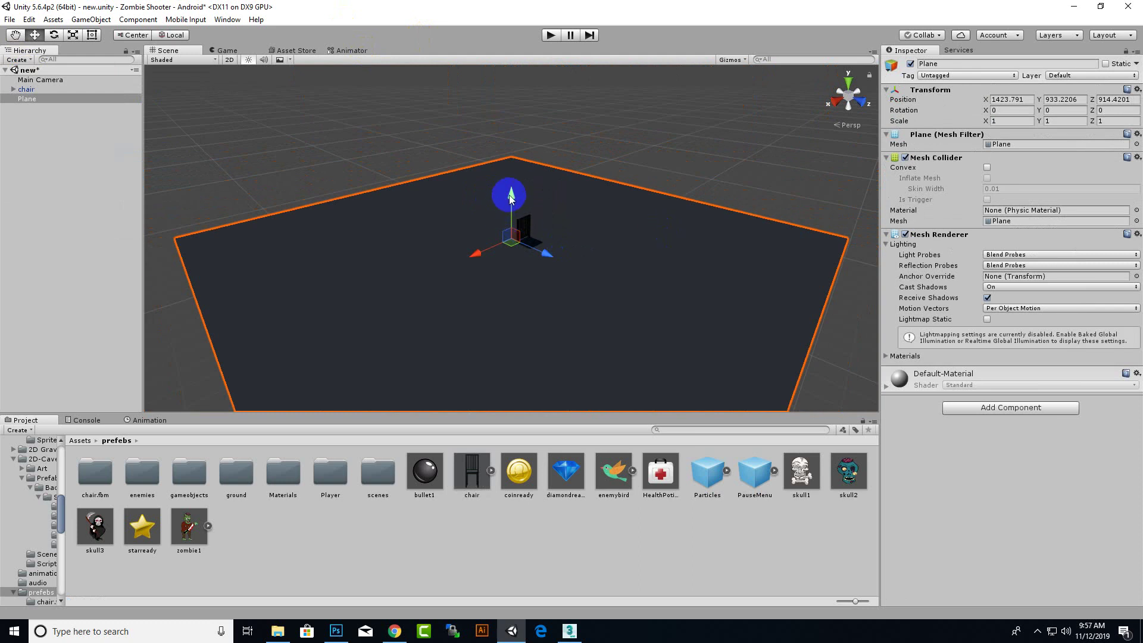
mouse_move(509, 195)
mouse_down()
mouse_move(513, 236)
mouse_move(512, 216)
mouse_up()
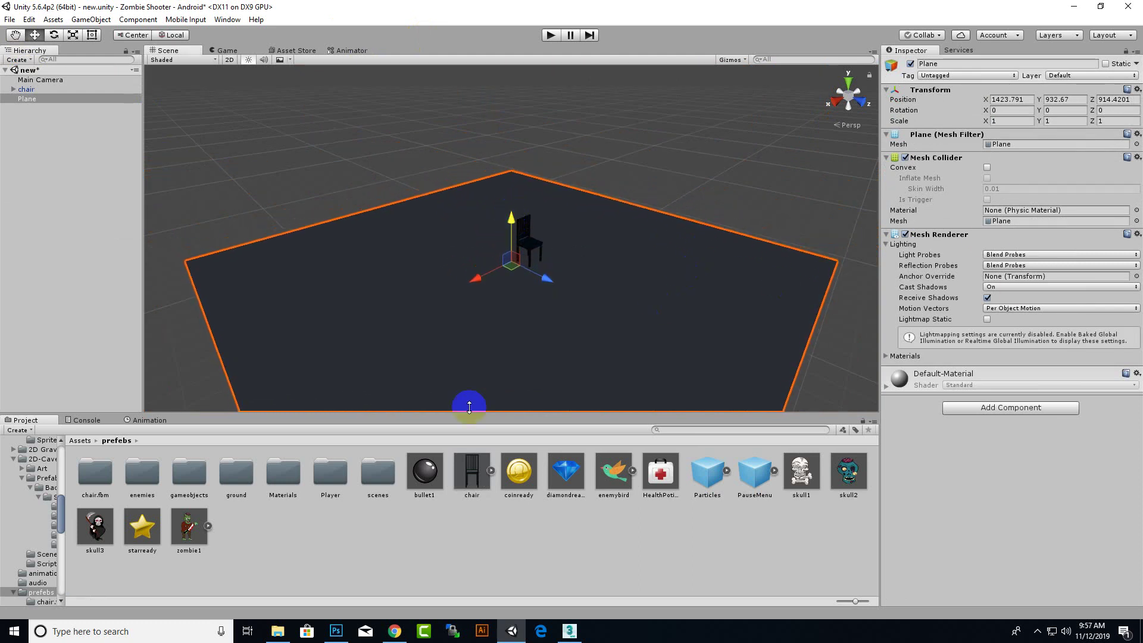
Step: Create a new material in the prefebs folder
click(381, 511)
right_click(380, 510)
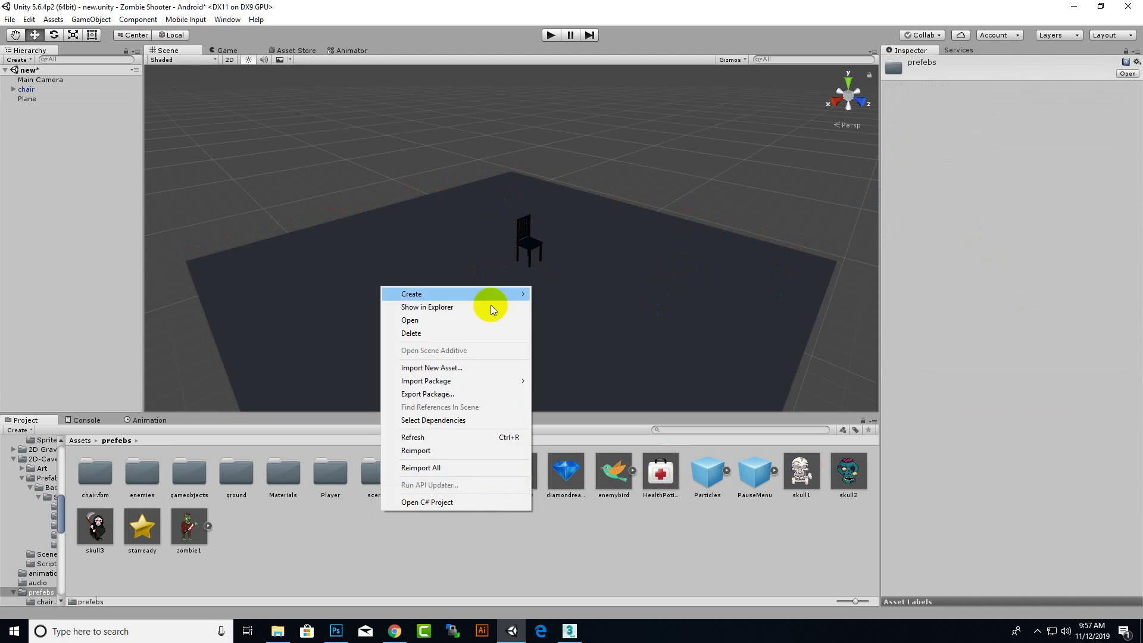
mouse_move(454, 293)
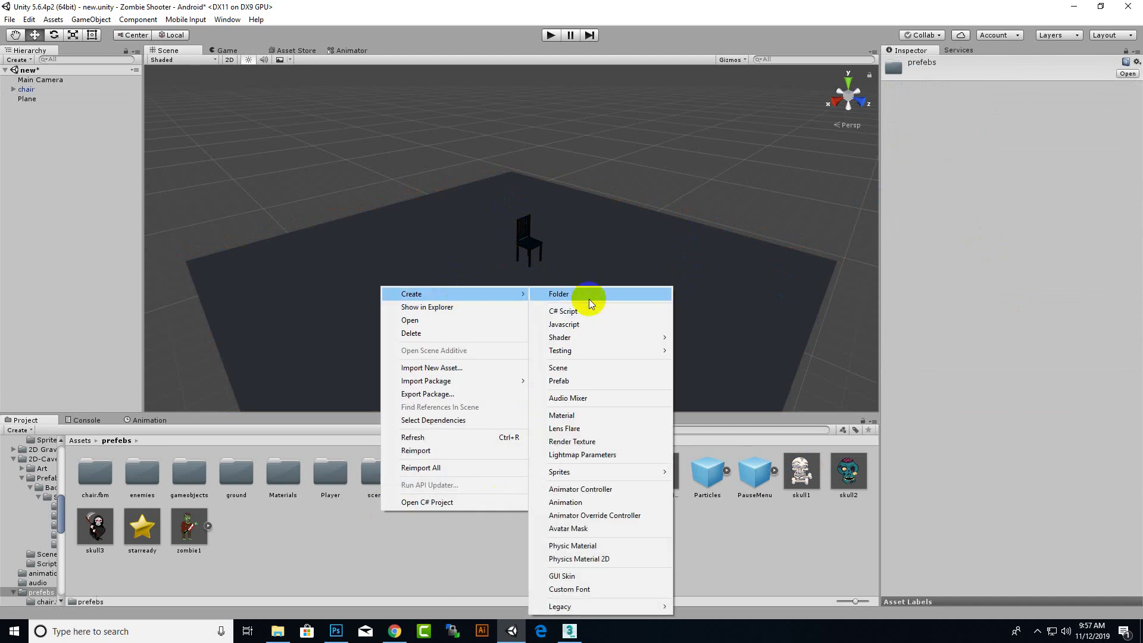
click(594, 415)
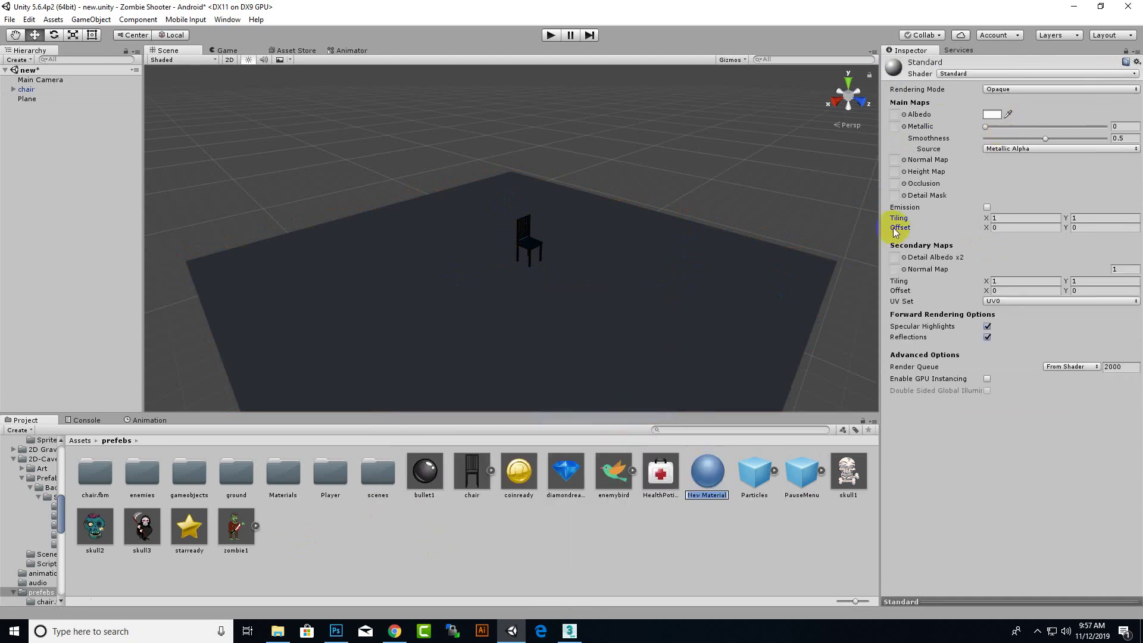
Step: Apply the new material from the prefebs folder to the floor plane beneath the chair
drag(707, 472, 655, 345)
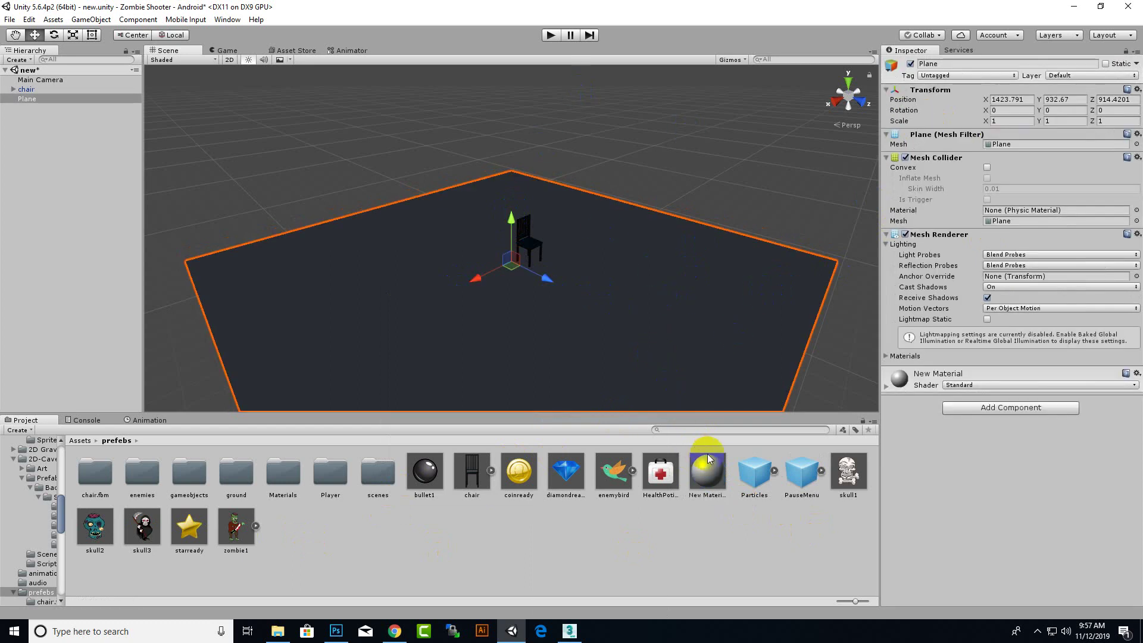
mouse_move(691, 397)
alt+mouse_down()
mouse_move(560, 300)
mouse_move(643, 278)
mouse_move(641, 156)
mouse_move(824, 188)
mouse_move(773, 286)
alt+mouse_up()
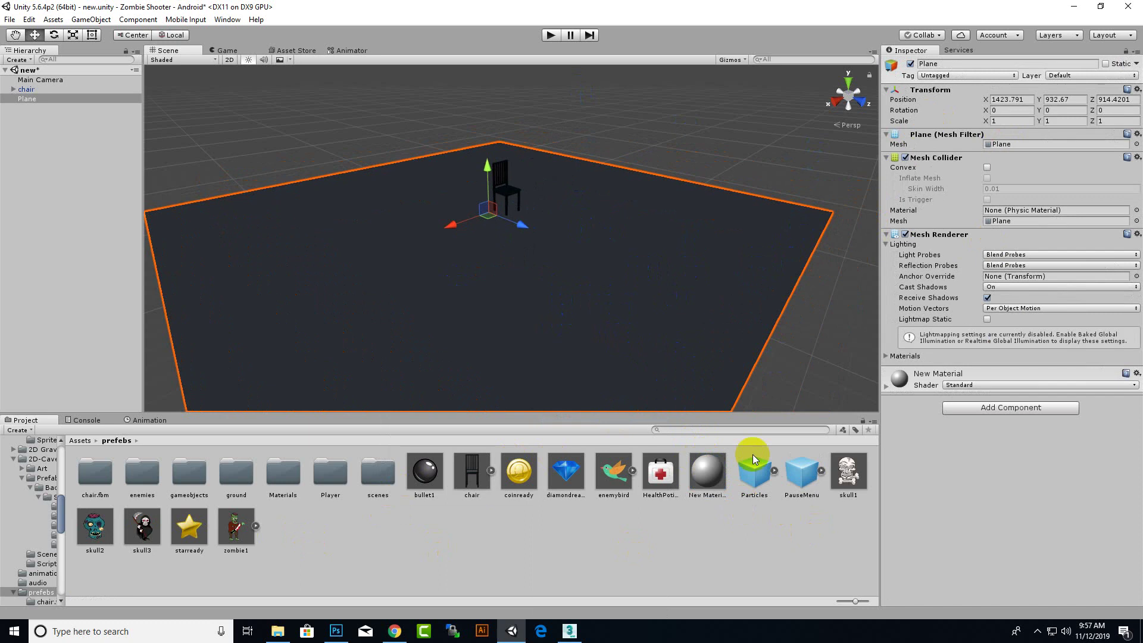
click(704, 357)
click(607, 201)
Step: Set the scene's ambient light color to white (FFFFFF) in the Lighting settings and close them
click(228, 19)
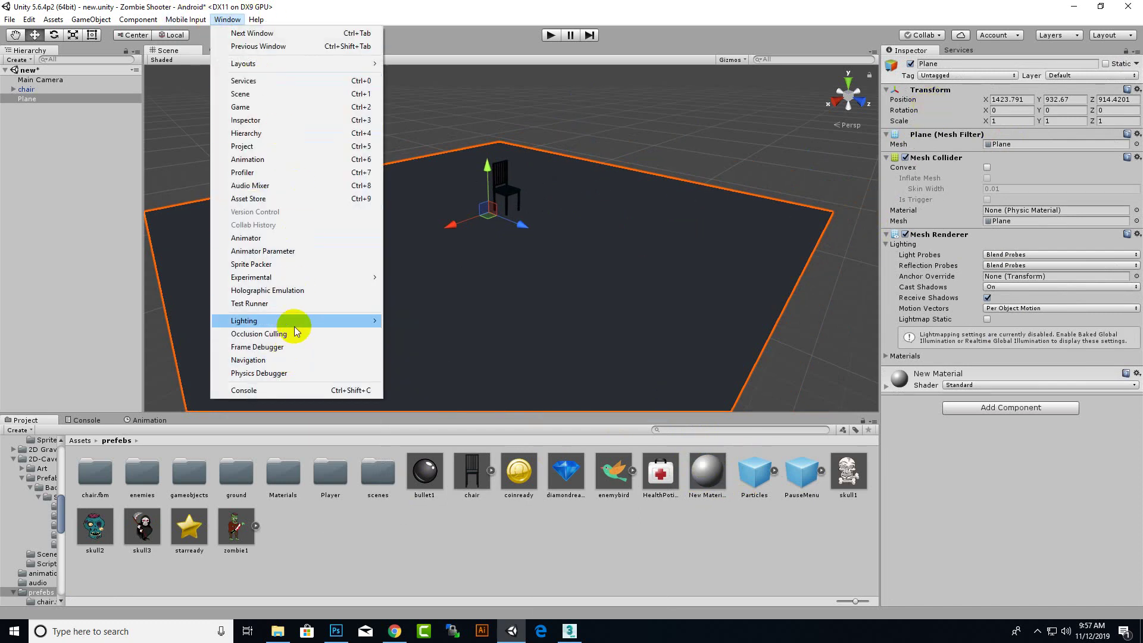
mouse_move(294, 326)
click(417, 322)
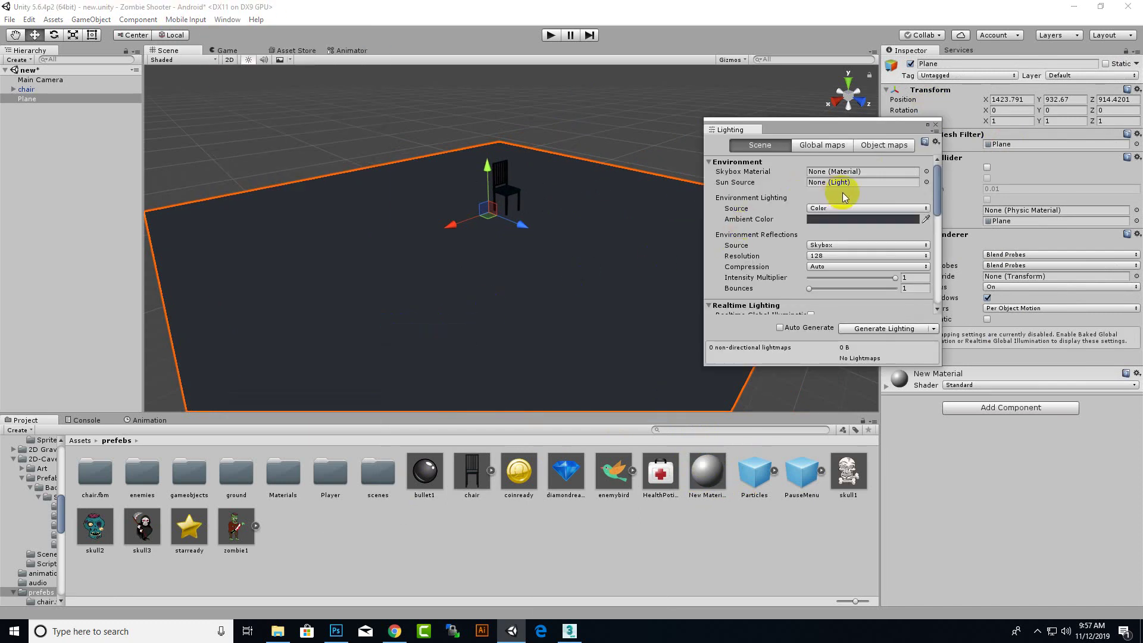
click(873, 219)
click(969, 317)
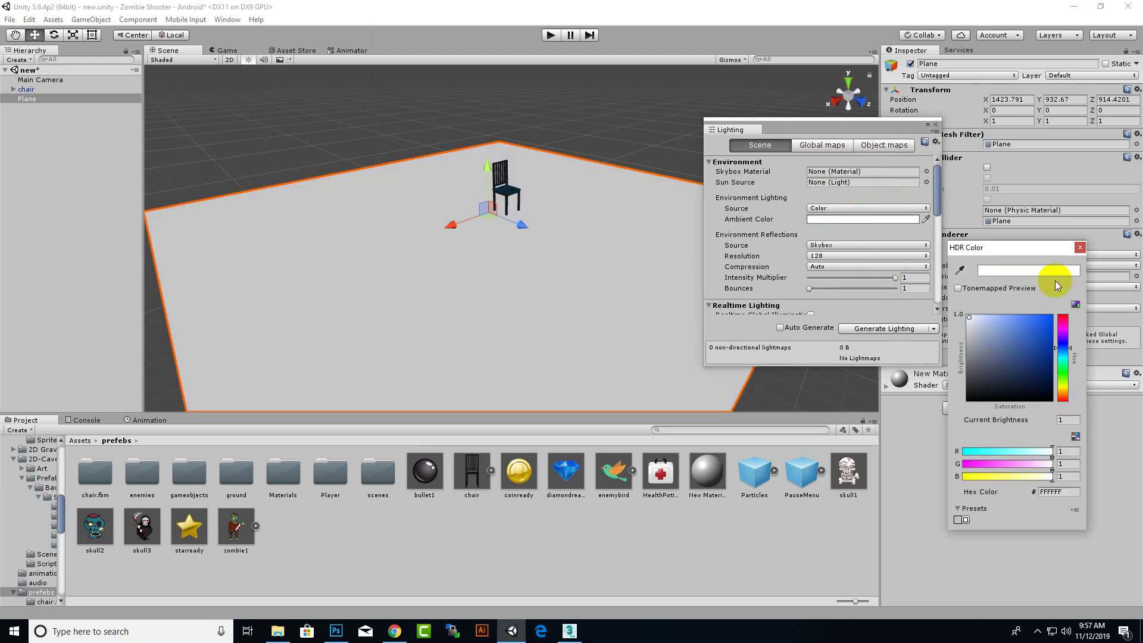
click(1081, 246)
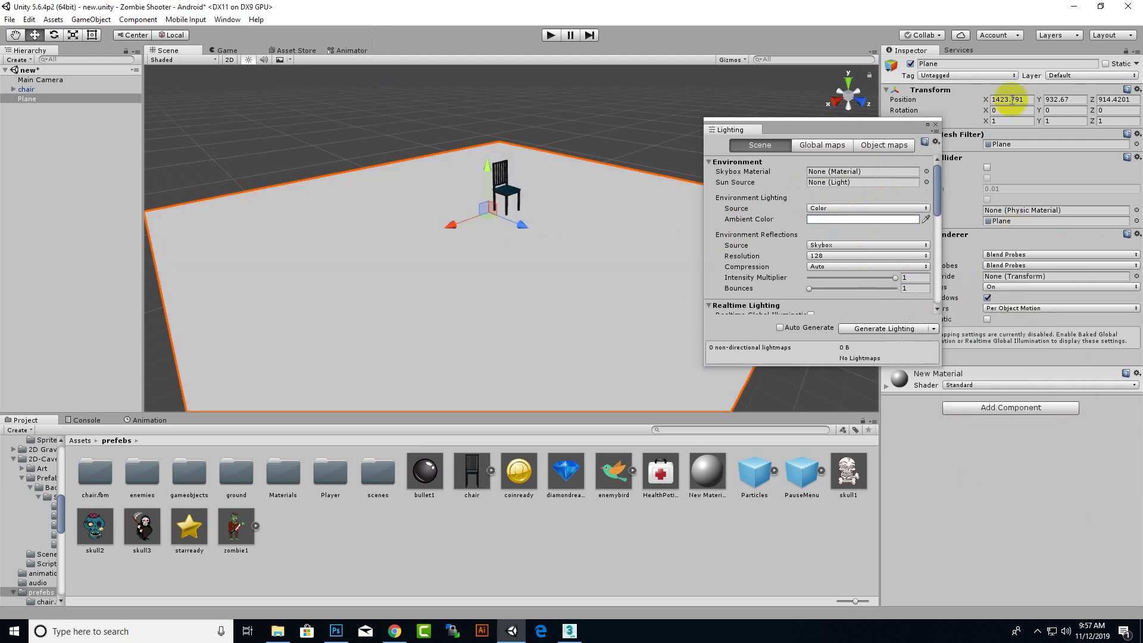
click(935, 125)
Step: Check the lit chair's seat texture up close and open the chair.fbm texture folder
scroll(596, 170, up, 3)
scroll(555, 128, up, 6)
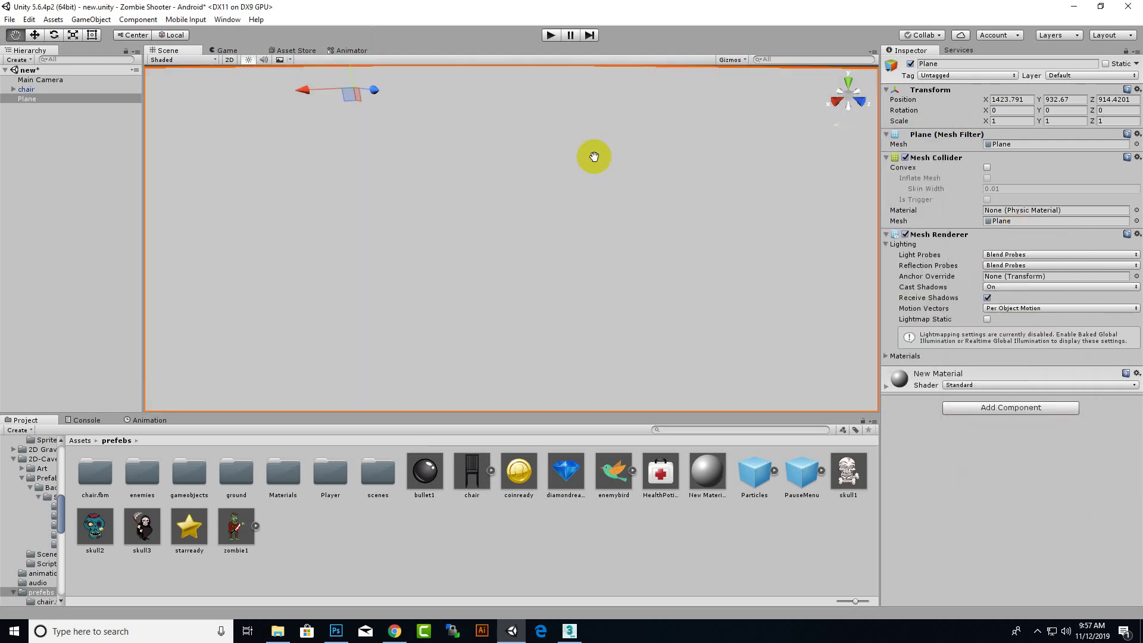
scroll(645, 219, down, 3)
scroll(576, 210, up, 8)
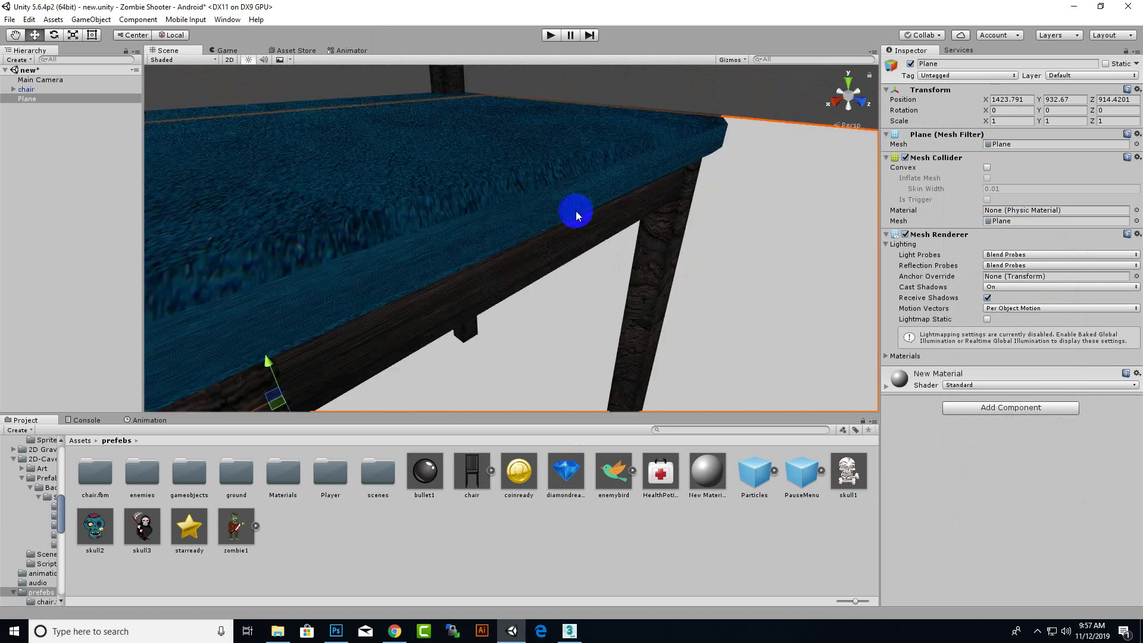
scroll(631, 250, down, 5)
scroll(652, 262, down, 5)
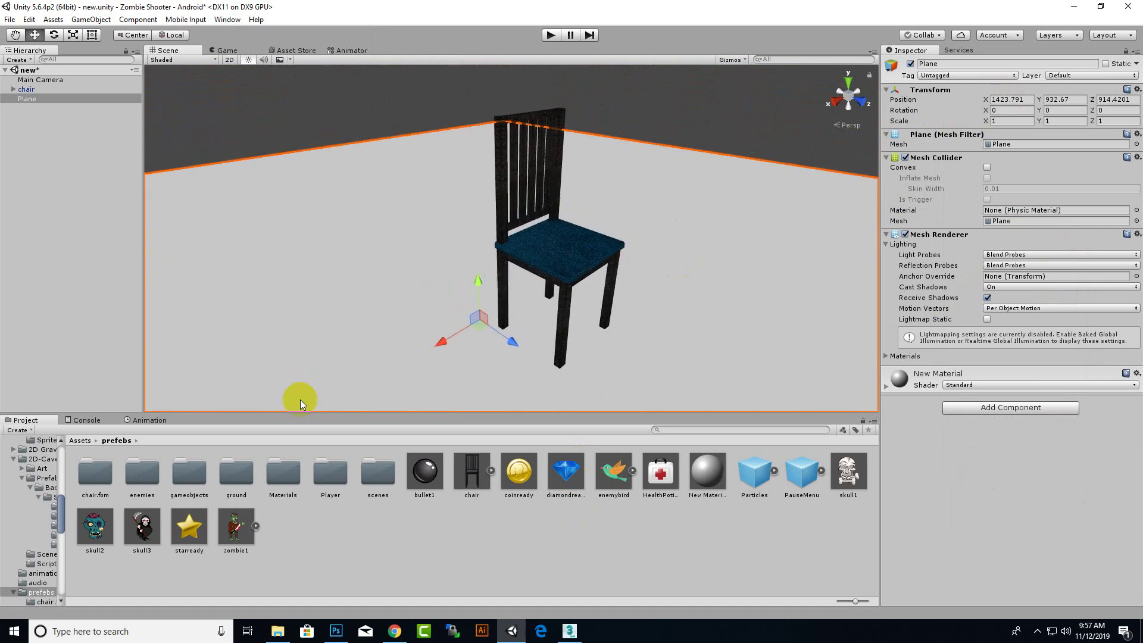
double_click(95, 471)
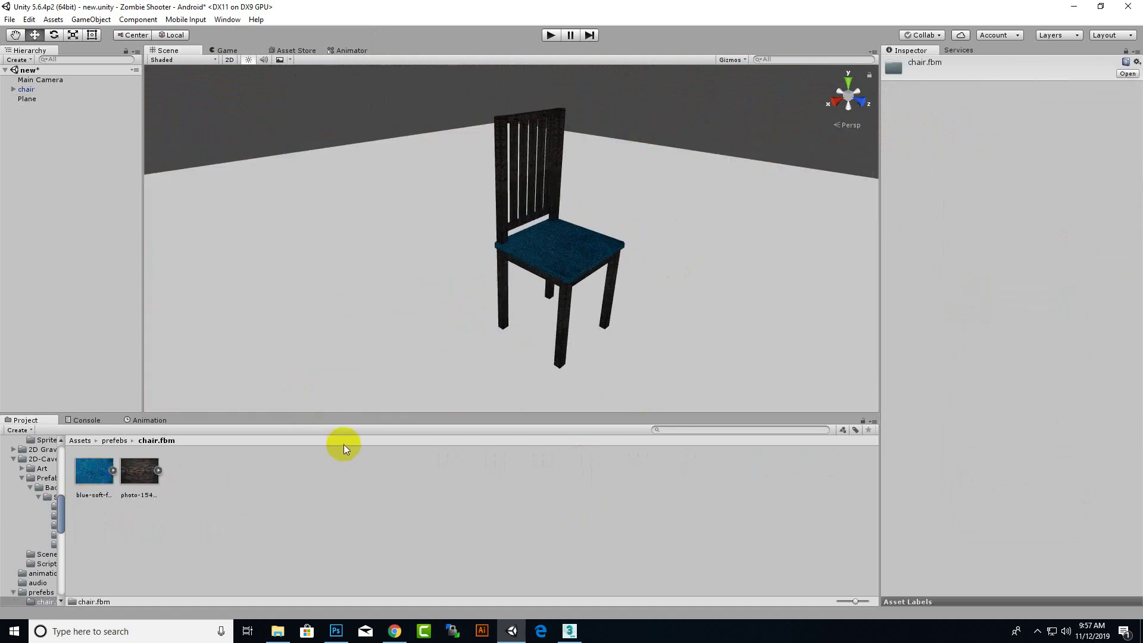
Step: Add the blue fabric texture to the scene hierarchy and delete it again
drag(92, 476, 170, 117)
click(81, 109)
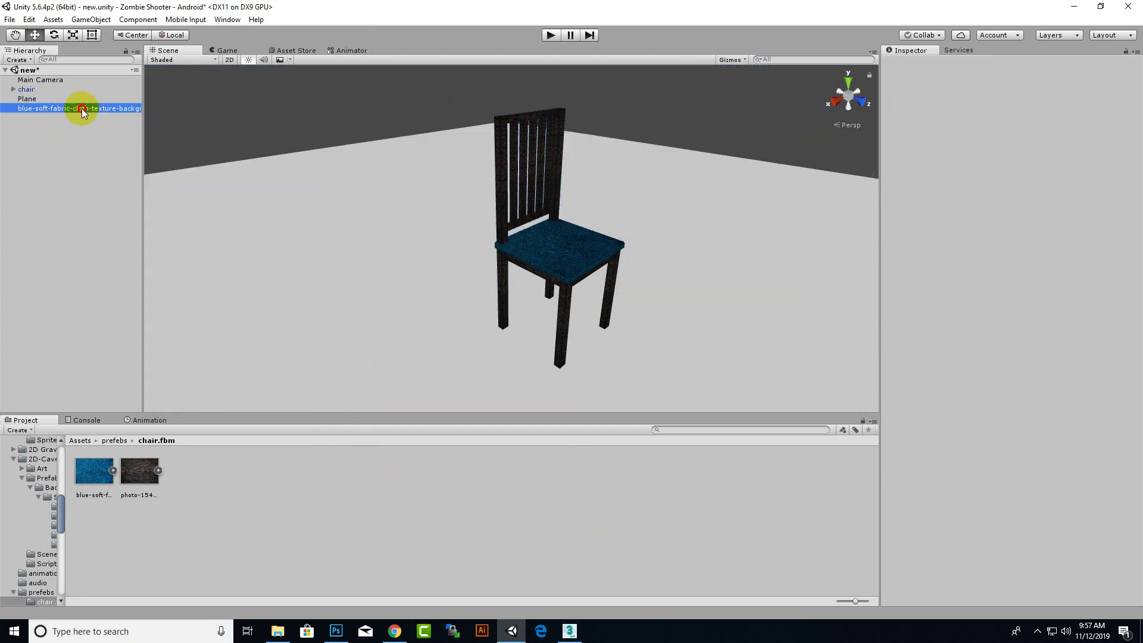
key(Delete)
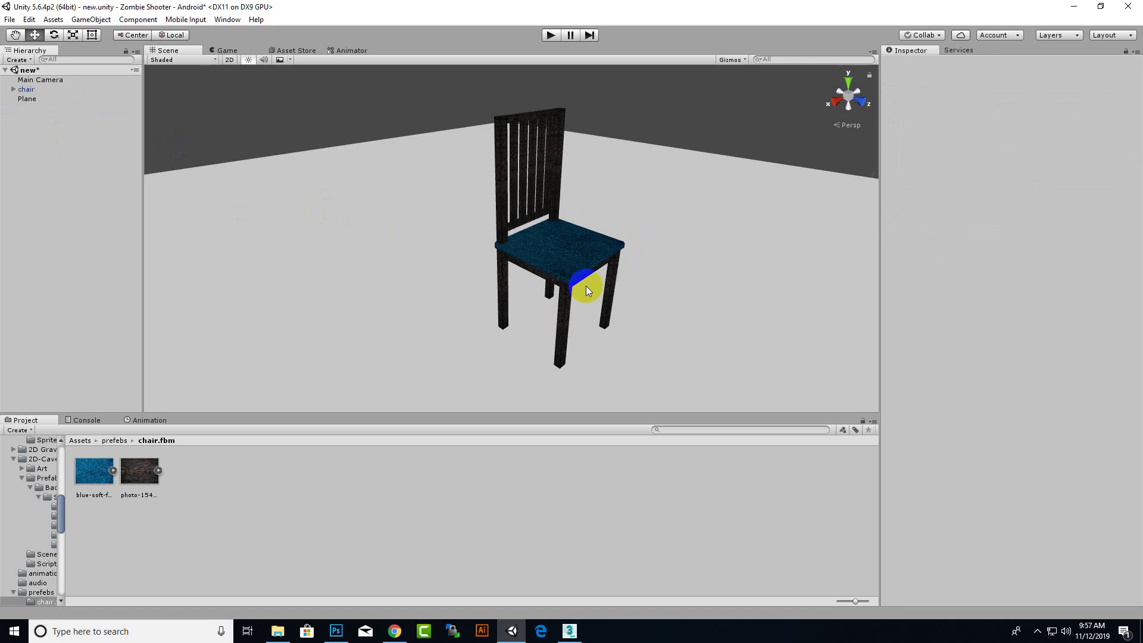
Step: Move the blue seat cushion off the chair to about X -0.727, Z 0.622
click(570, 257)
click(551, 265)
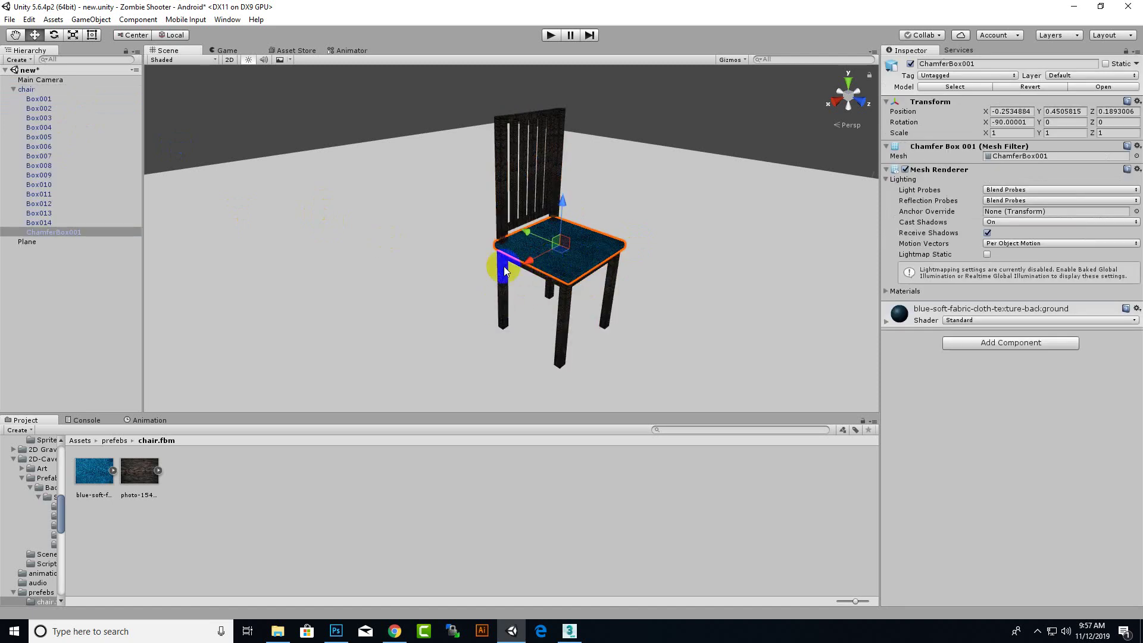
drag(524, 248, 702, 255)
scroll(702, 254, up, 5)
scroll(702, 255, down, 4)
Step: Pull the wooden seat board out of the chair frame to about X 0.651
click(598, 275)
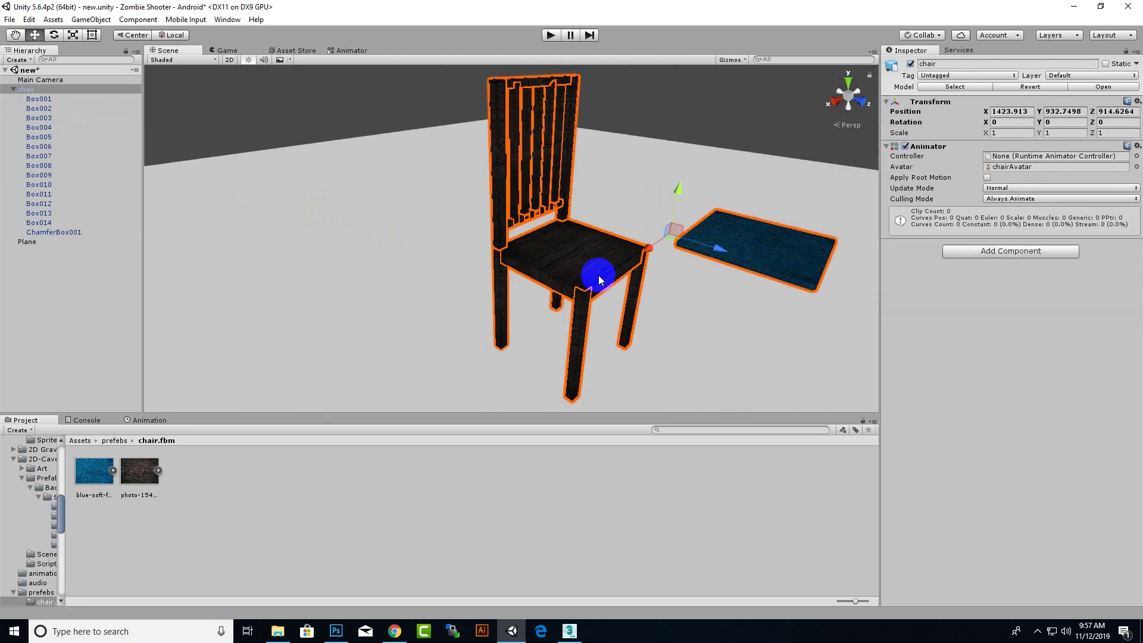
click(638, 266)
drag(537, 272, 523, 312)
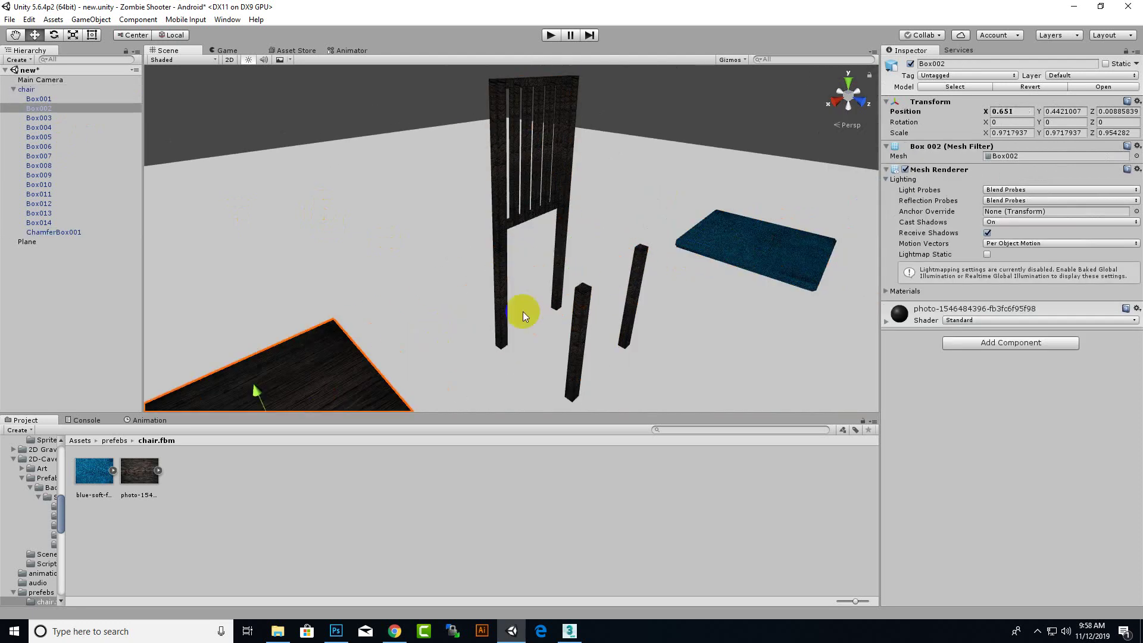
Step: Move one of the vertical backrest slats out of the chair to about Z 0.73
click(528, 187)
click(529, 190)
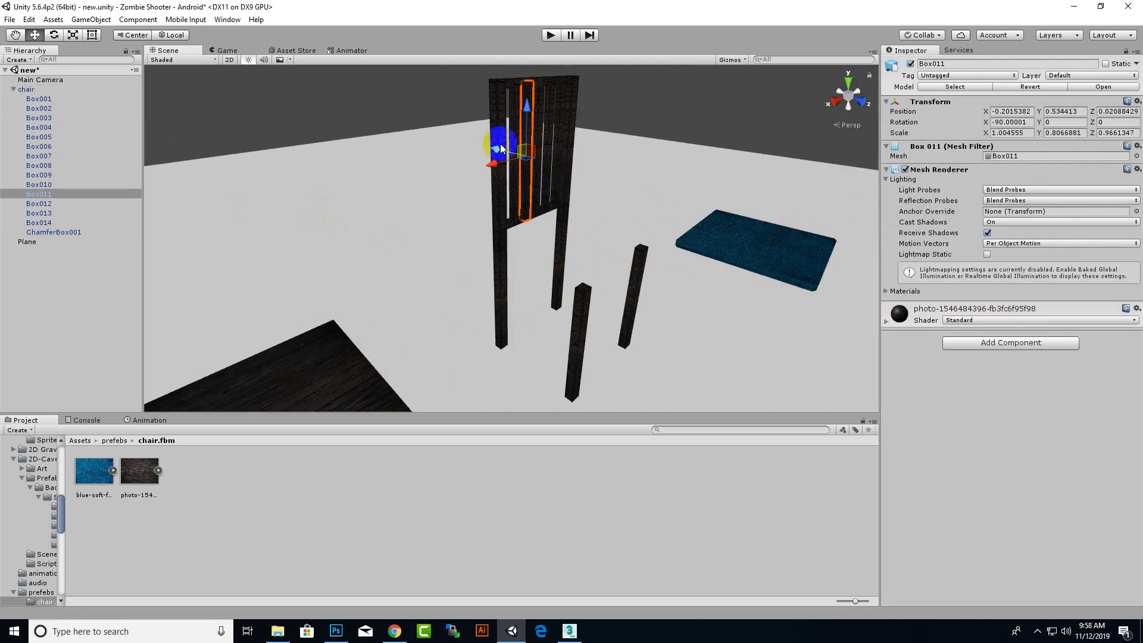
drag(511, 155, 616, 205)
scroll(602, 189, down, 5)
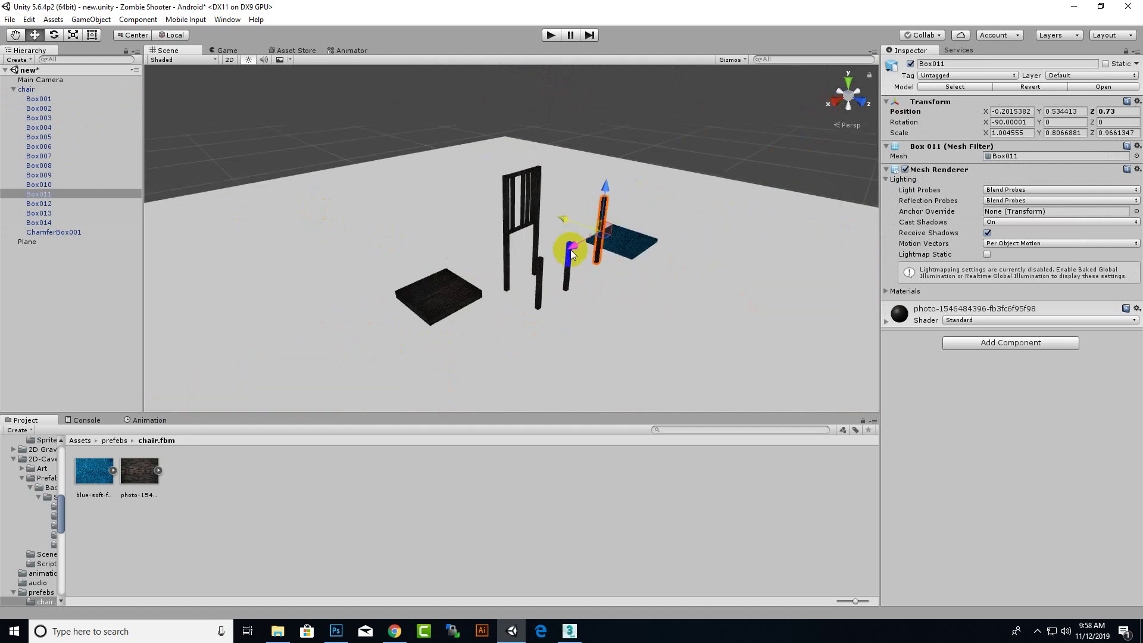
scroll(526, 284, up, 2)
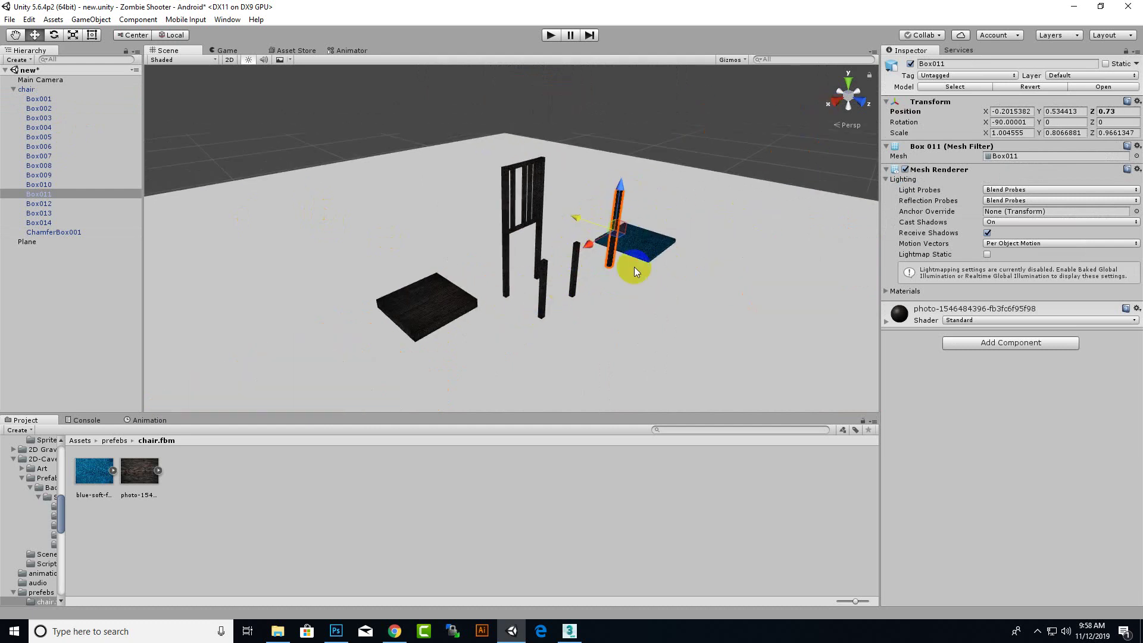
Step: Undo the moves of the backrest slat, the wooden seat board and the blue cushion
key(ctrl+z)
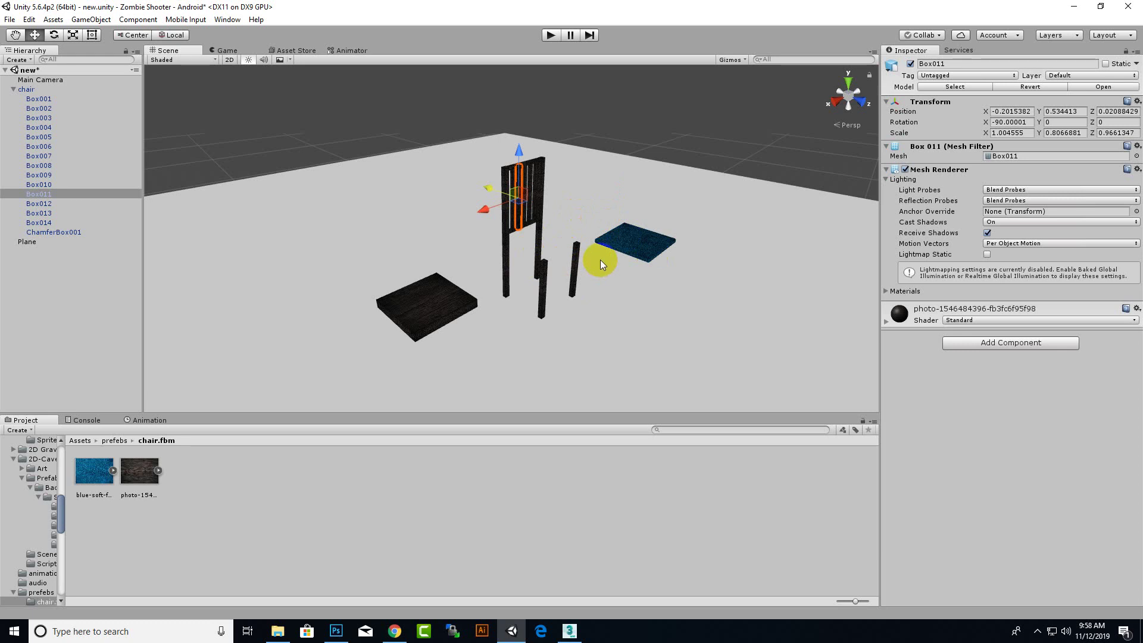
click(566, 257)
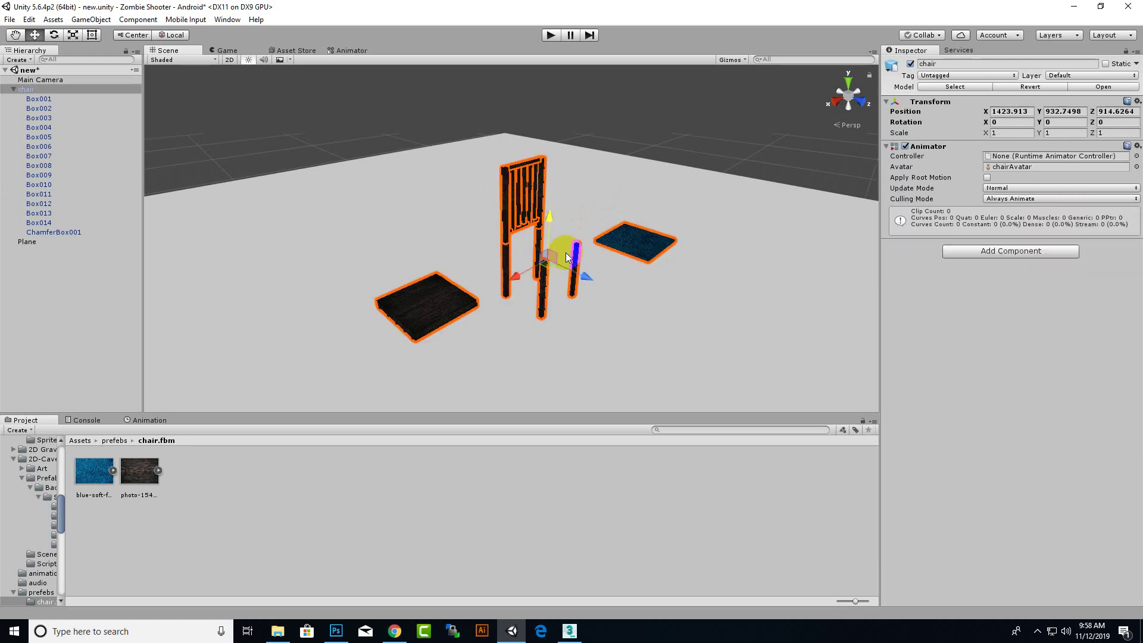
click(567, 258)
key(ctrl+z)
scroll(549, 238, up, 4)
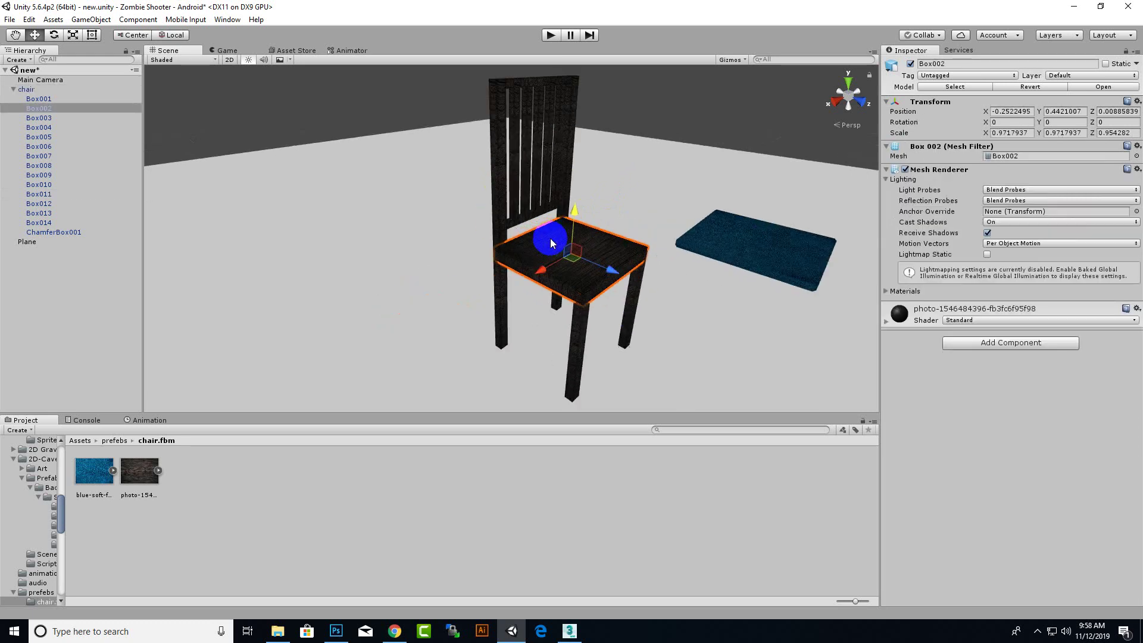
click(550, 238)
scroll(694, 290, down, 2)
click(699, 280)
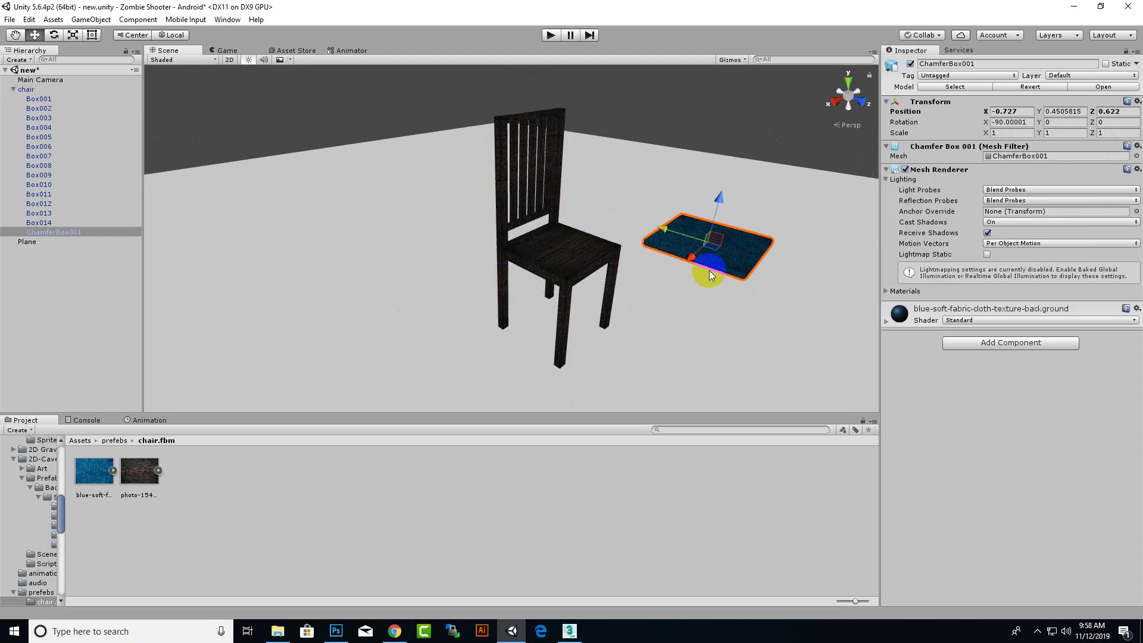
mouse_move(689, 248)
mouse_down()
mouse_move(644, 269)
mouse_move(705, 242)
mouse_up()
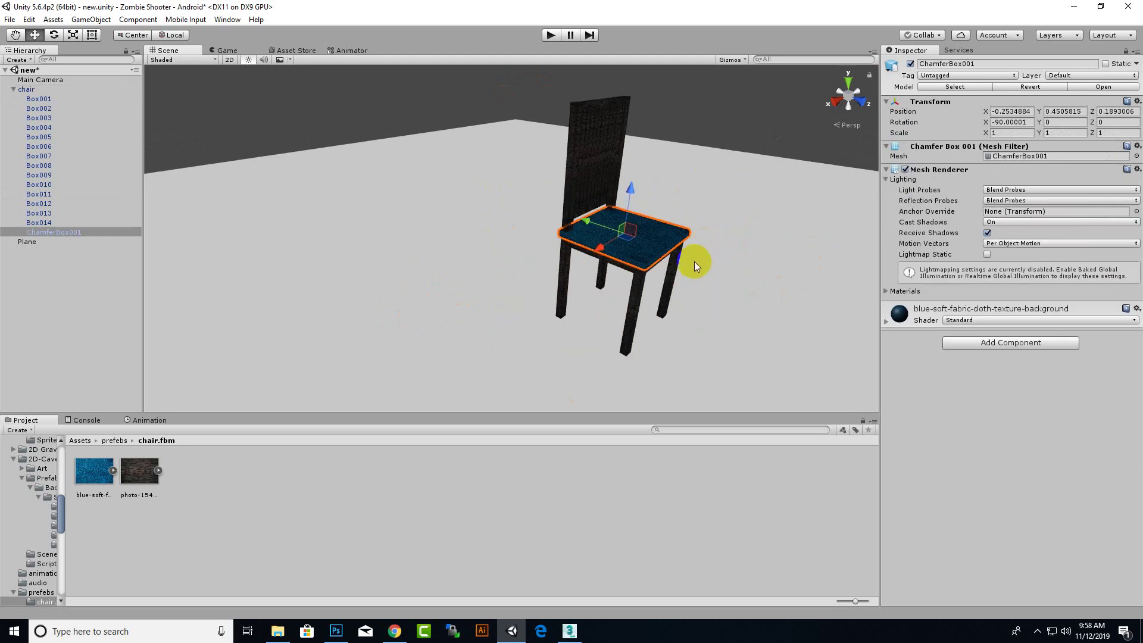
Step: Slide the blue cushion forward to about Z 0.3142 and undo the move
scroll(693, 259, up, 2)
scroll(708, 262, down, 3)
middle_drag(588, 294, 647, 282)
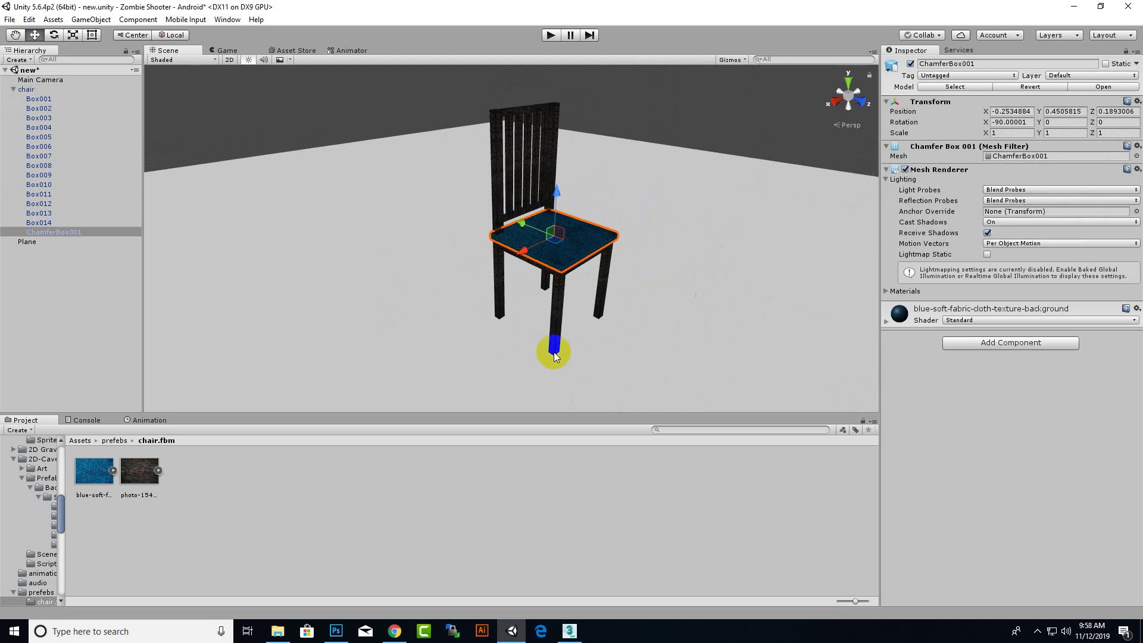
scroll(526, 252, up, 5)
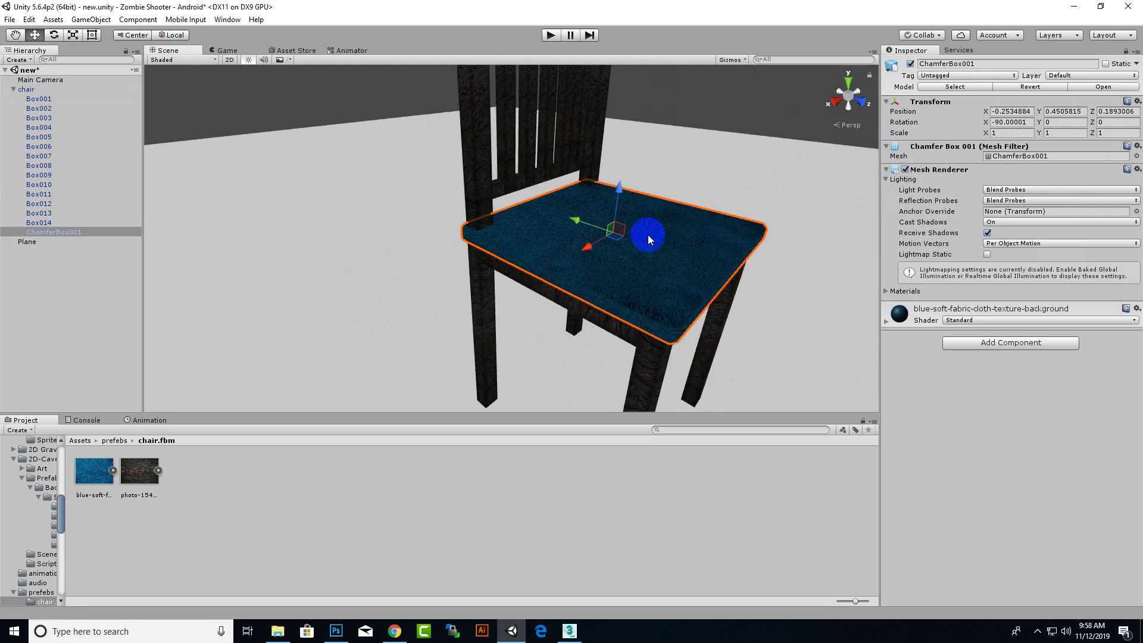
scroll(644, 233, down, 5)
scroll(574, 228, up, 5)
drag(575, 221, 603, 241)
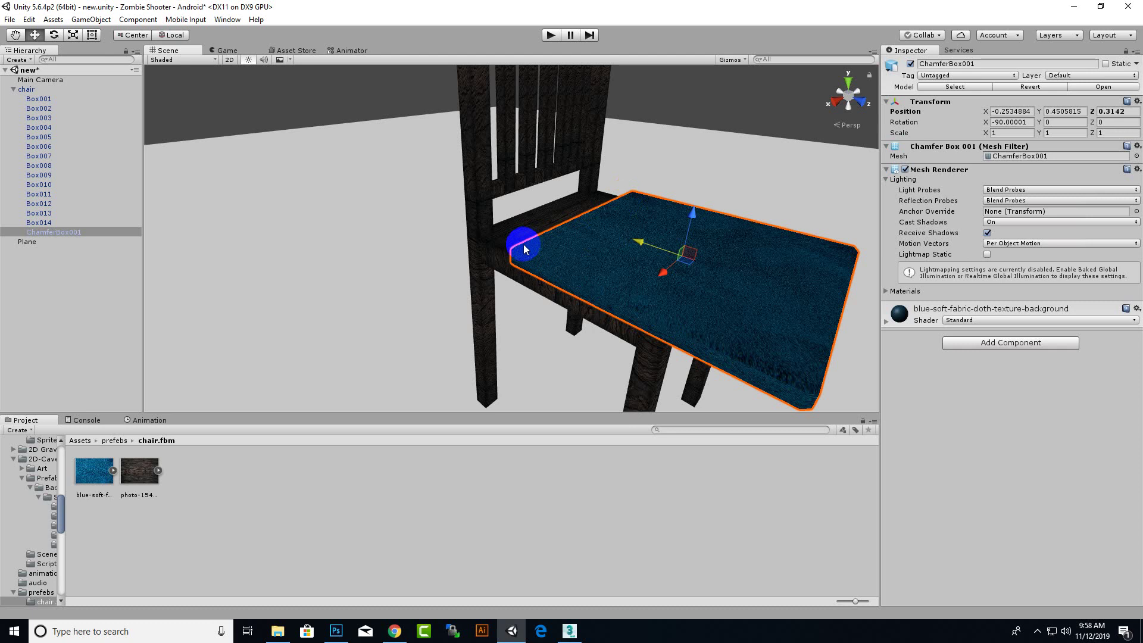
key(ctrl+z)
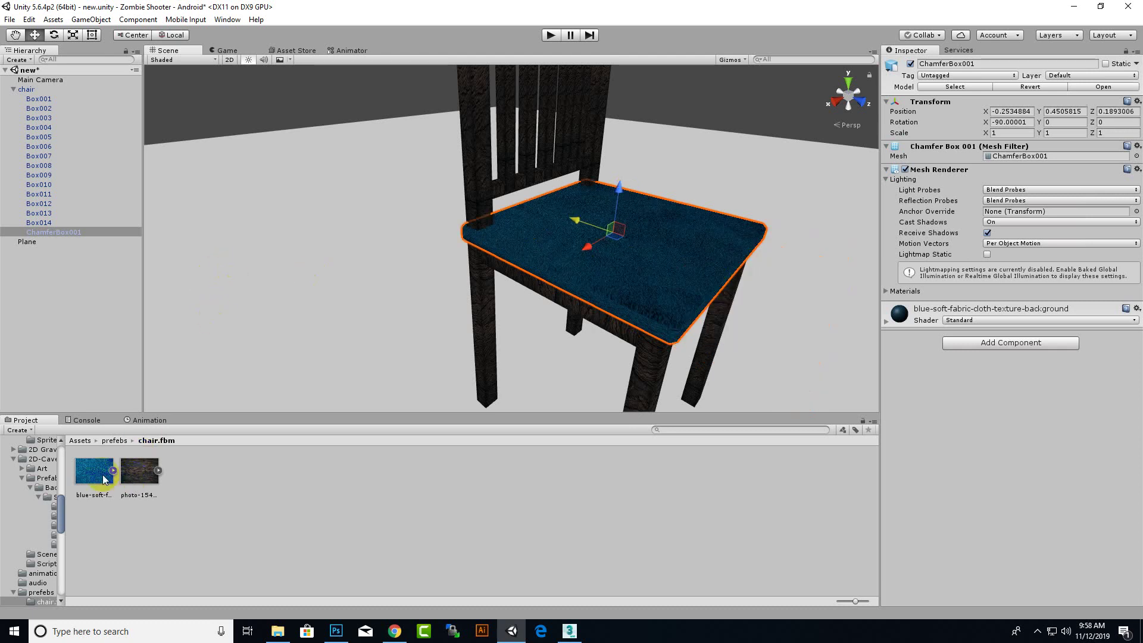
Step: Add the blue fabric texture under ChamferBox001 and the dark wood photo texture under the backrest post Box006
drag(94, 476, 60, 232)
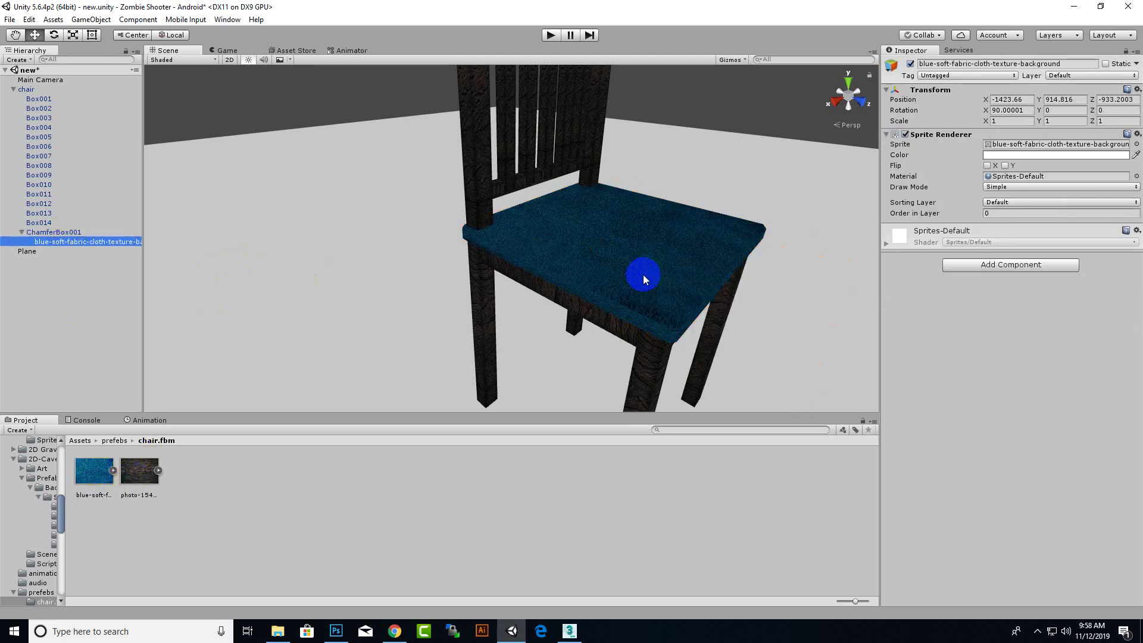
click(476, 132)
click(478, 135)
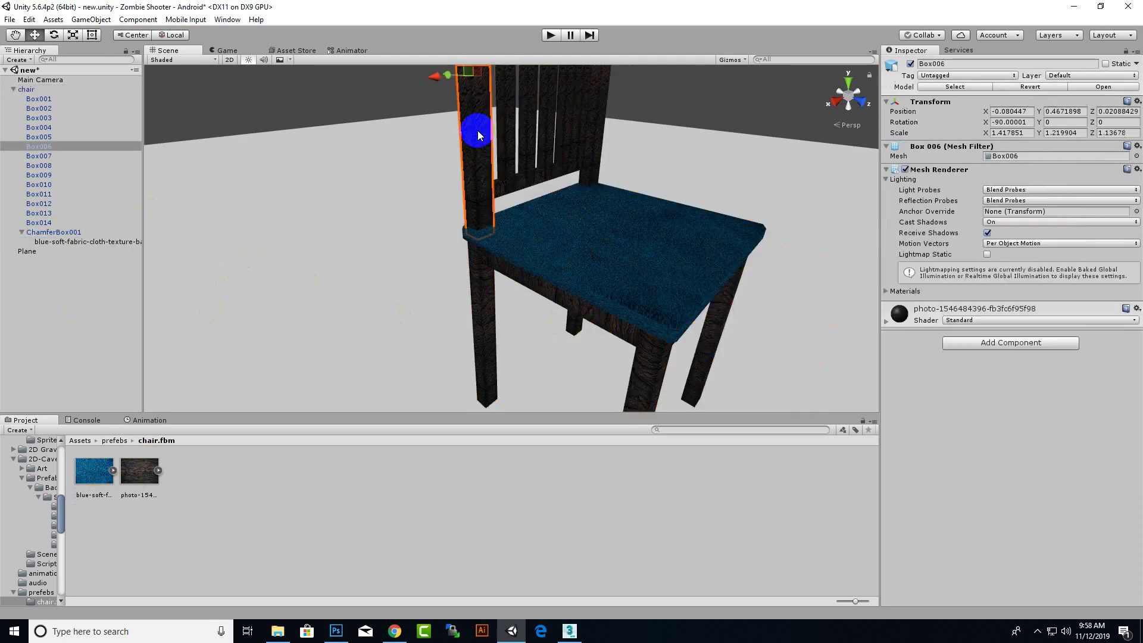
drag(141, 473, 45, 147)
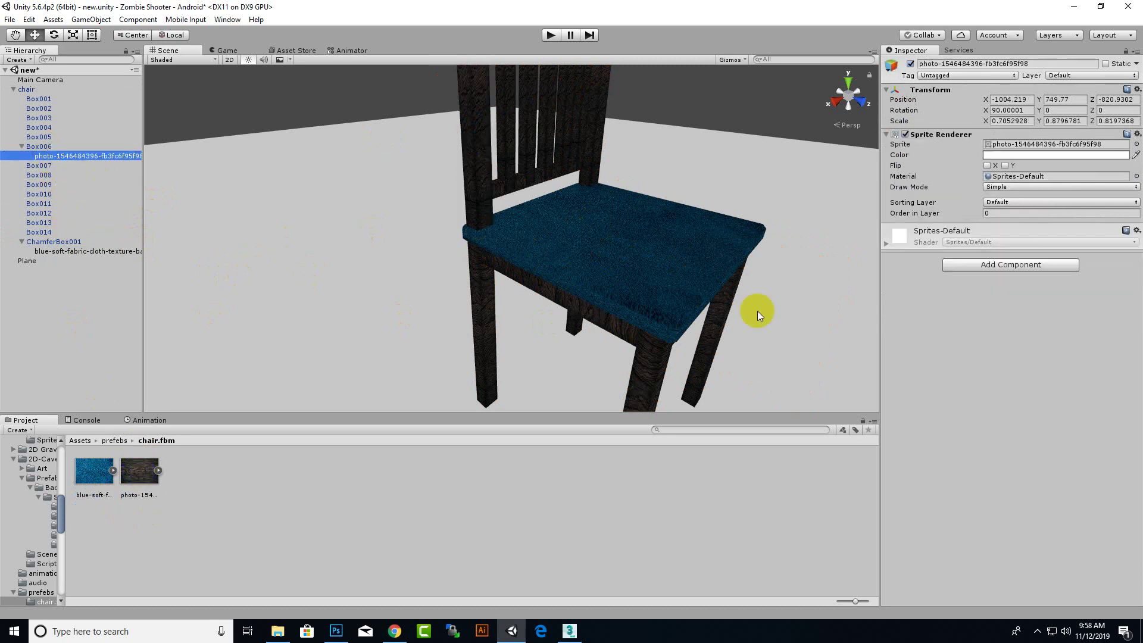
Step: Examine the textured chair on the floor plane from the front, from an angle, and from near and far
scroll(757, 311, down, 5)
scroll(599, 320, up, 3)
middle_drag(651, 263, 722, 226)
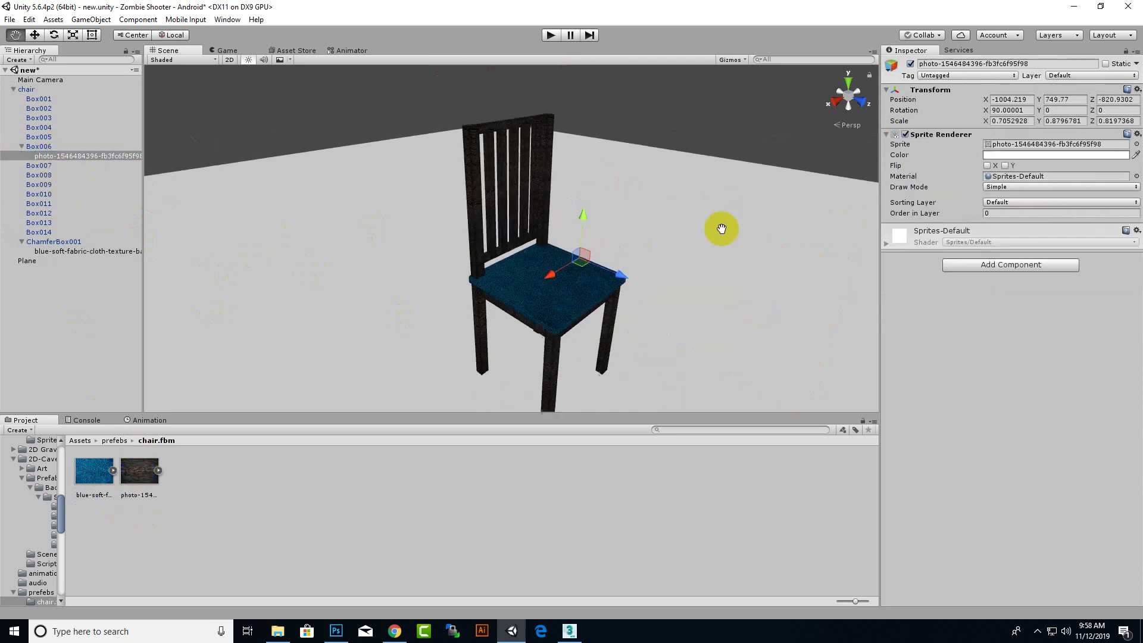
alt+drag(722, 230, 594, 298)
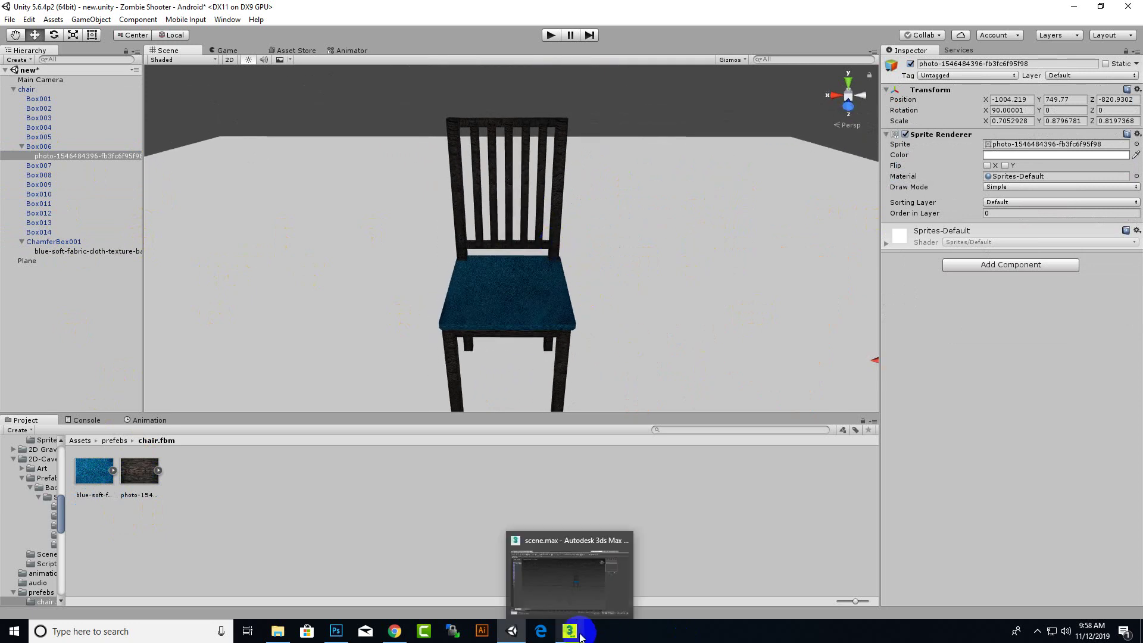
scroll(604, 317, up, 5)
scroll(613, 326, down, 5)
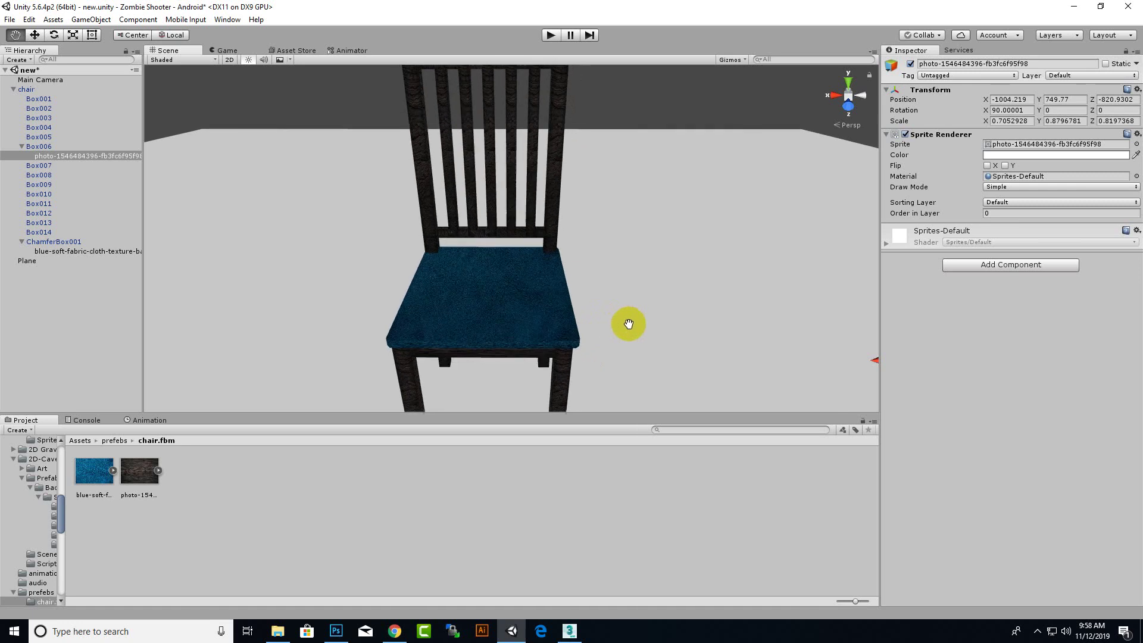
alt+drag(526, 352, 581, 370)
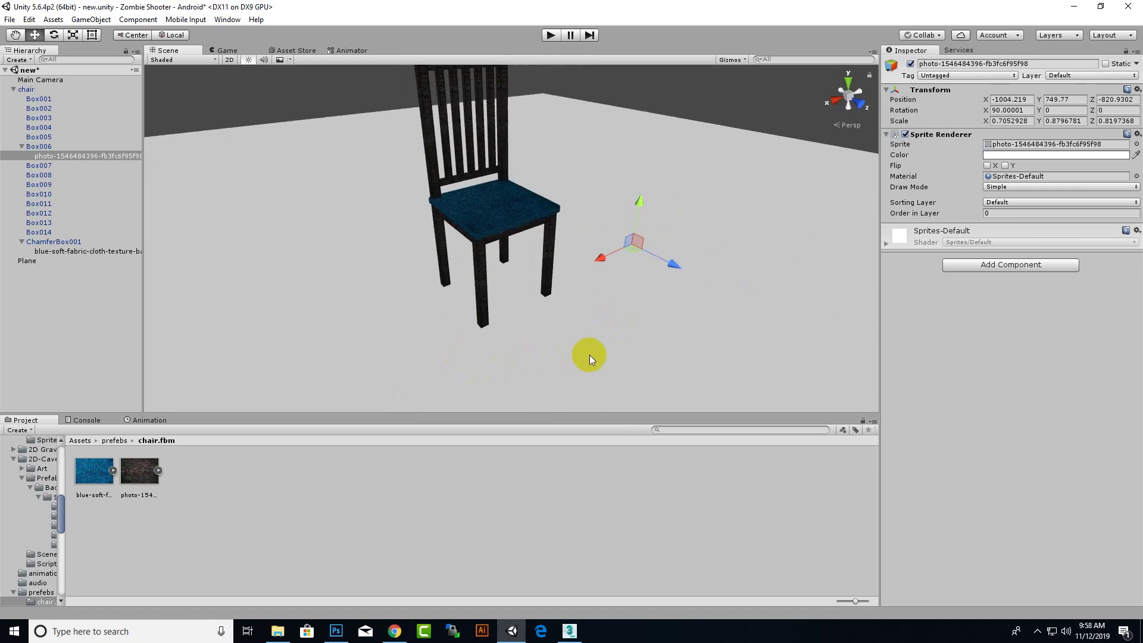
mouse_move(572, 328)
alt+mouse_down()
mouse_move(582, 378)
mouse_move(603, 335)
mouse_move(587, 342)
alt+mouse_up()
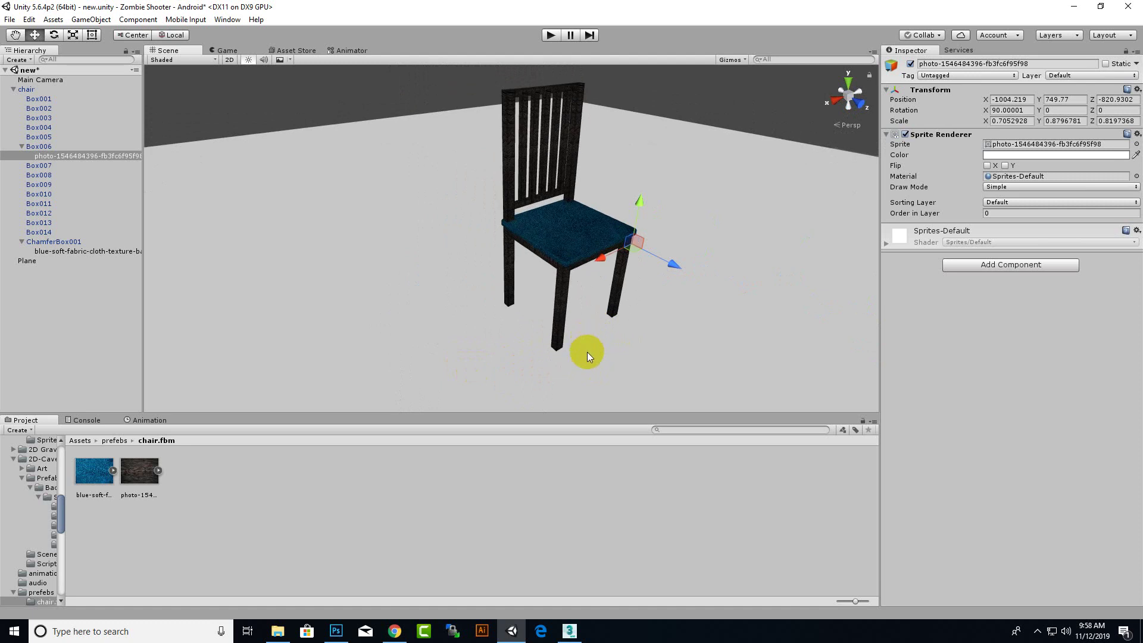
scroll(586, 351, down, 2)
scroll(627, 273, up, 3)
middle_drag(626, 272, 608, 302)
scroll(668, 357, down, 3)
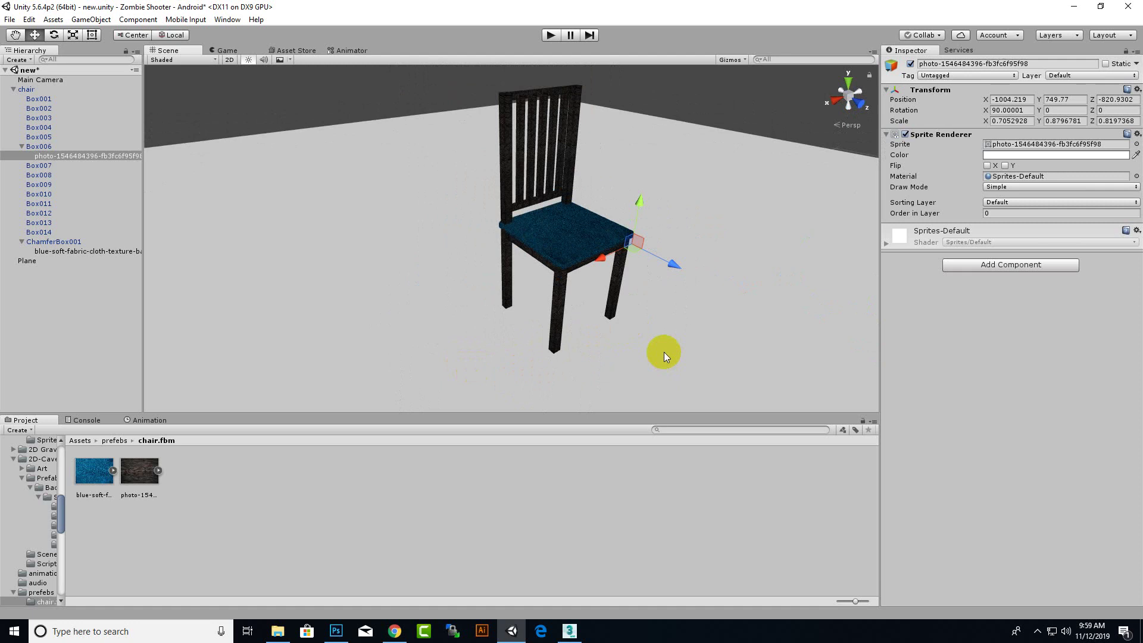